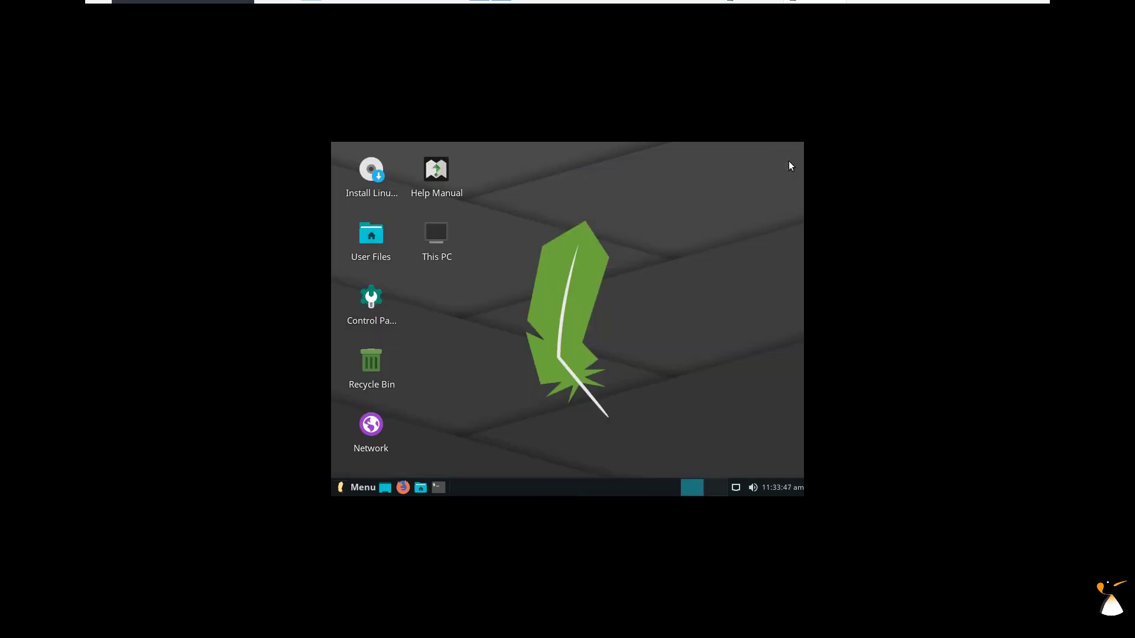
Set the screen resolution to 1680x1050 in the Display settings, found by searching 'displ'.
{"action": "left_click", "coordinate": [361, 487]}
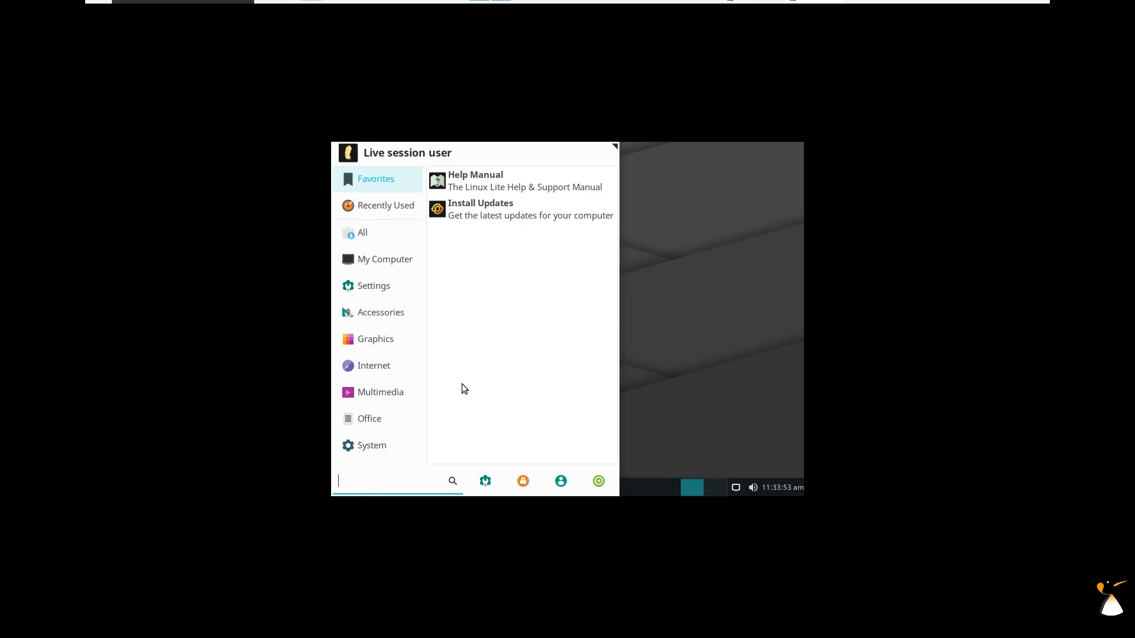
{"action": "type", "text": "displ"}
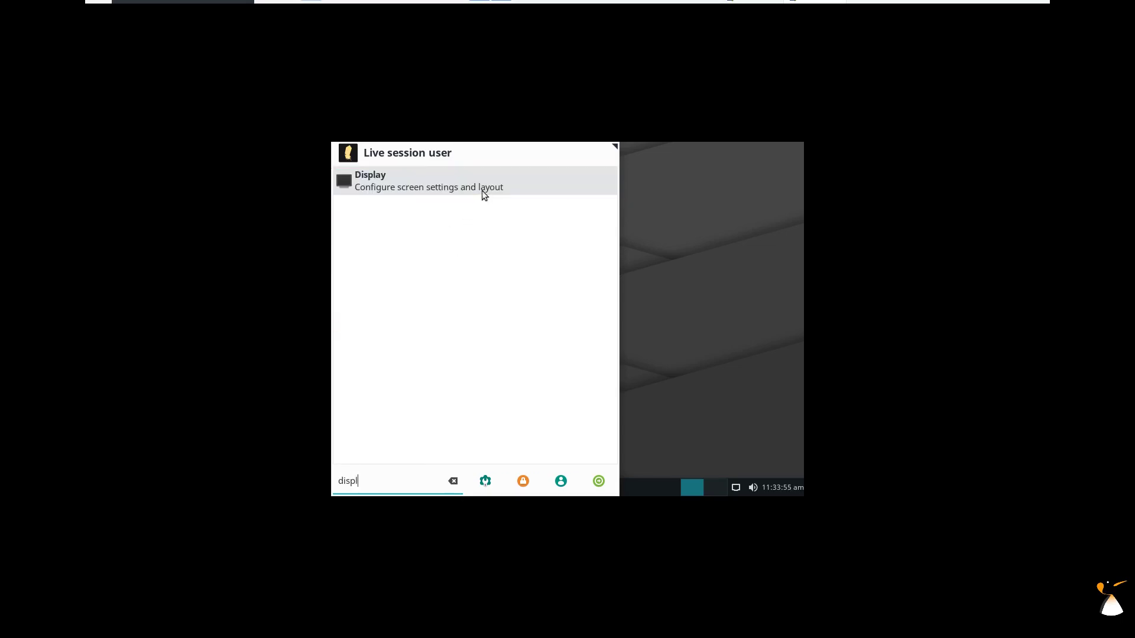
{"action": "left_click", "coordinate": [482, 190]}
{"action": "left_click", "coordinate": [698, 286]}
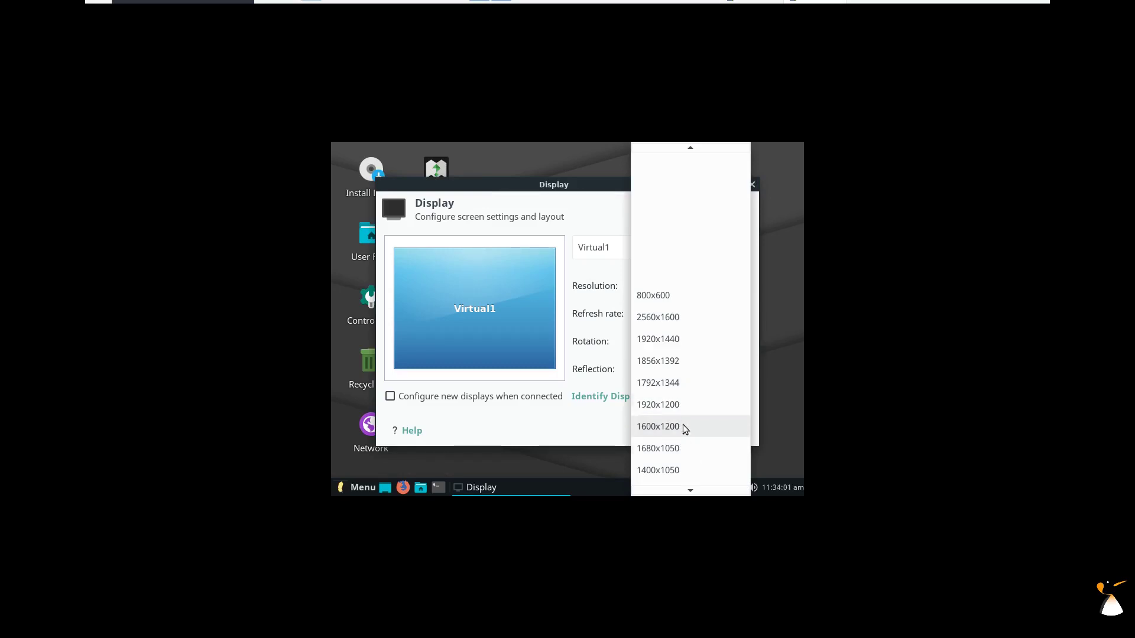
{"action": "left_click", "coordinate": [679, 449]}
{"action": "left_click", "coordinate": [728, 431]}
{"action": "left_click", "coordinate": [470, 298]}
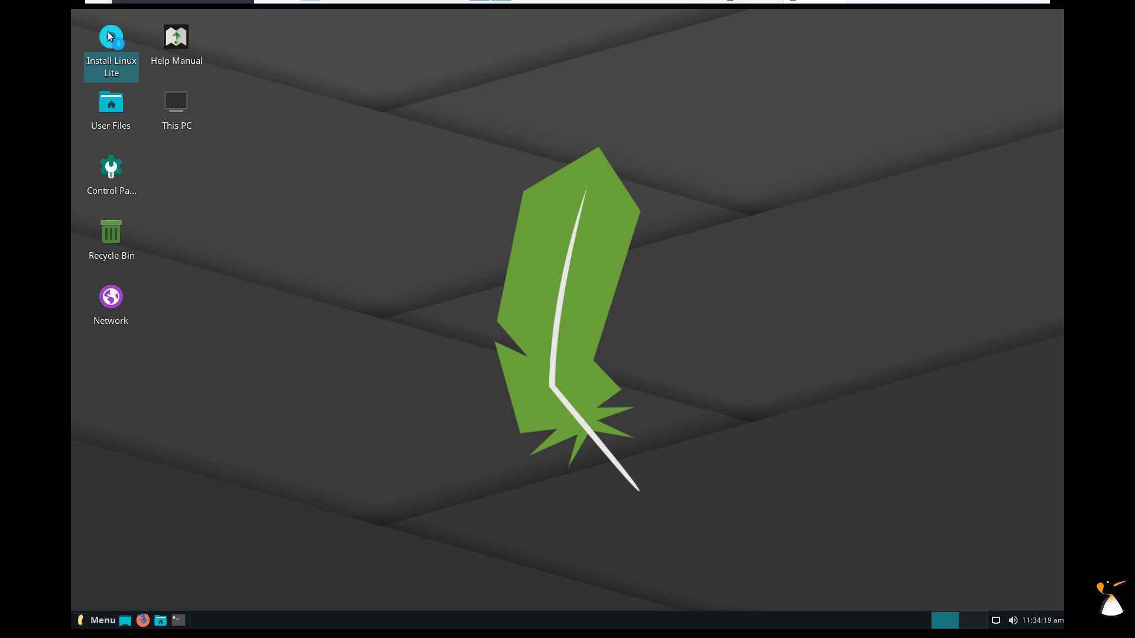
Run the installer in Français, accepting the default keyboard layout and update options.
{"action": "left_click", "coordinate": [495, 78]}
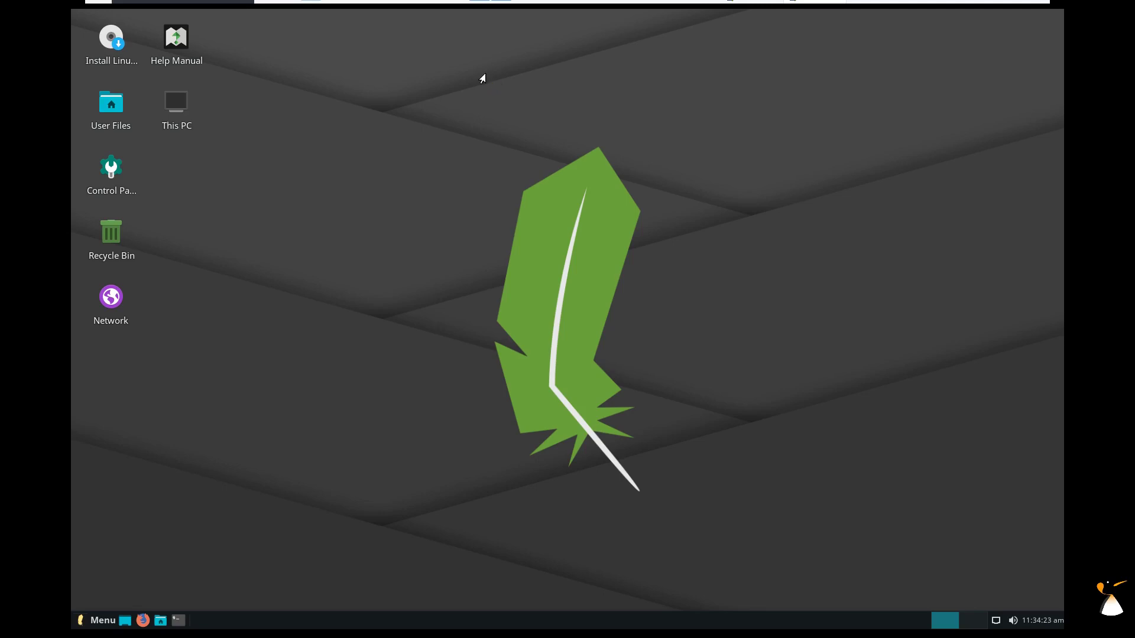
{"action": "left_click_drag", "start_coordinate": [565, 147], "coordinate": [565, 65]}
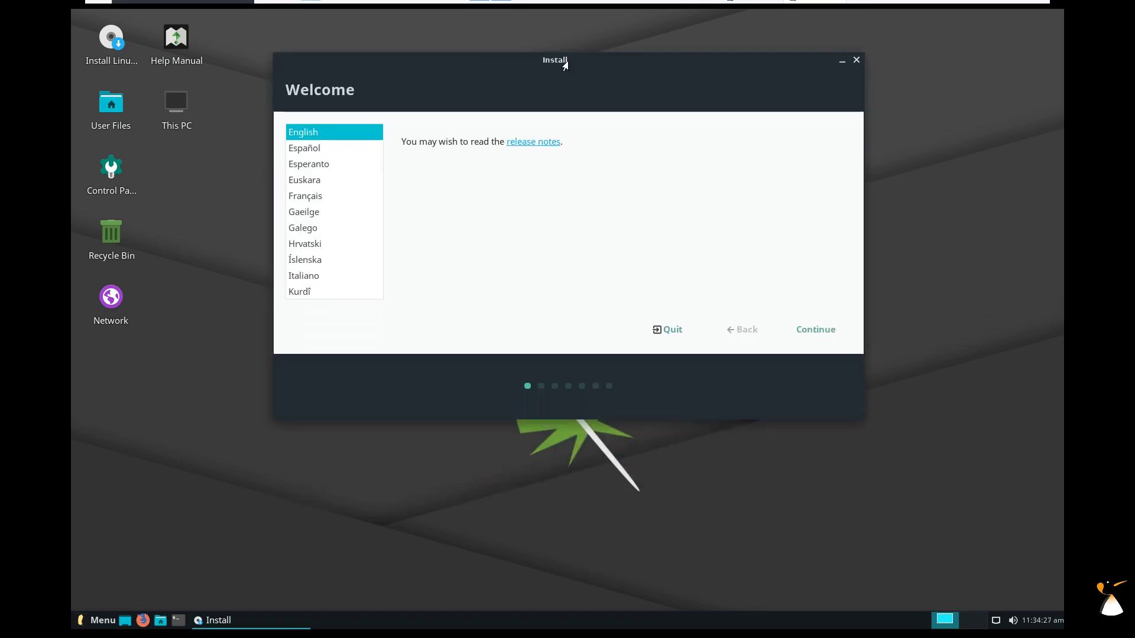
{"action": "left_click", "coordinate": [309, 198]}
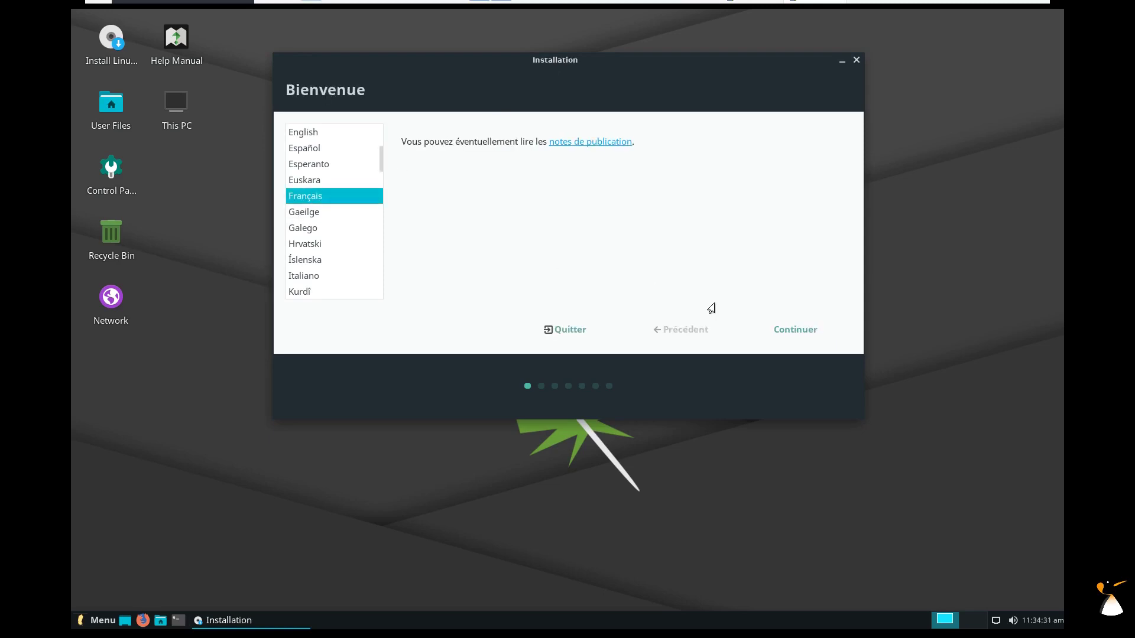
{"action": "left_click", "coordinate": [795, 330]}
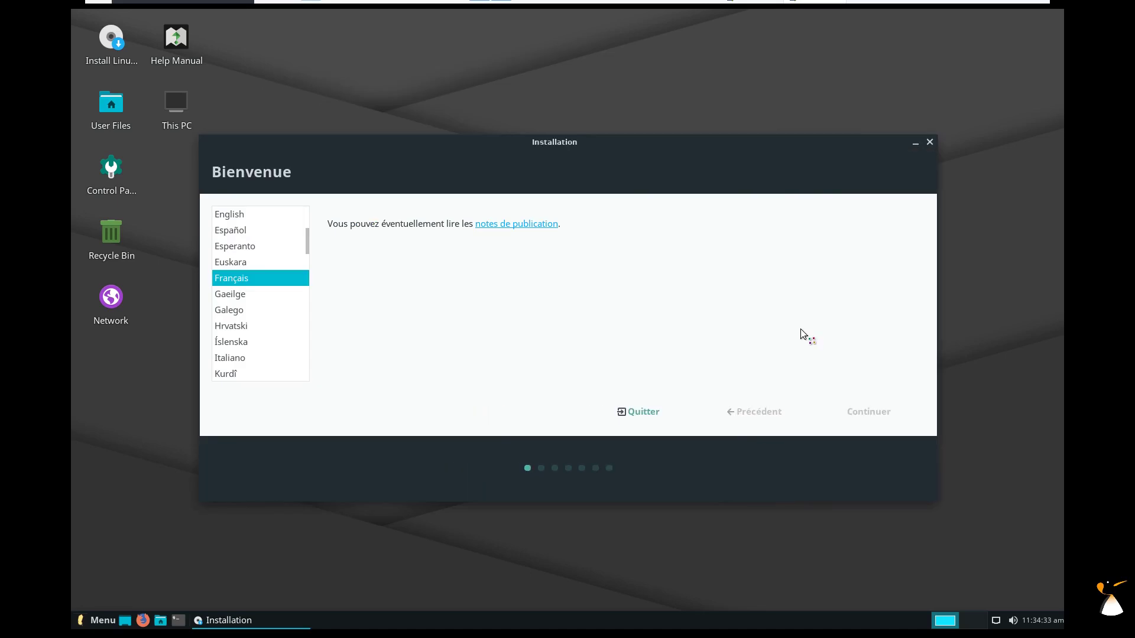
{"action": "left_click", "coordinate": [882, 415]}
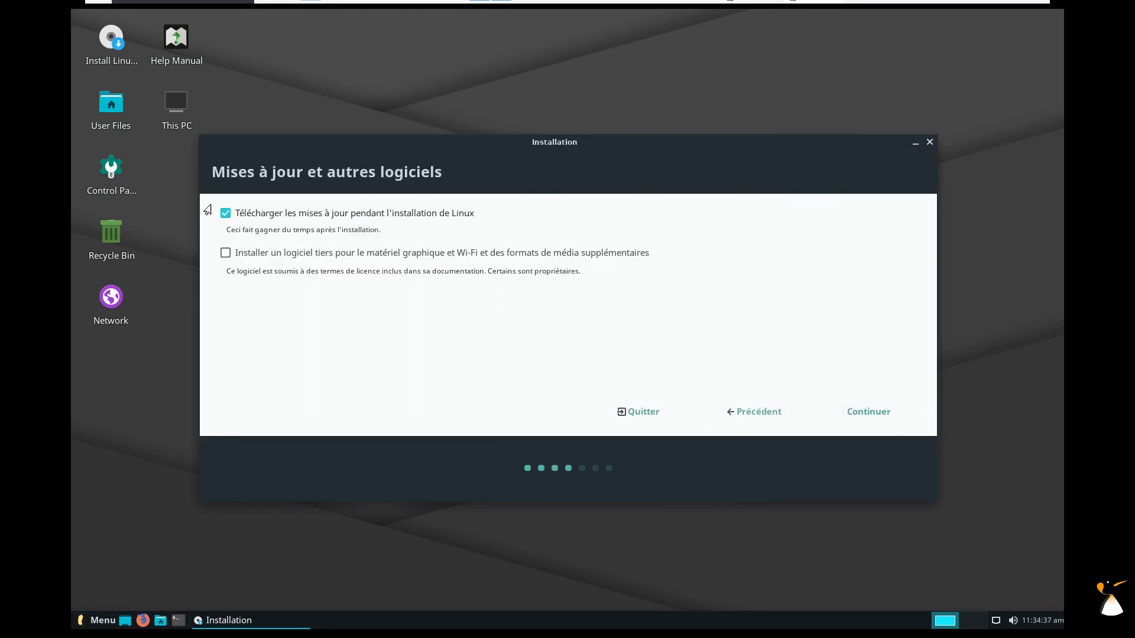
{"action": "left_click", "coordinate": [877, 418]}
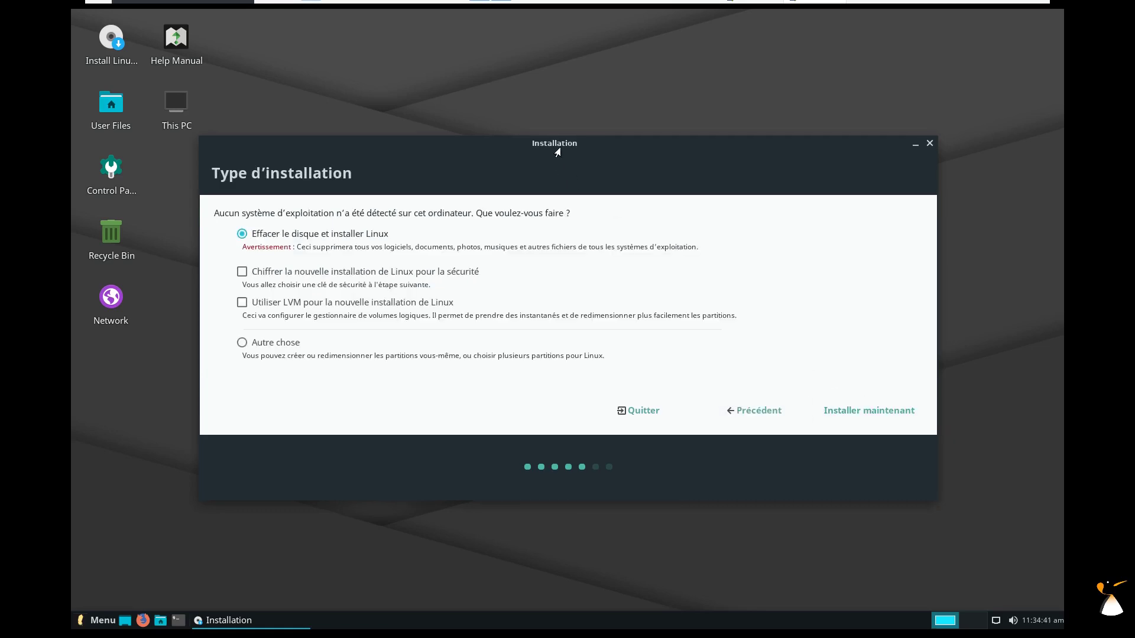
Choose the erase-disk option, install now, and confirm writing partition changes.
{"action": "left_click_drag", "start_coordinate": [559, 148], "coordinate": [584, 109]}
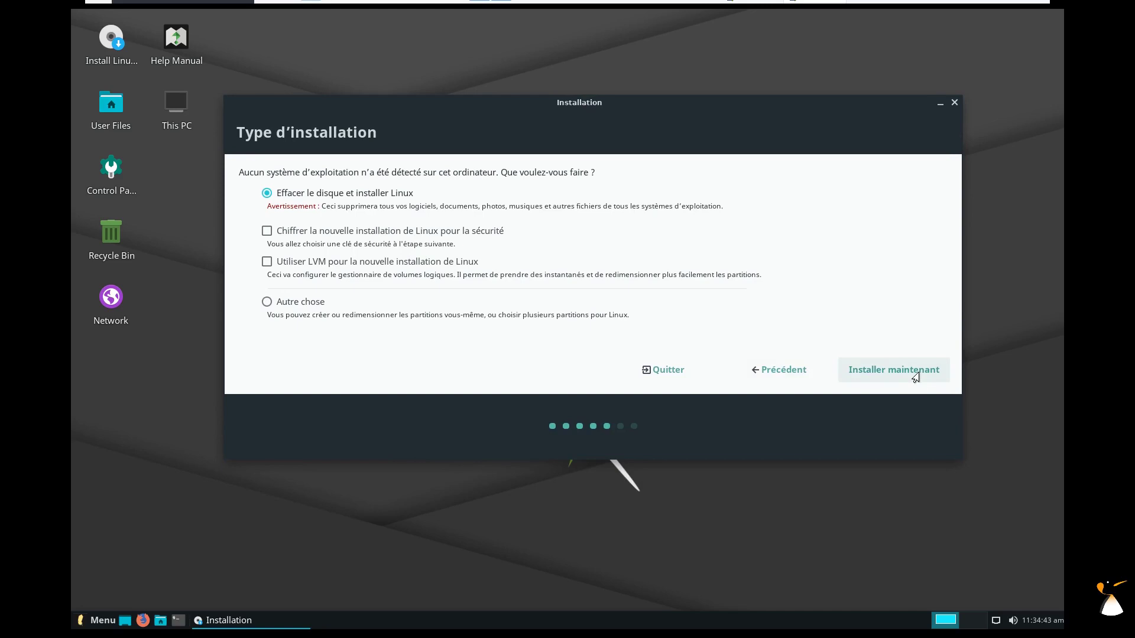
{"action": "left_click", "coordinate": [918, 370]}
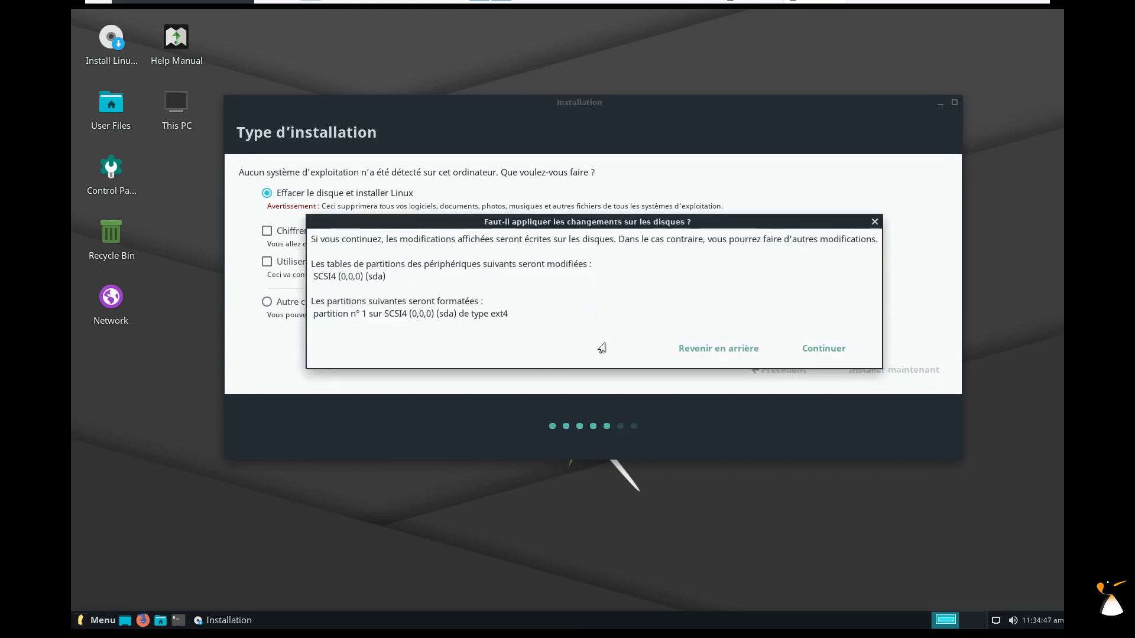
{"action": "left_click", "coordinate": [832, 354]}
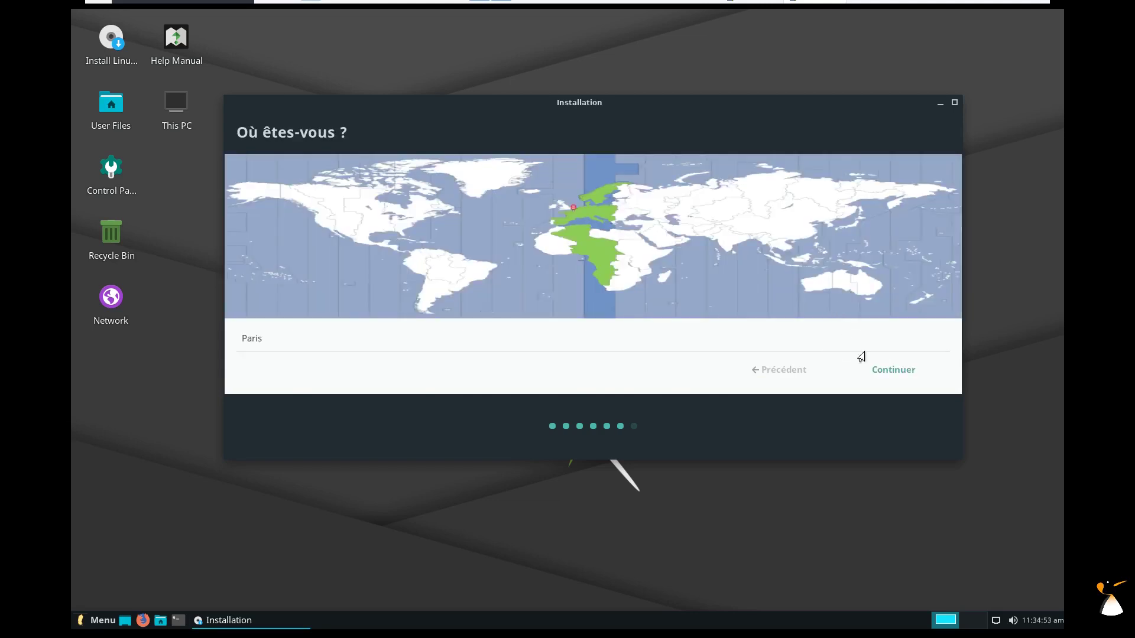
Accept the Paris time zone, enter the user's name and password, and start installing.
{"action": "left_click", "coordinate": [881, 371]}
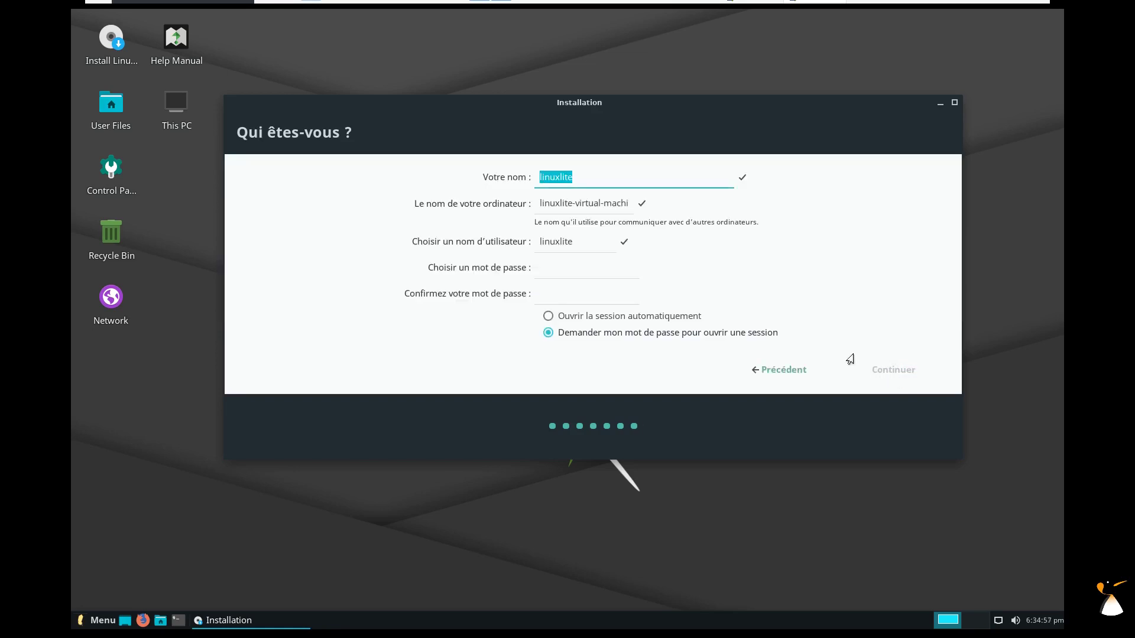
{"action": "left_click_drag", "start_coordinate": [587, 177], "coordinate": [532, 182]}
{"action": "type", "text": "adrien"}
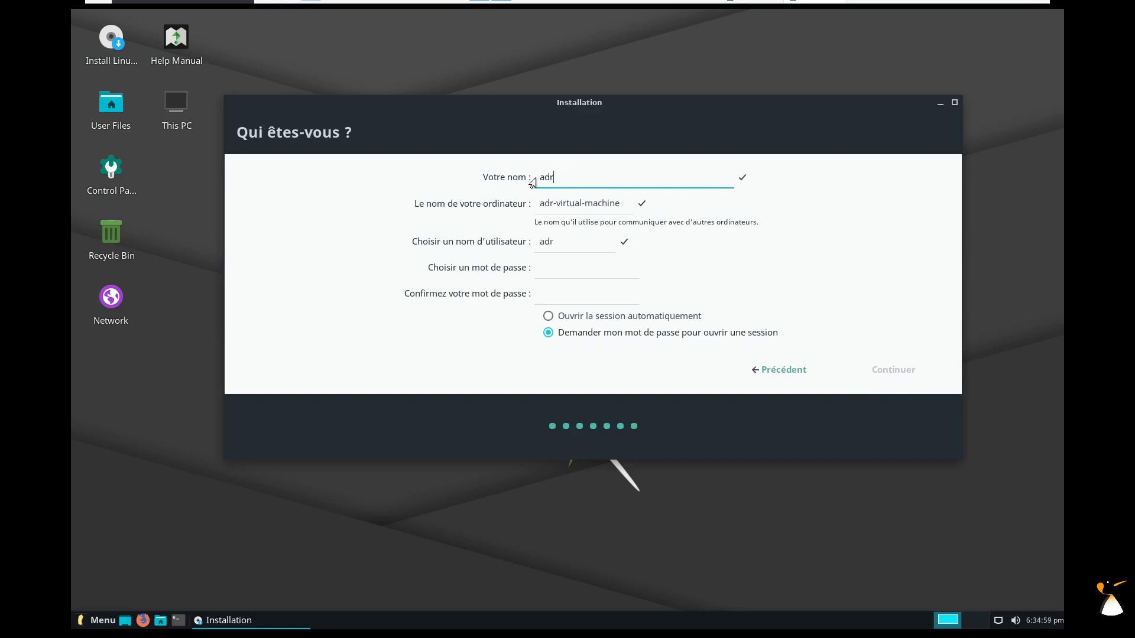
{"action": "key", "text": "Tab"}
{"action": "key", "text": "Tab"}
{"action": "key", "text": "Tab"}
{"action": "type", "text": "a"}
{"action": "key", "text": "Tab"}
{"action": "type", "text": "a"}
{"action": "left_click", "coordinate": [905, 371]}
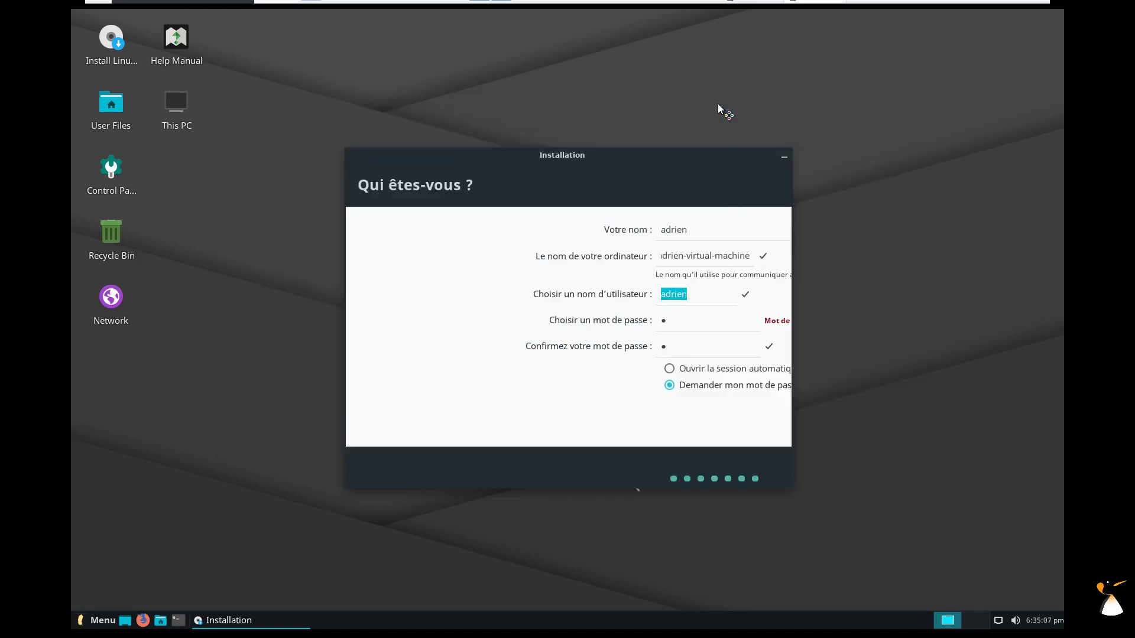
{"action": "left_click_drag", "start_coordinate": [662, 152], "coordinate": [914, 39]}
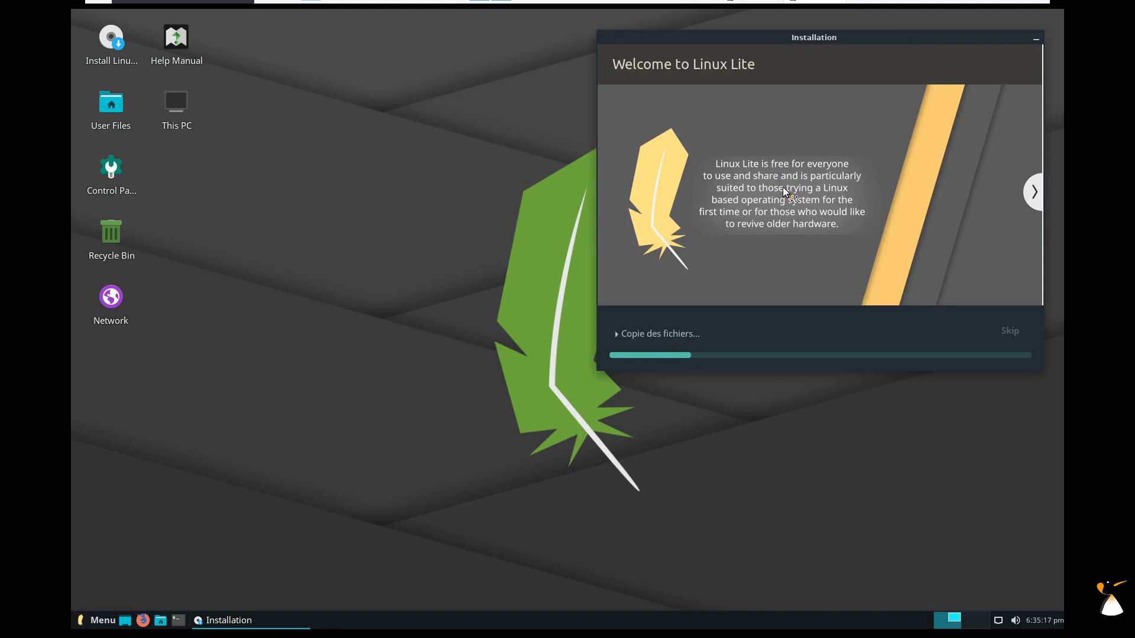
Browse the installer slideshow to What's new, back to Welcome, then forward again.
{"action": "left_click", "coordinate": [1032, 195]}
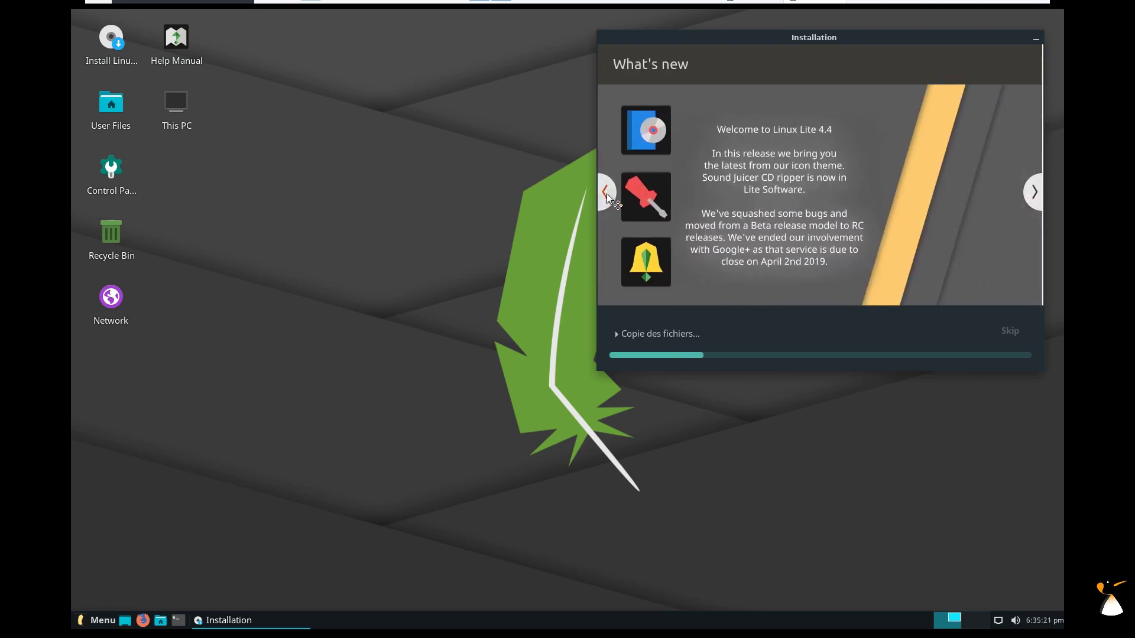
{"action": "left_click", "coordinate": [606, 192]}
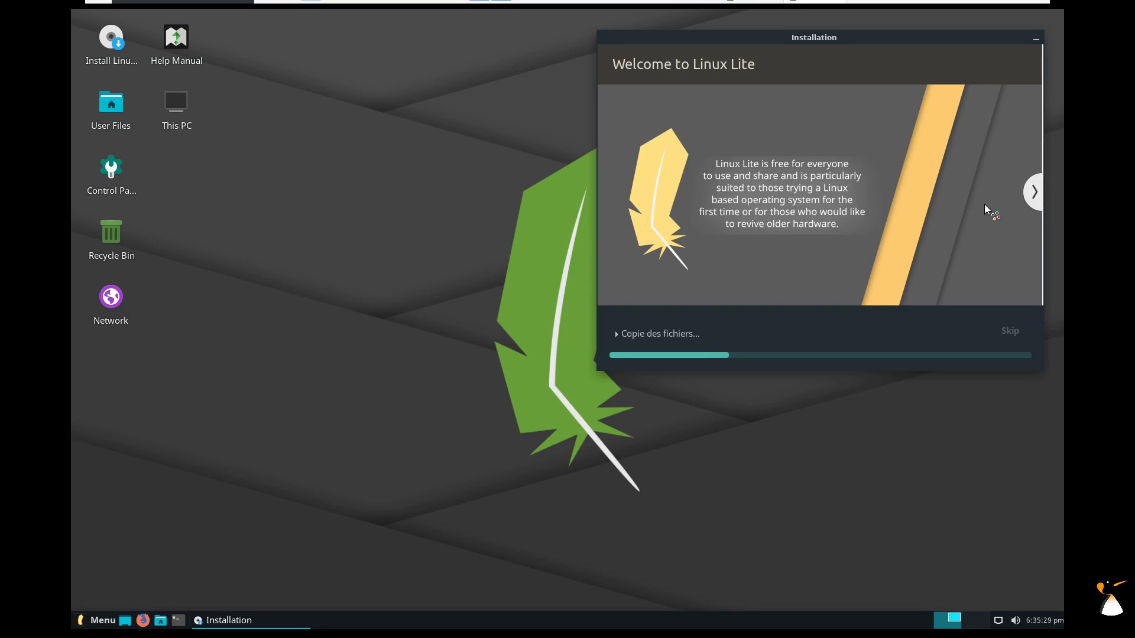
{"action": "left_click", "coordinate": [1035, 195]}
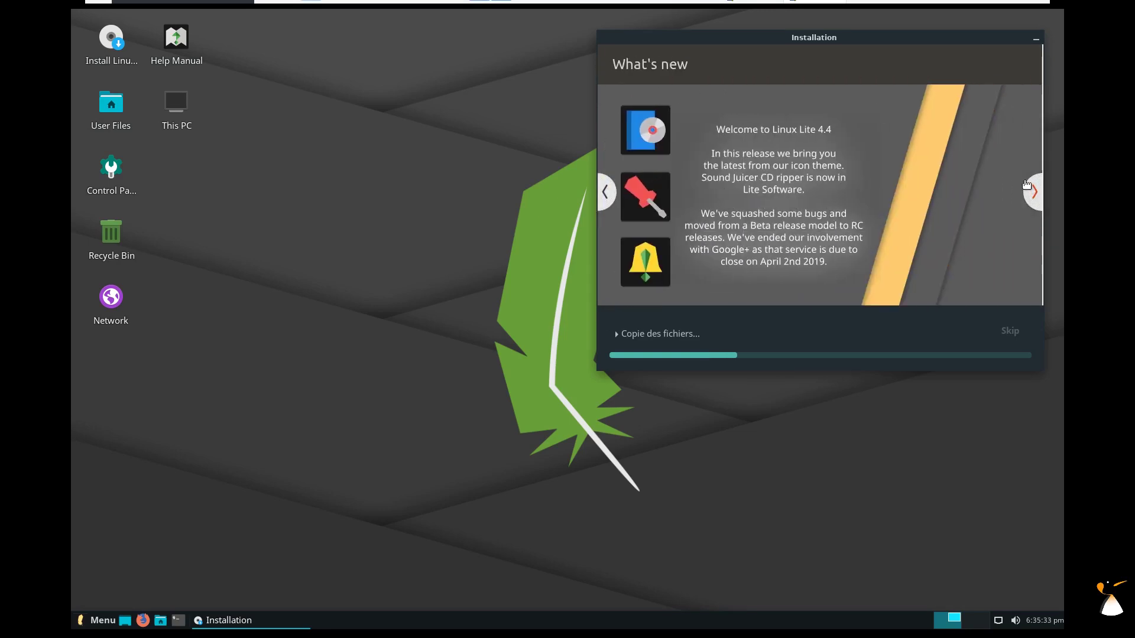
View the panel's About dialog from its context menu, then close it.
{"action": "right_click", "coordinate": [486, 622]}
{"action": "mouse_move", "coordinate": [520, 608]}
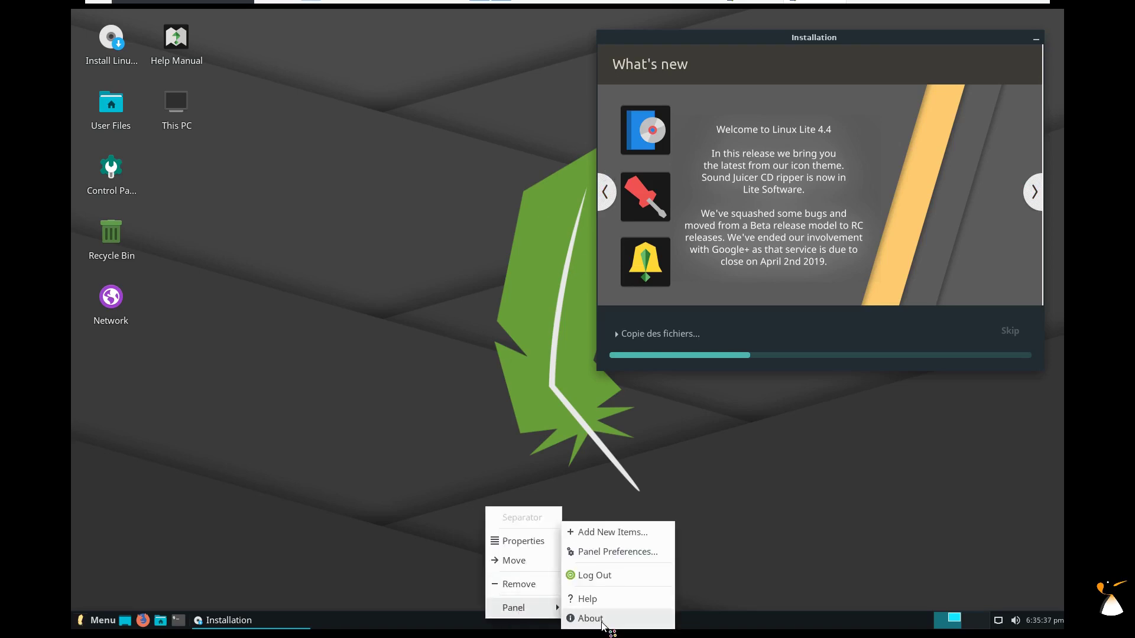
{"action": "left_click", "coordinate": [591, 618]}
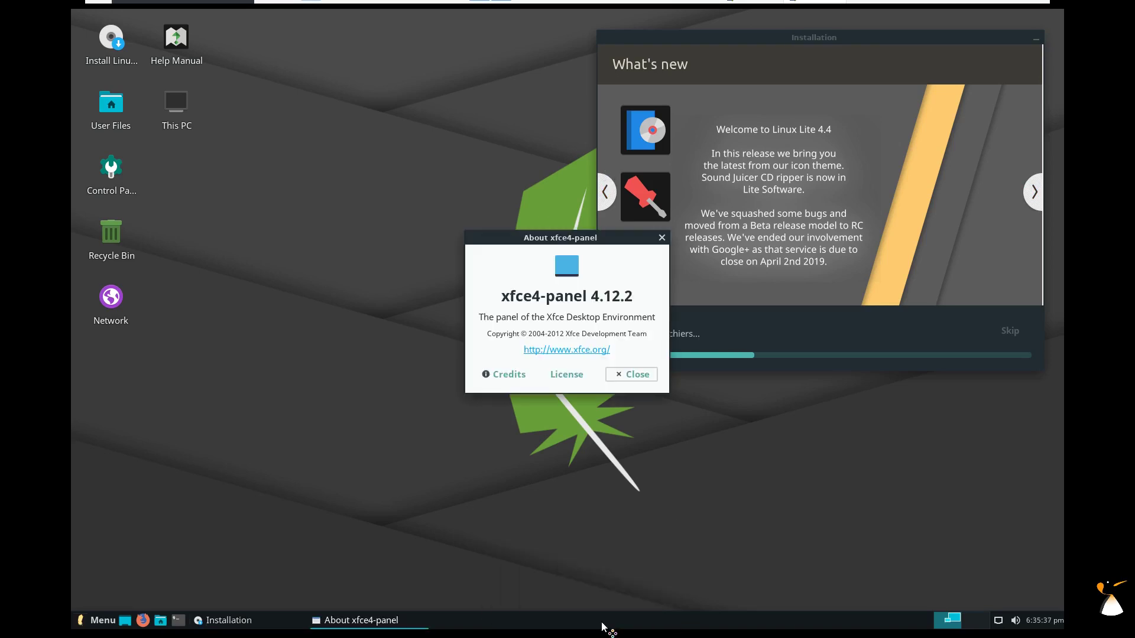
{"action": "left_click", "coordinate": [638, 374]}
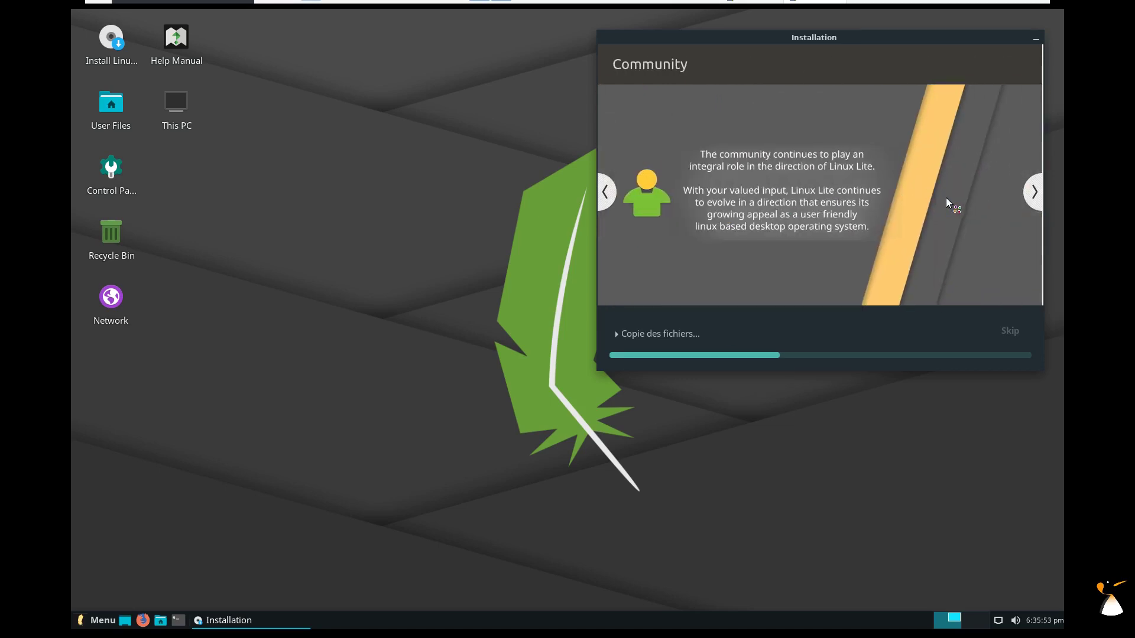
Advance the slideshow through Internet, Office, Multimedia, Hardware, Gaming, Windows Compatible, Support to Updates.
{"action": "left_click", "coordinate": [1028, 191]}
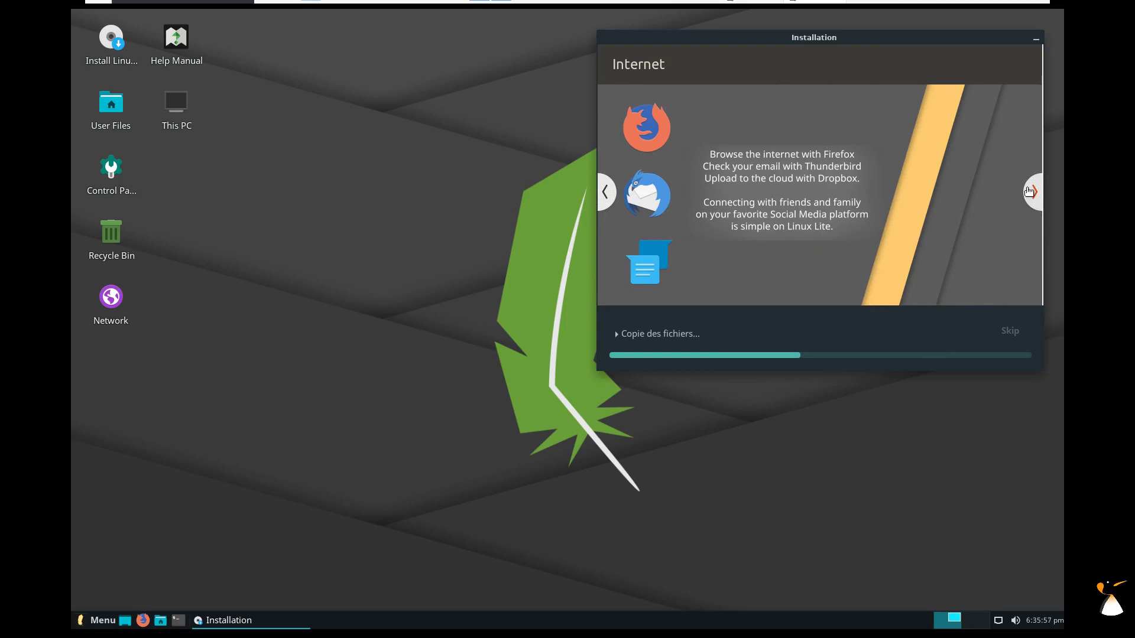
{"action": "left_click", "coordinate": [1029, 192]}
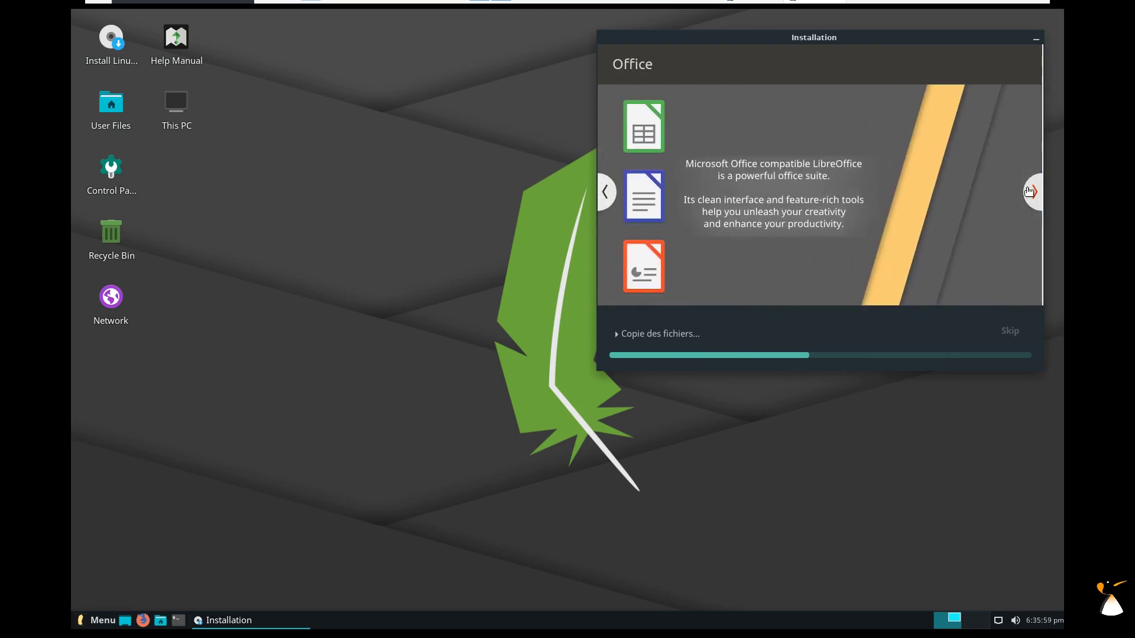
{"action": "left_click", "coordinate": [1028, 192]}
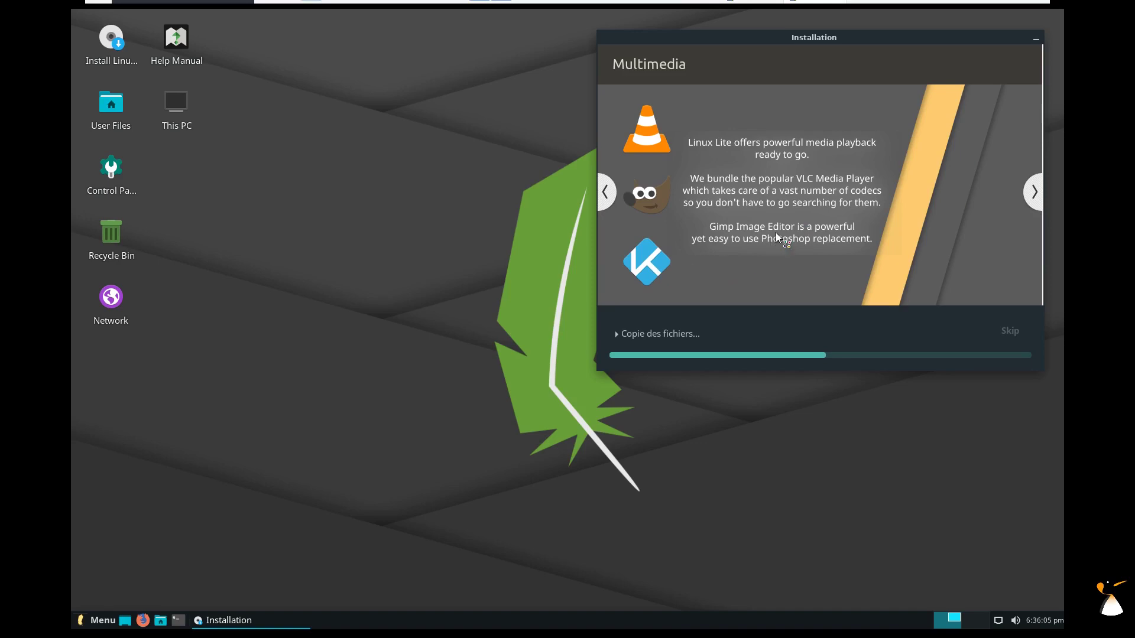
{"action": "left_click", "coordinate": [1030, 200]}
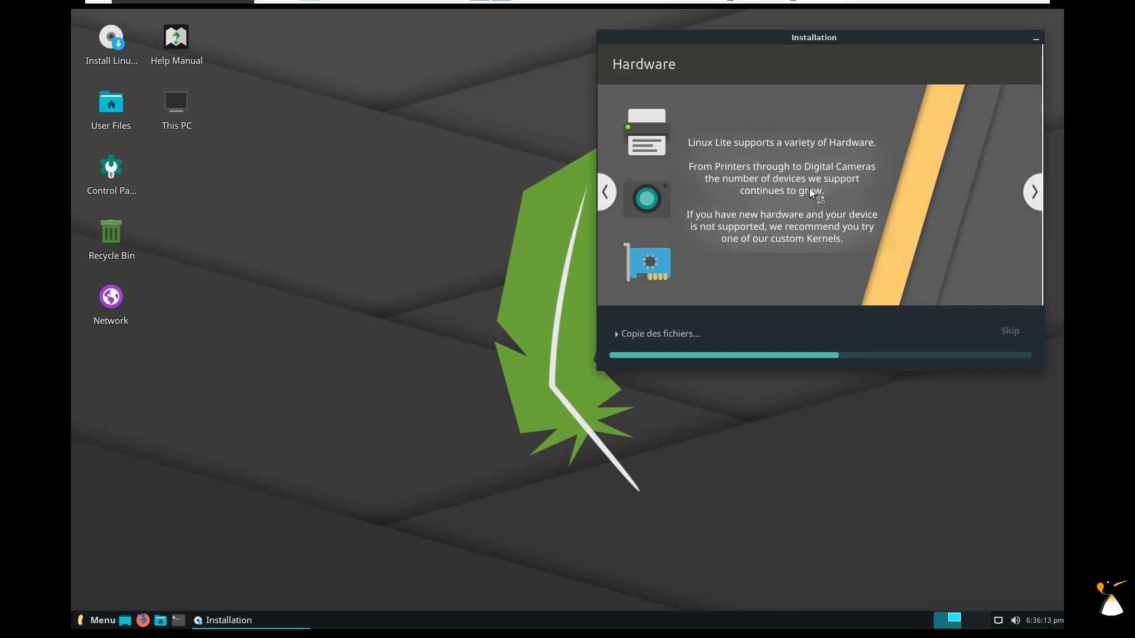
{"action": "left_click", "coordinate": [1034, 193]}
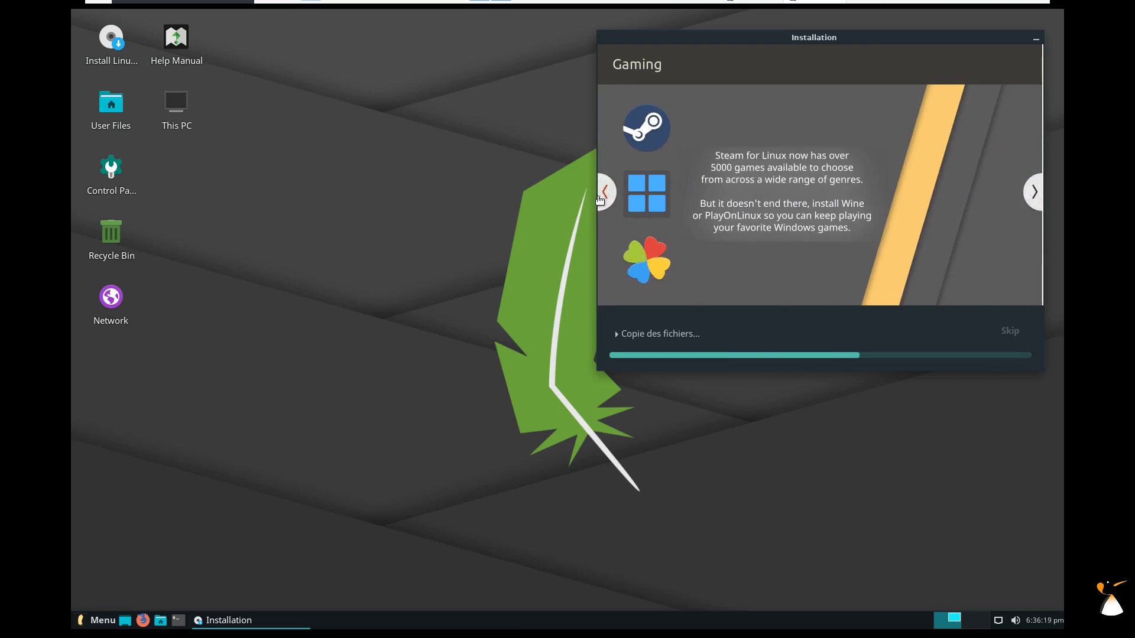
{"action": "left_click", "coordinate": [1033, 190]}
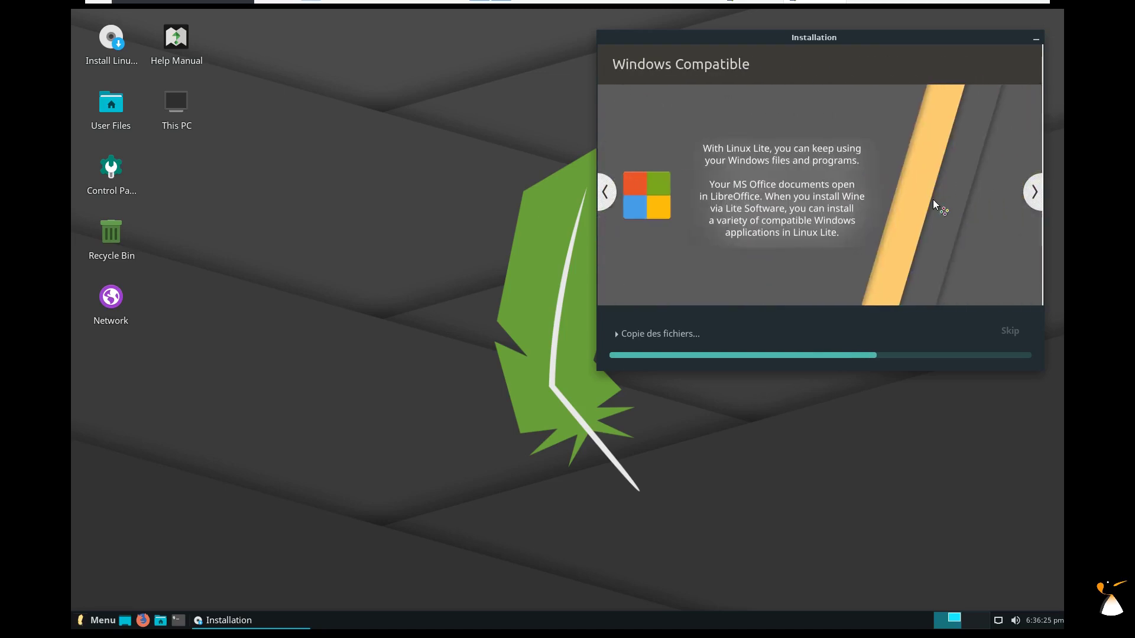
{"action": "left_click", "coordinate": [1034, 192]}
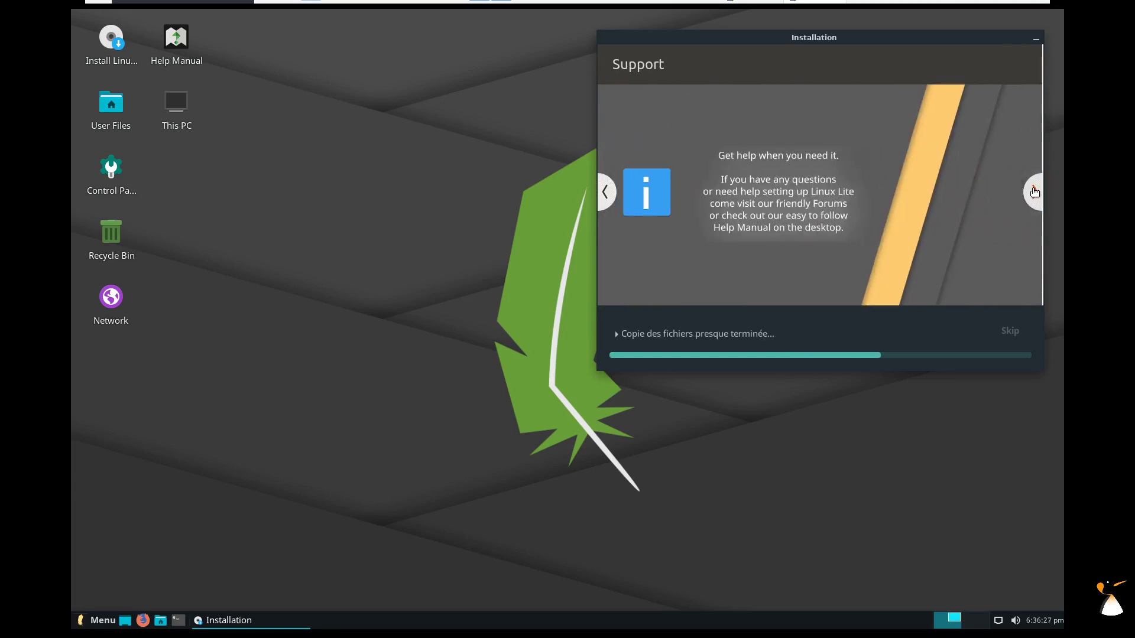
{"action": "left_click", "coordinate": [1033, 192]}
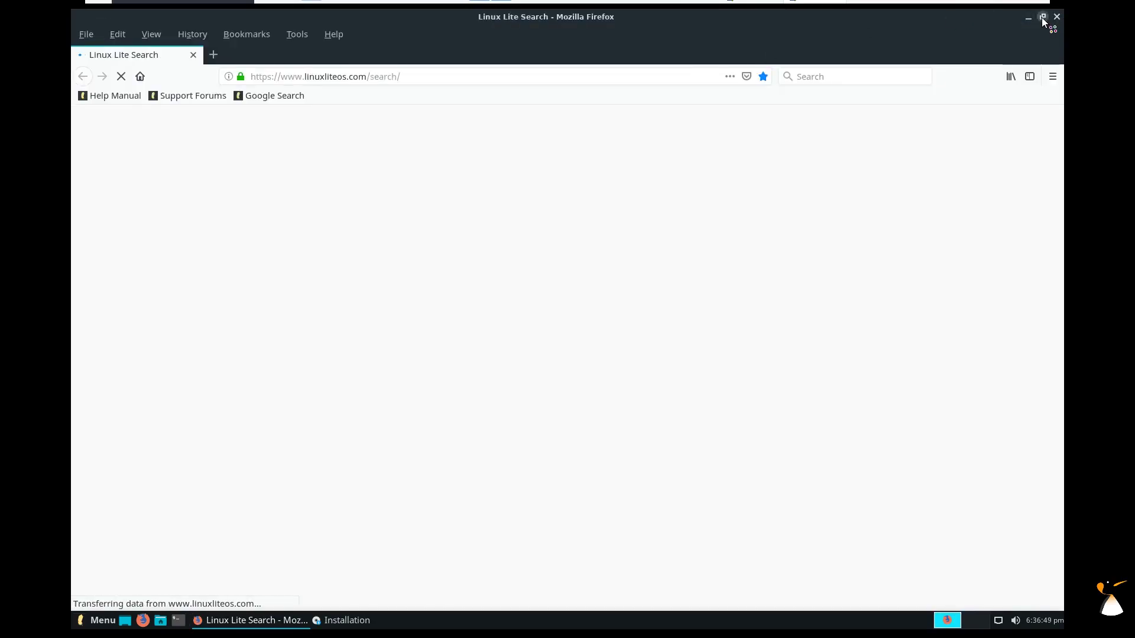
Search the web for 'distrowatch' and open the DistroWatch.com homepage.
{"action": "left_click", "coordinate": [1042, 17]}
{"action": "left_click_drag", "start_coordinate": [378, 193], "coordinate": [452, 80]}
{"action": "left_click", "coordinate": [347, 381]}
{"action": "type", "text": "distrowatch"}
{"action": "key", "text": "Return"}
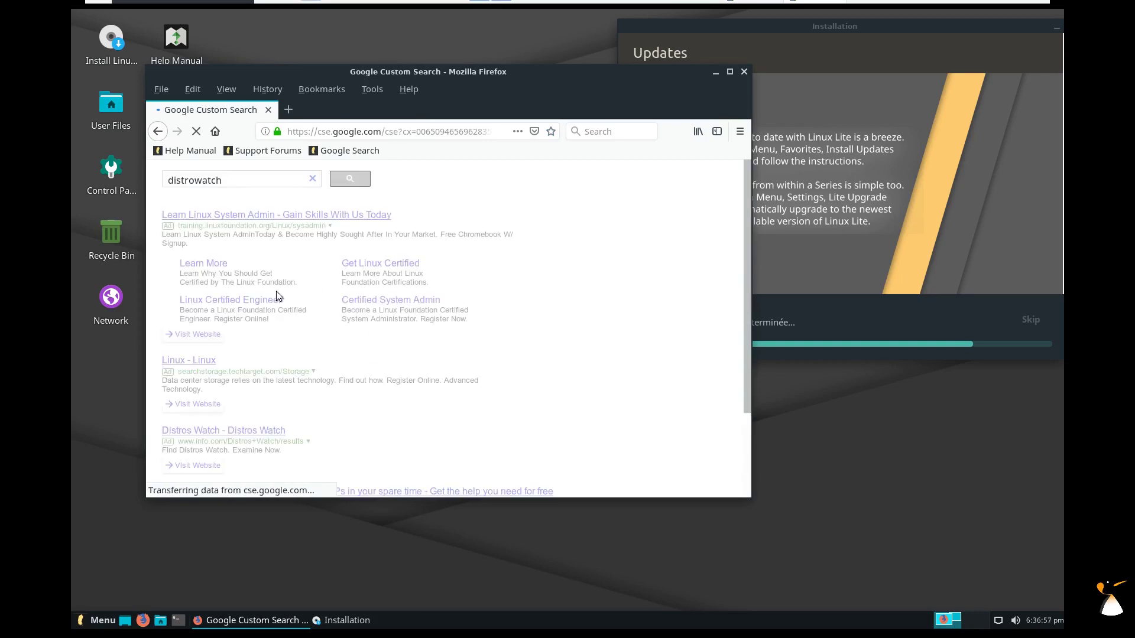
{"action": "scroll", "coordinate": [289, 296], "scroll_direction": "down", "scroll_amount": 4}
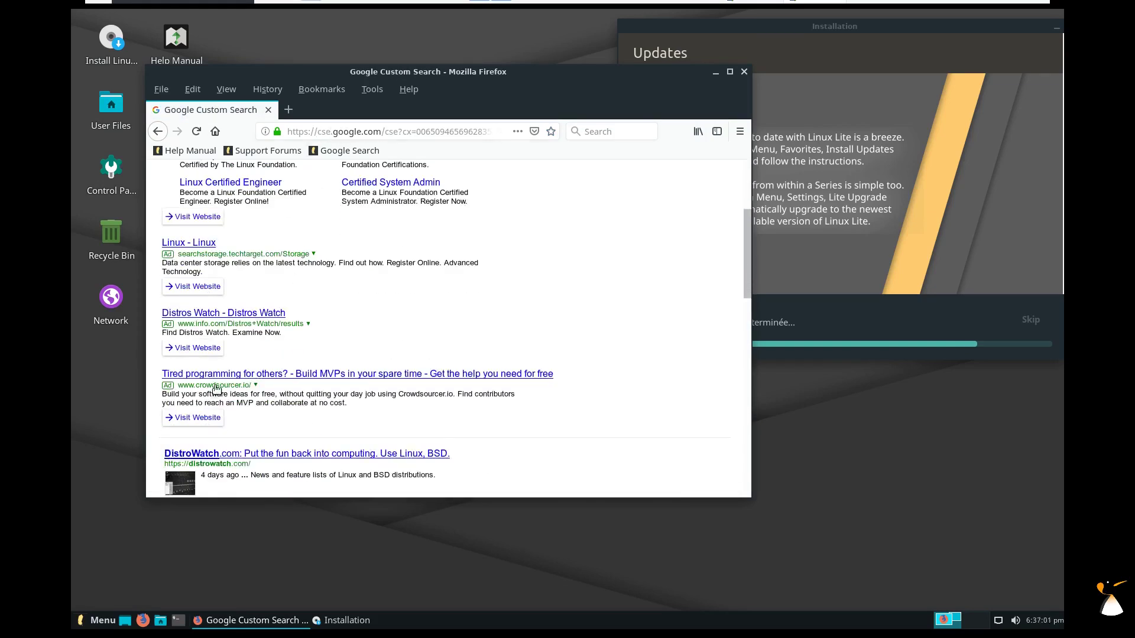
{"action": "scroll", "coordinate": [216, 390], "scroll_direction": "down", "scroll_amount": 4}
{"action": "left_click", "coordinate": [252, 327]}
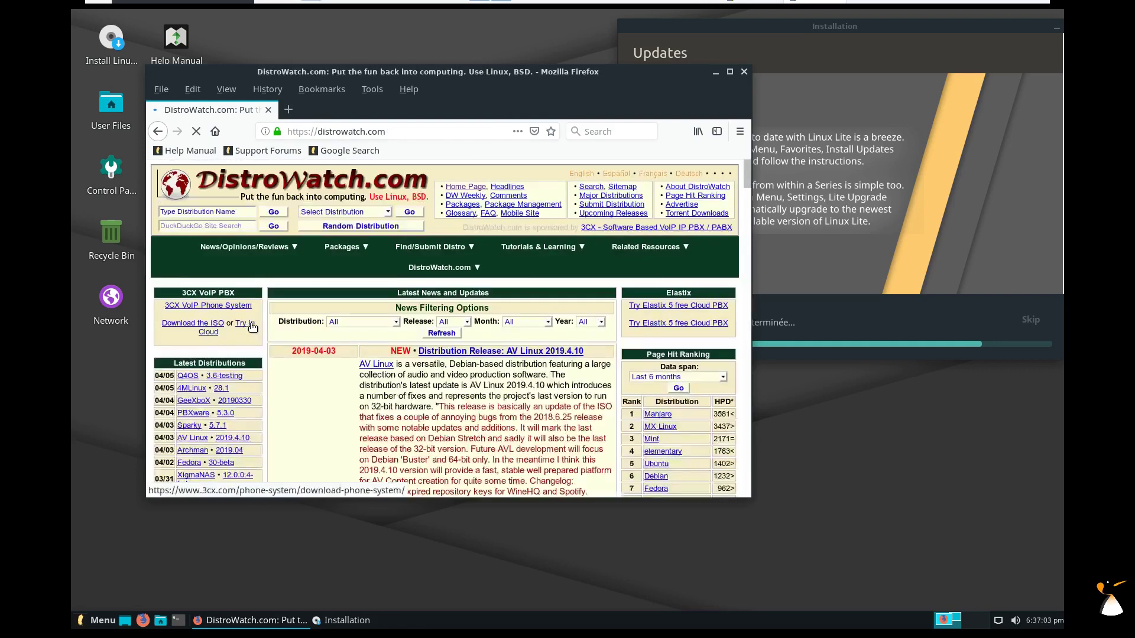
Resize and tile the Firefox window to the left half of the screen.
{"action": "left_click_drag", "start_coordinate": [150, 69], "coordinate": [75, 8]}
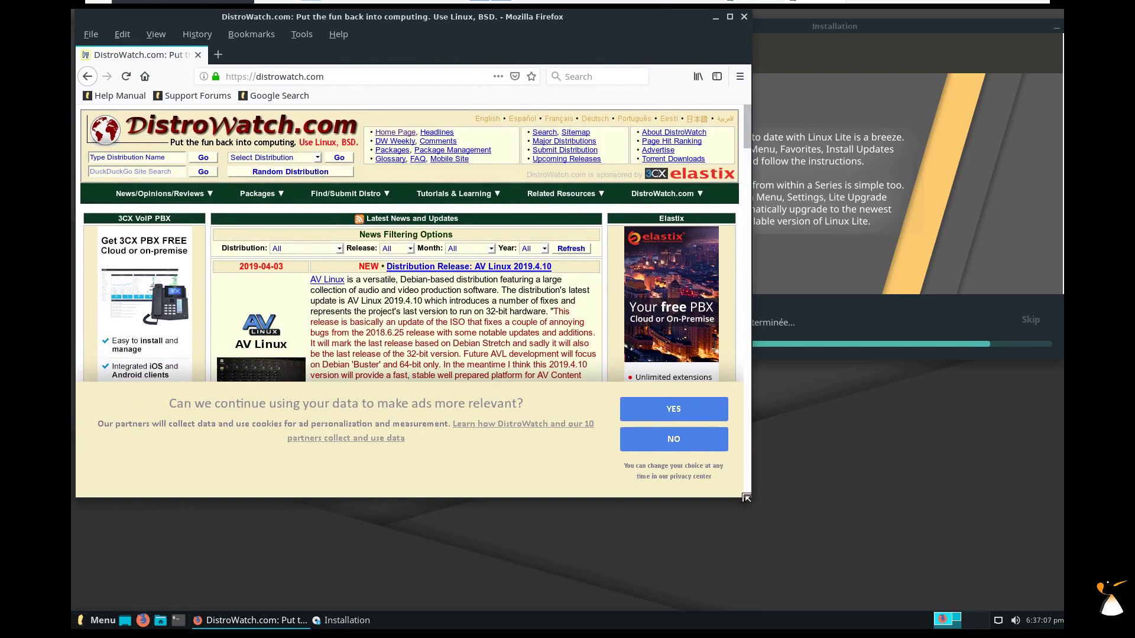
{"action": "left_click_drag", "start_coordinate": [770, 560], "coordinate": [238, 298]}
{"action": "left_click_drag", "start_coordinate": [615, 406], "coordinate": [72, 11]}
{"action": "left_click_drag", "start_coordinate": [74, 126], "coordinate": [74, 158]}
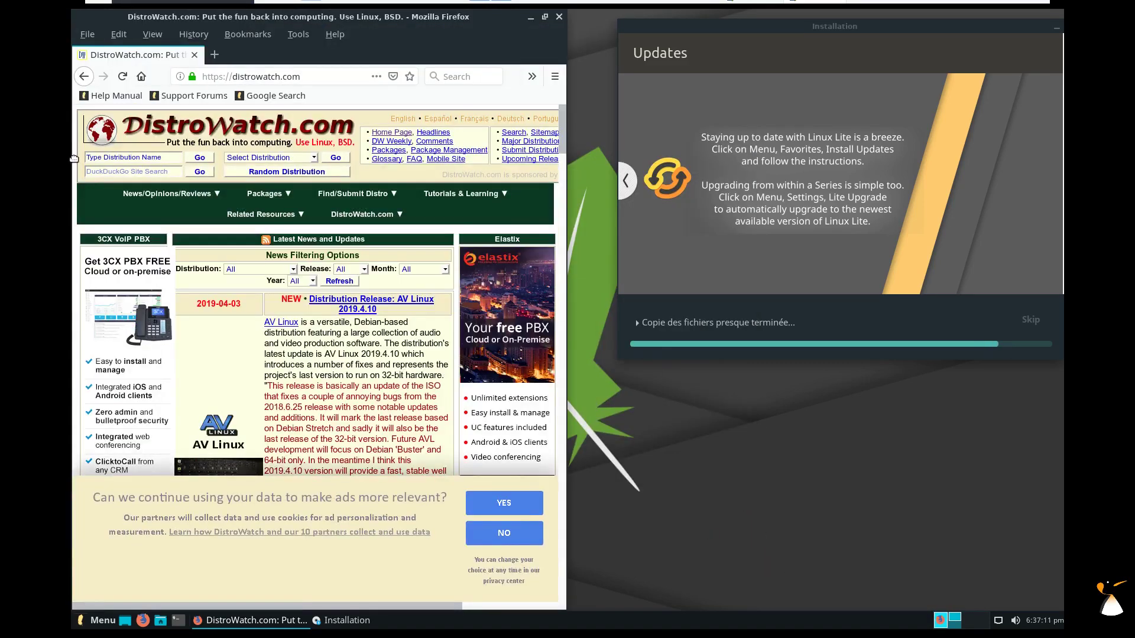
{"action": "left_click_drag", "start_coordinate": [566, 223], "coordinate": [725, 223]}
{"action": "left_click", "coordinate": [146, 157]}
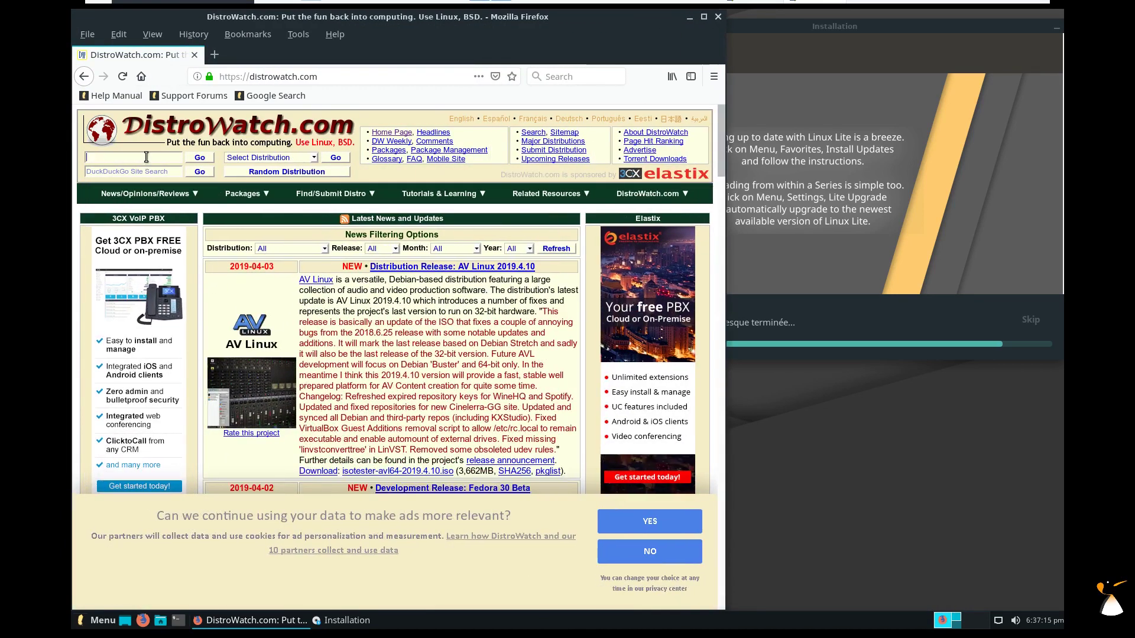
Look up 'lite' on DistroWatch to open the Linux Lite distribution page.
{"action": "type", "text": "lite"}
{"action": "key", "text": "Return"}
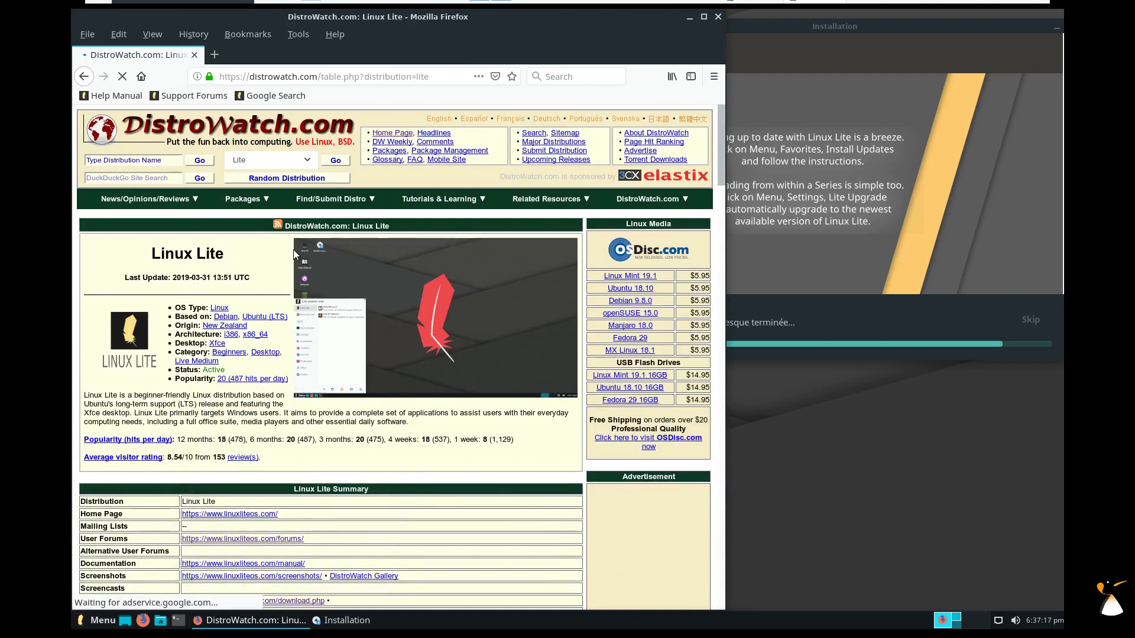
{"action": "left_click_drag", "start_coordinate": [719, 147], "coordinate": [719, 179]}
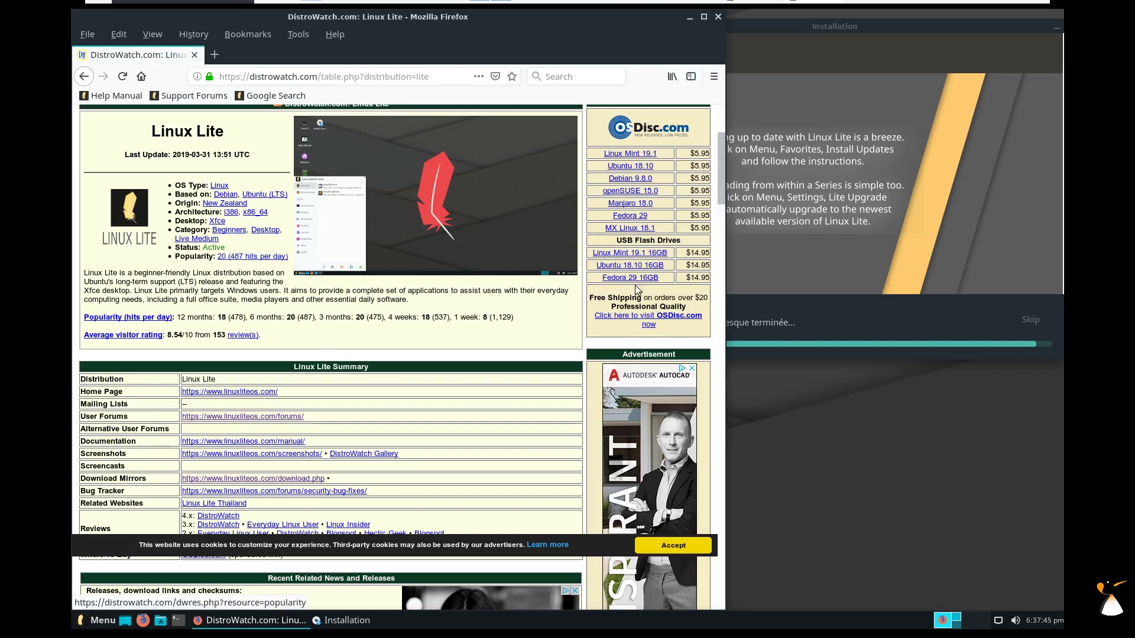
{"action": "left_click_drag", "start_coordinate": [723, 186], "coordinate": [684, 213]}
Browse the DistroWatch homepage, then return to the Linux Lite page's summary table.
{"action": "left_click", "coordinate": [684, 199]}
{"action": "left_click_drag", "start_coordinate": [718, 140], "coordinate": [720, 222]}
{"action": "left_click_drag", "start_coordinate": [593, 394], "coordinate": [715, 400]}
{"action": "left_click", "coordinate": [715, 400]}
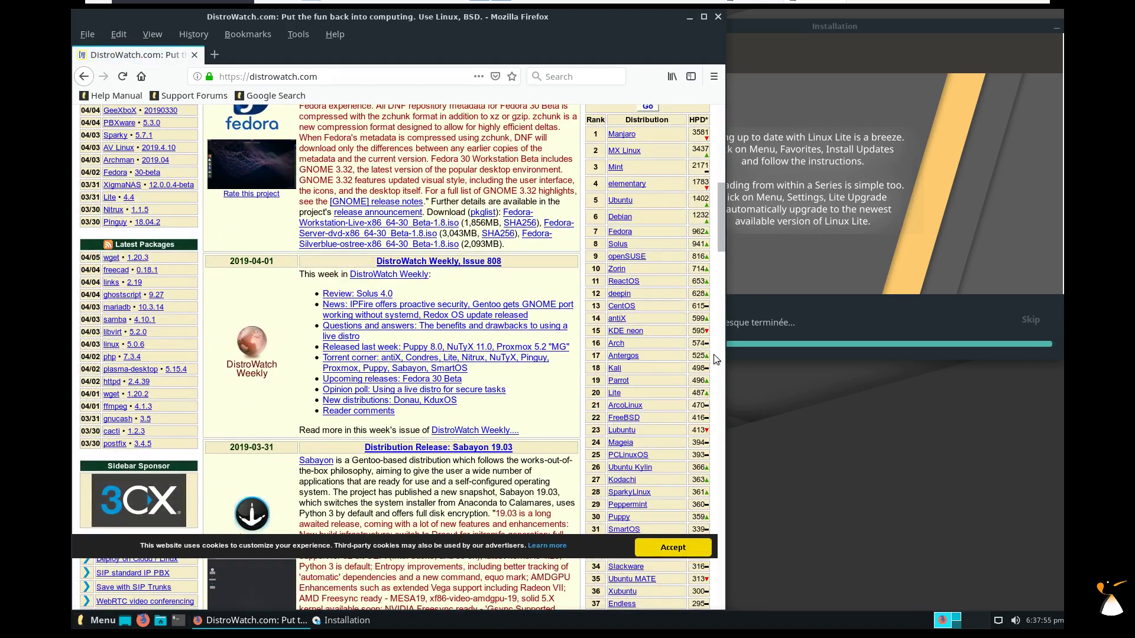
{"action": "scroll", "coordinate": [722, 212], "scroll_direction": "up", "scroll_amount": 2}
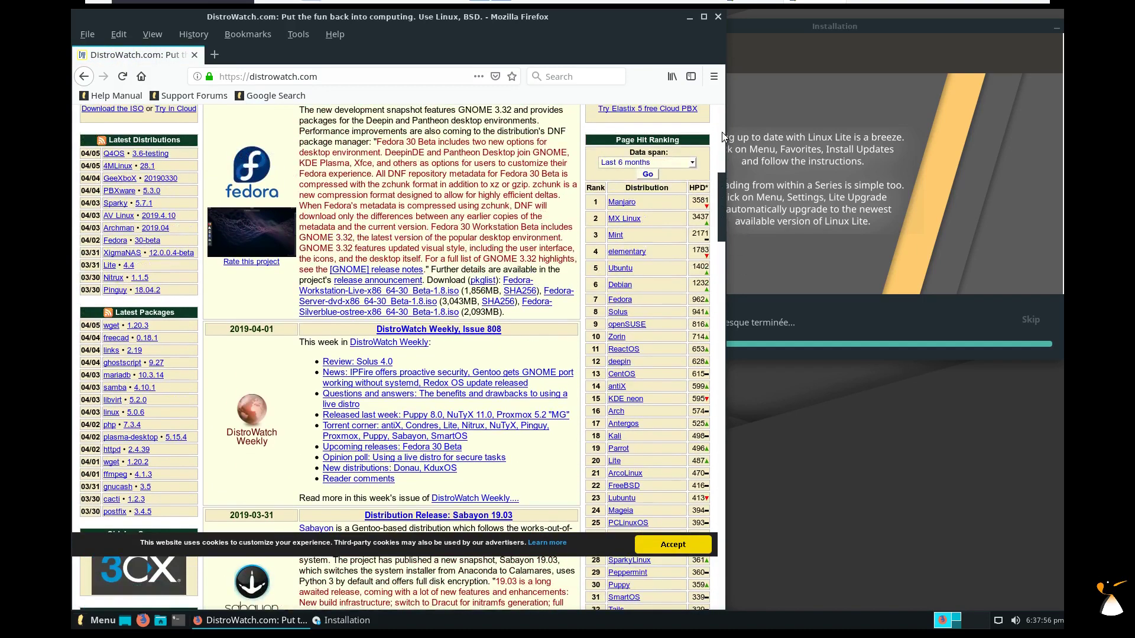
{"action": "key", "text": "alt+Left"}
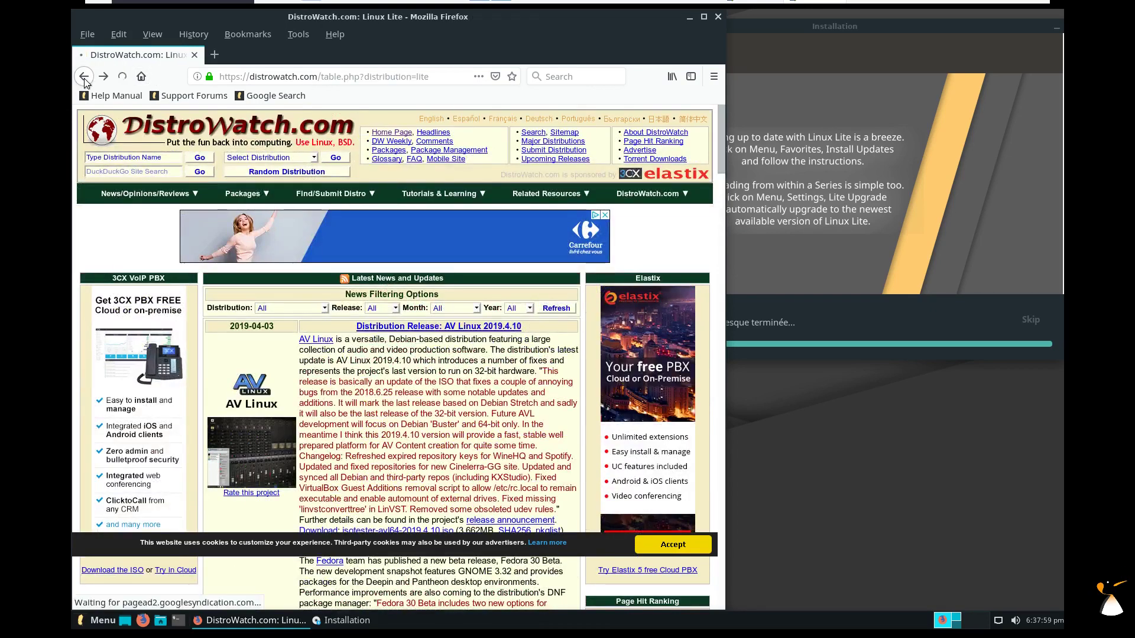
{"action": "scroll", "coordinate": [530, 216], "scroll_direction": "down", "scroll_amount": 3}
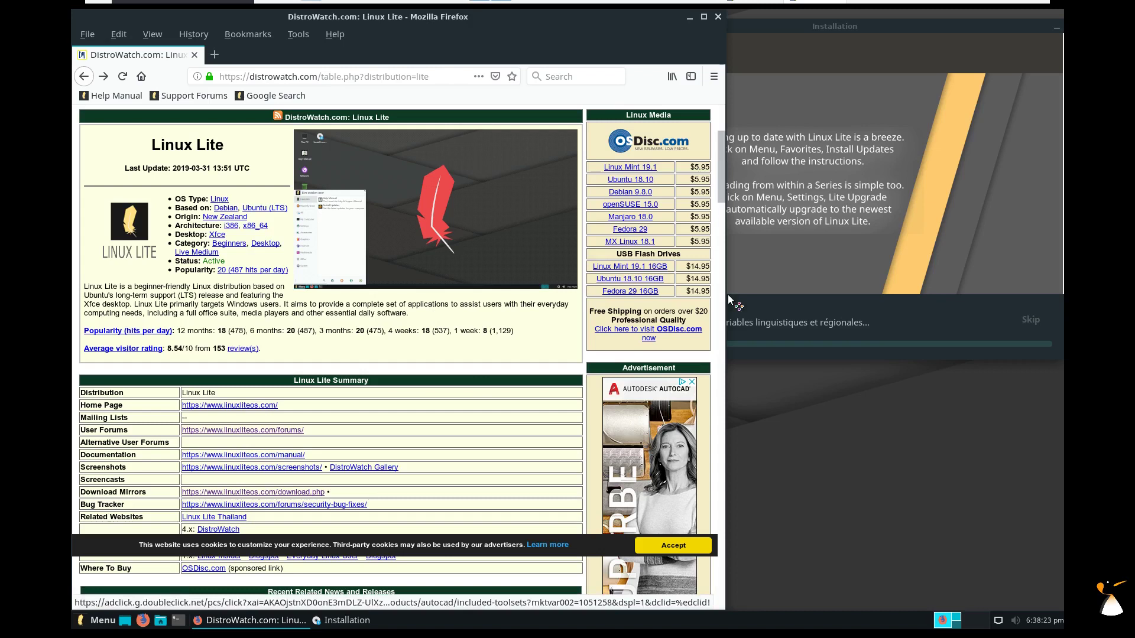
{"action": "left_click_drag", "start_coordinate": [723, 185], "coordinate": [719, 213]}
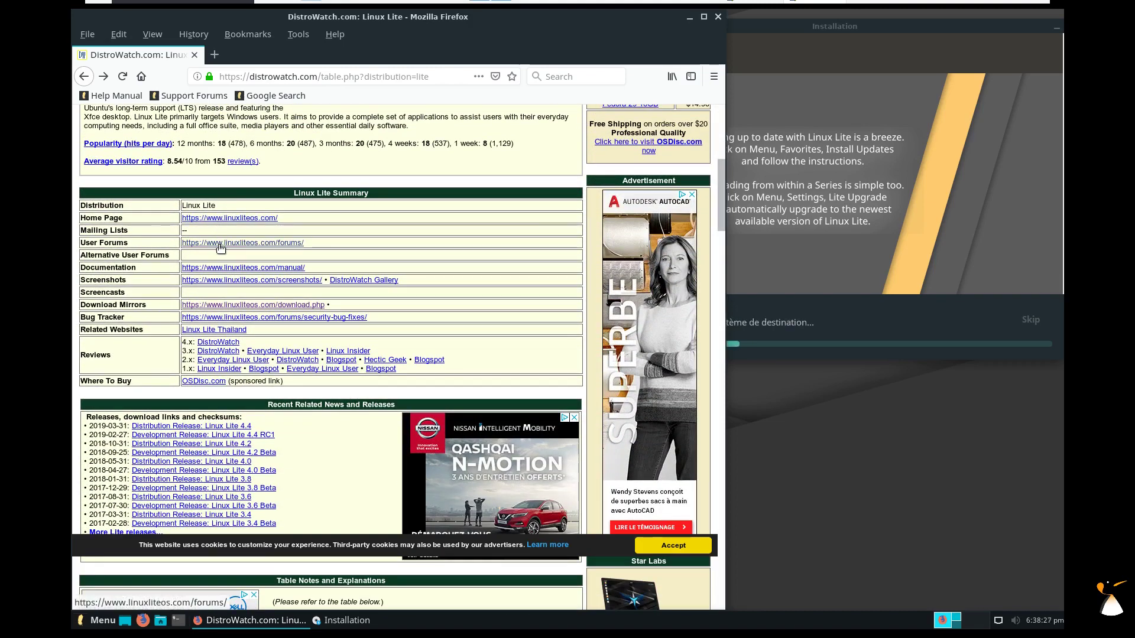
Visit the Linux Lite homepage's download page and the UEFI build post, then close that tab.
{"action": "left_click", "coordinate": [228, 218]}
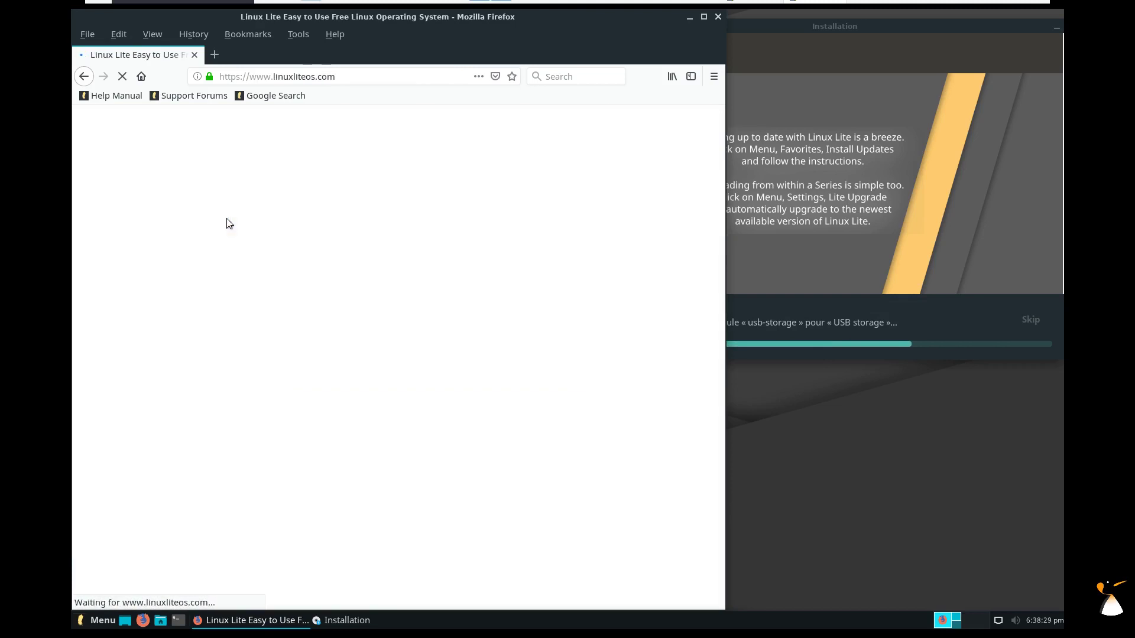
{"action": "scroll", "coordinate": [558, 292], "scroll_direction": "down", "scroll_amount": 4}
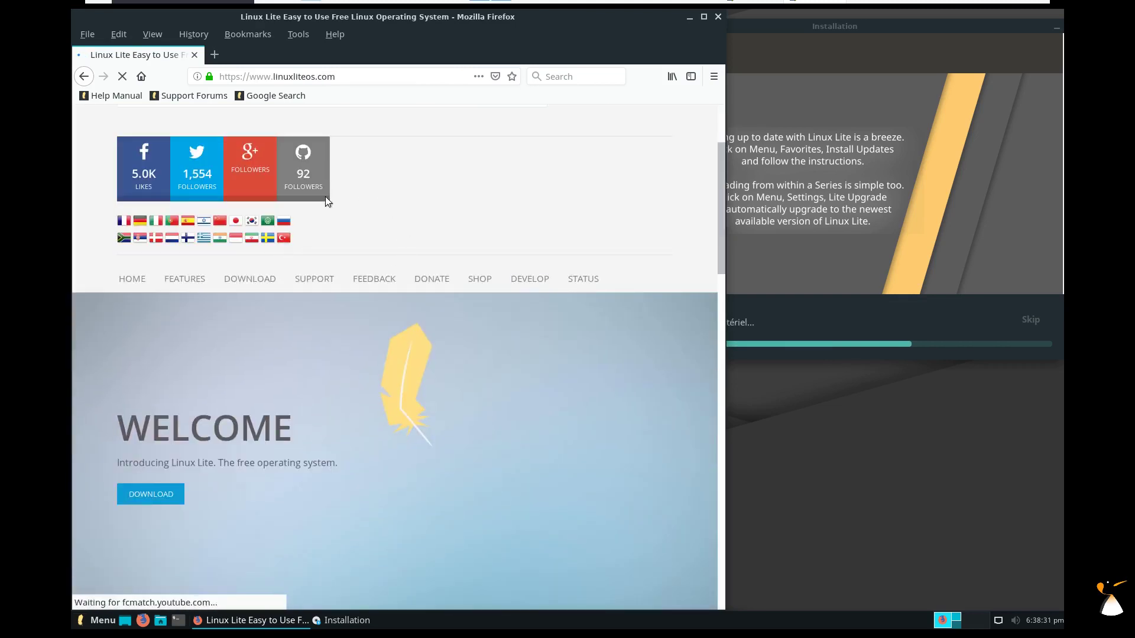
{"action": "mouse_move", "coordinate": [258, 281]}
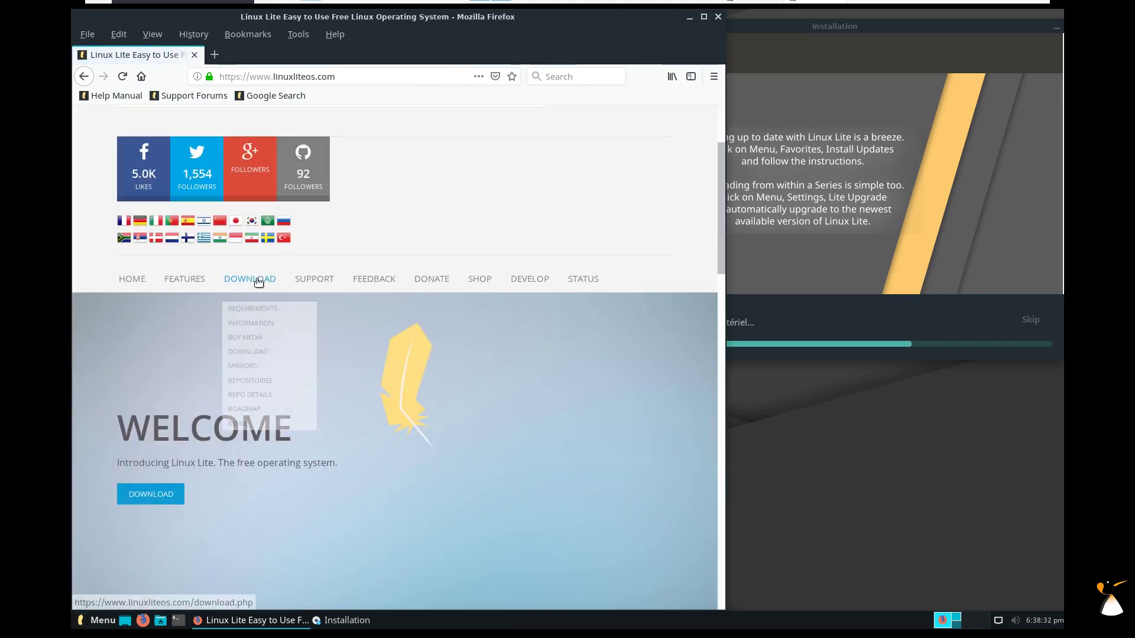
{"action": "left_click", "coordinate": [245, 349]}
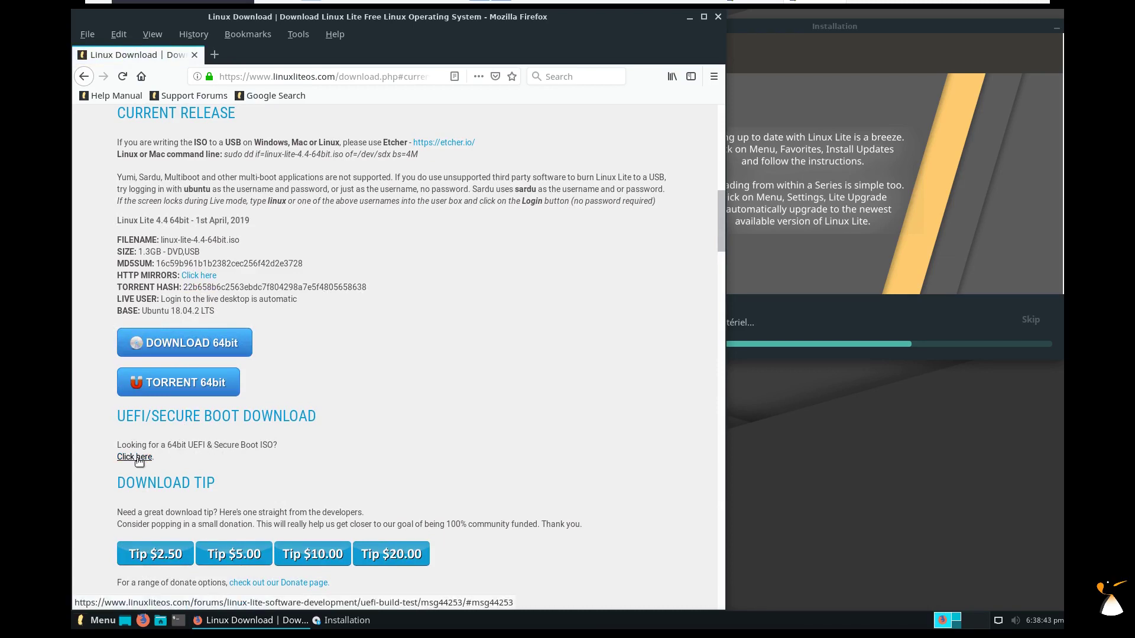
{"action": "left_click", "coordinate": [185, 449]}
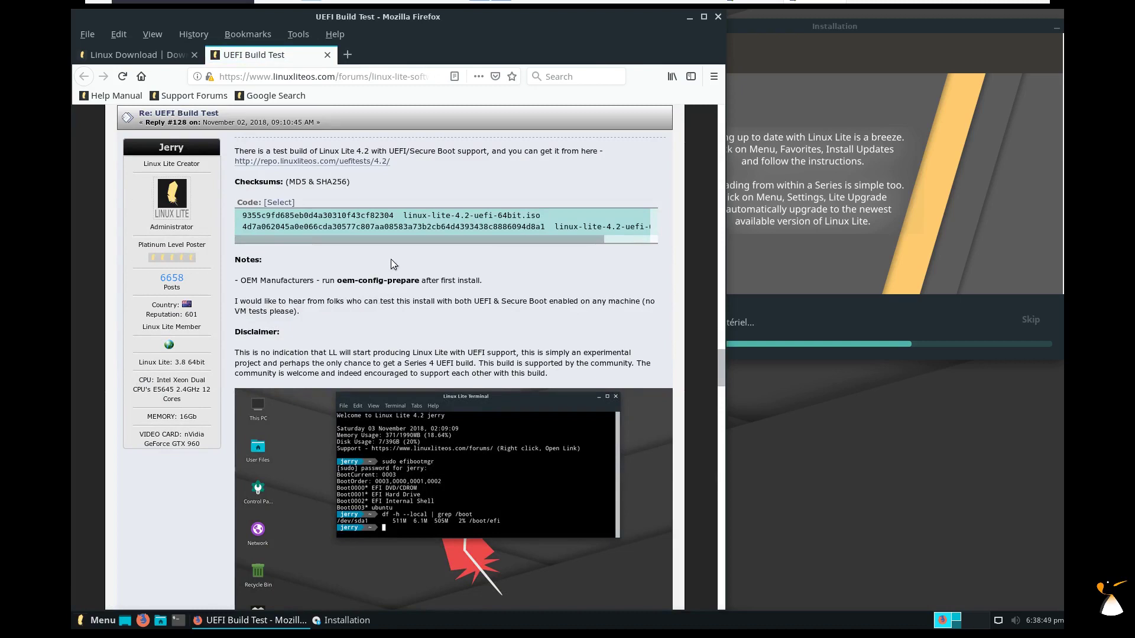
{"action": "left_click", "coordinate": [327, 54]}
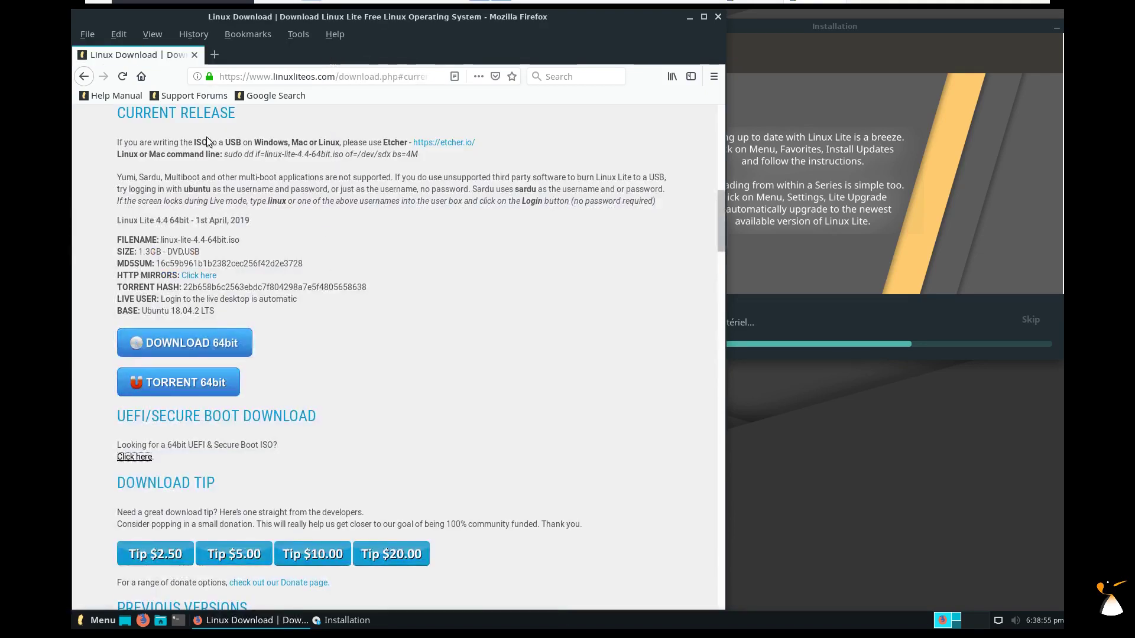
Go back twice to DistroWatch's Linux Lite page and scroll to its Table Notes.
{"action": "left_click_drag", "start_coordinate": [723, 235], "coordinate": [730, 130]}
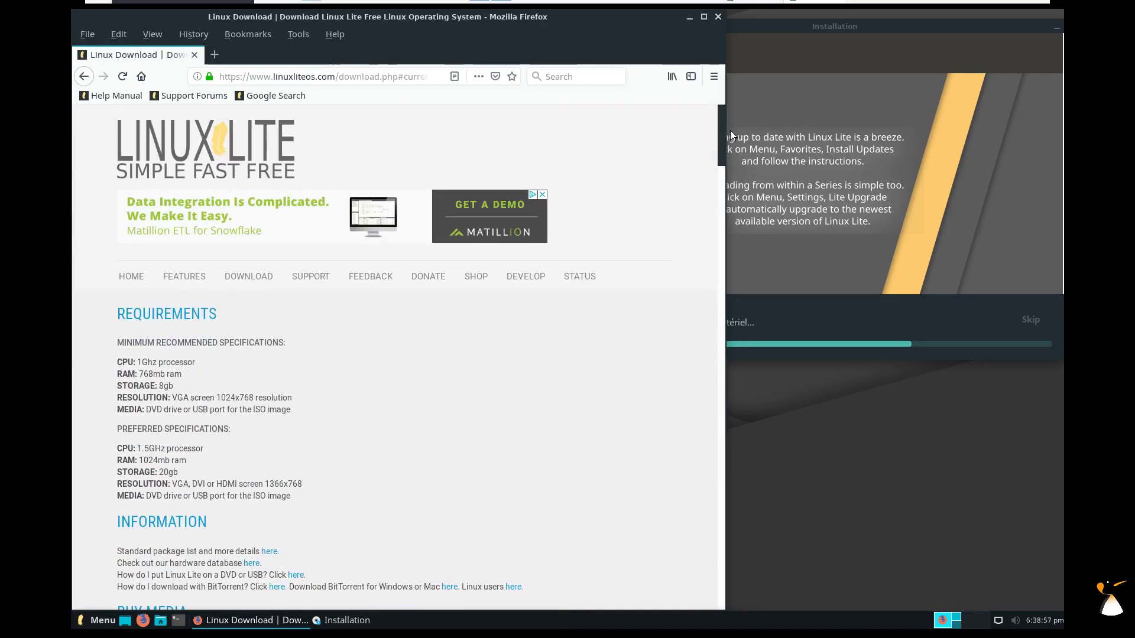
{"action": "left_click", "coordinate": [84, 76]}
{"action": "left_click", "coordinate": [85, 77]}
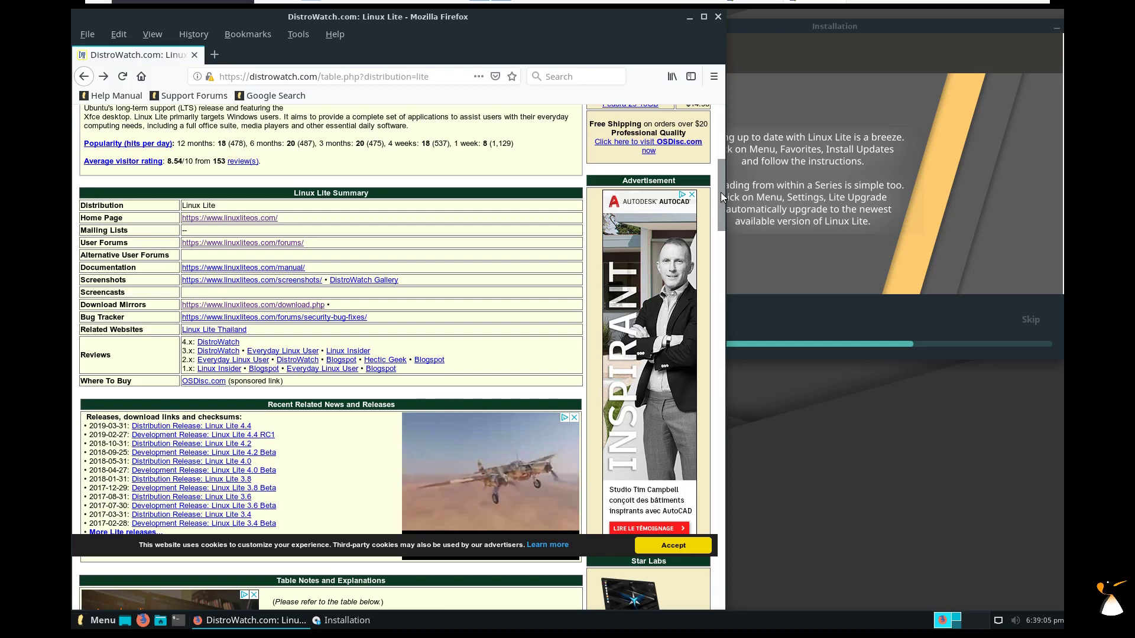
{"action": "left_click_drag", "start_coordinate": [721, 193], "coordinate": [721, 209]}
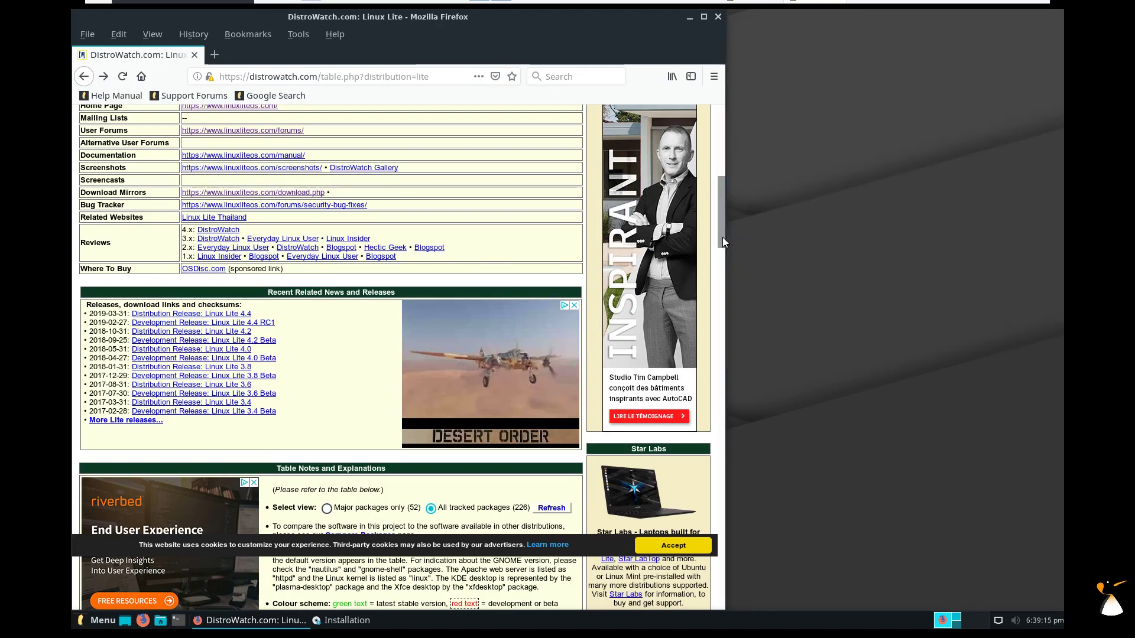
{"action": "left_click_drag", "start_coordinate": [722, 236], "coordinate": [722, 249]}
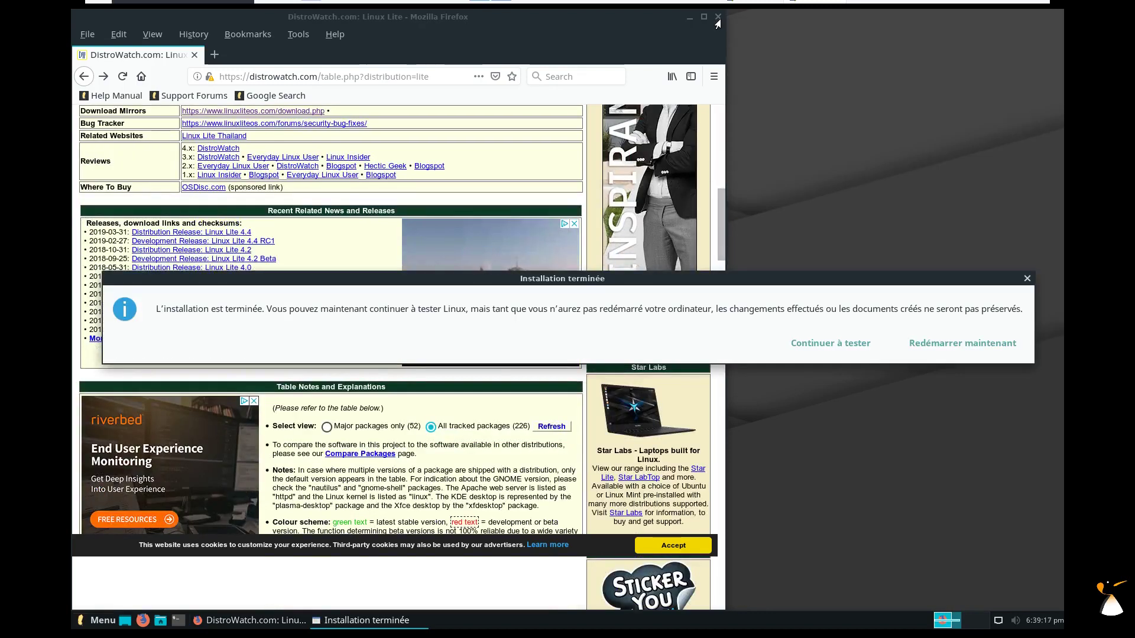
Close Firefox, reboot into the installed system, and log in with the user's password.
{"action": "left_click", "coordinate": [717, 18]}
{"action": "left_click", "coordinate": [949, 348]}
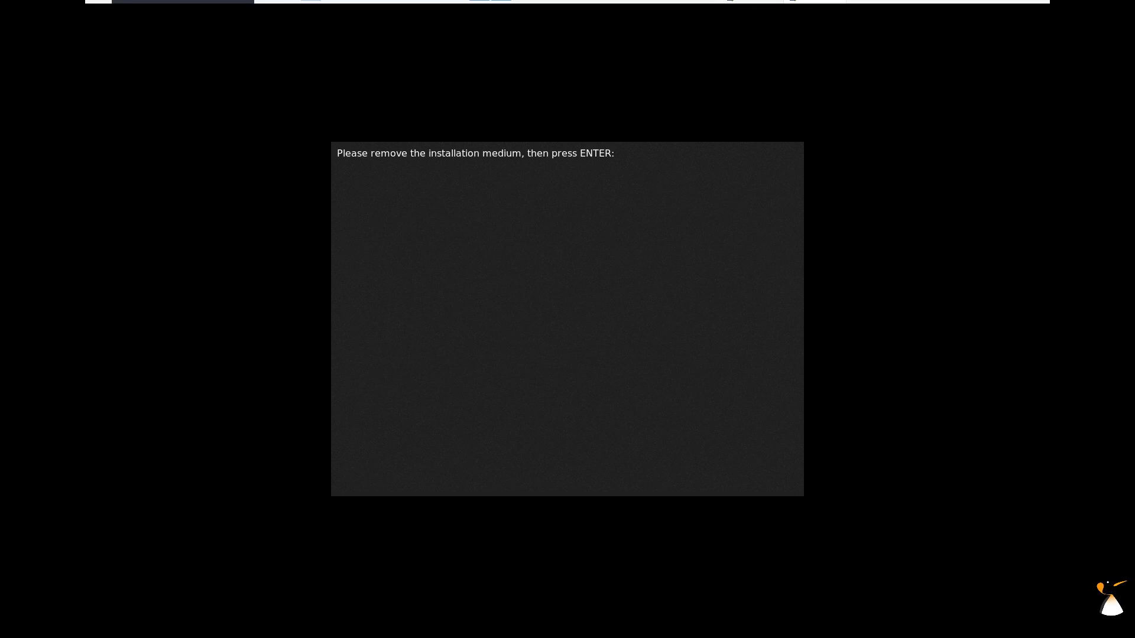
{"action": "key", "text": "Return"}
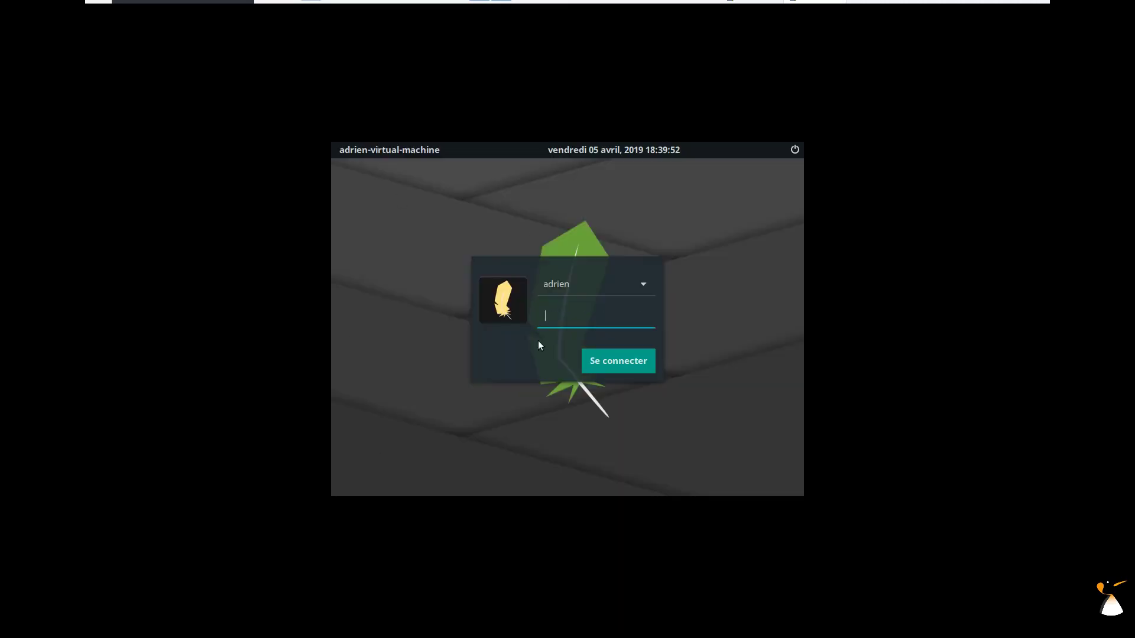
{"action": "key", "text": "Return"}
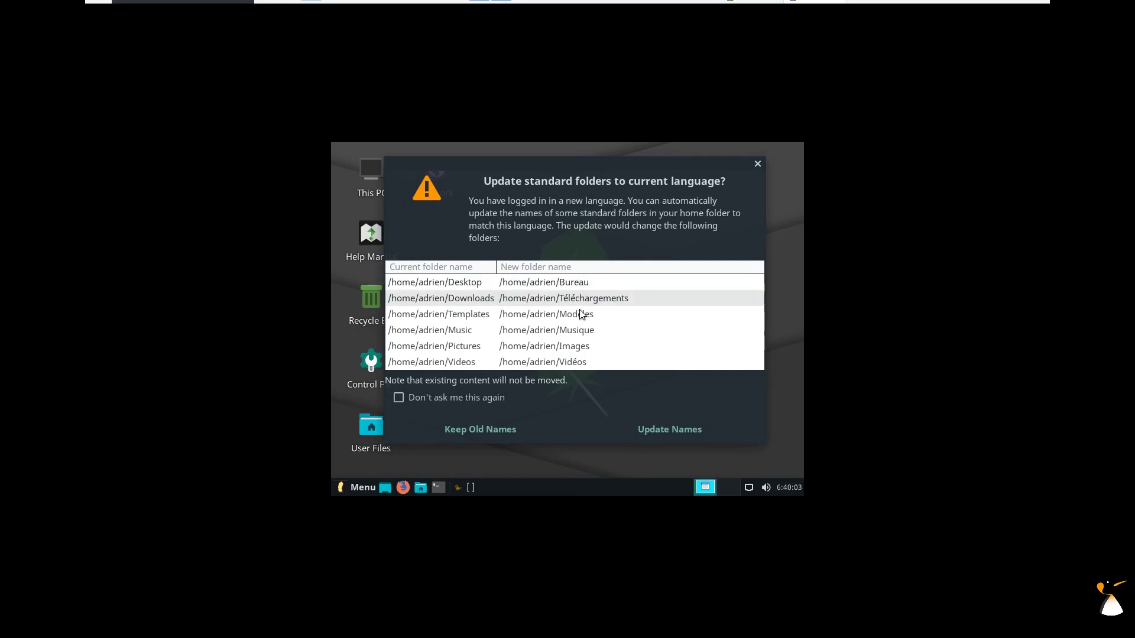
Accept French folder names and set the resolution to 1680x1050 in Affichage.
{"action": "left_click", "coordinate": [615, 444]}
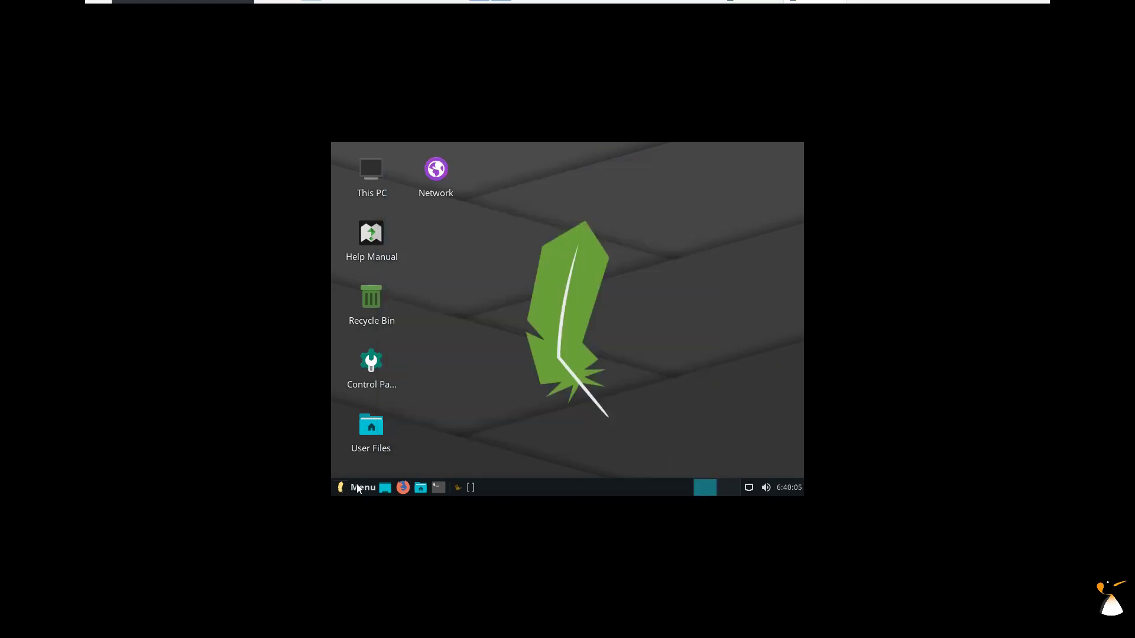
{"action": "left_click", "coordinate": [358, 486]}
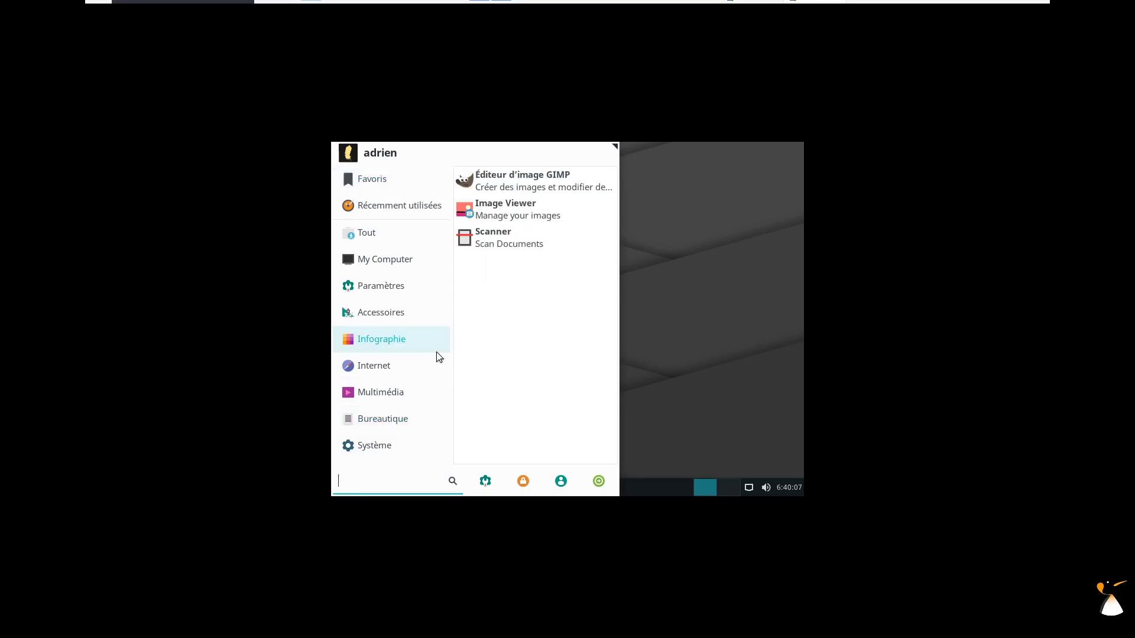
{"action": "type", "text": "aff"}
{"action": "left_click", "coordinate": [423, 185]}
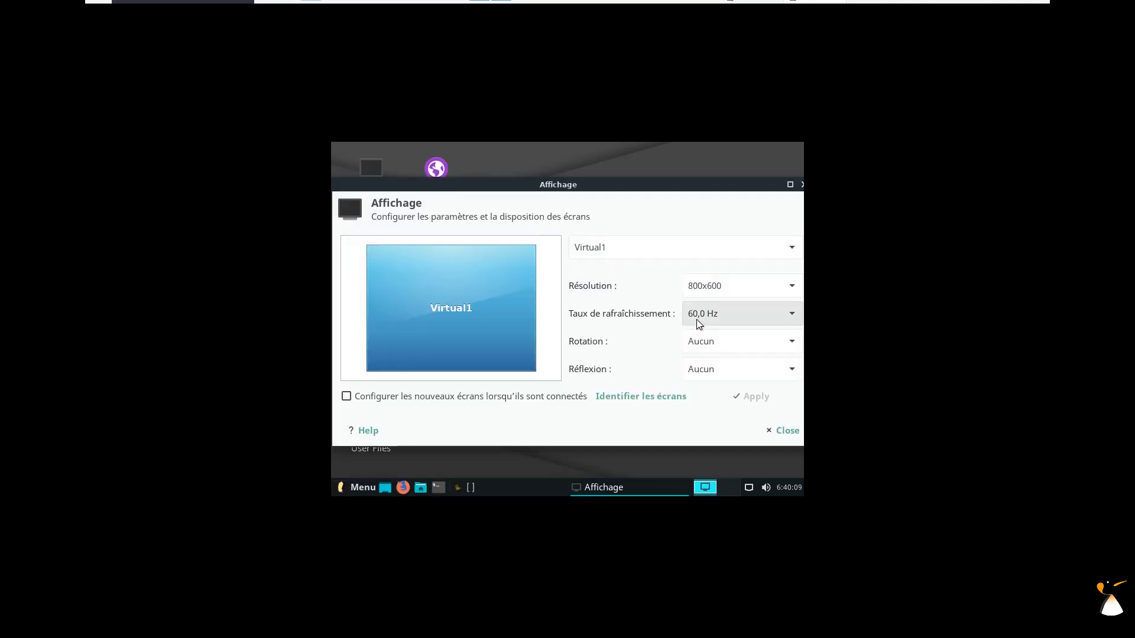
{"action": "left_click", "coordinate": [729, 288]}
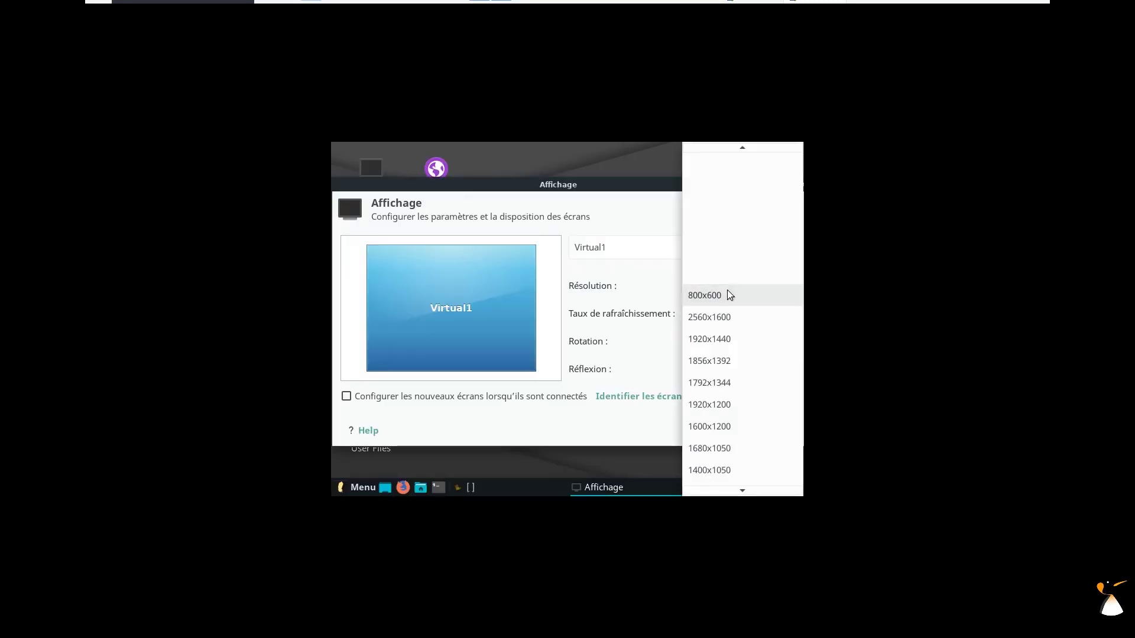
{"action": "left_click", "coordinate": [733, 447]}
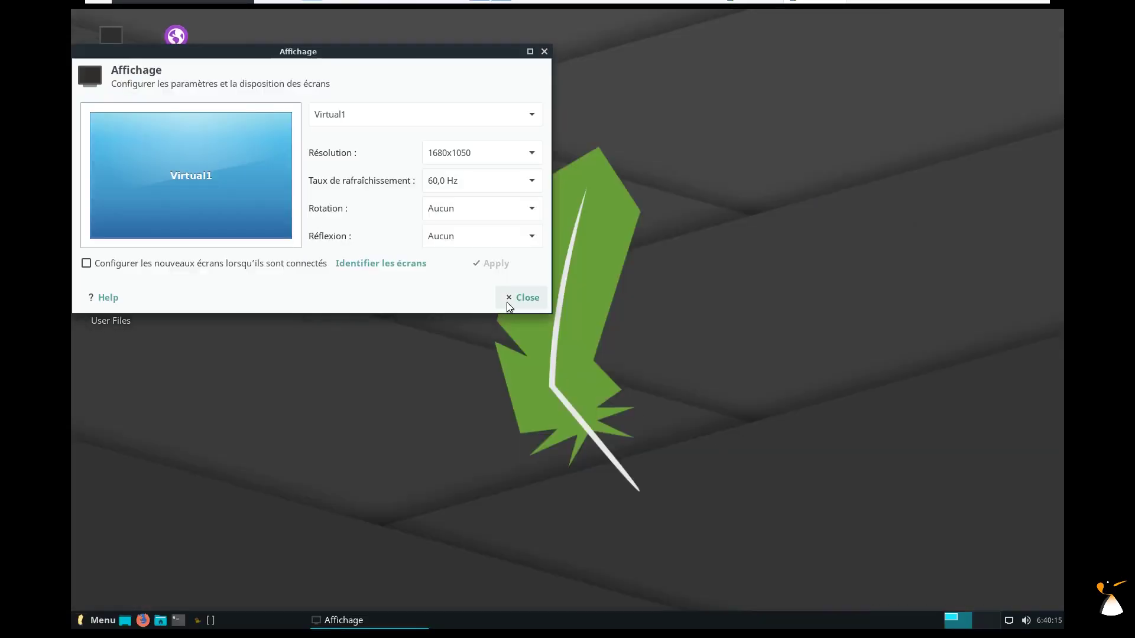
{"action": "left_click", "coordinate": [507, 305]}
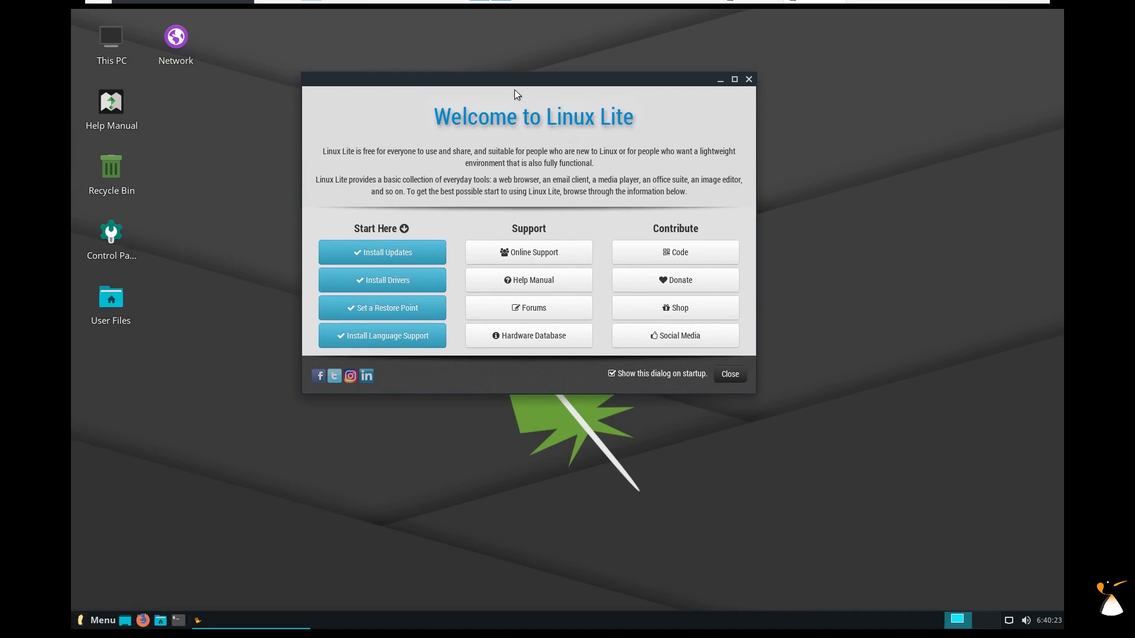
{"action": "left_click_drag", "start_coordinate": [517, 84], "coordinate": [559, 73]}
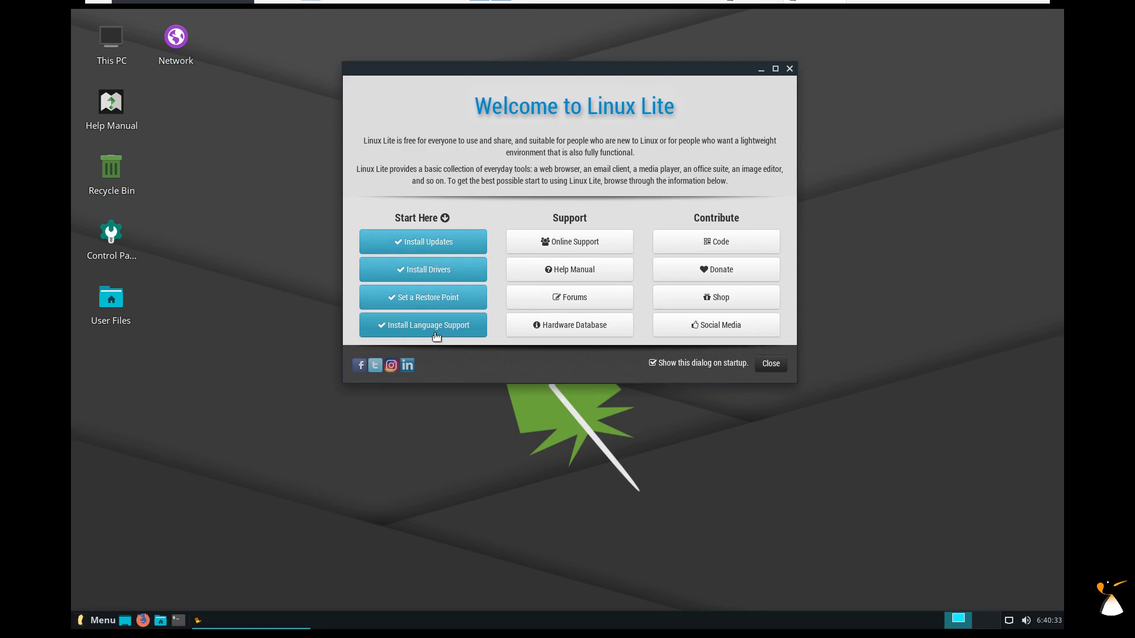
{"action": "left_click", "coordinate": [97, 620]}
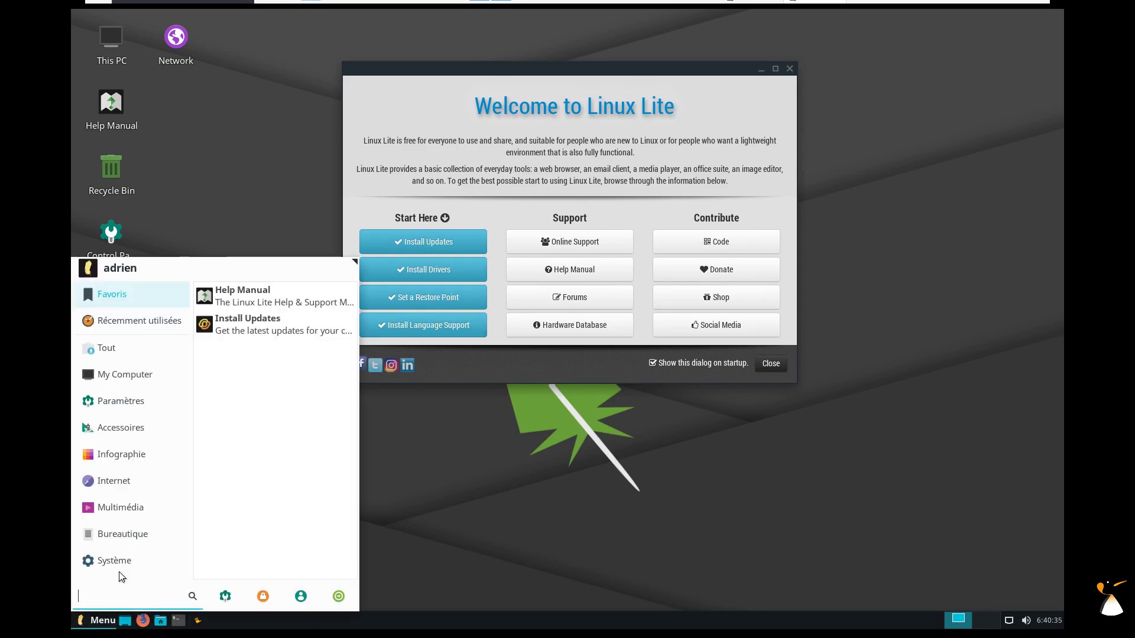
{"action": "mouse_move", "coordinate": [130, 493]}
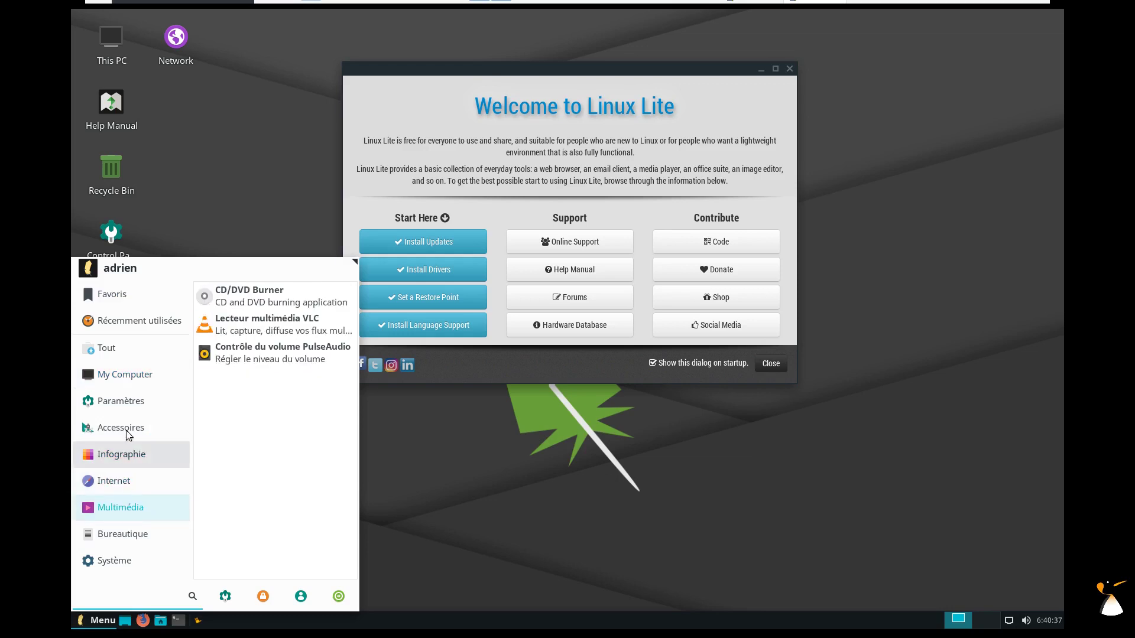
{"action": "mouse_move", "coordinate": [128, 378]}
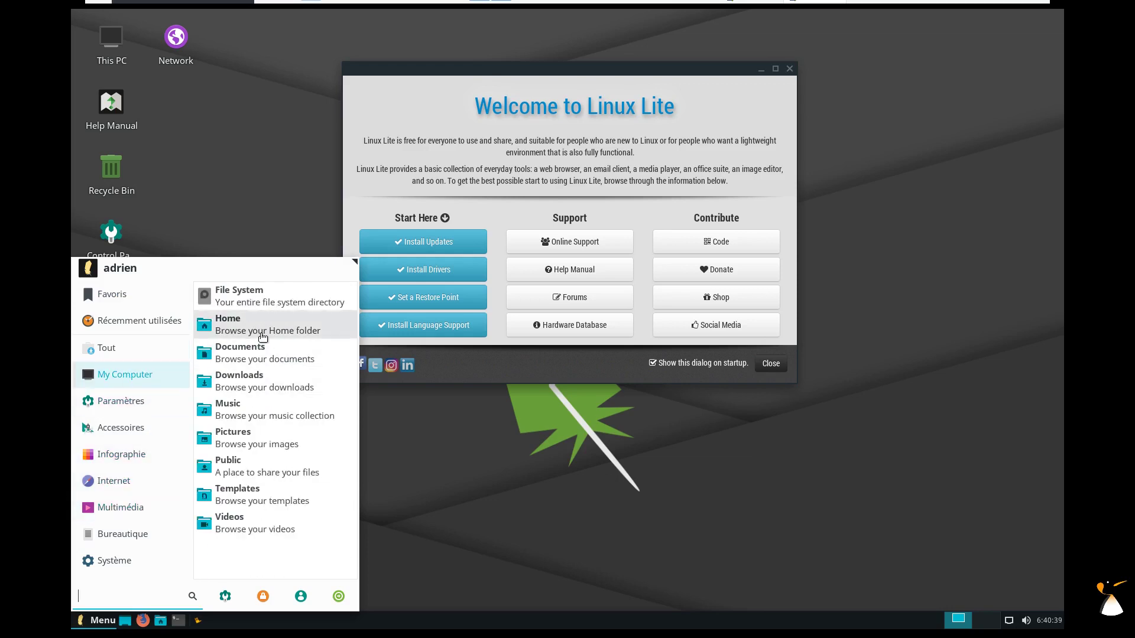
{"action": "left_click", "coordinate": [262, 339]}
{"action": "left_click_drag", "start_coordinate": [291, 289], "coordinate": [429, 196]}
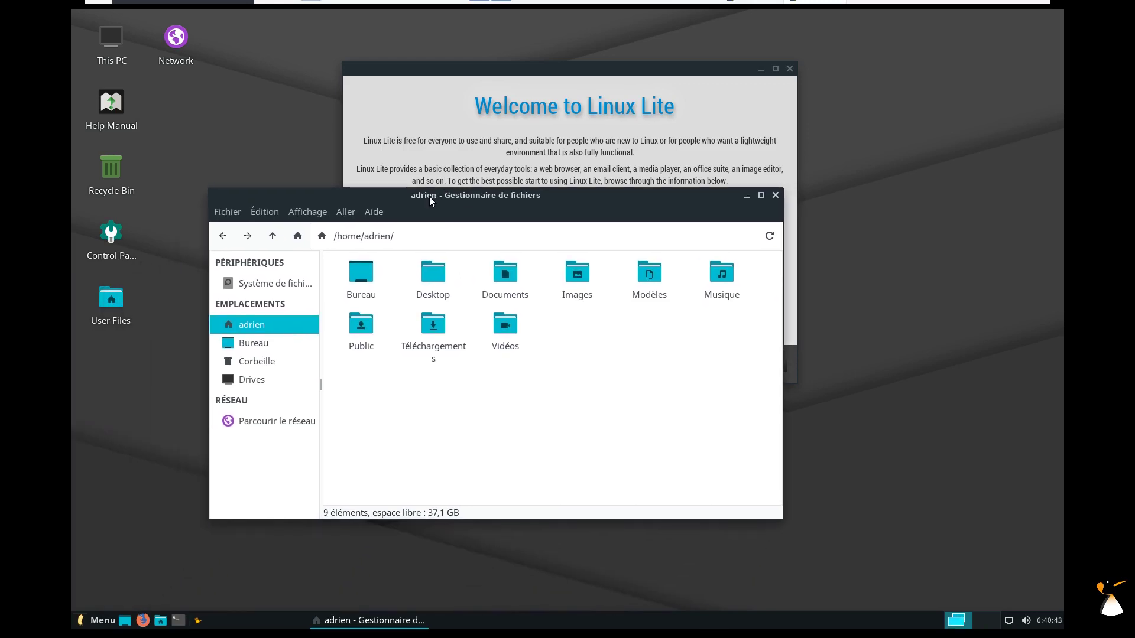
{"action": "left_click", "coordinate": [373, 212]}
{"action": "left_click", "coordinate": [382, 256]}
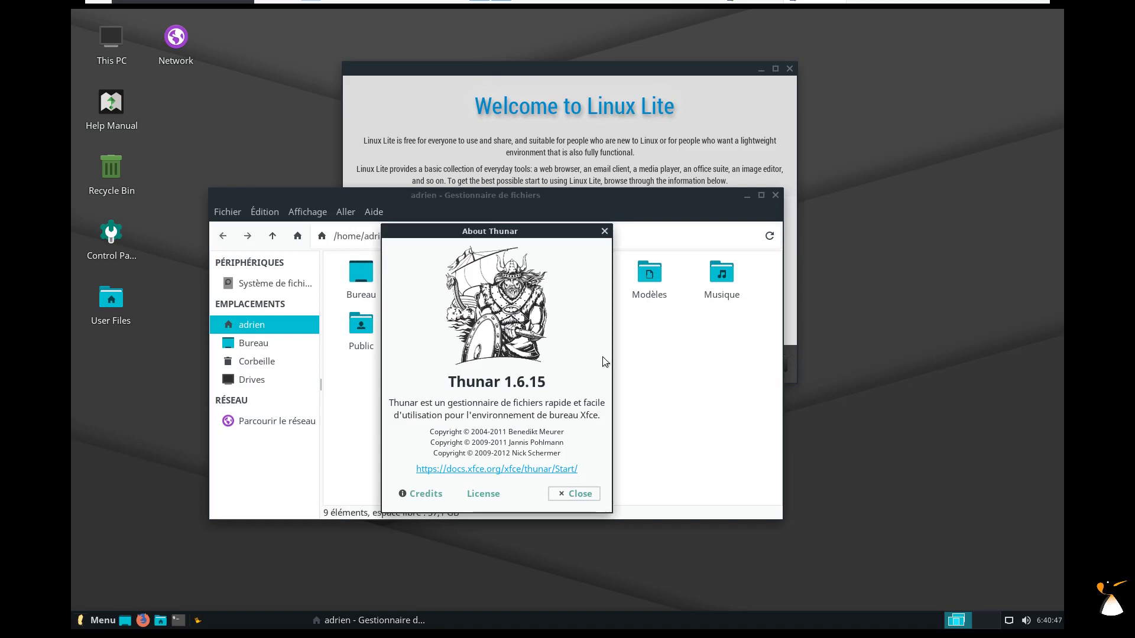
{"action": "left_click", "coordinate": [572, 494]}
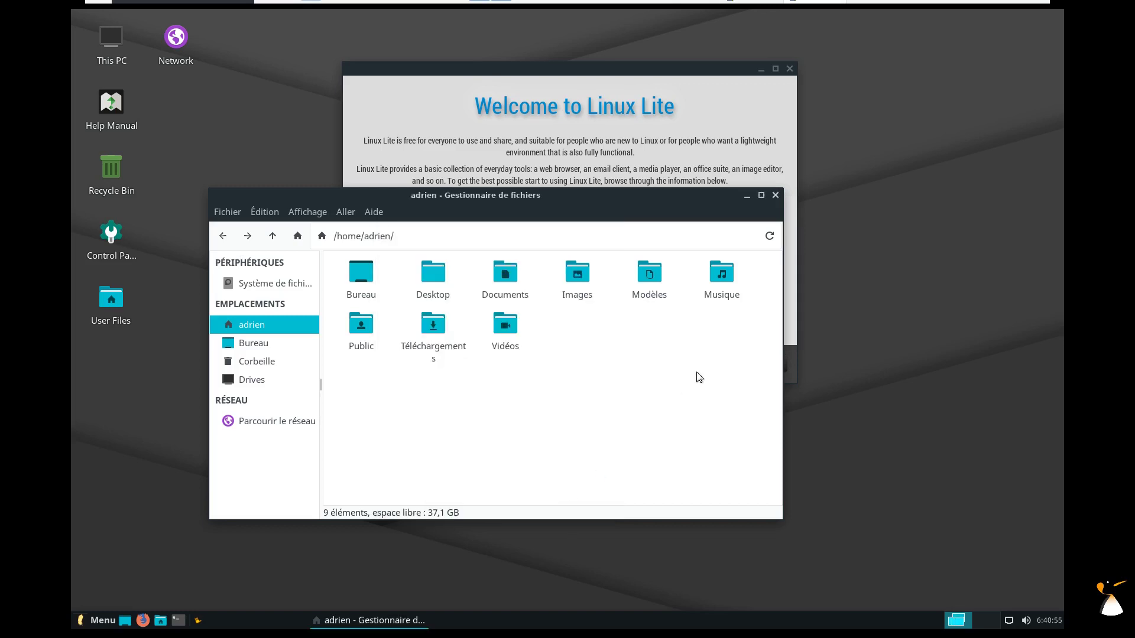
{"action": "left_click", "coordinate": [777, 200]}
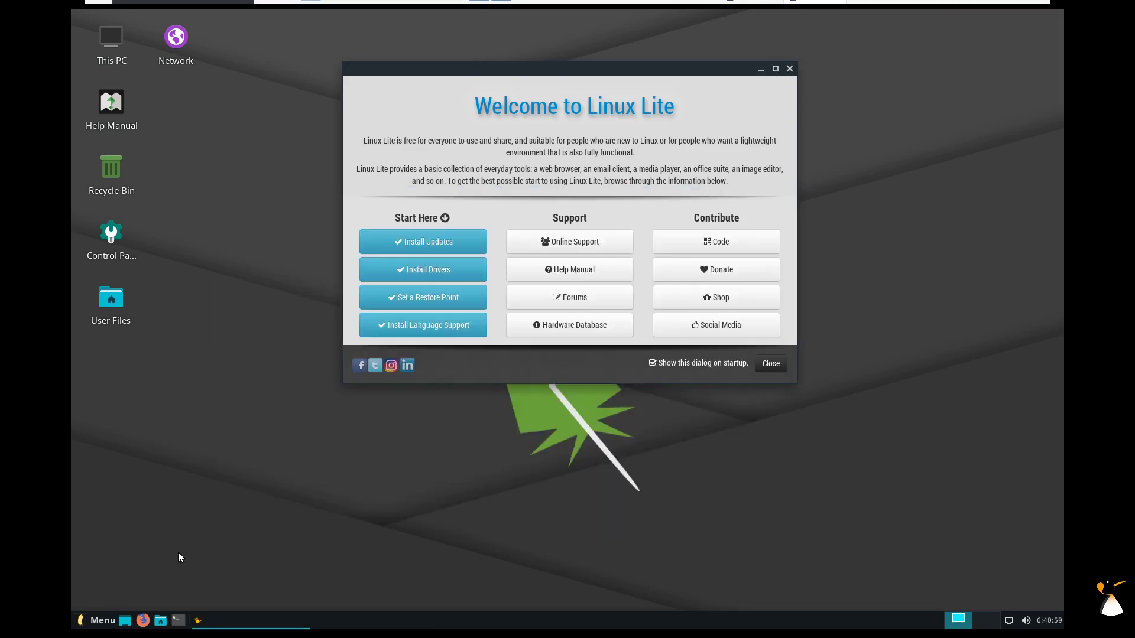
{"action": "key", "text": "ctrl+alt+t"}
{"action": "left_click_drag", "start_coordinate": [435, 322], "coordinate": [521, 128]}
{"action": "key", "text": "ctrl+plus"}
{"action": "key", "text": "ctrl+plus"}
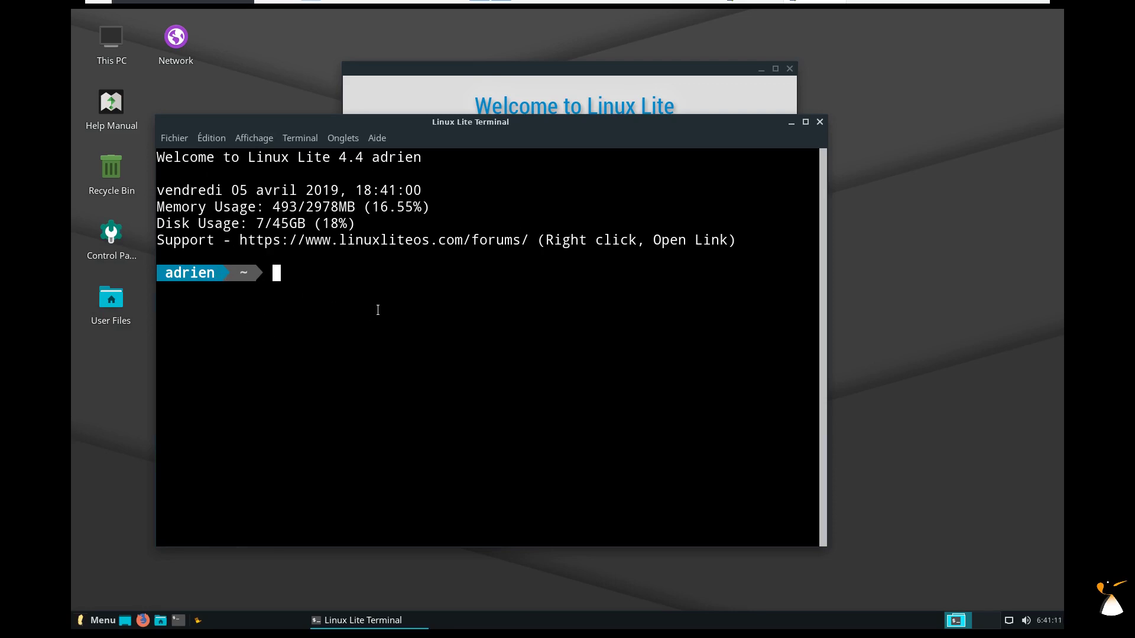
{"action": "type", "text": "exho $SHELL"}
{"action": "key", "text": "Return"}
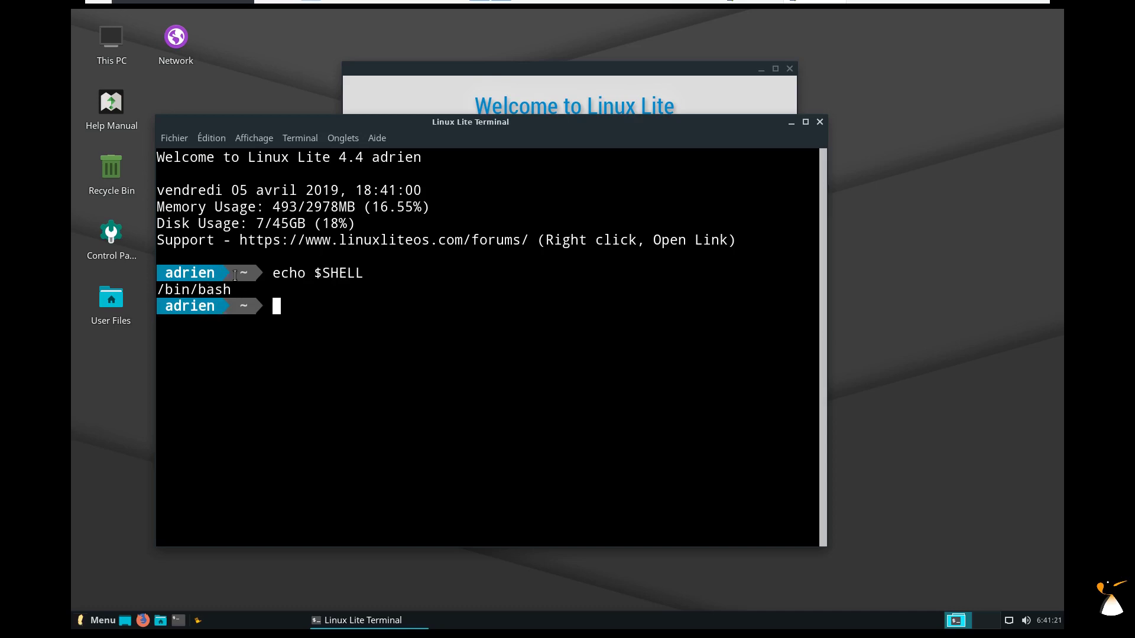
{"action": "type", "text": "less .bashrc"}
{"action": "key", "text": "Return"}
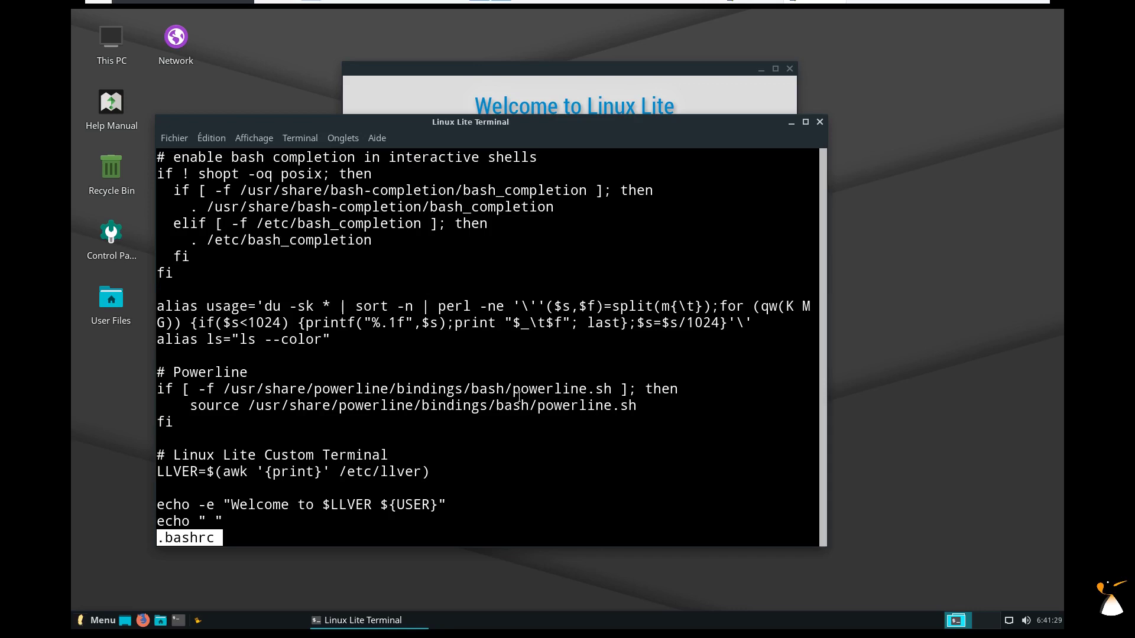
{"action": "key", "text": "q"}
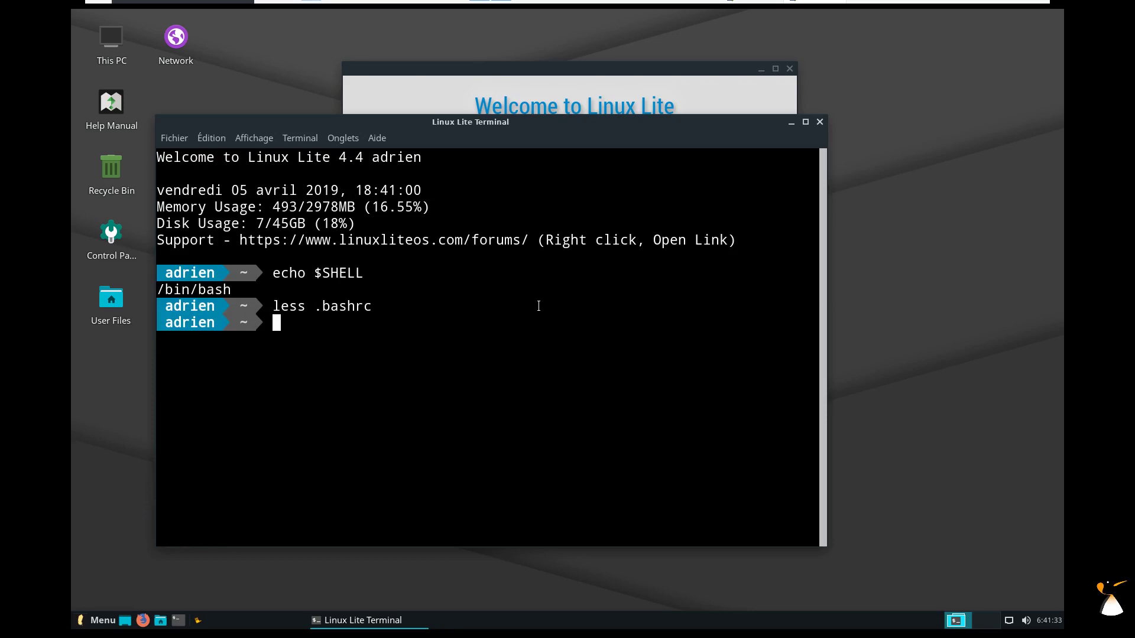
{"action": "type", "text": "lsb_release -a"}
{"action": "key", "text": "Return"}
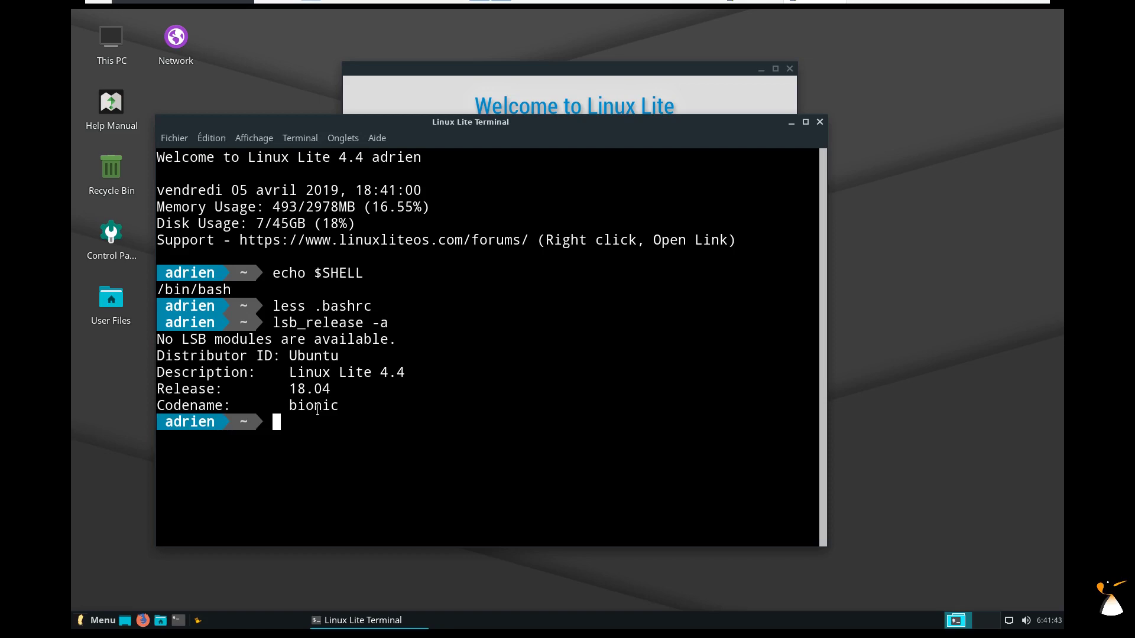
{"action": "left_click_drag", "start_coordinate": [285, 370], "coordinate": [407, 373]}
{"action": "left_click", "coordinate": [552, 387]}
{"action": "type", "text": "uname -a"}
{"action": "key", "text": "Return"}
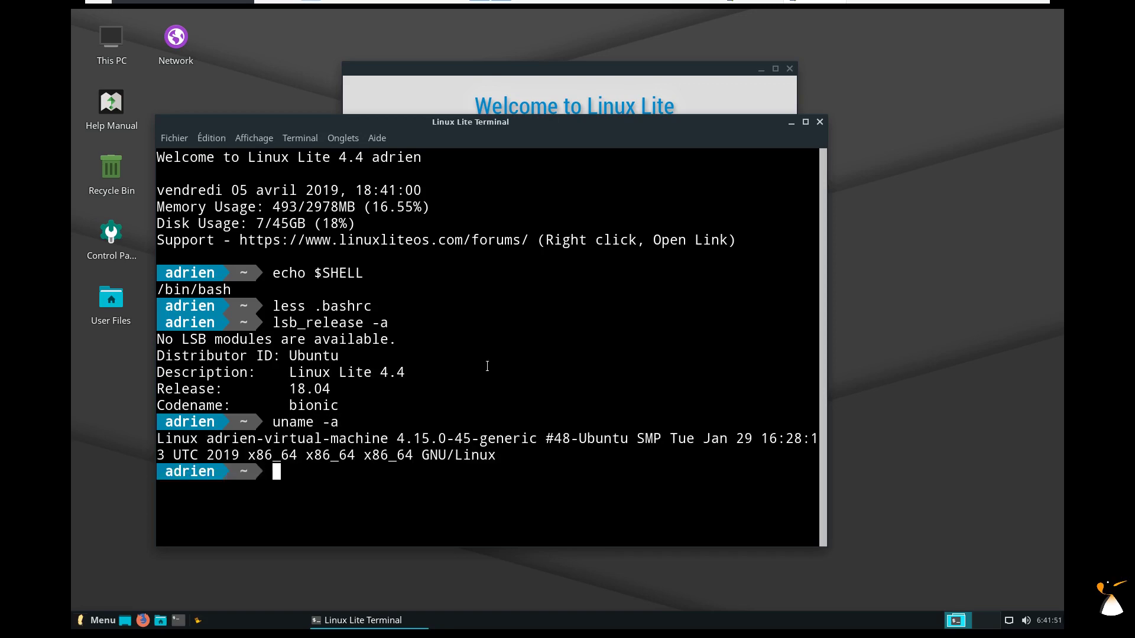
{"action": "left_click", "coordinate": [820, 123]}
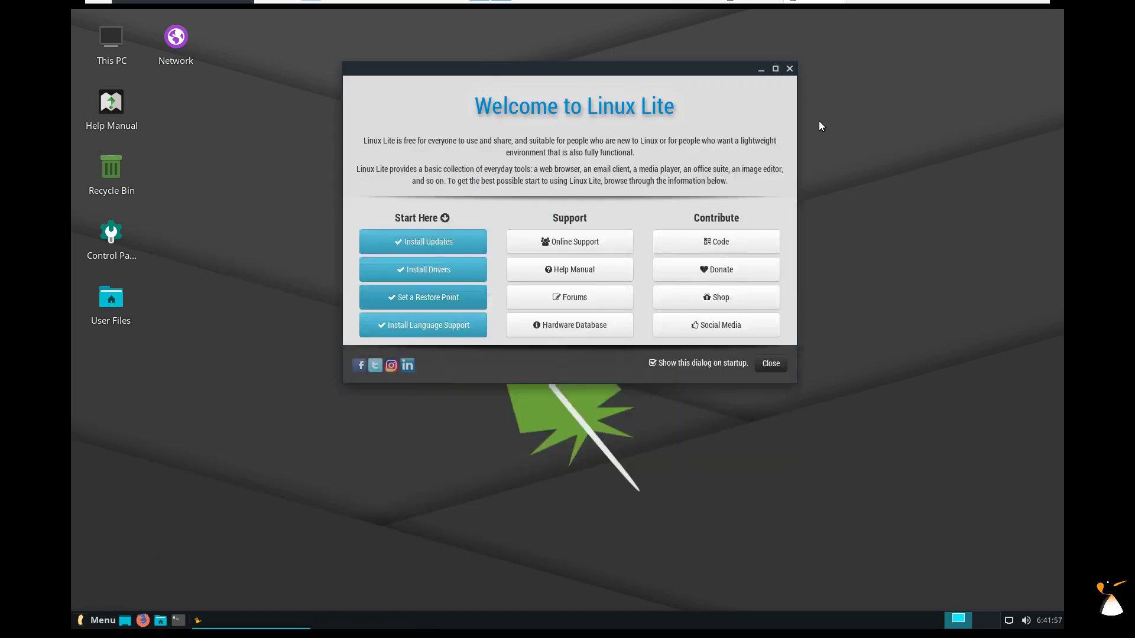
{"action": "left_click", "coordinate": [760, 74]}
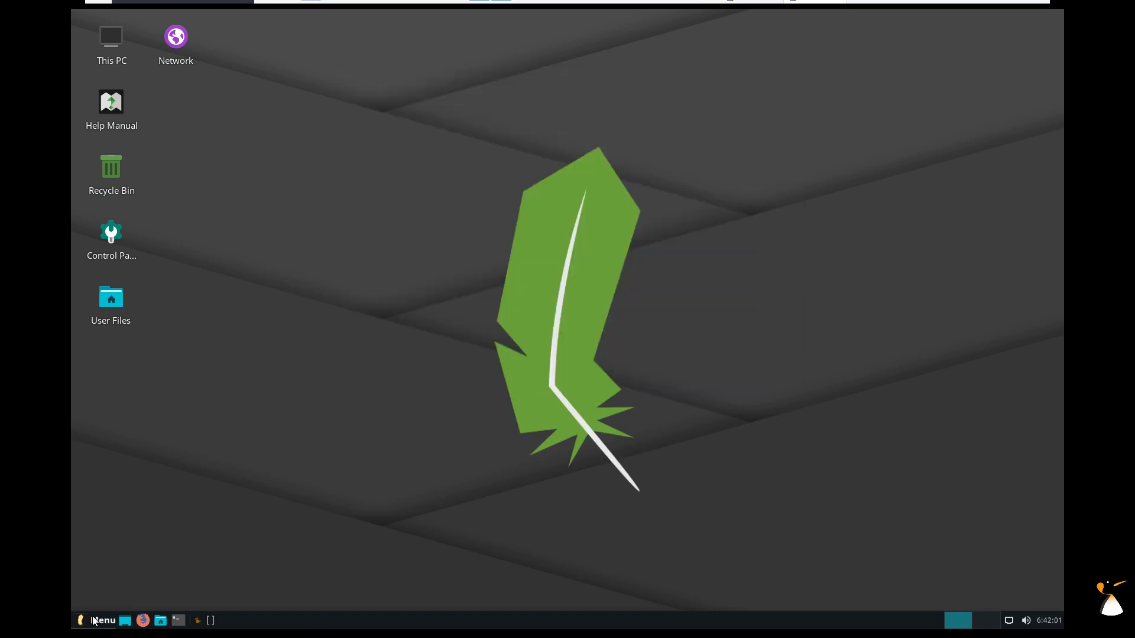
{"action": "left_click", "coordinate": [94, 620]}
{"action": "left_click", "coordinate": [153, 364]}
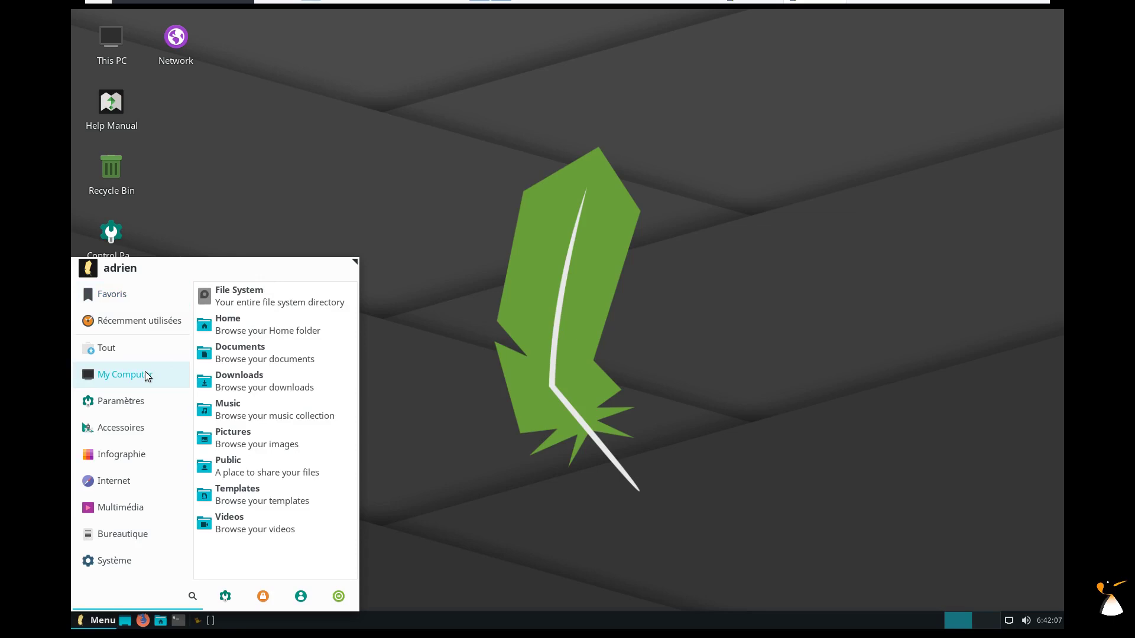
{"action": "left_click", "coordinate": [139, 403]}
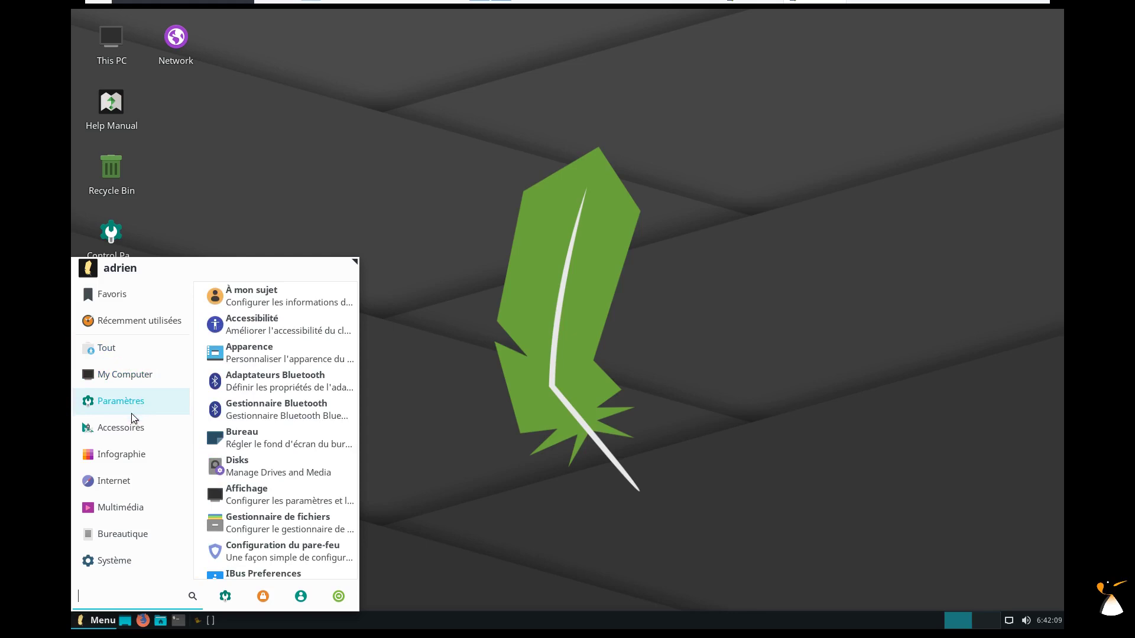
{"action": "left_click", "coordinate": [128, 425]}
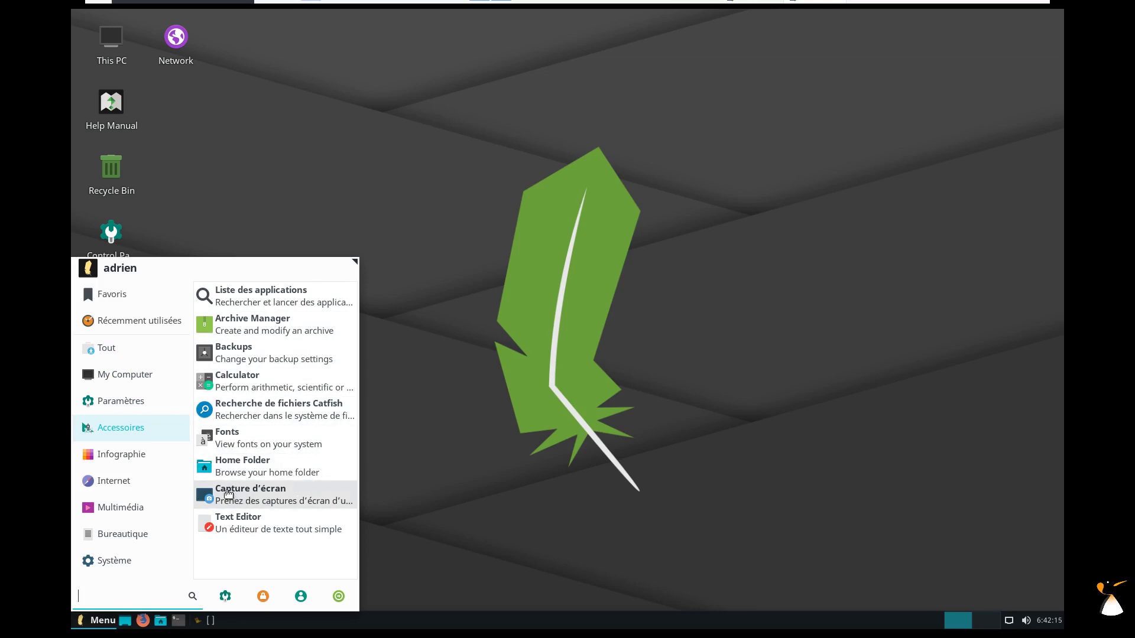
{"action": "left_click", "coordinate": [140, 457]}
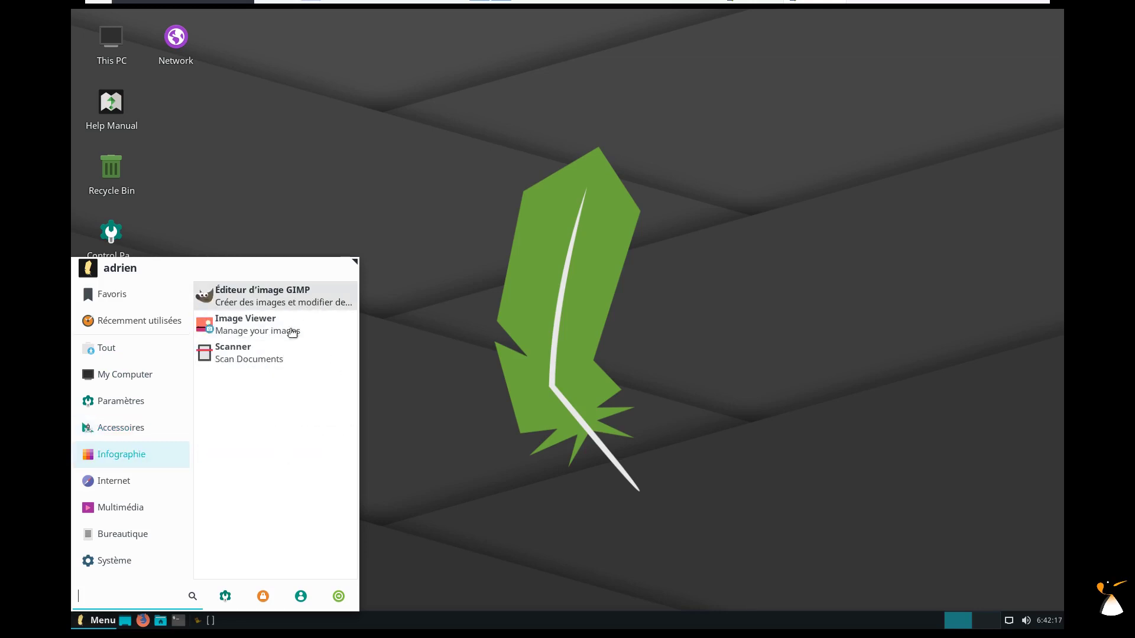
{"action": "left_click", "coordinate": [257, 365]}
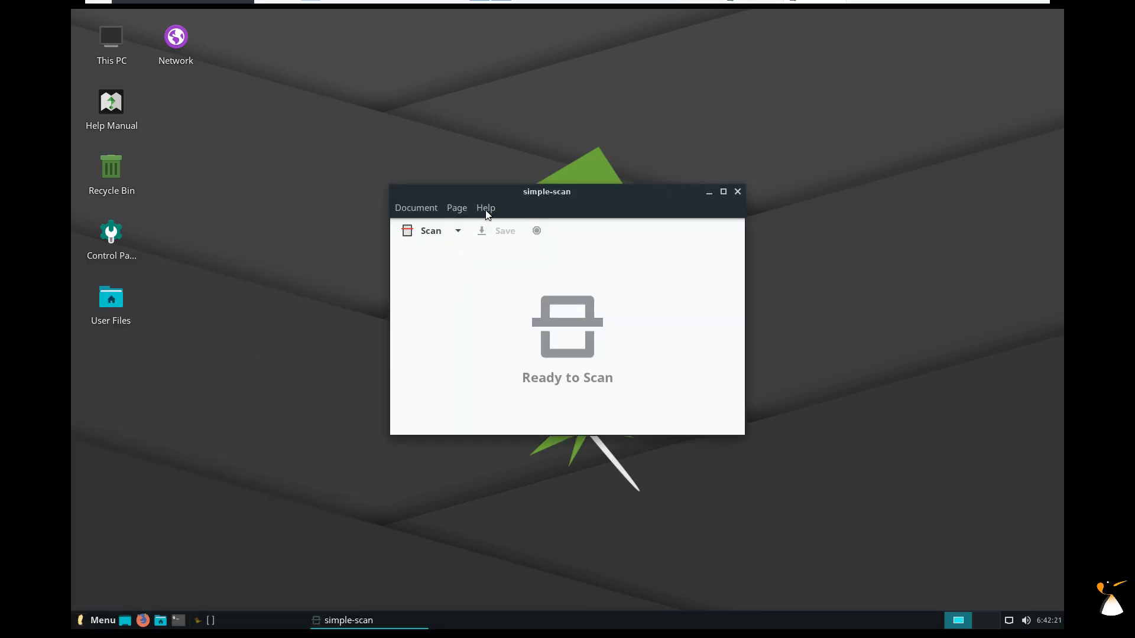
{"action": "left_click", "coordinate": [486, 210]}
{"action": "mouse_move", "coordinate": [422, 206]}
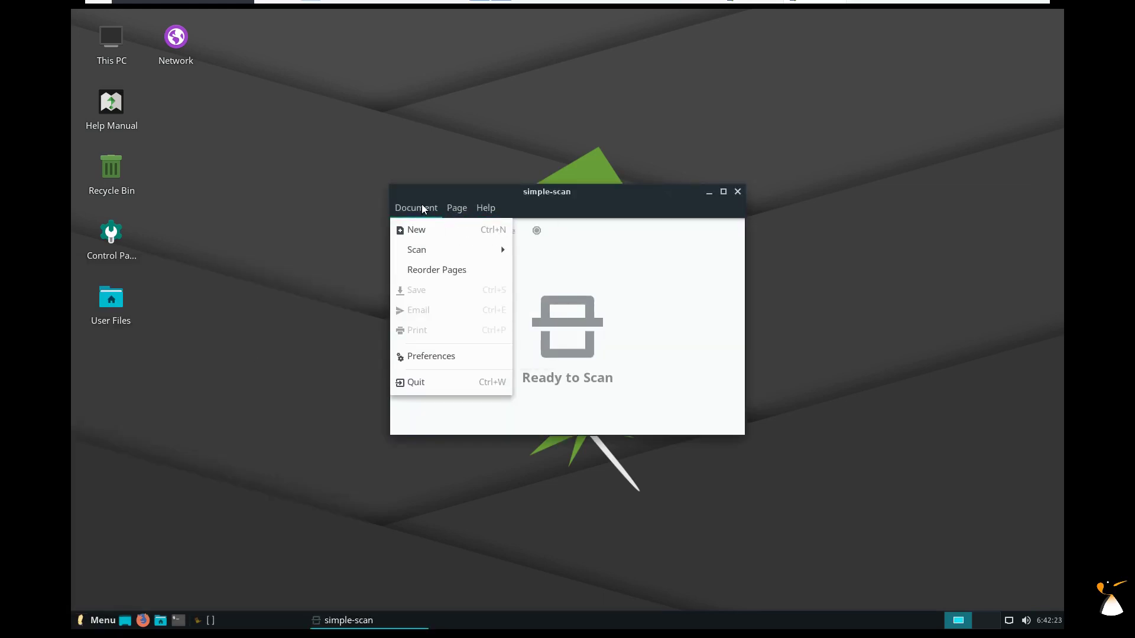
{"action": "left_click", "coordinate": [315, 448]}
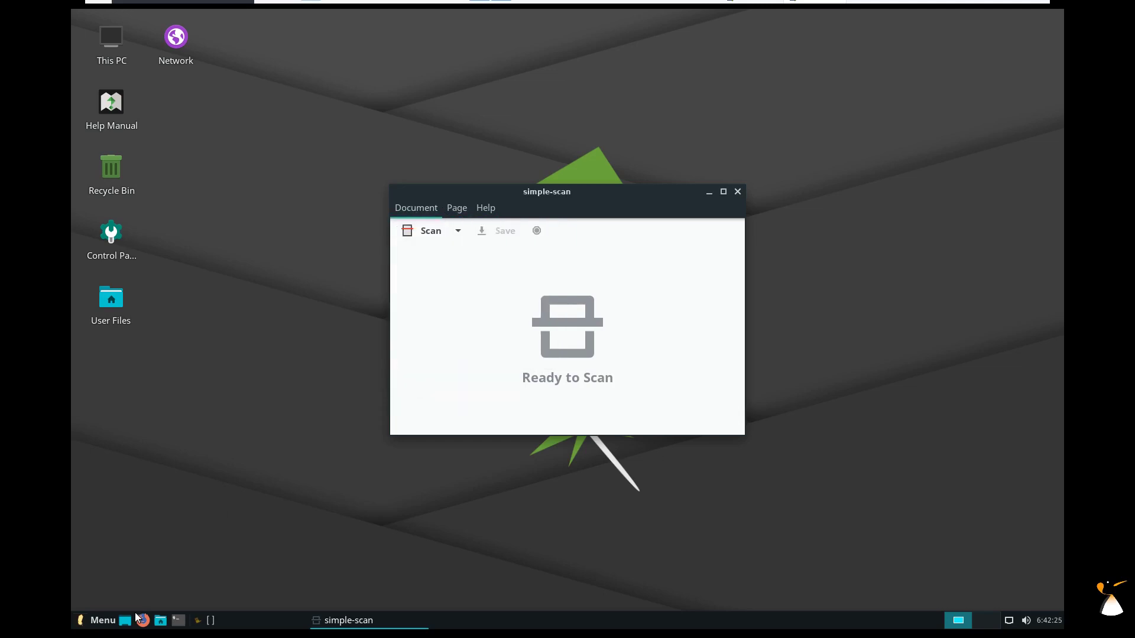
{"action": "left_click", "coordinate": [228, 627]}
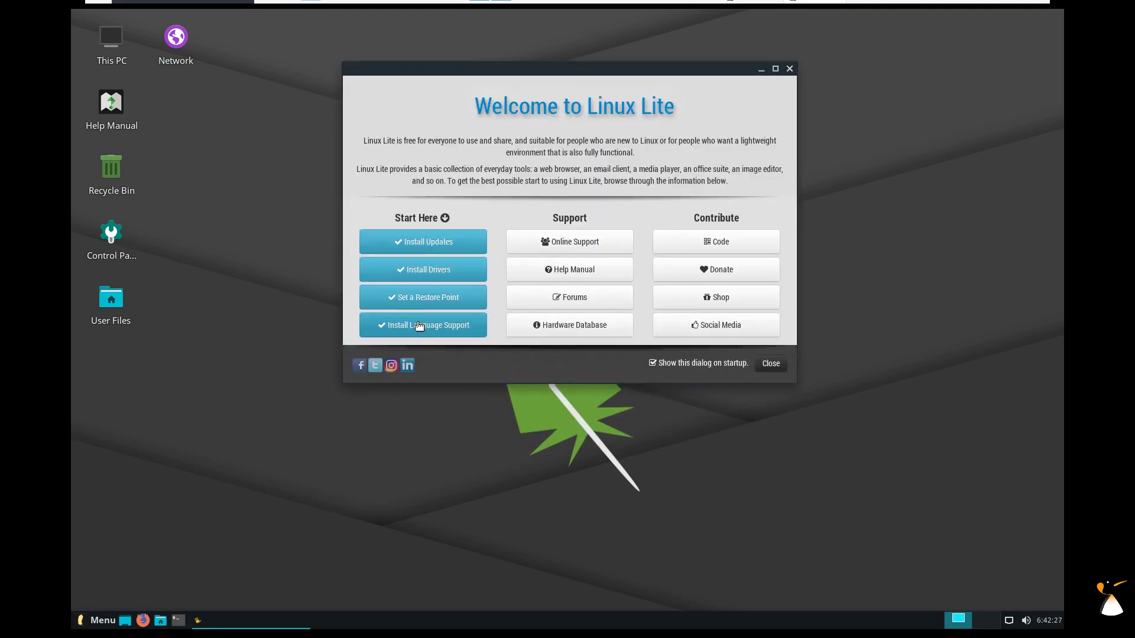
Open the Setting your Language manual page, launch Language Support from Step 3, then close Firefox.
{"action": "left_click", "coordinate": [419, 326]}
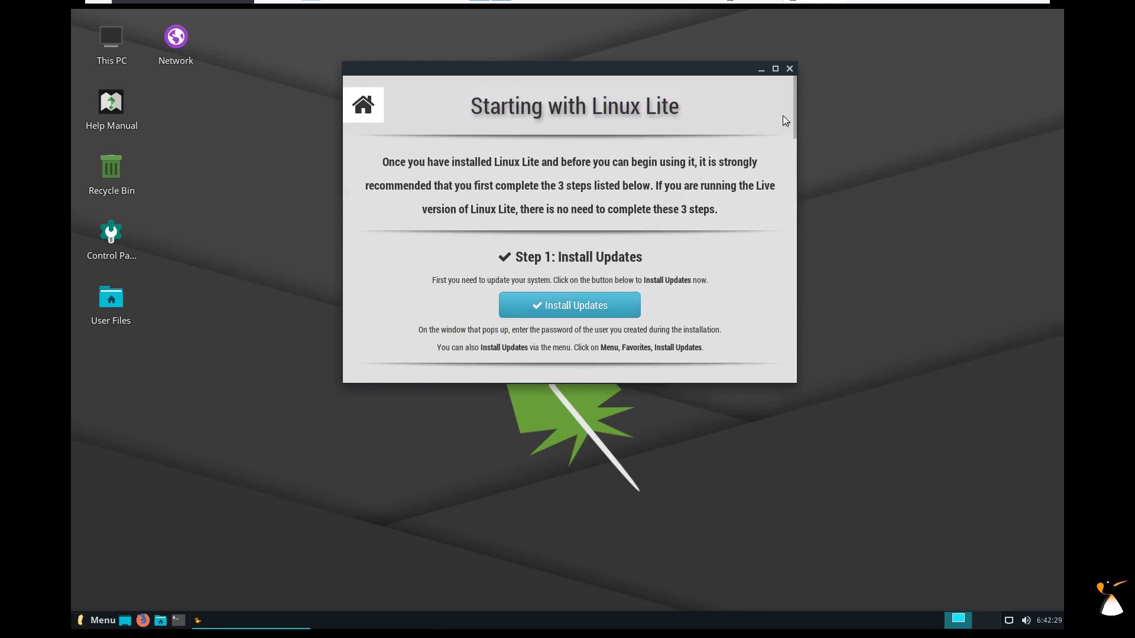
{"action": "left_click_drag", "start_coordinate": [792, 107], "coordinate": [778, 181]}
{"action": "left_click", "coordinate": [578, 325]}
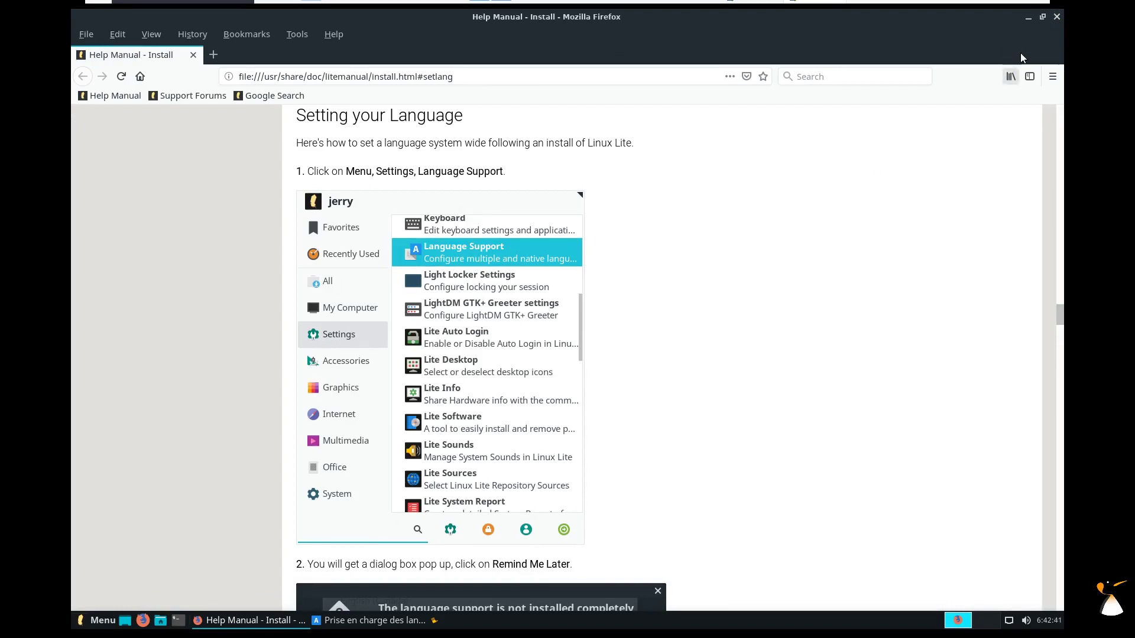
{"action": "left_click", "coordinate": [1056, 17]}
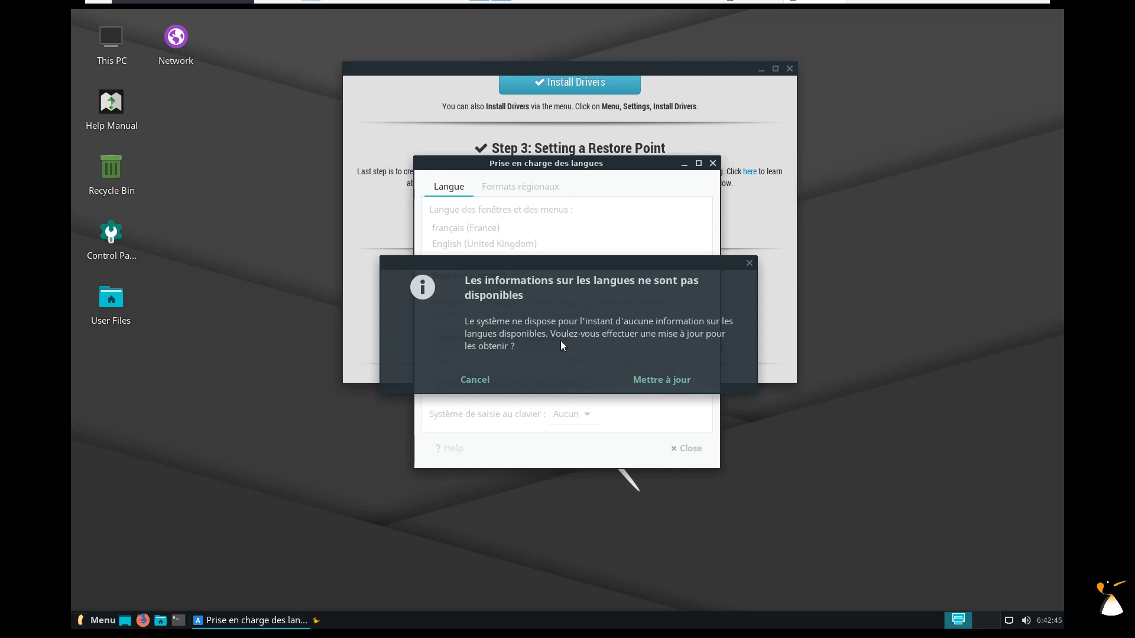
Refresh the language information and authorise installing the missing French language packs with the account password.
{"action": "left_click", "coordinate": [643, 381]}
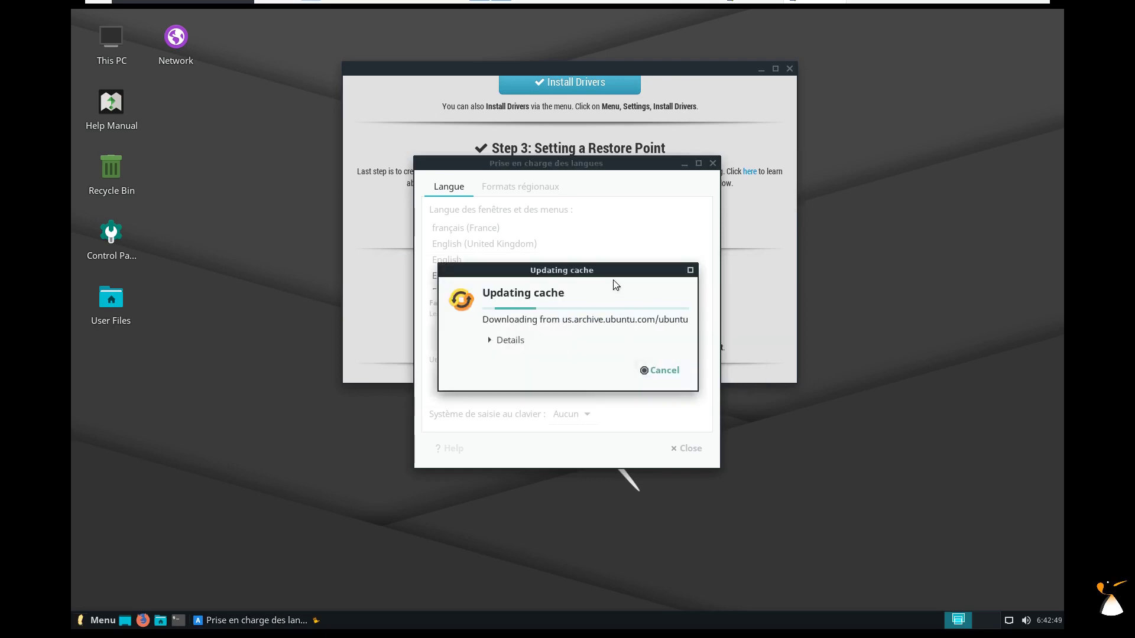
{"action": "left_click", "coordinate": [790, 69]}
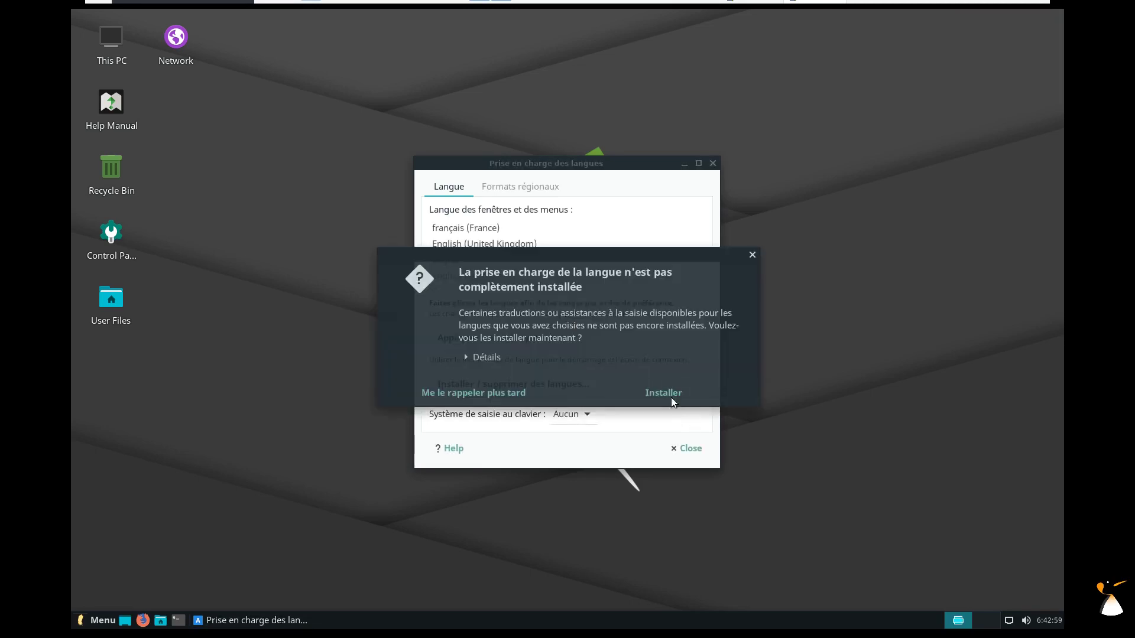
{"action": "left_click", "coordinate": [661, 394]}
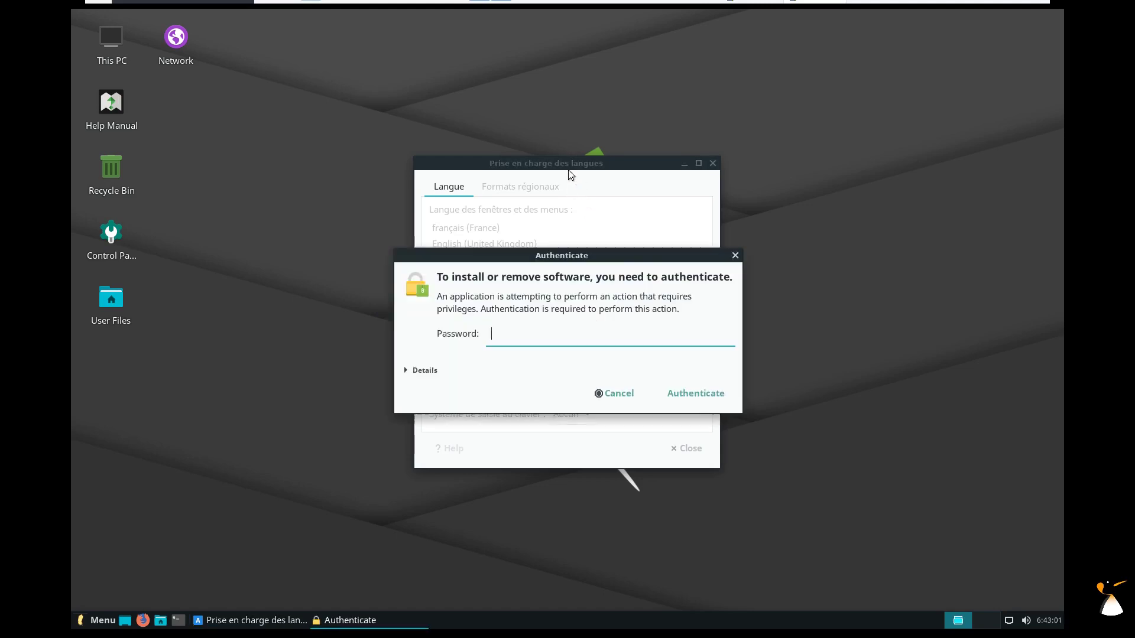
{"action": "type", "text": "•"}
{"action": "key", "text": "Return"}
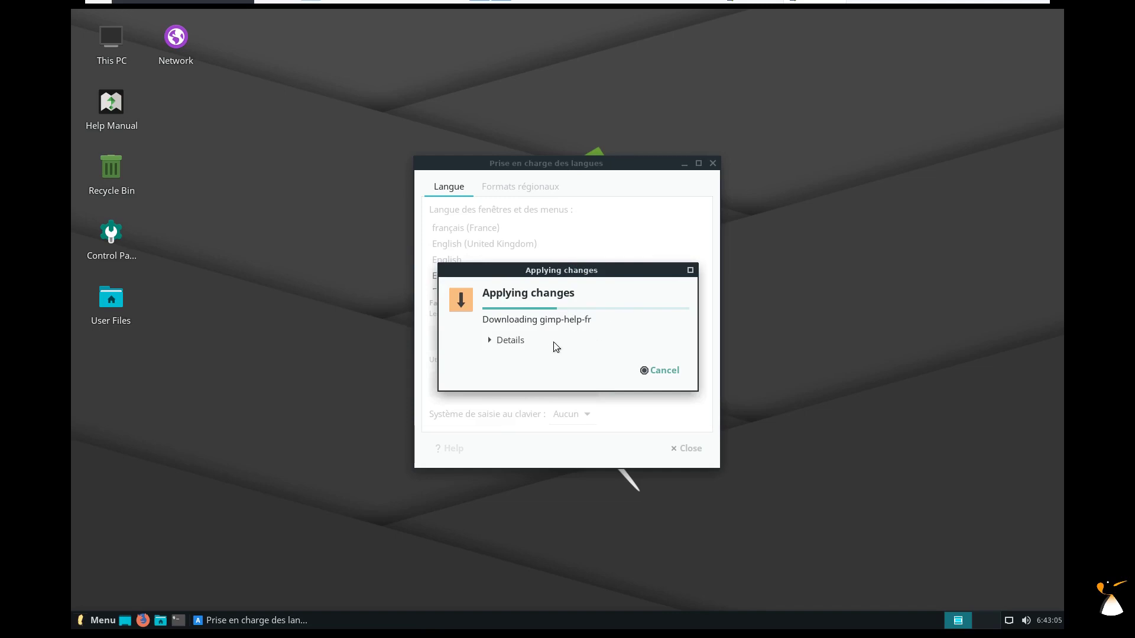
{"action": "left_click", "coordinate": [100, 620]}
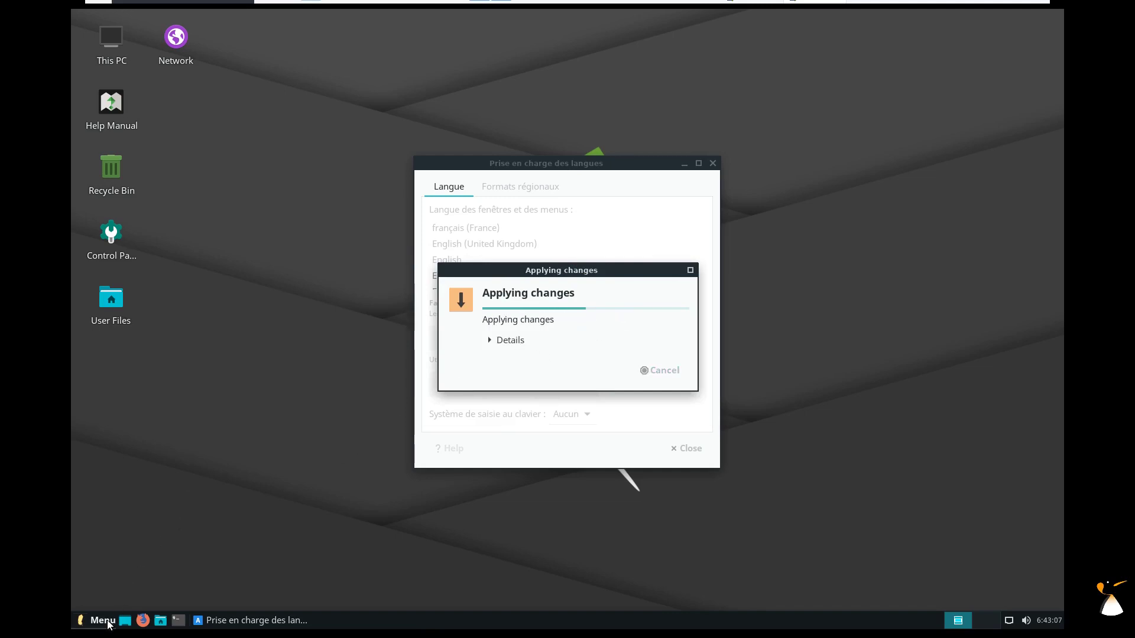
{"action": "left_click", "coordinate": [143, 462]}
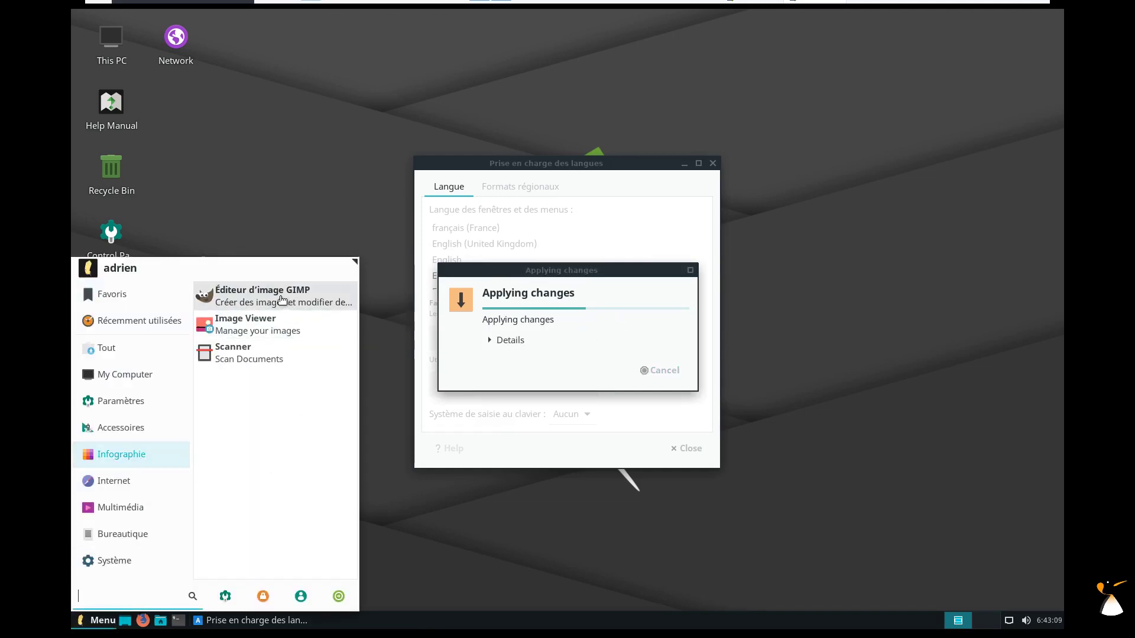
{"action": "left_click", "coordinate": [112, 481]}
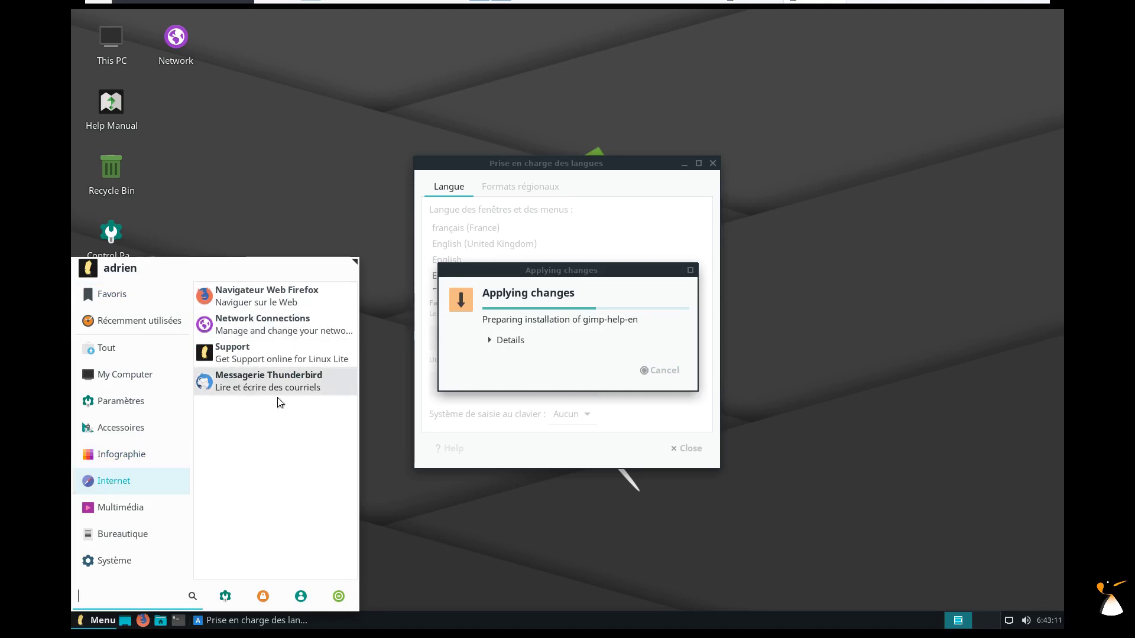
{"action": "left_click", "coordinate": [111, 510]}
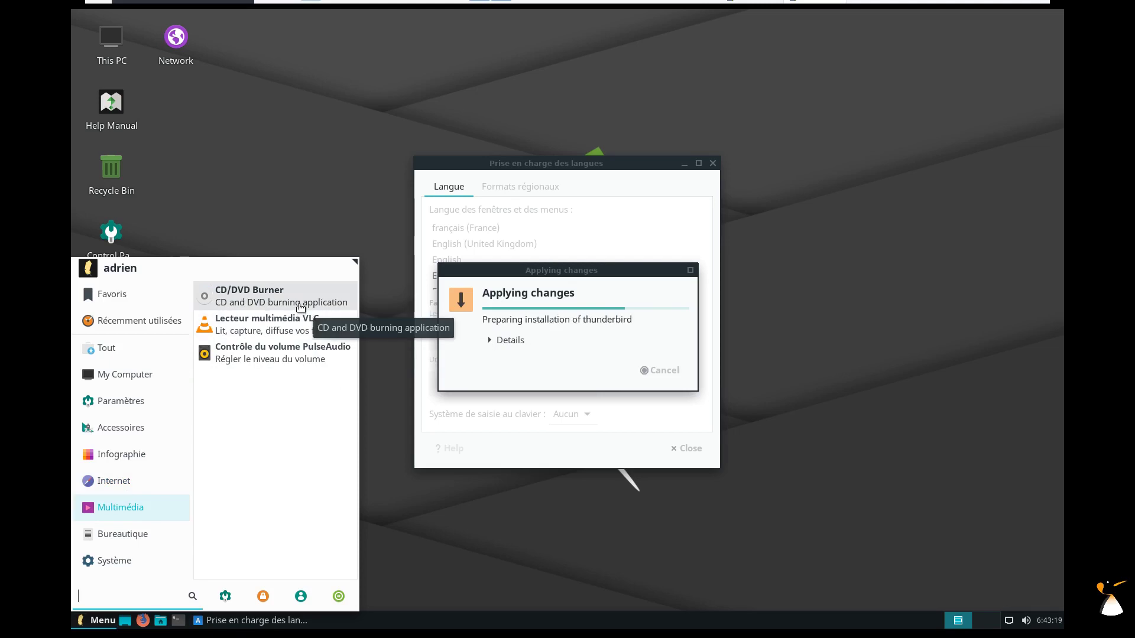
{"action": "left_click", "coordinate": [301, 305]}
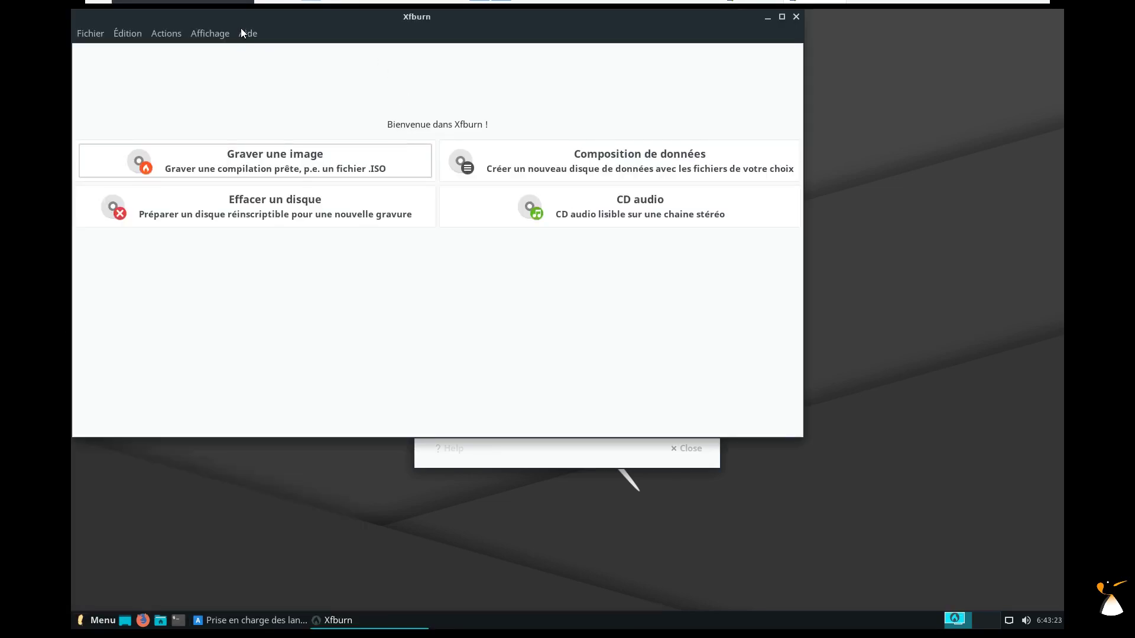
{"action": "left_click", "coordinate": [796, 16]}
{"action": "left_click", "coordinate": [98, 620]}
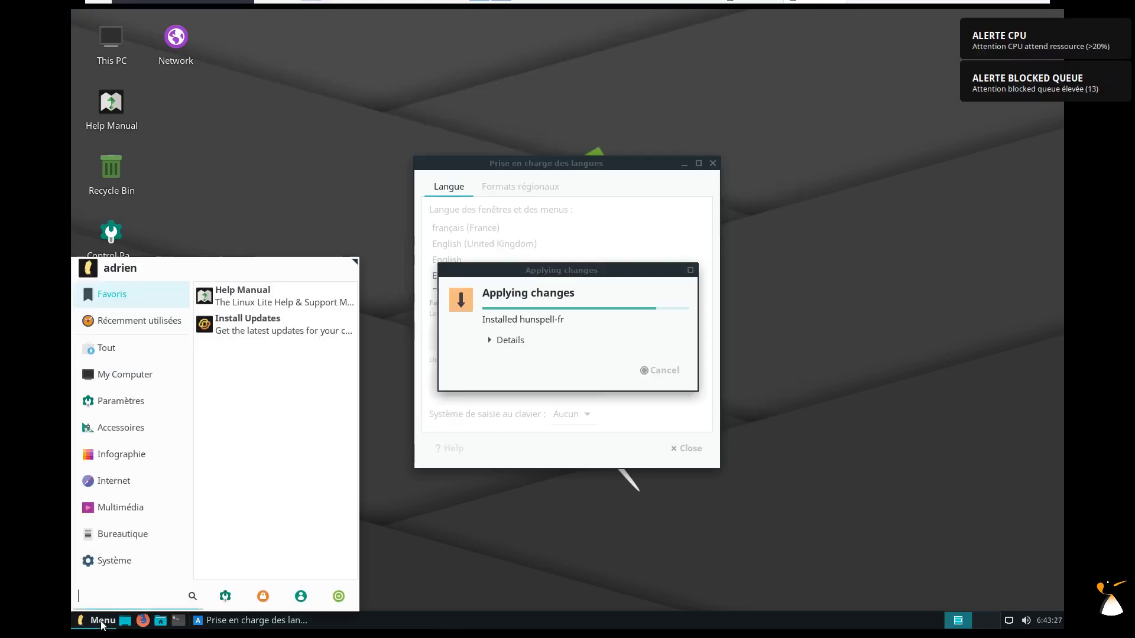
Resize the Whisker application menu into a wider, taller panel and browse its categories.
{"action": "mouse_move", "coordinate": [114, 541]}
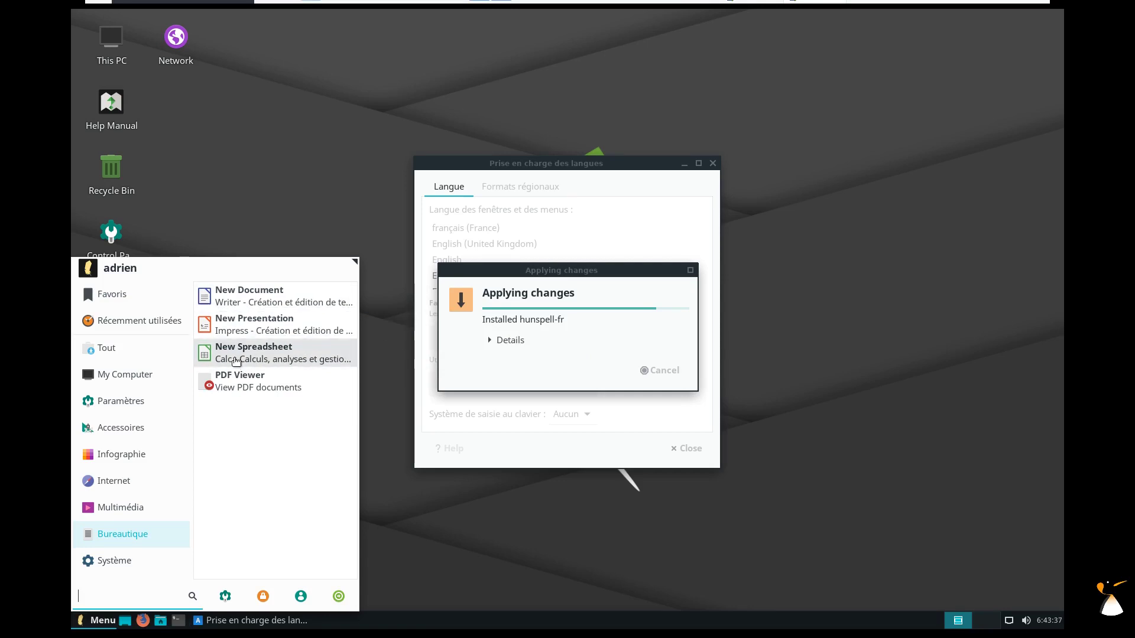
{"action": "left_click", "coordinate": [140, 564]}
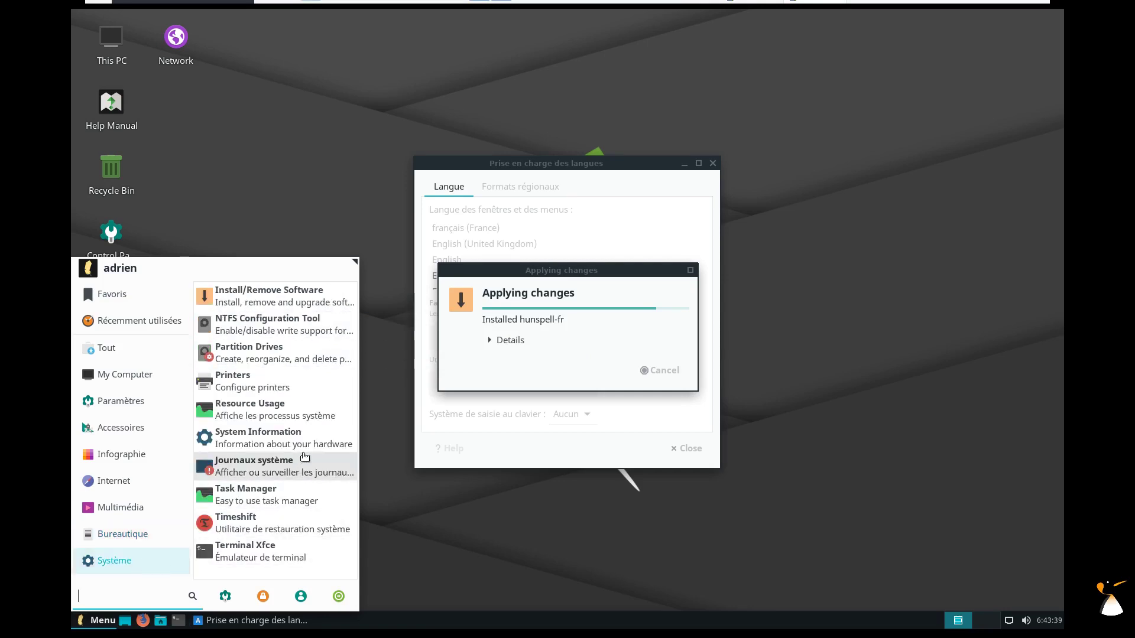
{"action": "left_click_drag", "start_coordinate": [355, 260], "coordinate": [512, 76]}
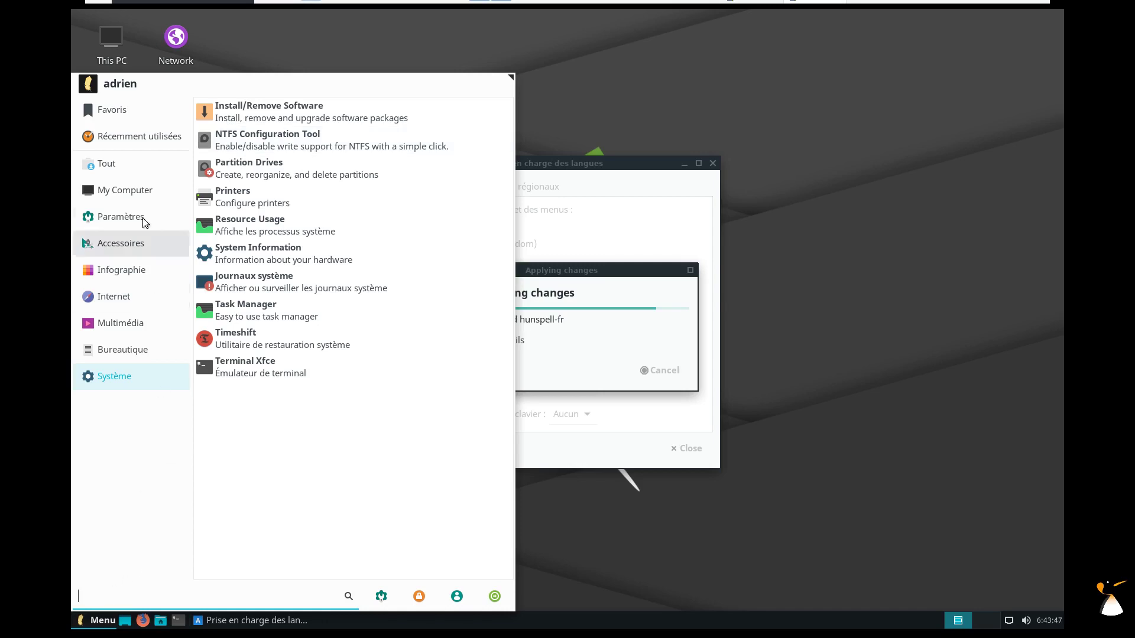
{"action": "mouse_move", "coordinate": [135, 175]}
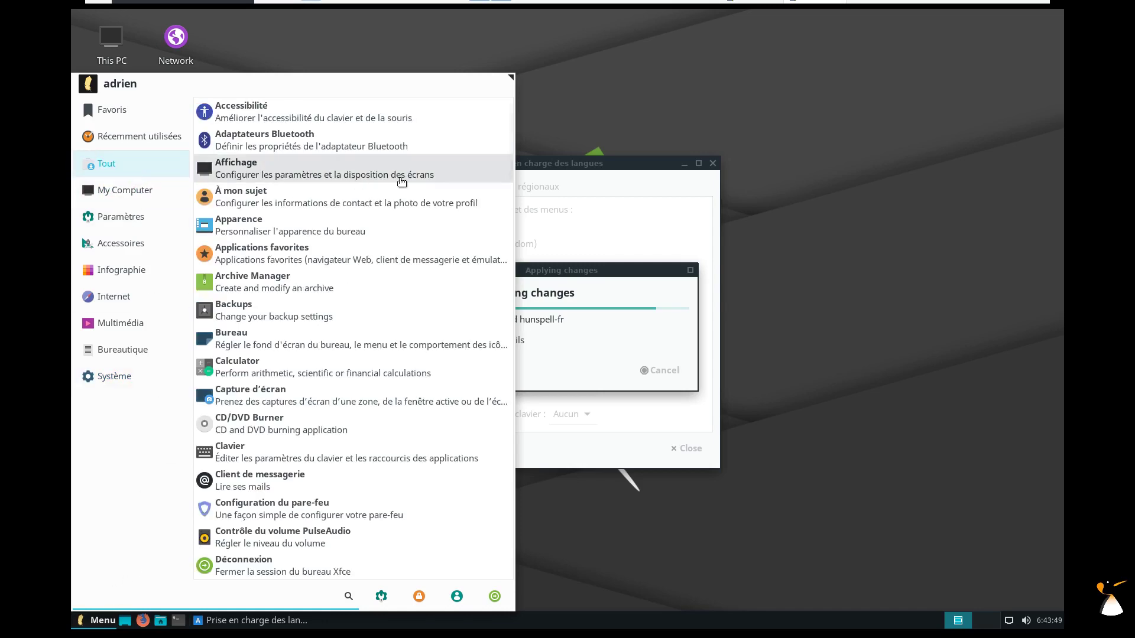
{"action": "mouse_move", "coordinate": [99, 203]}
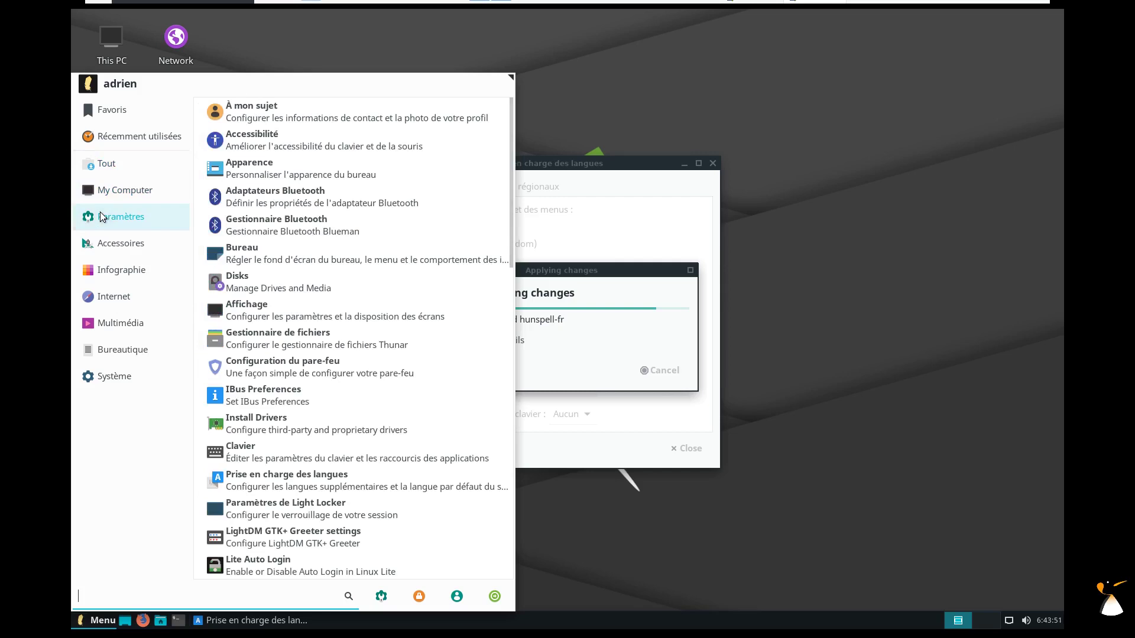
{"action": "left_click_drag", "start_coordinate": [512, 166], "coordinate": [490, 304]}
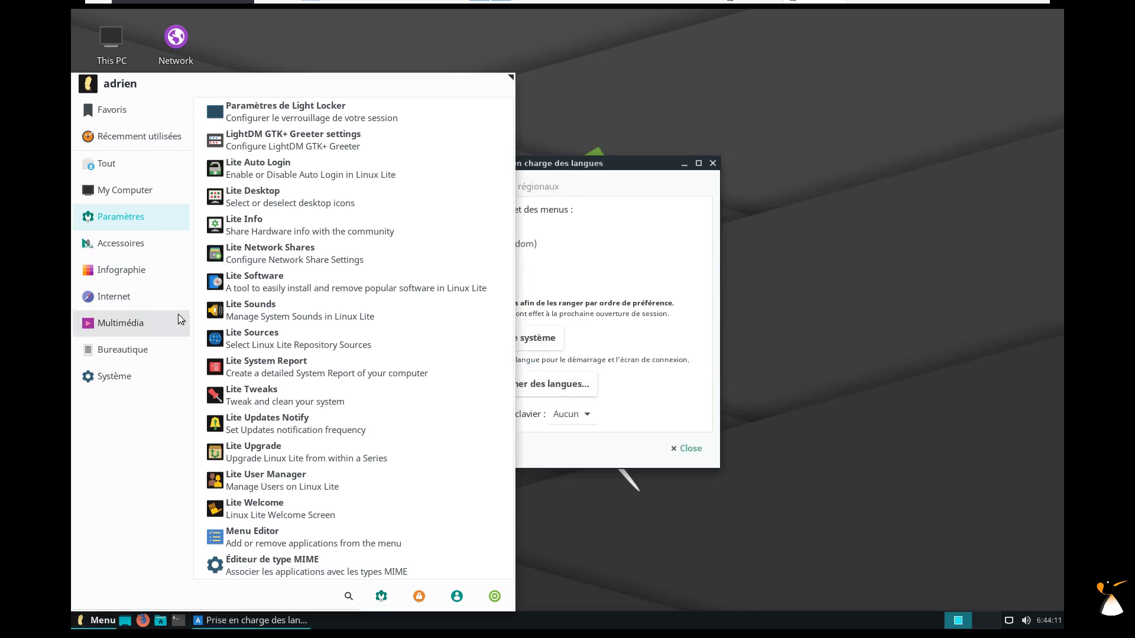
{"action": "left_click", "coordinate": [148, 298]}
{"action": "left_click", "coordinate": [132, 321]}
{"action": "left_click", "coordinate": [124, 347]}
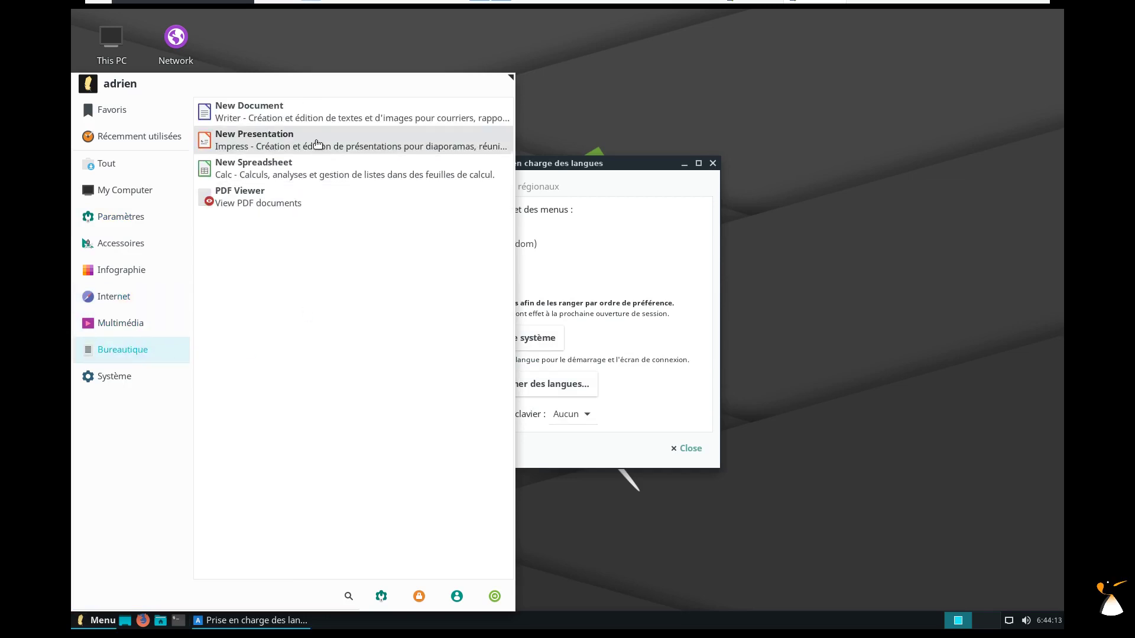
Start a new Impress presentation, close Language Support, and skip the template chooser.
{"action": "left_click", "coordinate": [319, 148]}
{"action": "left_click", "coordinate": [681, 449]}
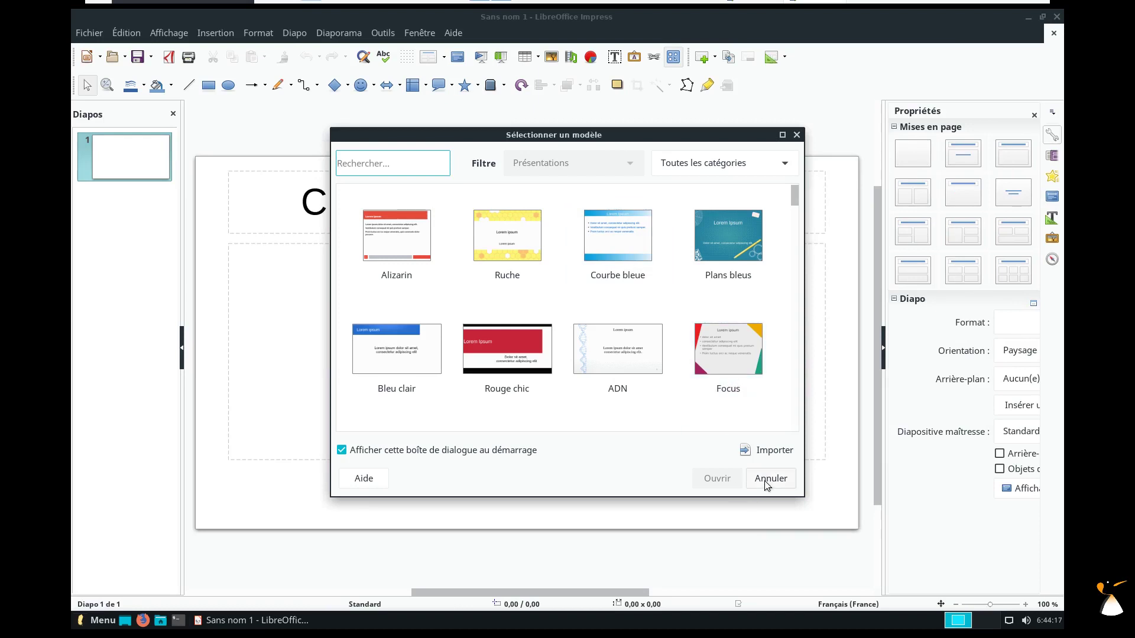
{"action": "left_click", "coordinate": [767, 483]}
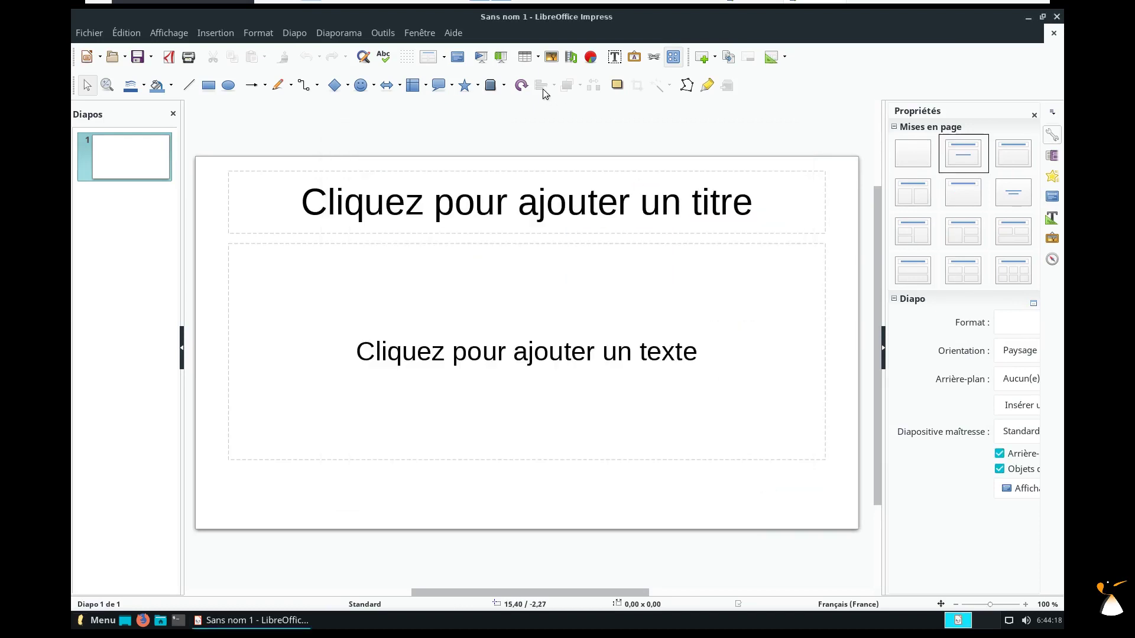
Check the LibreOffice version 6.0.7.3 in About LibreOffice, then quit Impress.
{"action": "left_click", "coordinate": [453, 33]}
{"action": "left_click", "coordinate": [469, 241]}
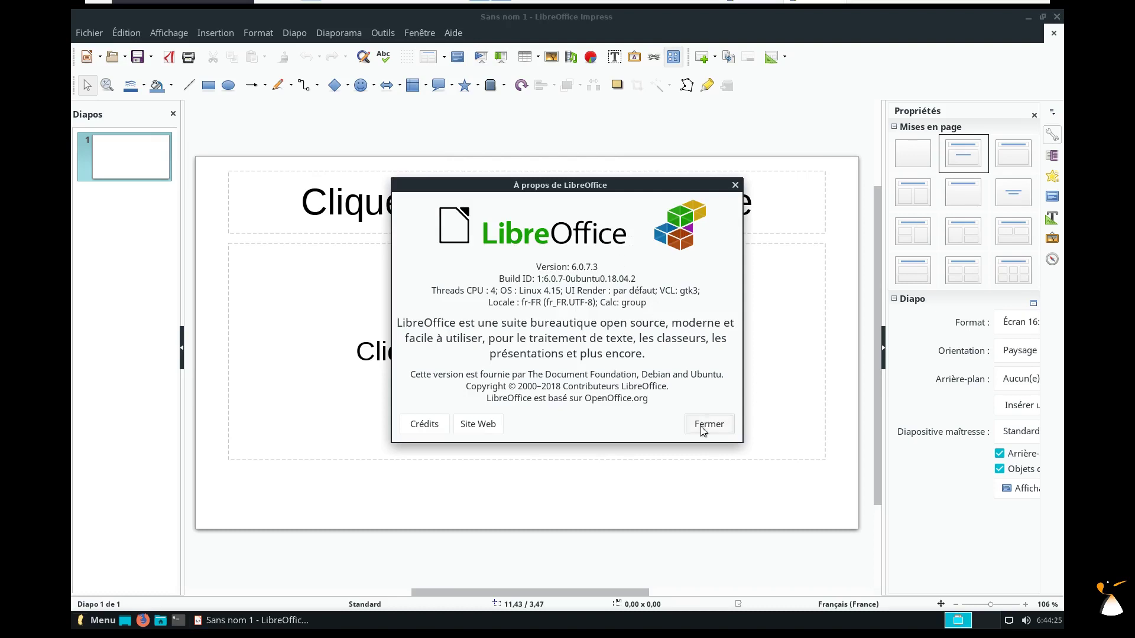
{"action": "left_click", "coordinate": [704, 426]}
{"action": "left_click", "coordinate": [1057, 17]}
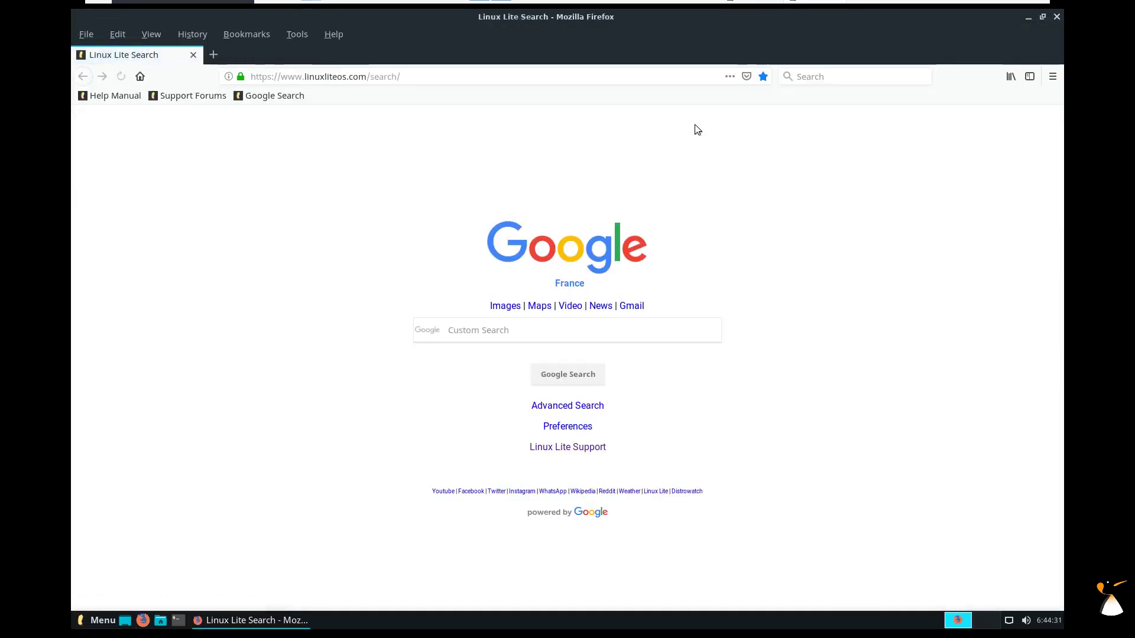
Review Firefox's installed language packs under Extensions & Themes > Languages.
{"action": "left_click", "coordinate": [1052, 76]}
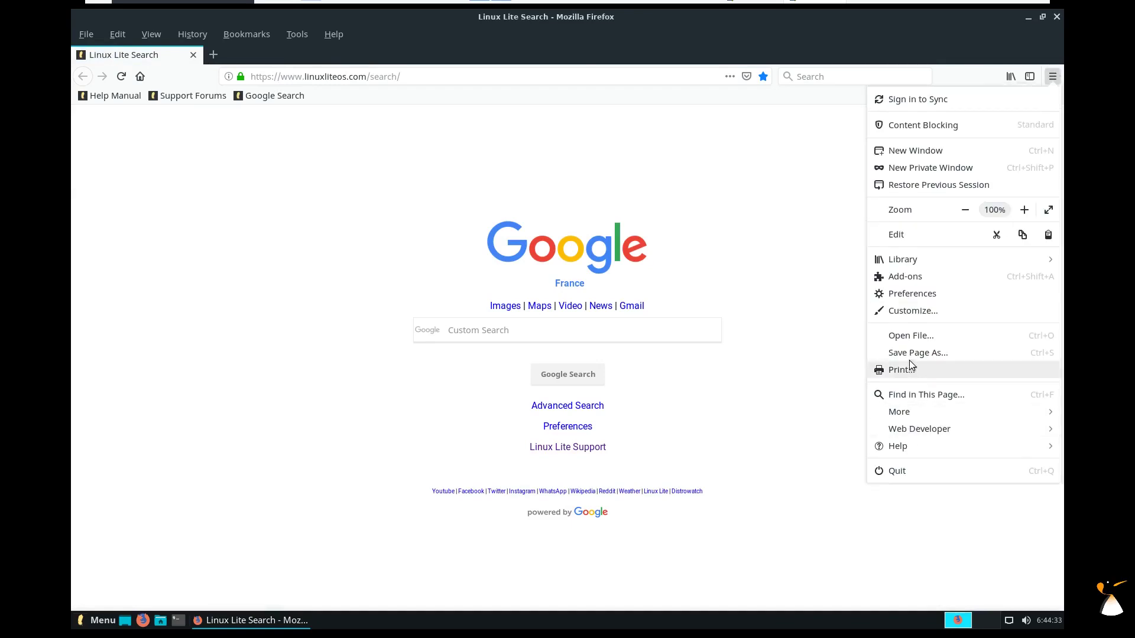
{"action": "left_click", "coordinate": [920, 295]}
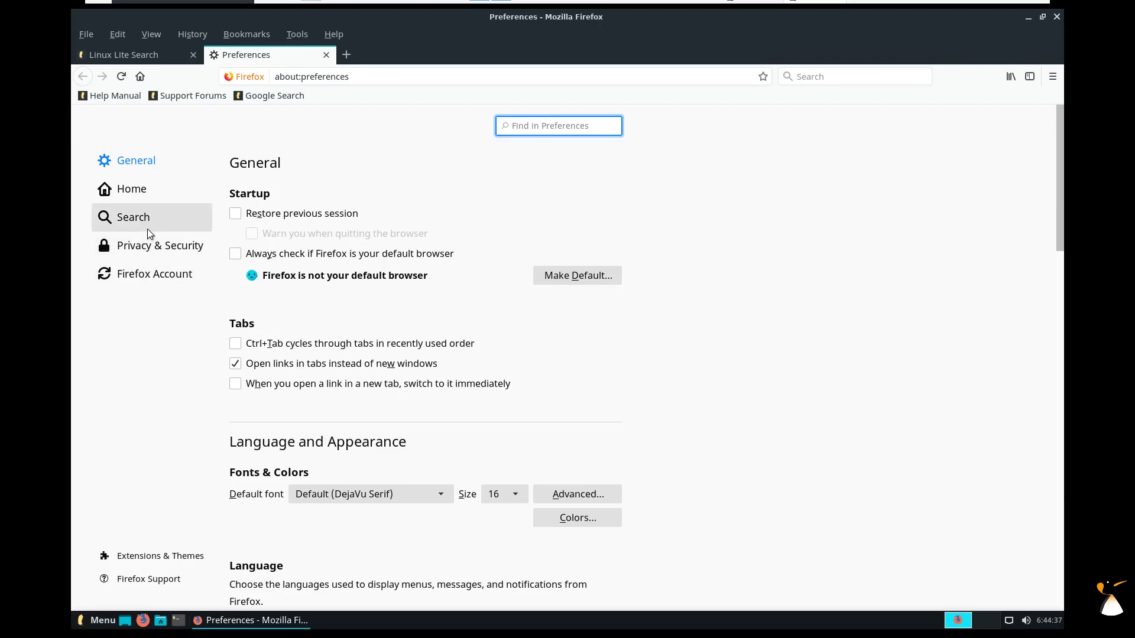
{"action": "left_click", "coordinate": [172, 556]}
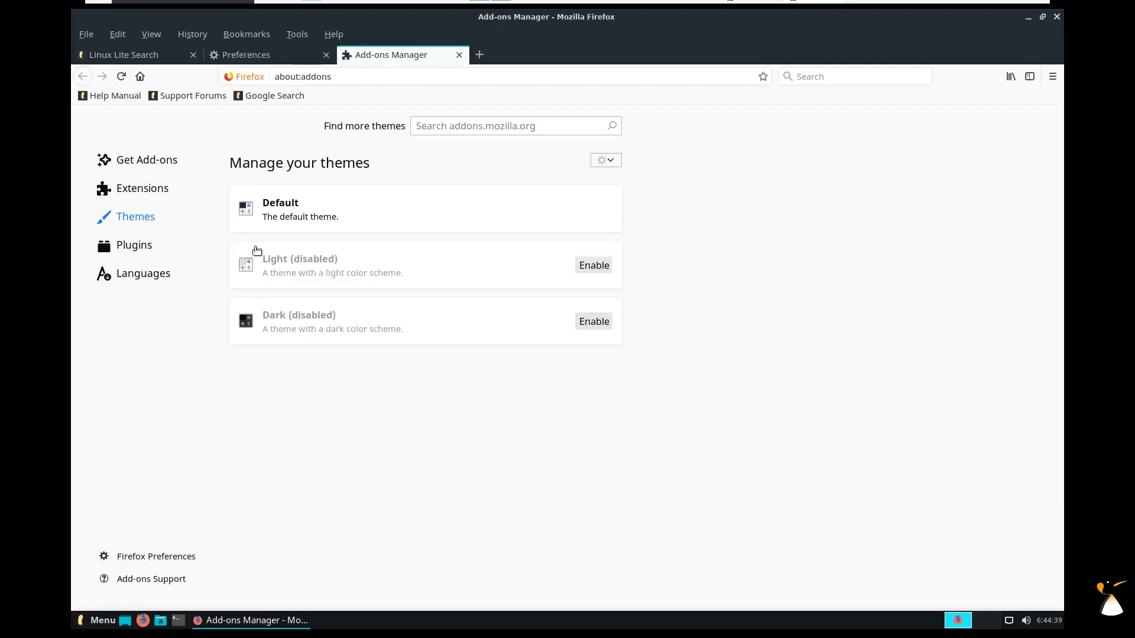
{"action": "left_click", "coordinate": [126, 275]}
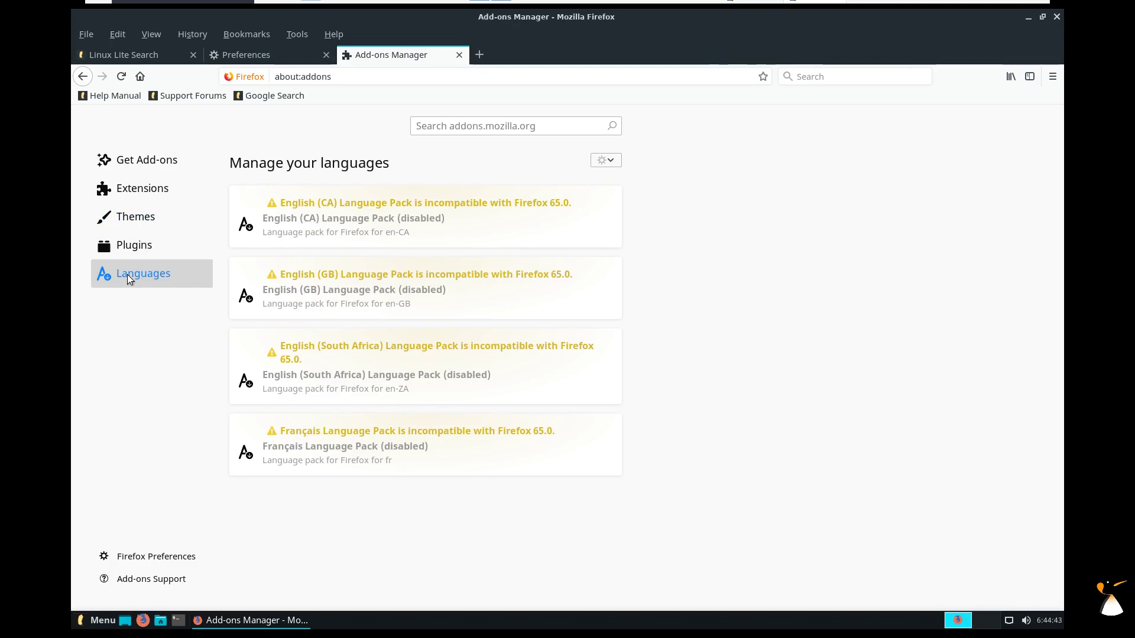
Check the Firefox version 65.0 in About Firefox, then close the browser and all tabs.
{"action": "left_click", "coordinate": [333, 34]}
{"action": "left_click", "coordinate": [328, 200]}
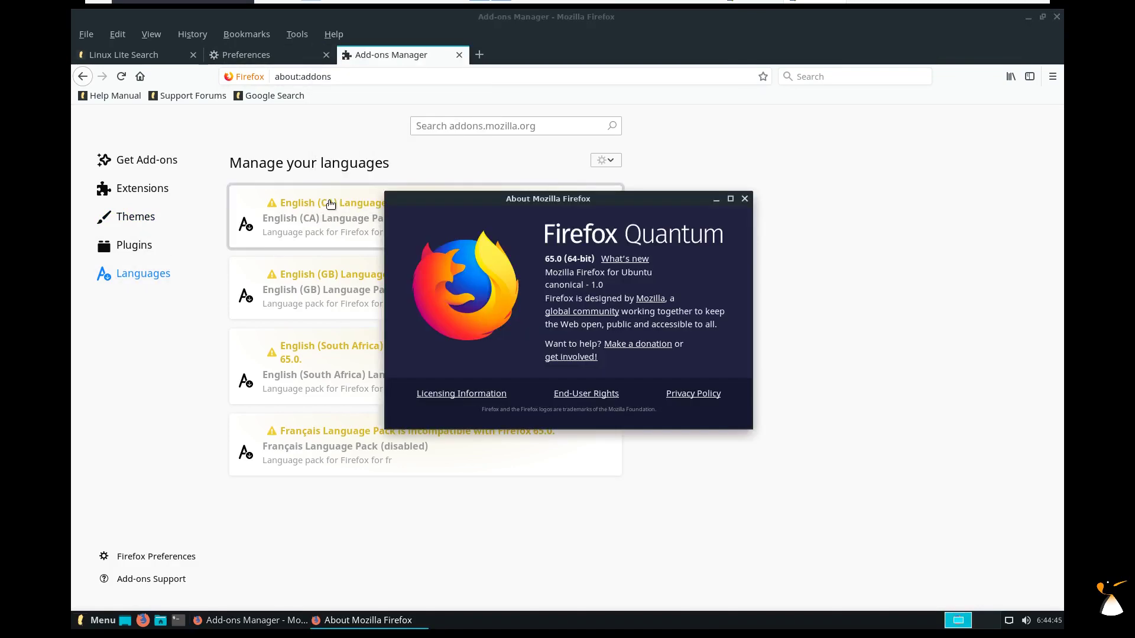
{"action": "left_click", "coordinate": [744, 197]}
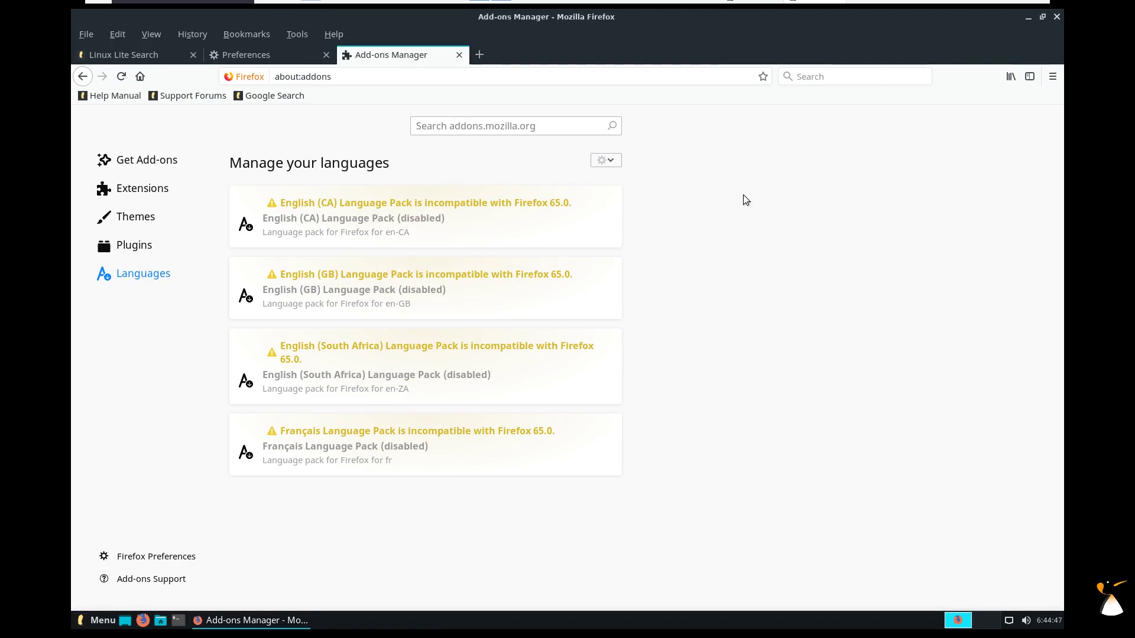
{"action": "left_click", "coordinate": [1058, 18]}
{"action": "left_click", "coordinate": [671, 347]}
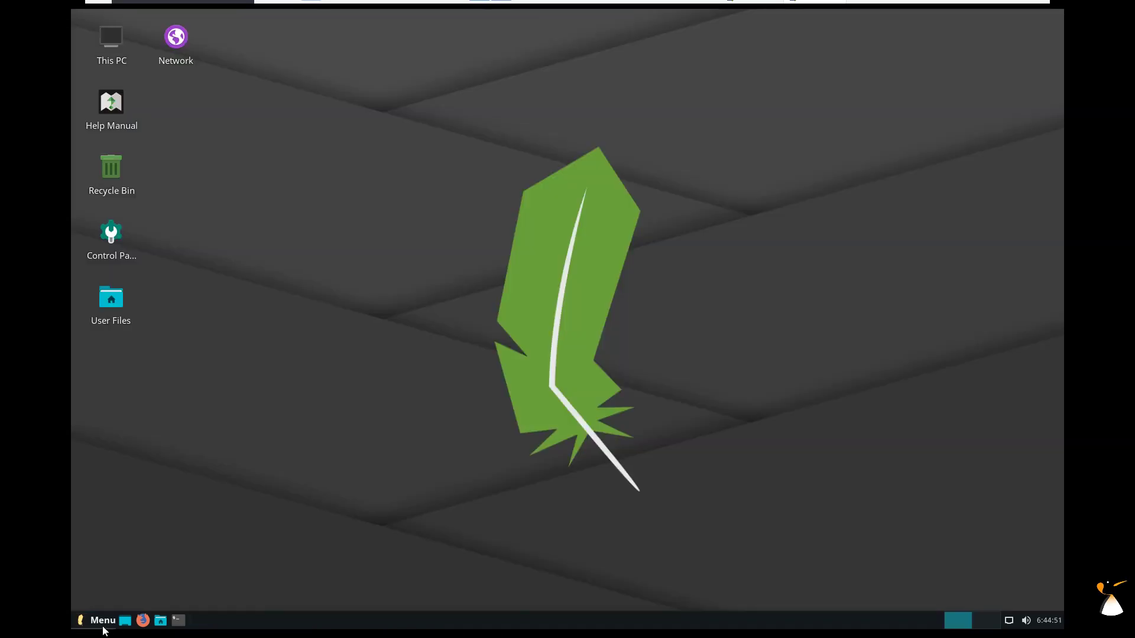
Open Lite Auto Login from Paramètres and close it without changes.
{"action": "left_click", "coordinate": [99, 620]}
{"action": "left_click", "coordinate": [112, 214]}
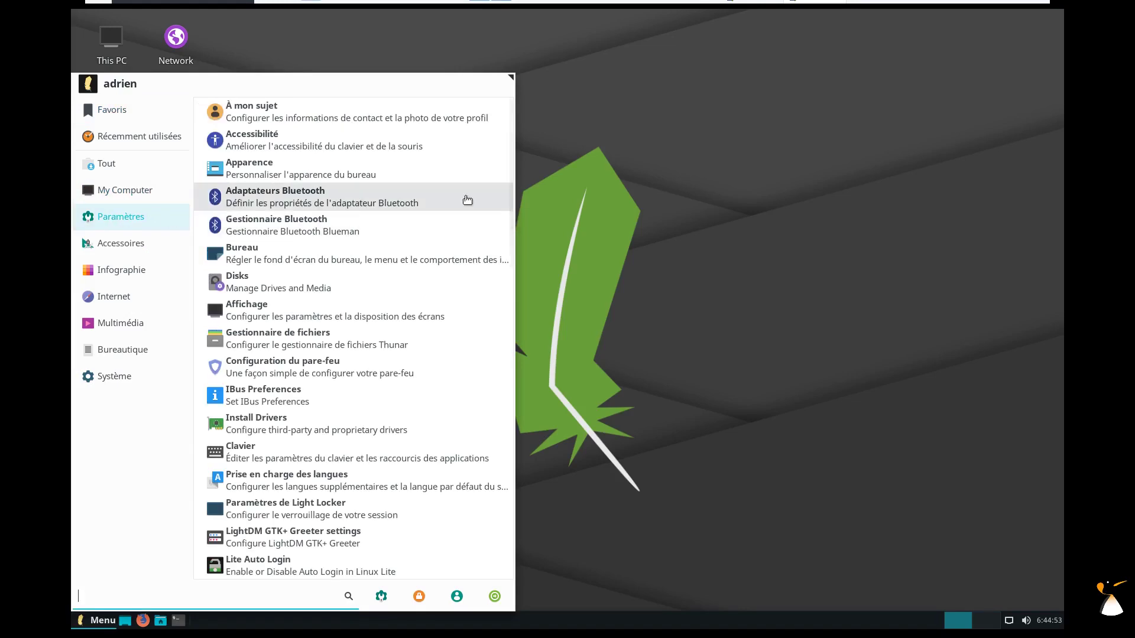
{"action": "left_click_drag", "start_coordinate": [511, 147], "coordinate": [496, 290]}
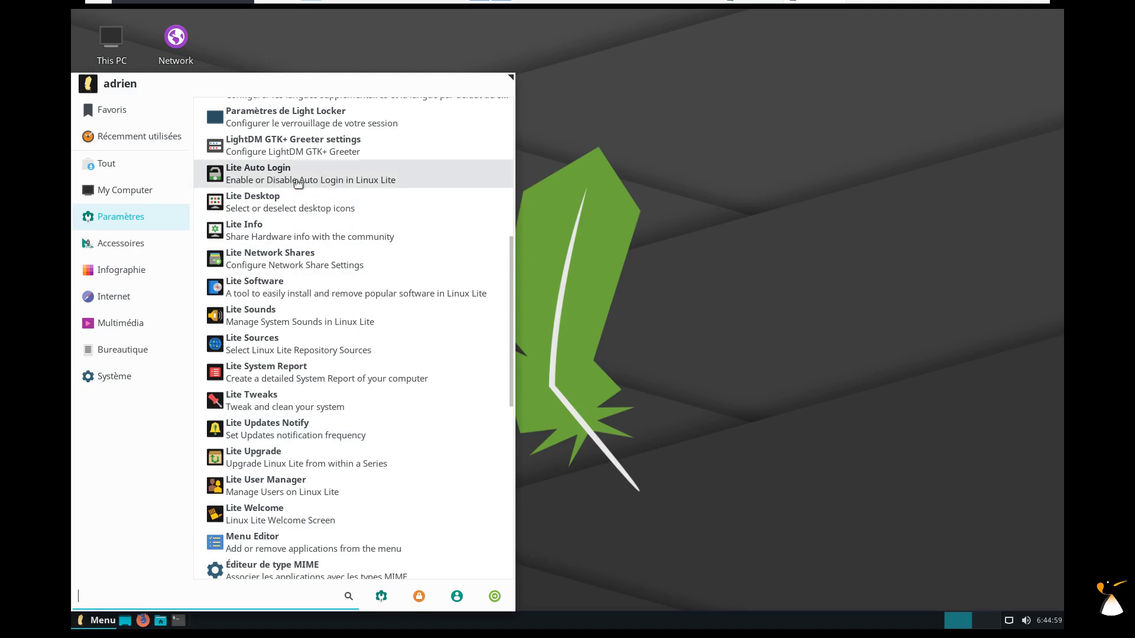
{"action": "left_click", "coordinate": [298, 183]}
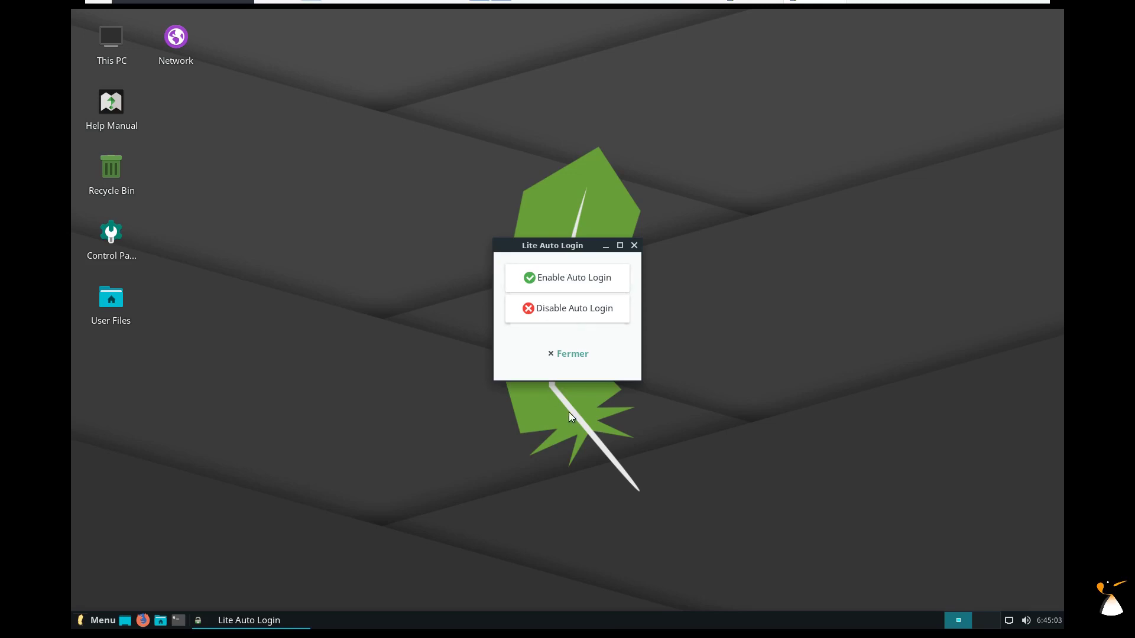
{"action": "left_click", "coordinate": [566, 353]}
Launch the Lite Desktop icon tool from the Paramètres menu.
{"action": "left_click", "coordinate": [96, 621]}
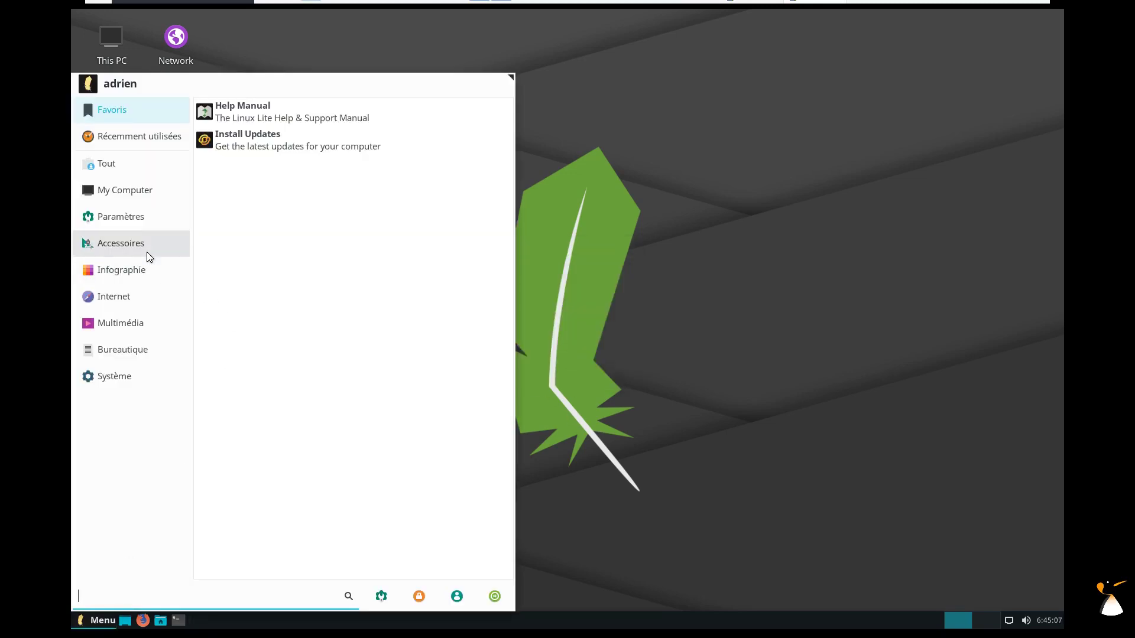
{"action": "left_click", "coordinate": [140, 224]}
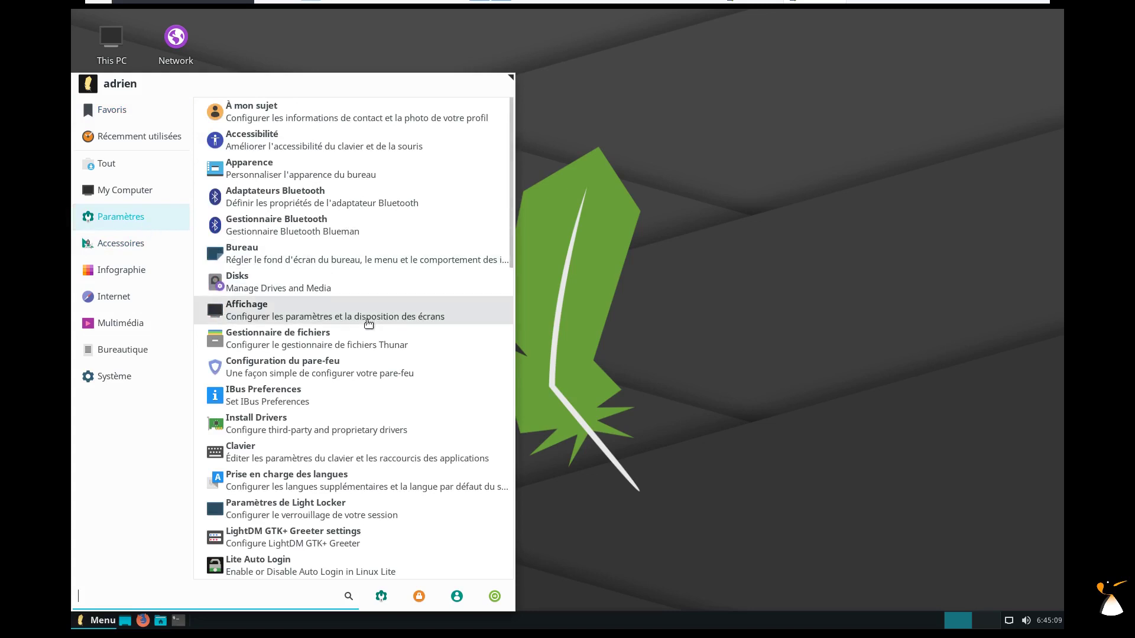
{"action": "scroll", "coordinate": [369, 324], "scroll_direction": "down", "scroll_amount": 6}
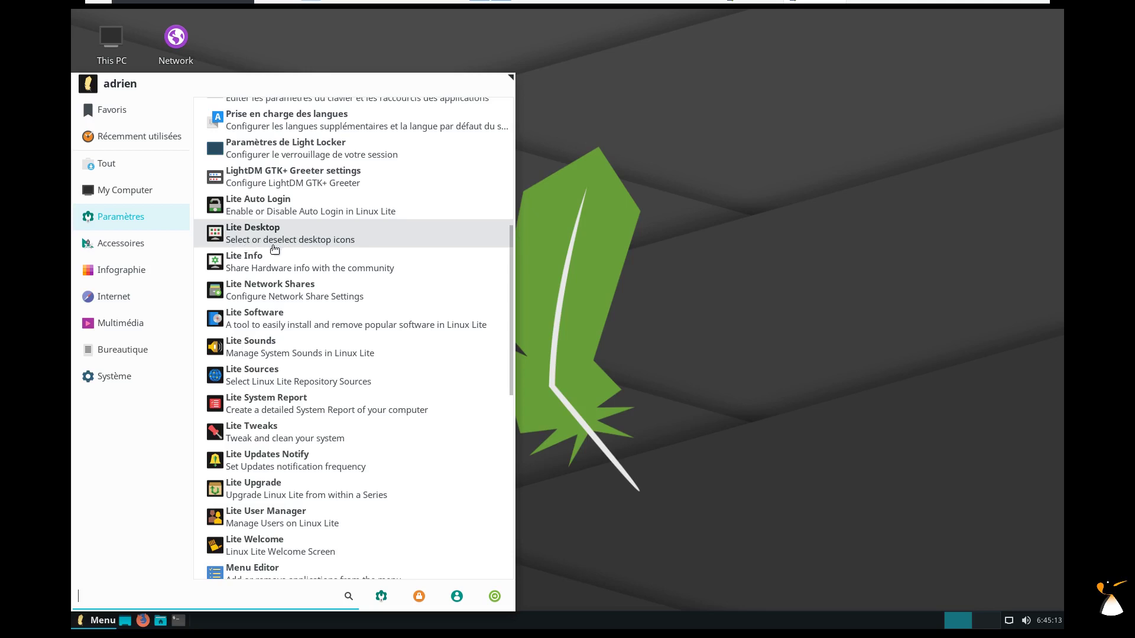
{"action": "left_click", "coordinate": [336, 239]}
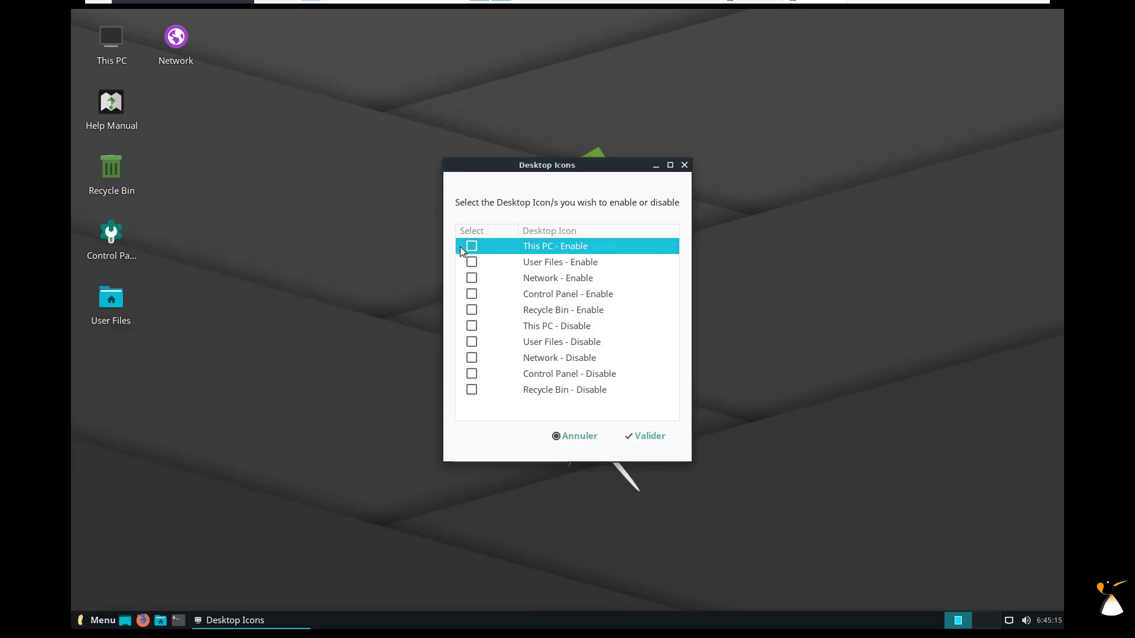
Enable This PC and User Files, disable Network and Recycle Bin desktop icons, and apply.
{"action": "left_click", "coordinate": [471, 246]}
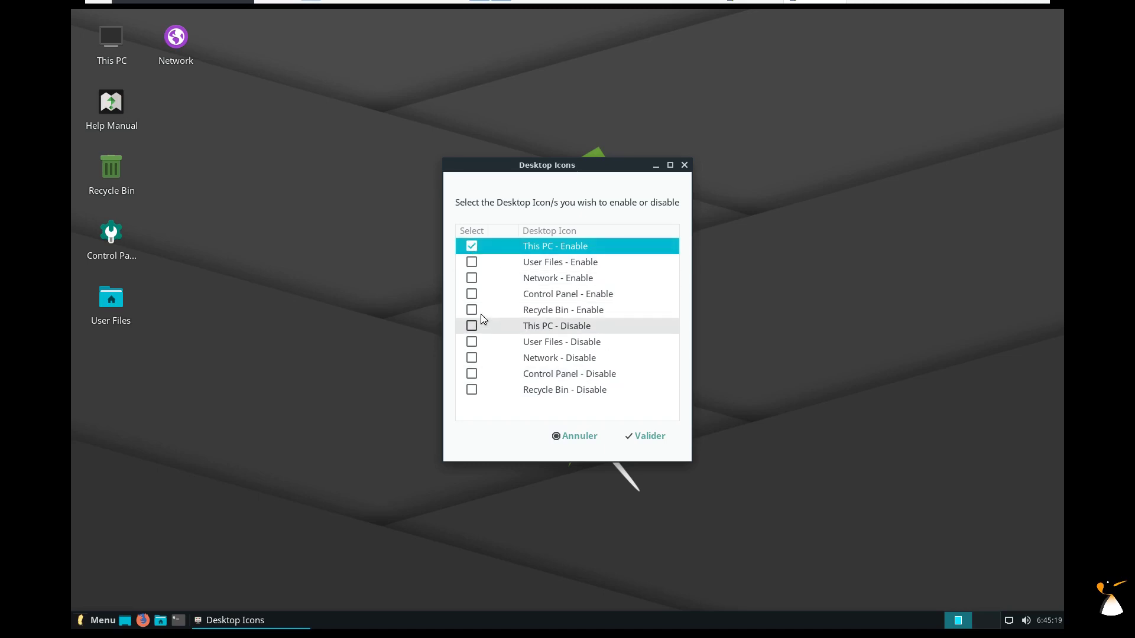
{"action": "left_click", "coordinate": [535, 358]}
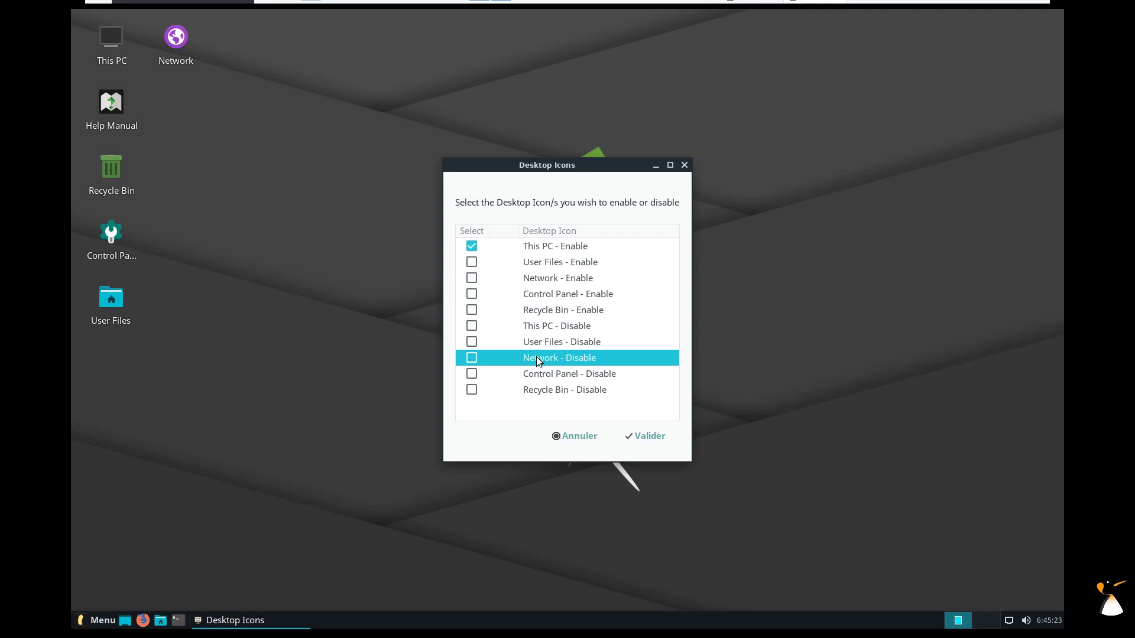
{"action": "left_click", "coordinate": [472, 264]}
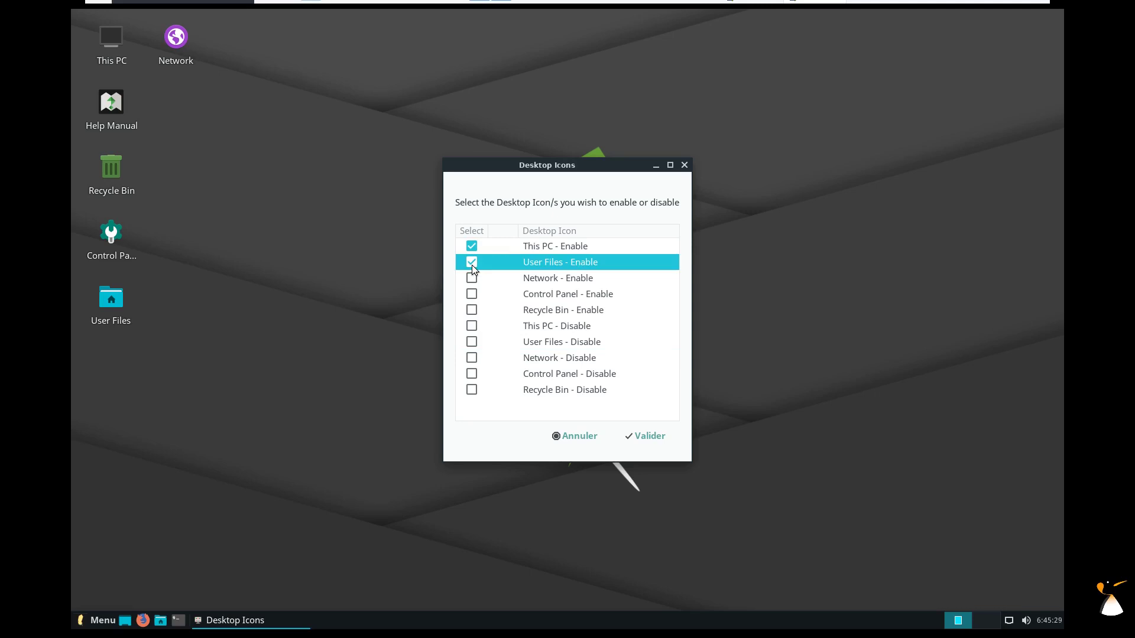
{"action": "left_click", "coordinate": [471, 390]}
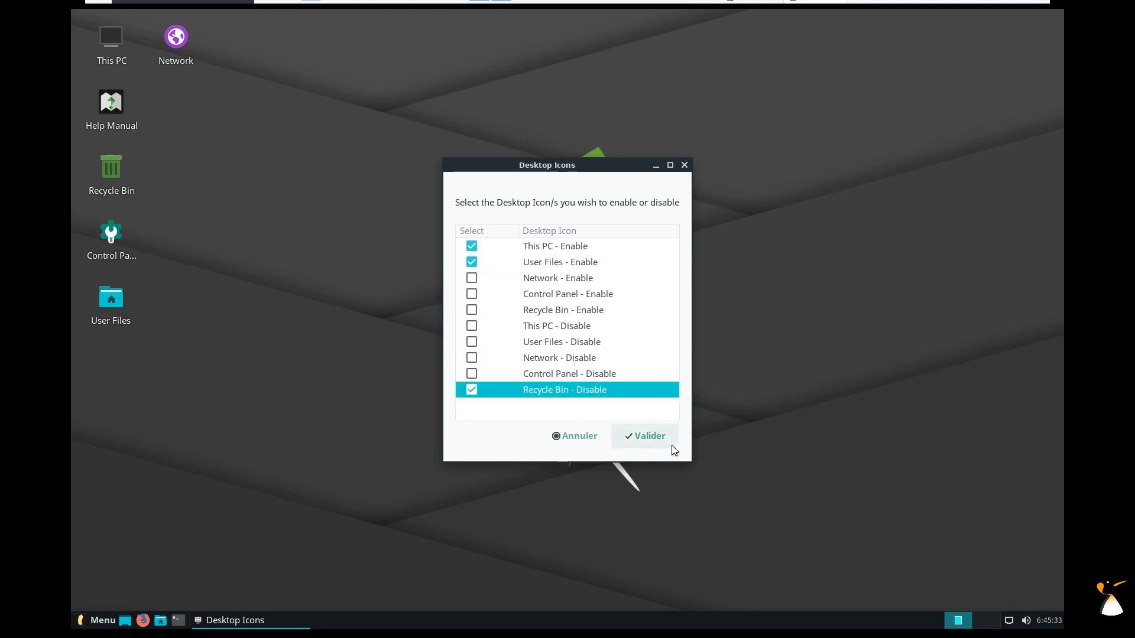
{"action": "left_click", "coordinate": [640, 434]}
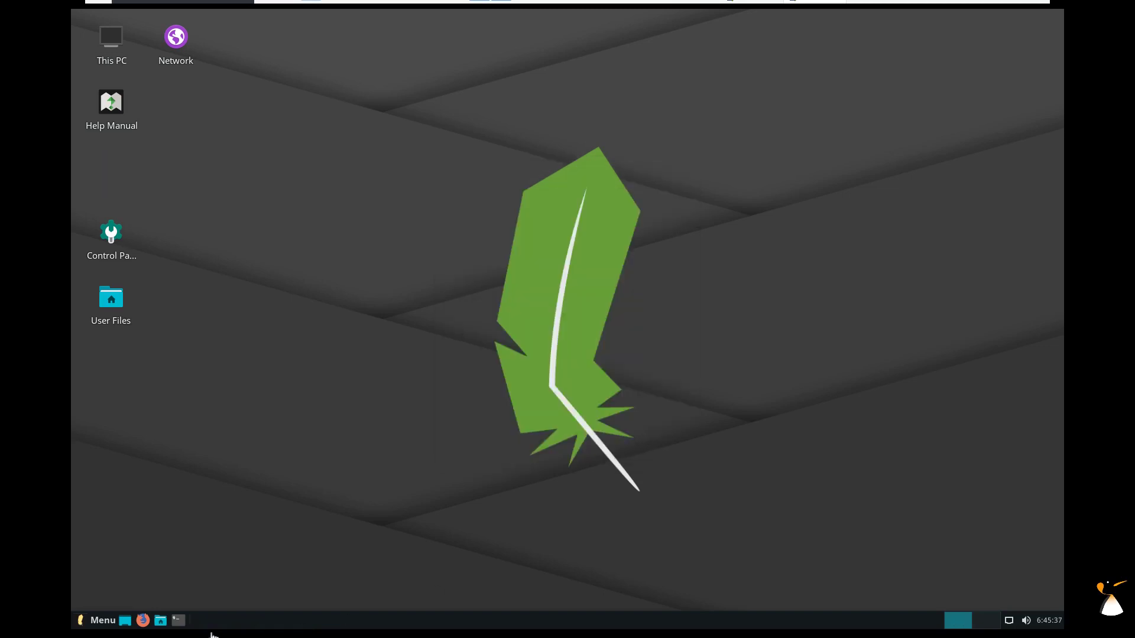
Rerun Lite Desktop, keep Network disabled, re-enable the Recycle Bin icon, and apply.
{"action": "left_click", "coordinate": [97, 620]}
{"action": "mouse_move", "coordinate": [138, 223]}
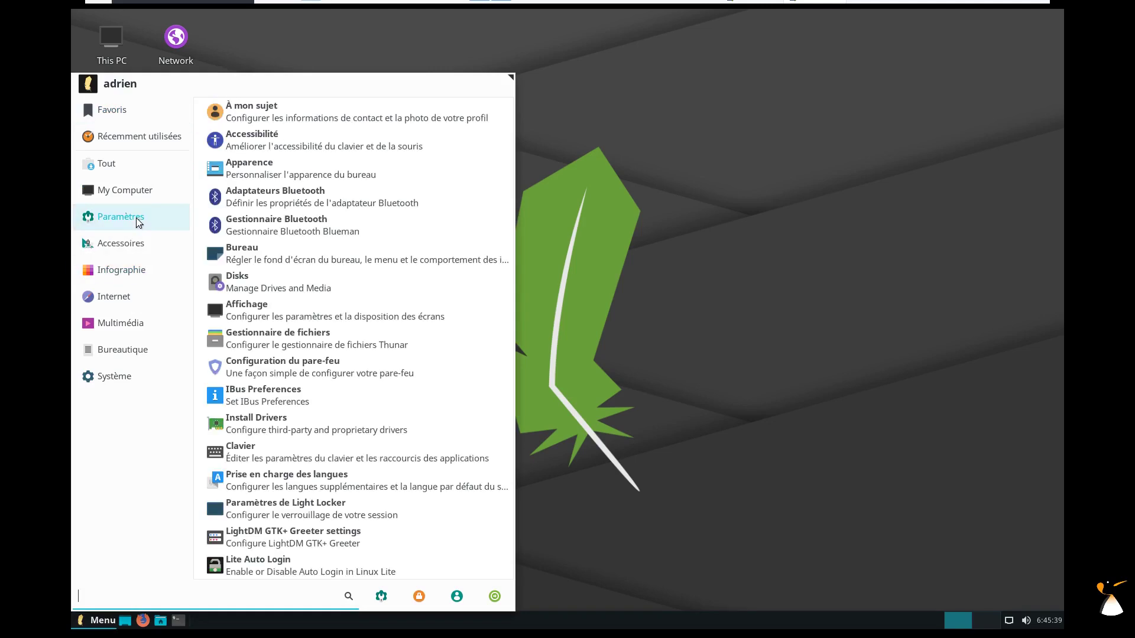
{"action": "left_click_drag", "start_coordinate": [510, 183], "coordinate": [509, 278]}
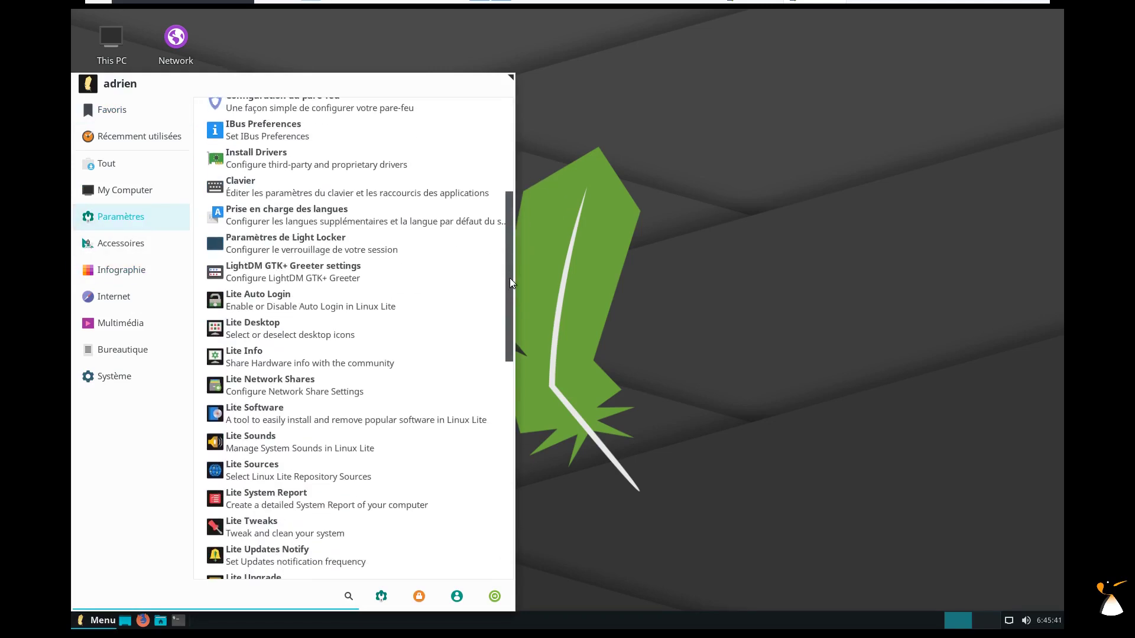
{"action": "left_click", "coordinate": [286, 329]}
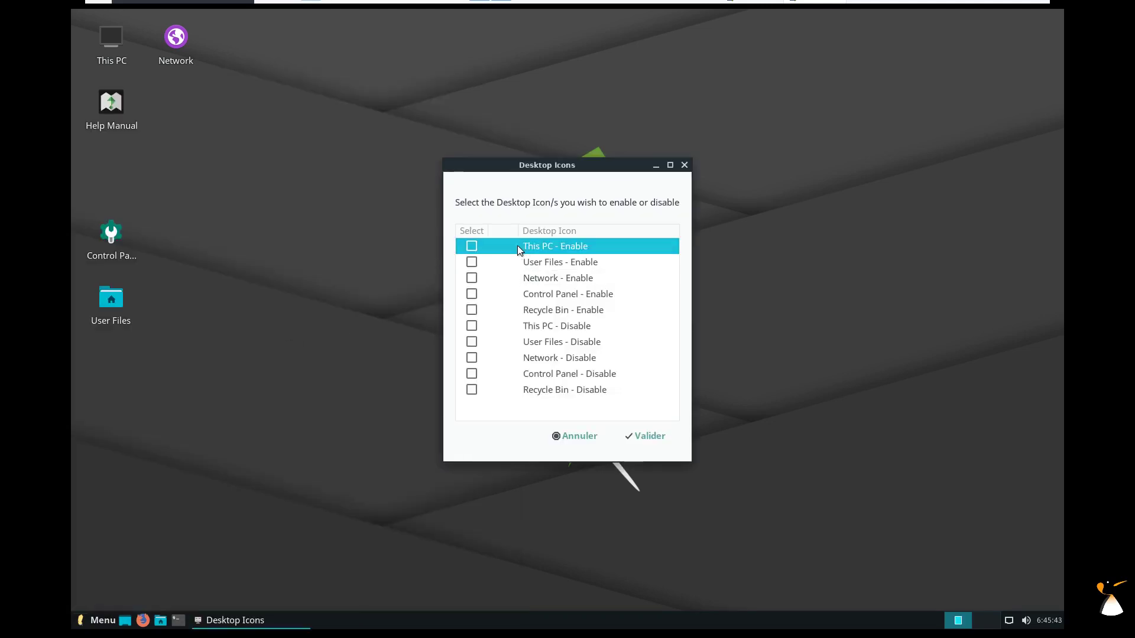
{"action": "left_click", "coordinate": [472, 358]}
{"action": "left_click", "coordinate": [472, 307]}
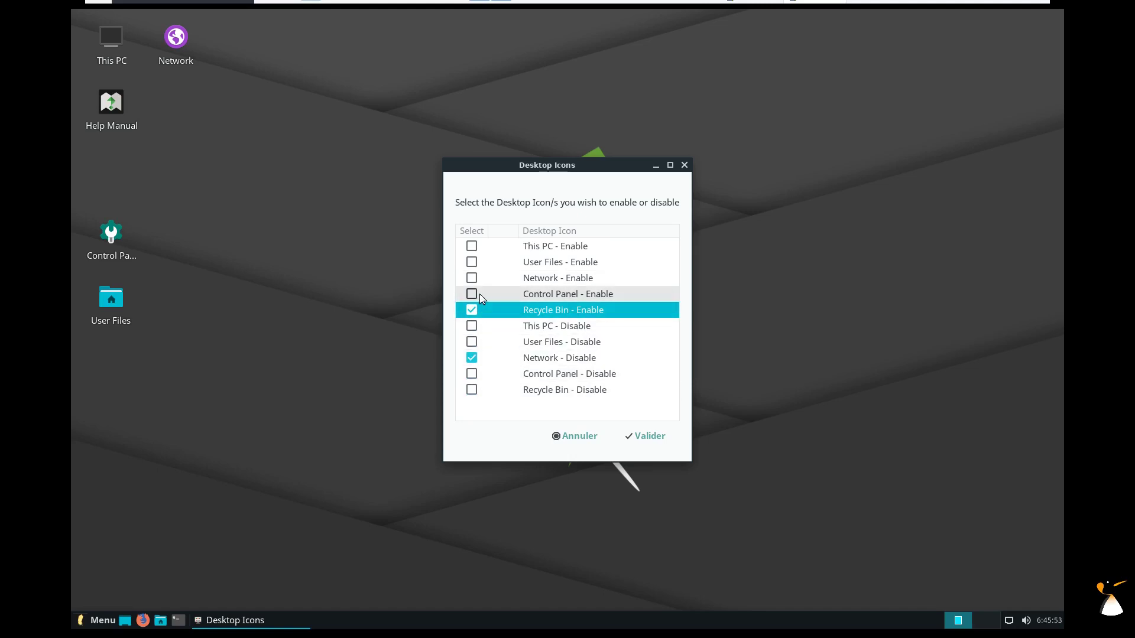
{"action": "left_click", "coordinate": [651, 434]}
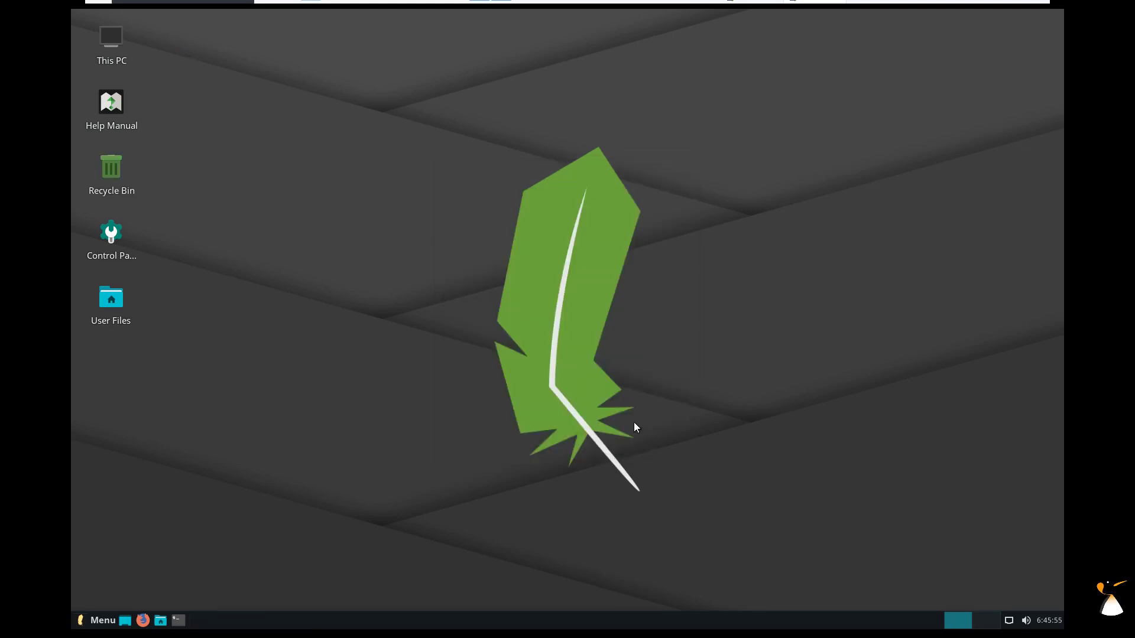
Open the Control Panel settings window, move it up-left, and enlarge it.
{"action": "double_click", "coordinate": [114, 236]}
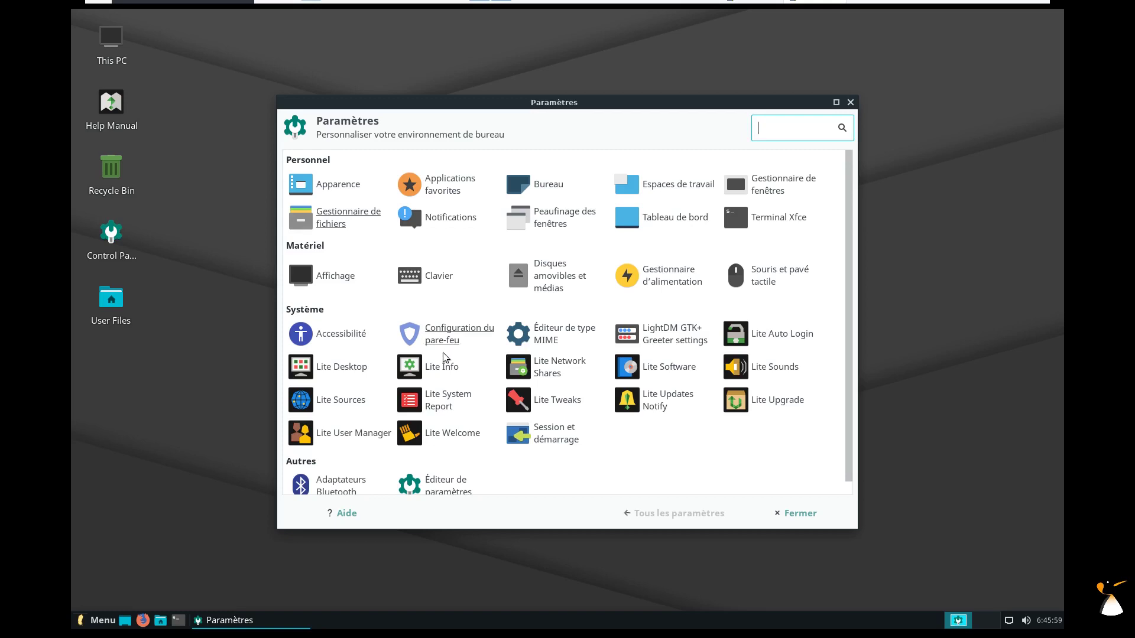
{"action": "left_click_drag", "start_coordinate": [663, 105], "coordinate": [644, 47]}
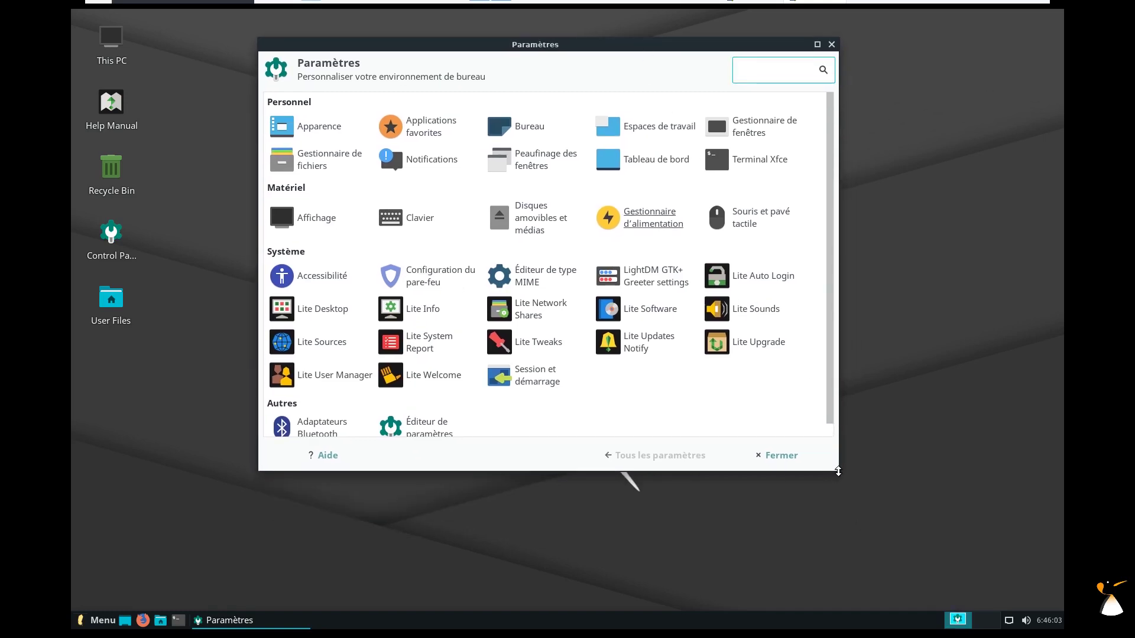
{"action": "left_click_drag", "start_coordinate": [846, 488], "coordinate": [924, 545]}
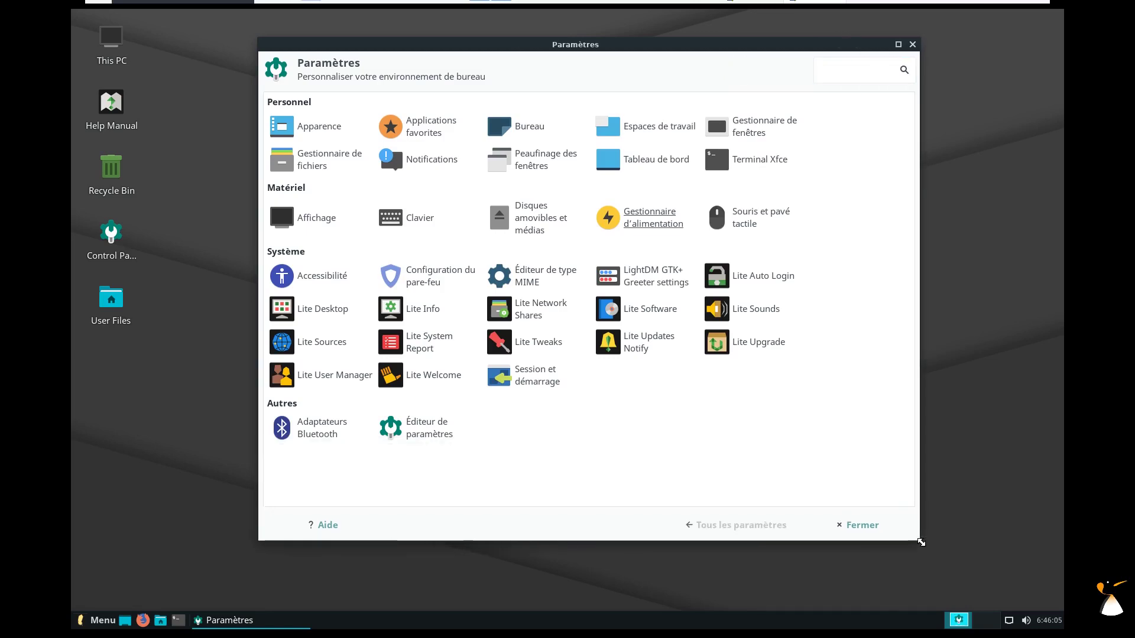
Run Lite Info, dismiss its virtual machine notice, then launch Lite Network Shares.
{"action": "left_click", "coordinate": [421, 314]}
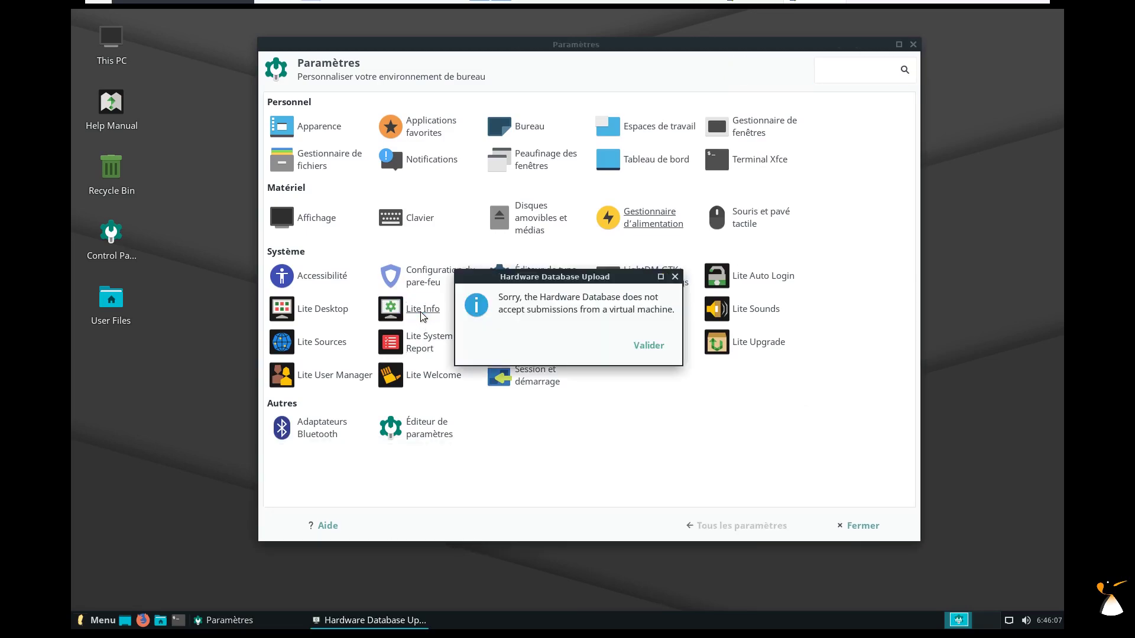
{"action": "left_click", "coordinate": [649, 346]}
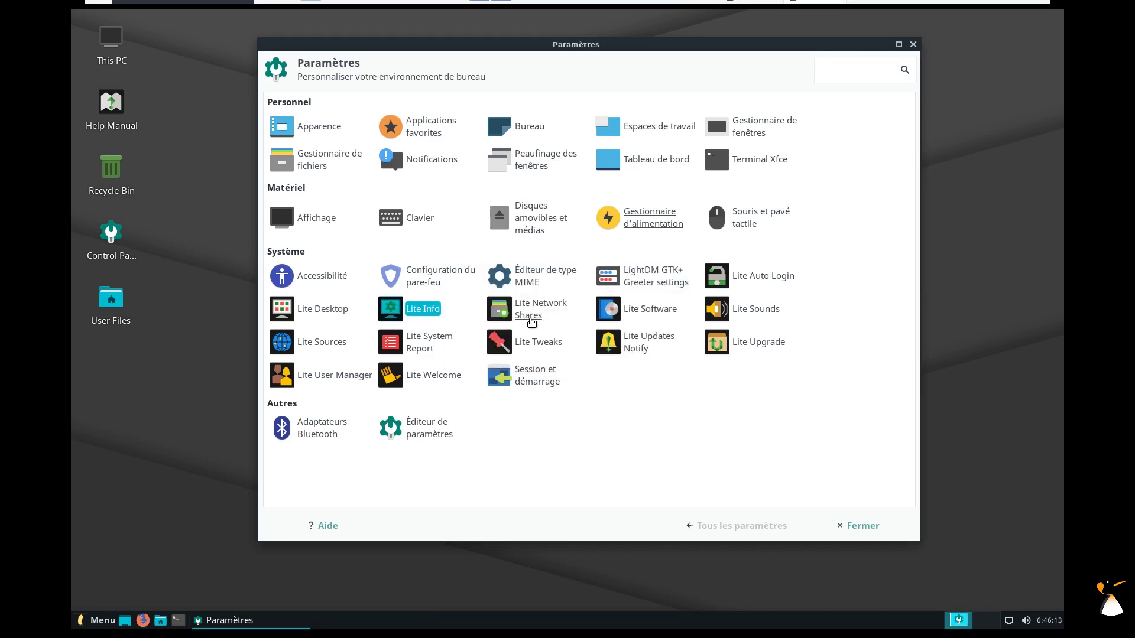
{"action": "left_click", "coordinate": [531, 321]}
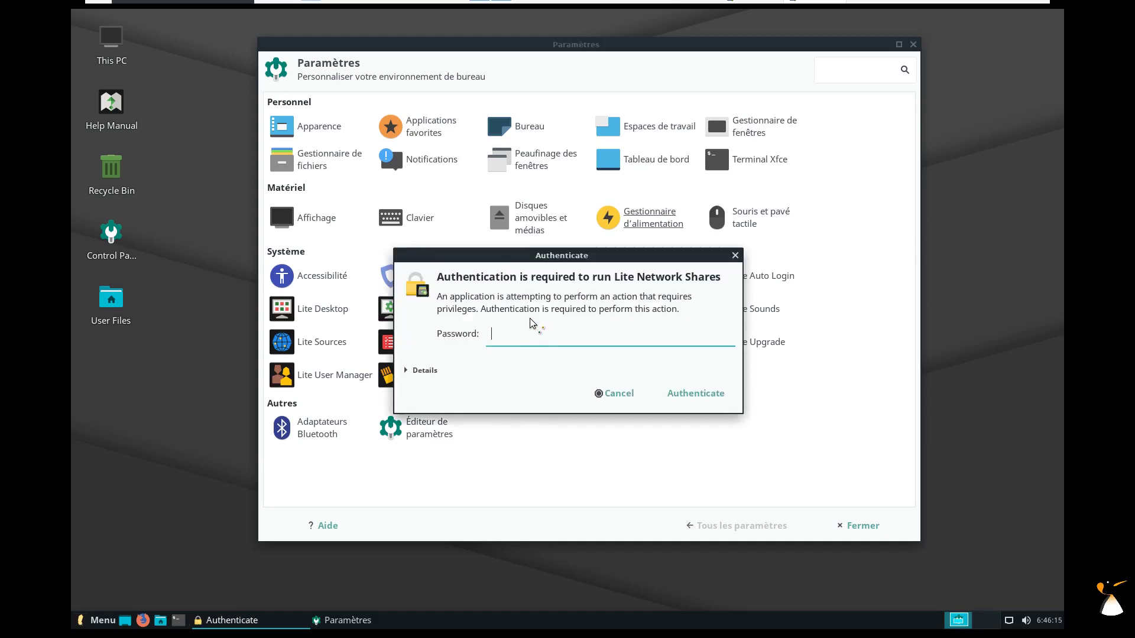
Authenticate, open smb.conf, enlarge its editor to review all lines, and close it.
{"action": "key", "text": "Return"}
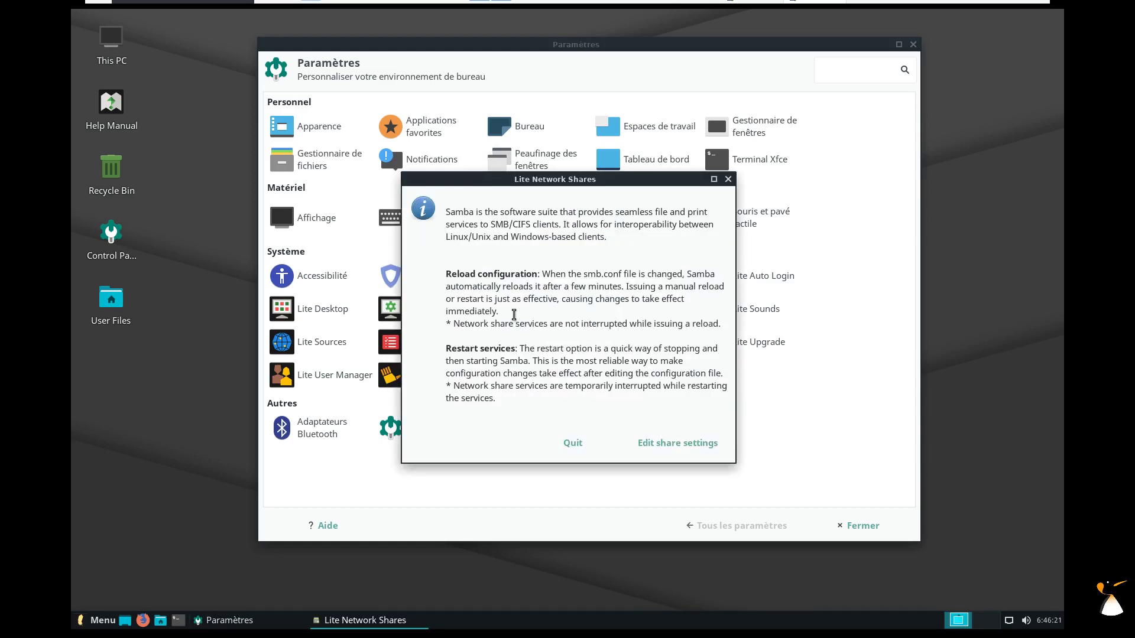
{"action": "left_click", "coordinate": [649, 448]}
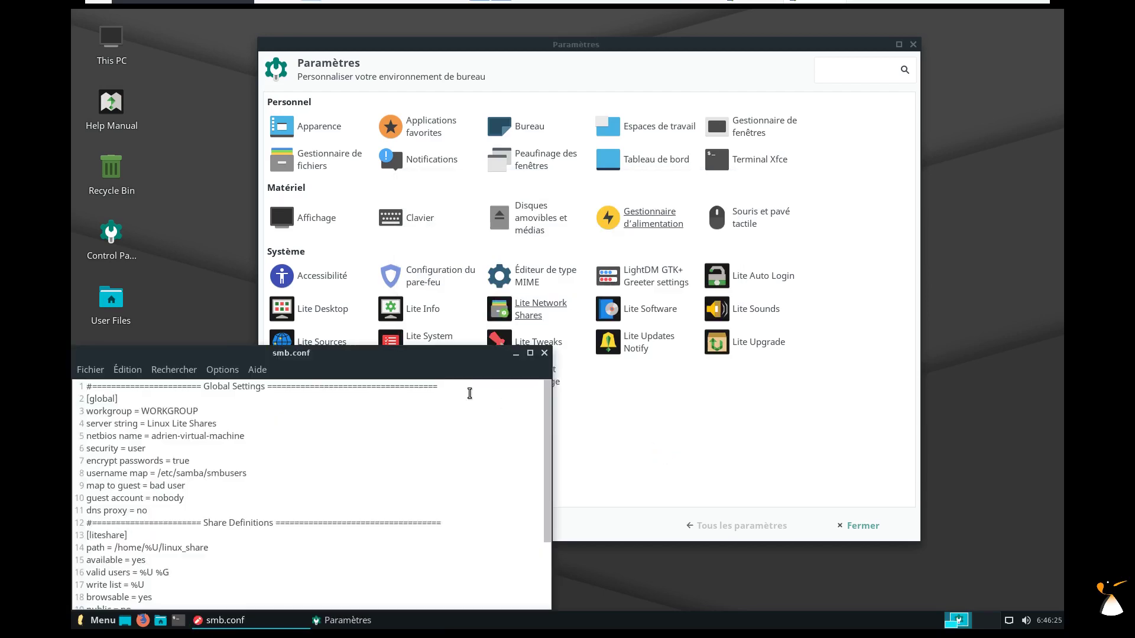
{"action": "left_click_drag", "start_coordinate": [356, 357], "coordinate": [496, 100]}
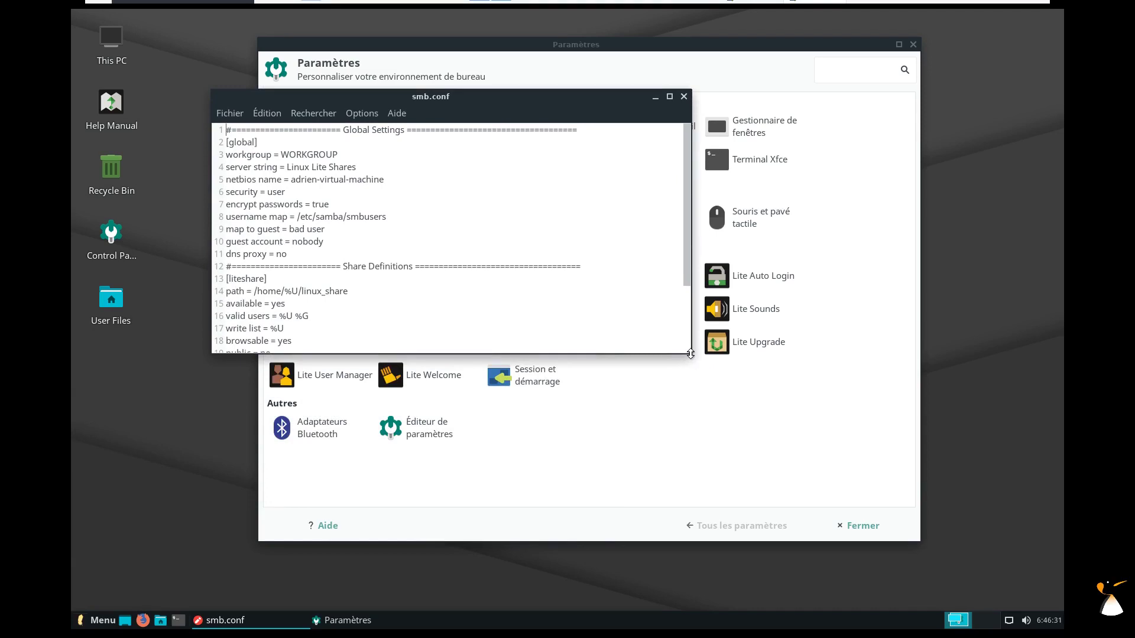
{"action": "left_click_drag", "start_coordinate": [691, 353], "coordinate": [690, 523]}
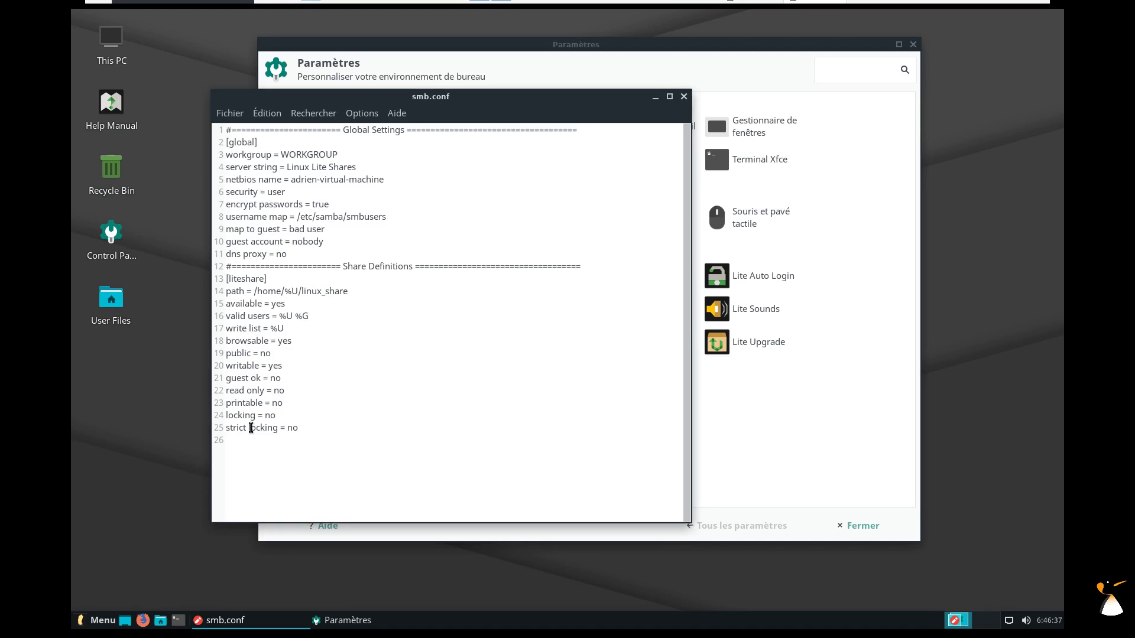
{"action": "left_click", "coordinate": [684, 97]}
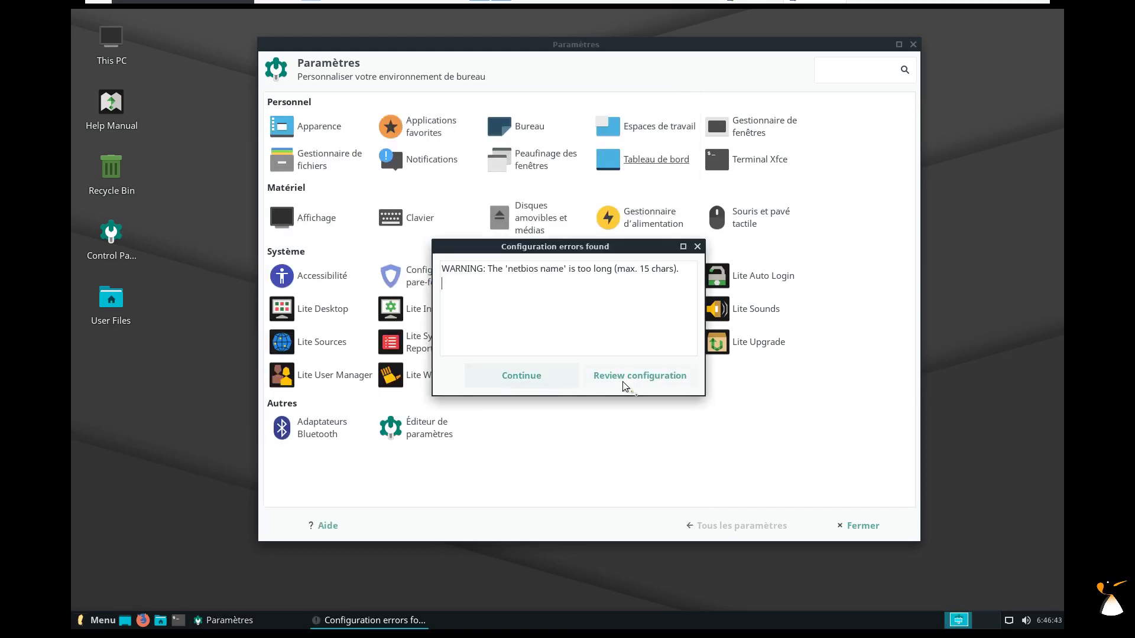
Continue past the over-long netbios name warning and restart the Samba share services.
{"action": "left_click", "coordinate": [697, 247]}
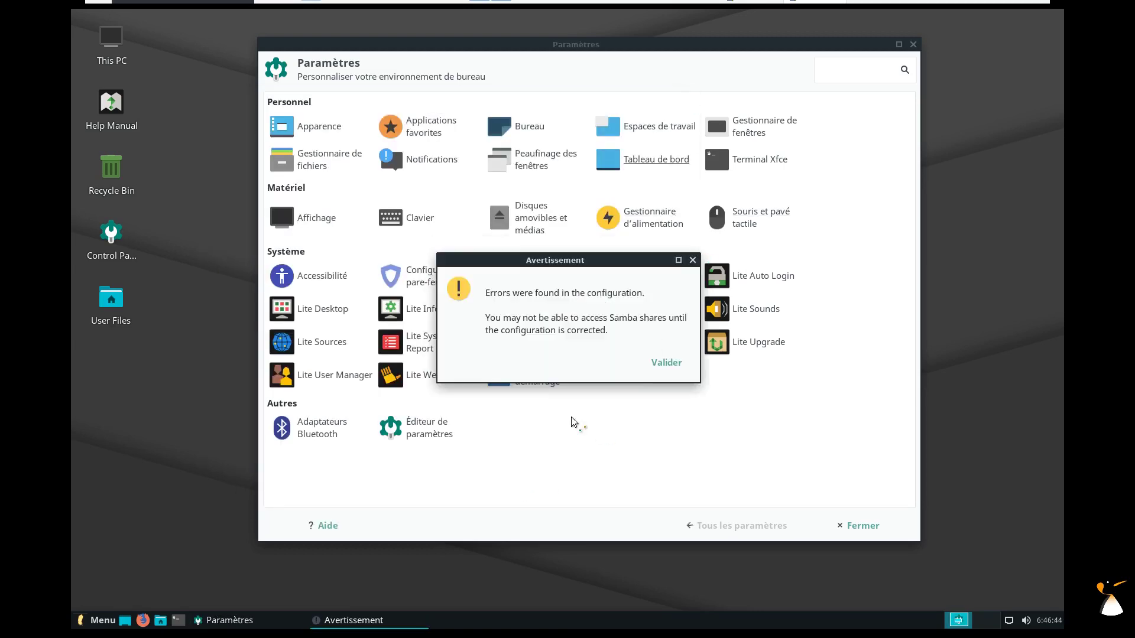
{"action": "left_click", "coordinate": [666, 362]}
{"action": "left_click", "coordinate": [633, 391]}
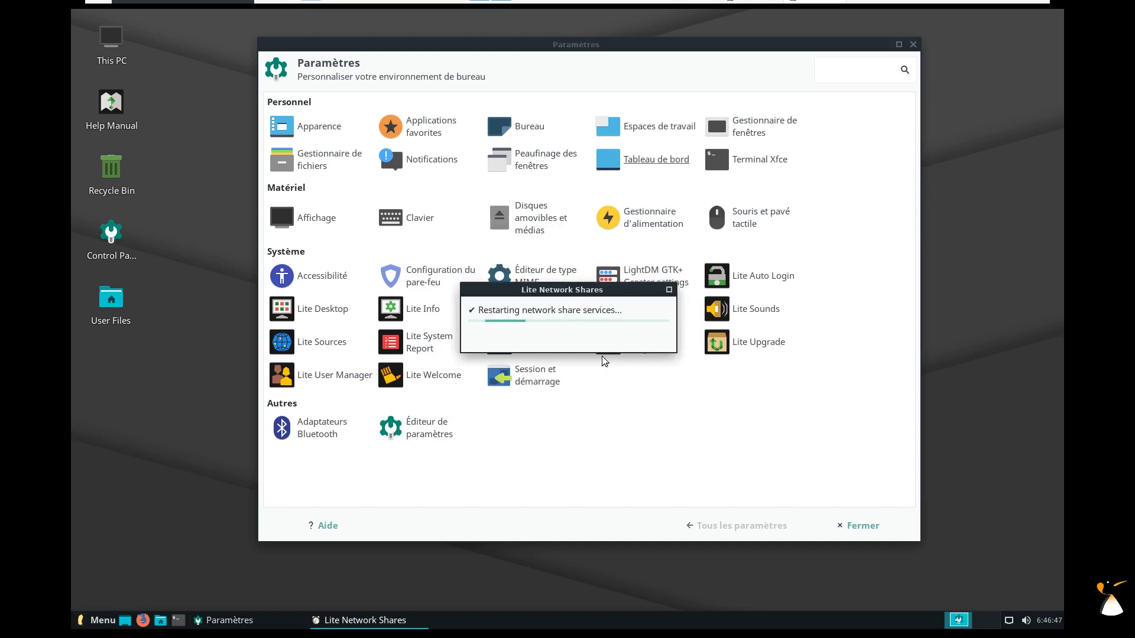
{"action": "left_click", "coordinate": [636, 351]}
{"action": "left_click", "coordinate": [649, 325]}
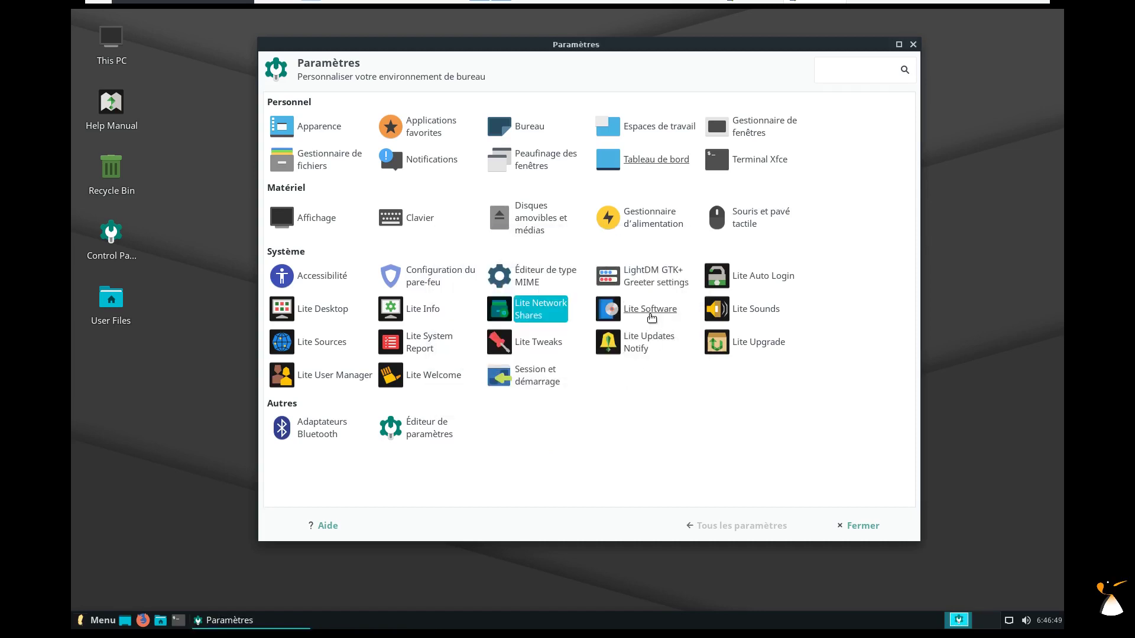
Authorise Lite Software with the account password, update software sources, and minimise the settings window.
{"action": "type", "text": "password"}
{"action": "key", "text": "Return"}
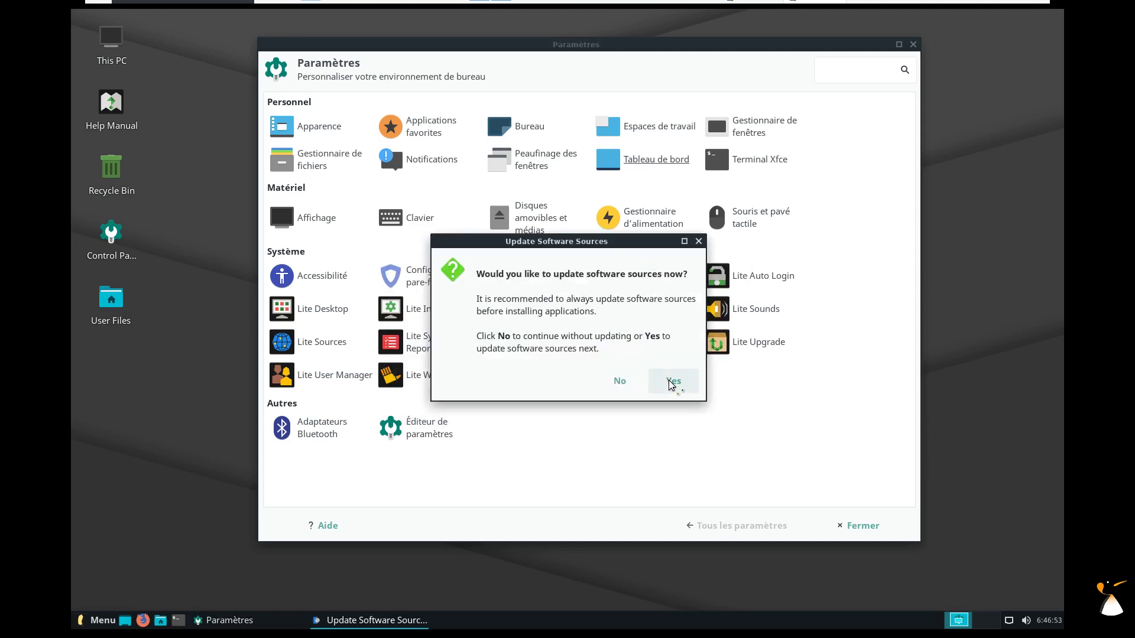
{"action": "left_click", "coordinate": [672, 383]}
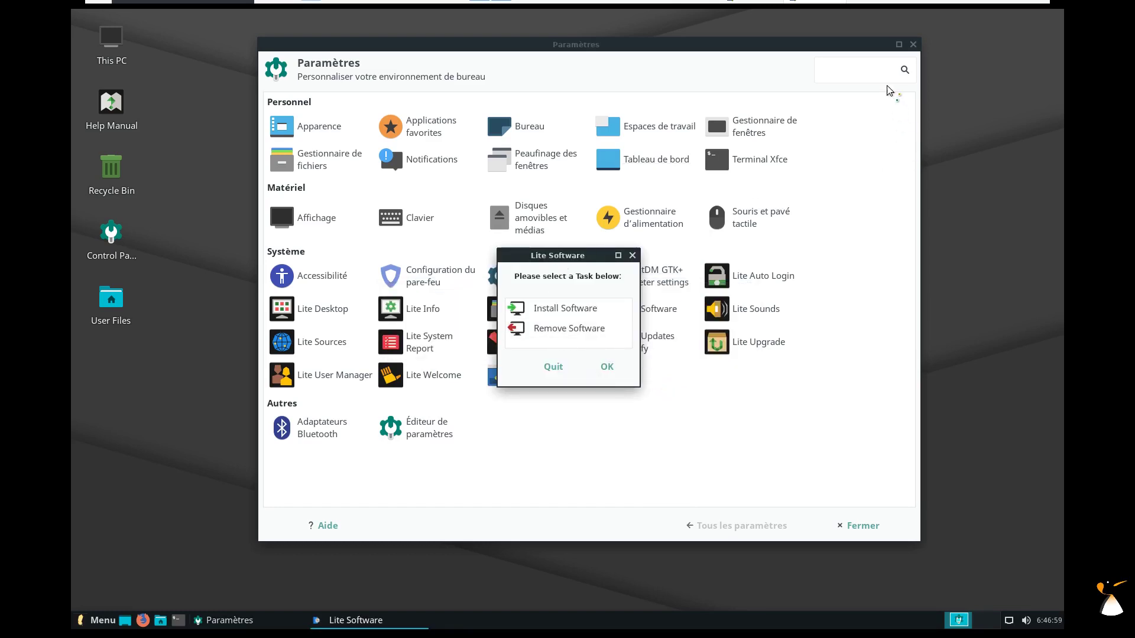
{"action": "left_click", "coordinate": [266, 621]}
{"action": "left_click", "coordinate": [266, 621]}
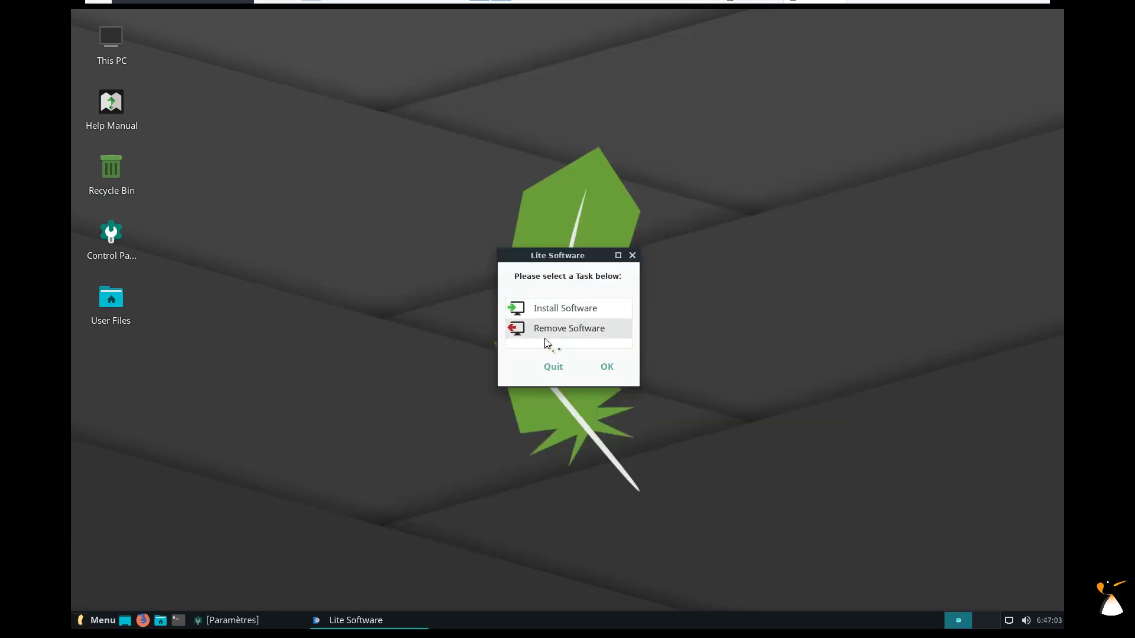
Choose the Install Software task and select Music Player from the application list.
{"action": "left_click", "coordinate": [559, 312]}
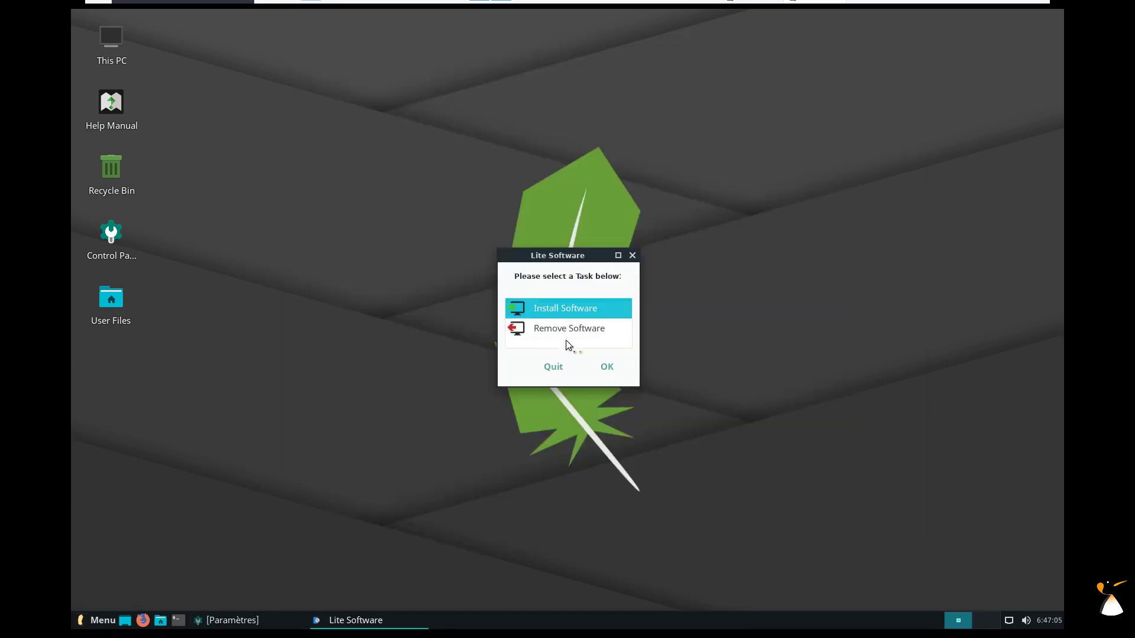
{"action": "left_click", "coordinate": [610, 367]}
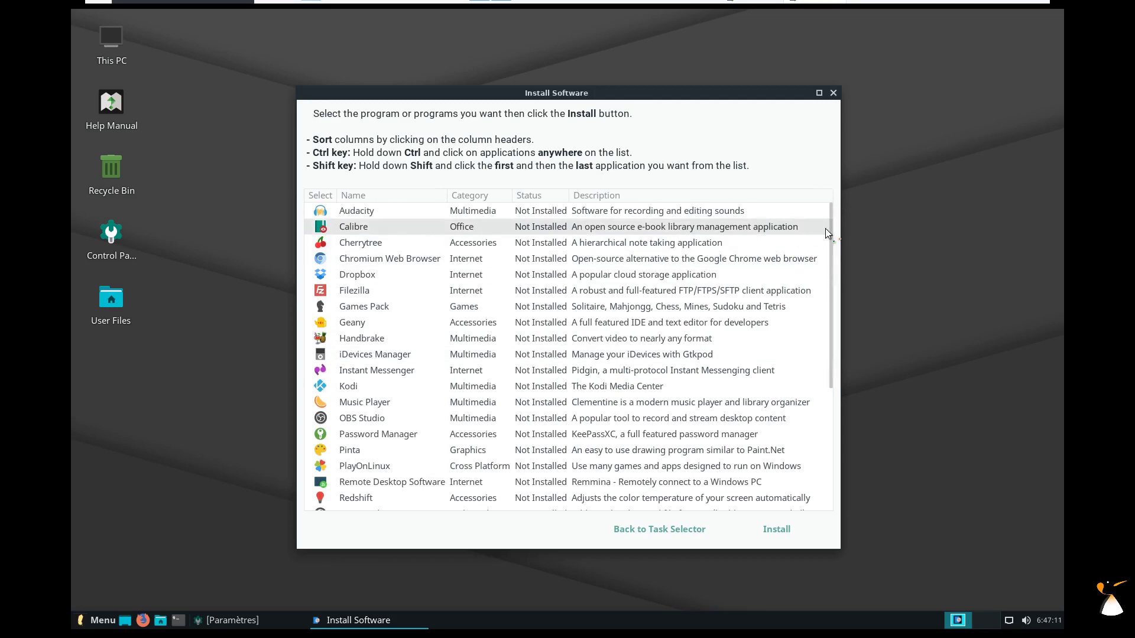
{"action": "mouse_move", "coordinate": [830, 229]}
{"action": "left_mouse_down"}
{"action": "mouse_move", "coordinate": [831, 362]}
{"action": "mouse_move", "coordinate": [830, 218]}
{"action": "mouse_move", "coordinate": [830, 399]}
{"action": "mouse_move", "coordinate": [828, 207]}
{"action": "left_mouse_up"}
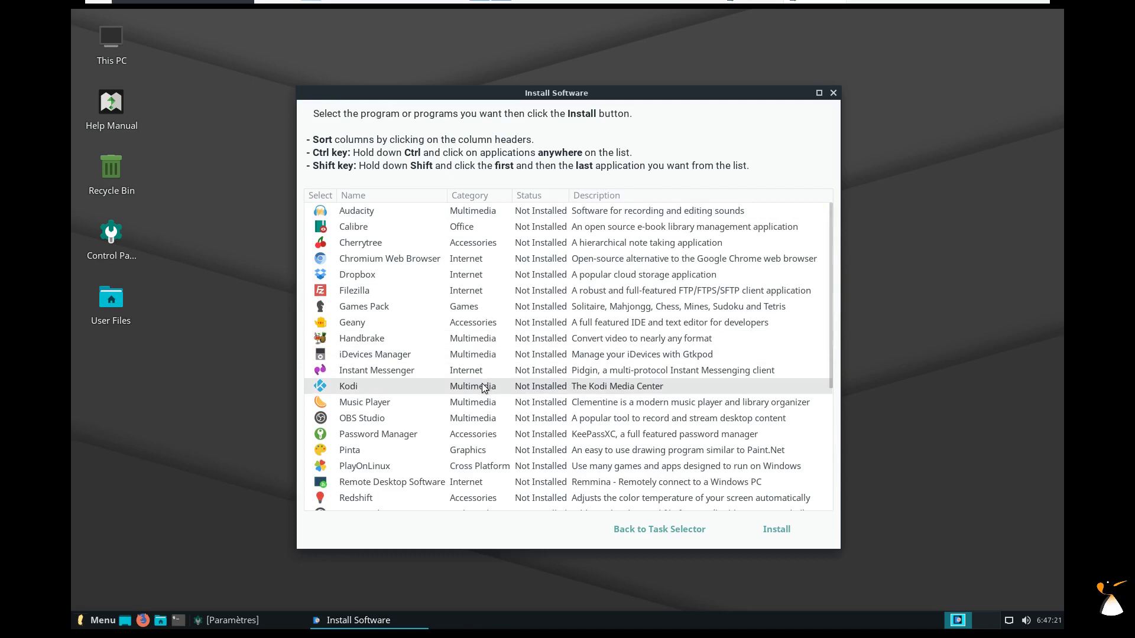
{"action": "scroll", "coordinate": [481, 384], "scroll_direction": "down", "scroll_amount": 1}
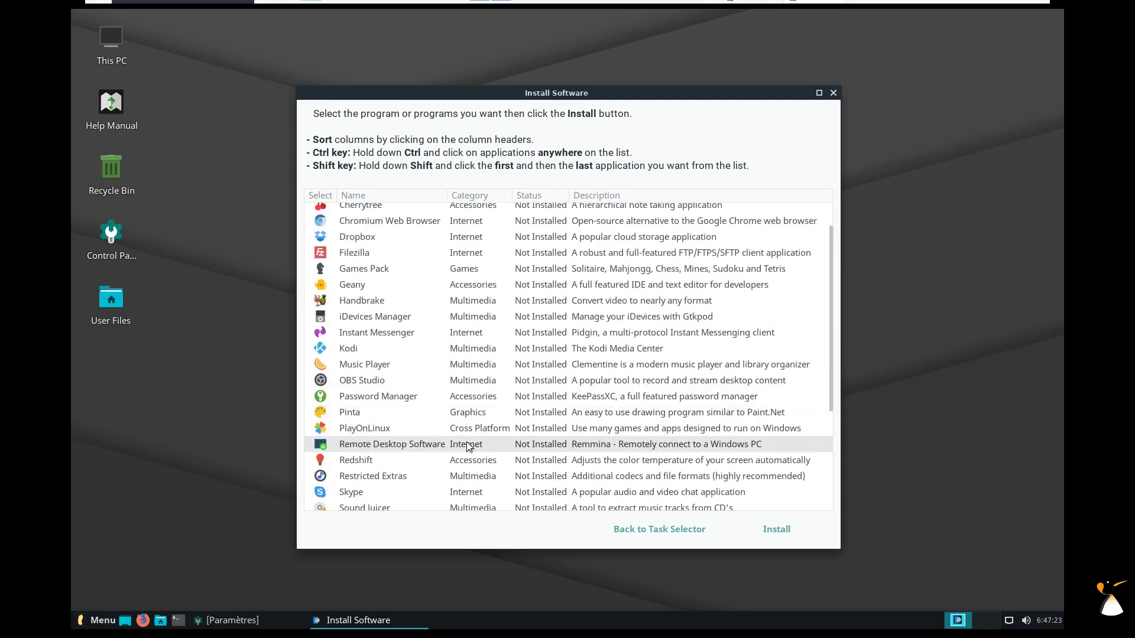
{"action": "left_click", "coordinate": [408, 459]}
{"action": "left_click", "coordinate": [413, 414]}
{"action": "left_click", "coordinate": [417, 367], "text": "ctrl"}
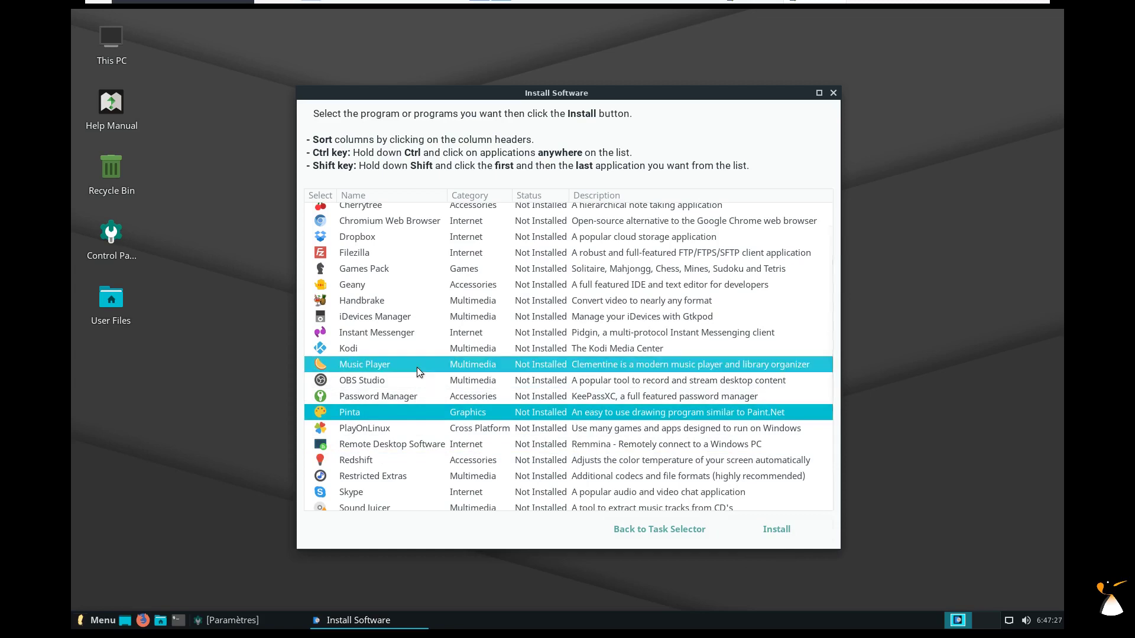
{"action": "left_click", "coordinate": [400, 410]}
{"action": "left_click", "coordinate": [377, 364]}
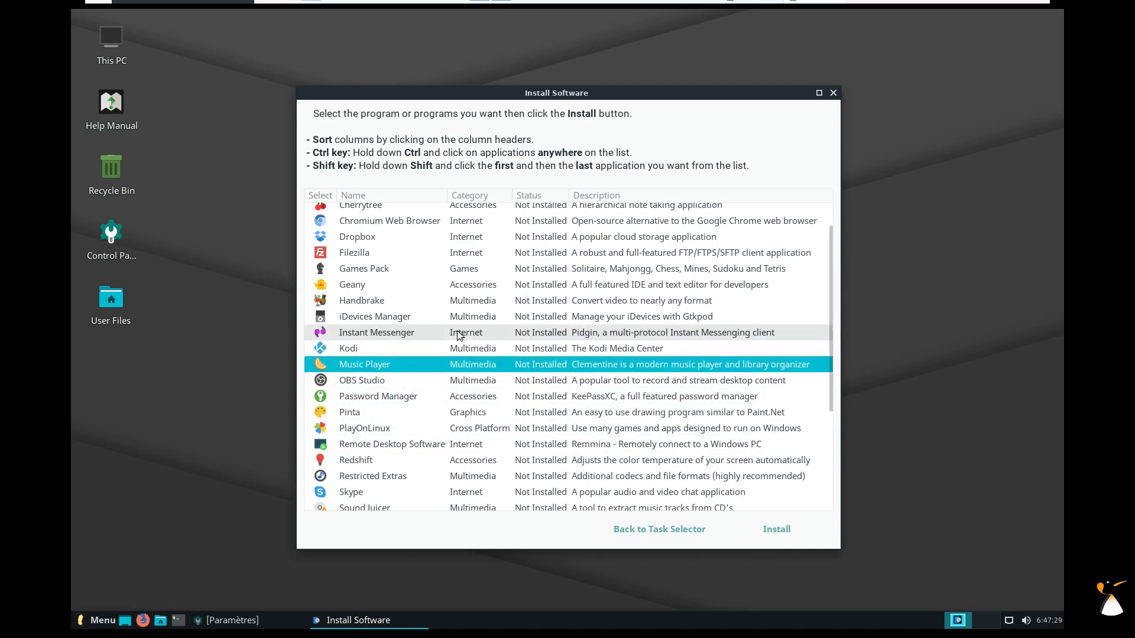
Add Audacity, install it together with Music Player, and dismiss the completion message.
{"action": "scroll", "coordinate": [382, 297], "scroll_direction": "up", "scroll_amount": 1}
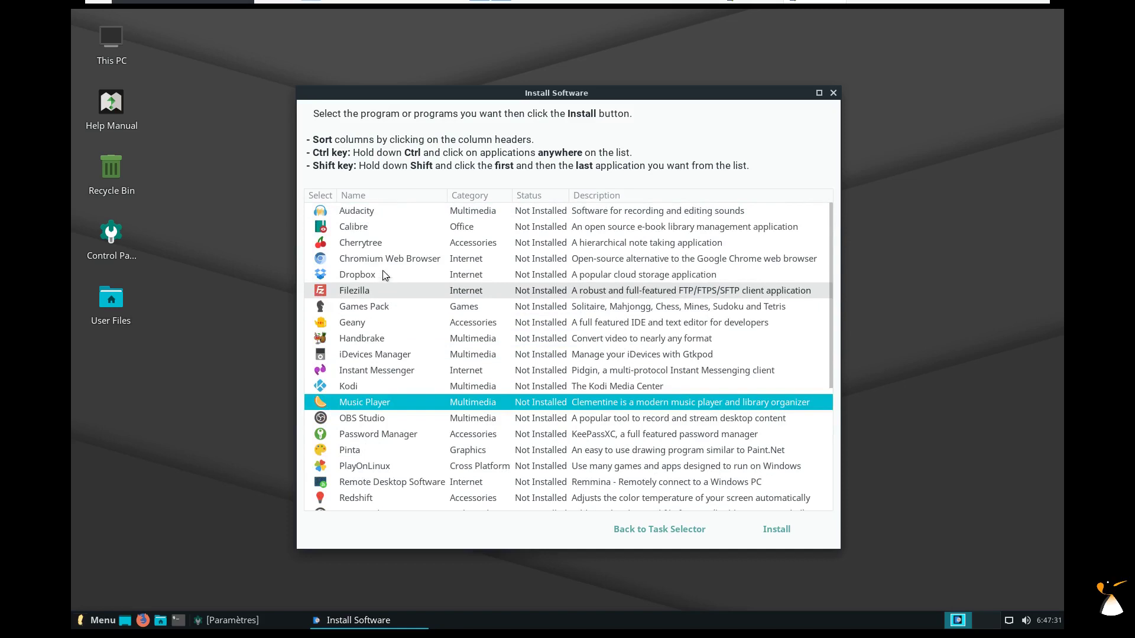
{"action": "left_click", "coordinate": [393, 213], "text": "ctrl"}
{"action": "left_click", "coordinate": [769, 529]}
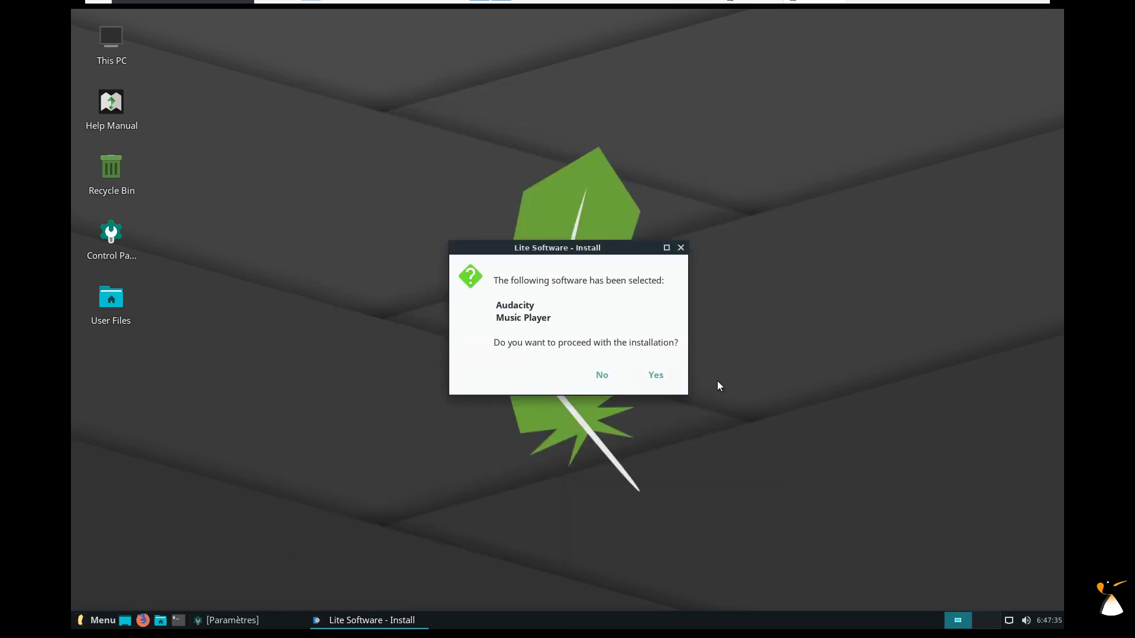
{"action": "left_click", "coordinate": [662, 378]}
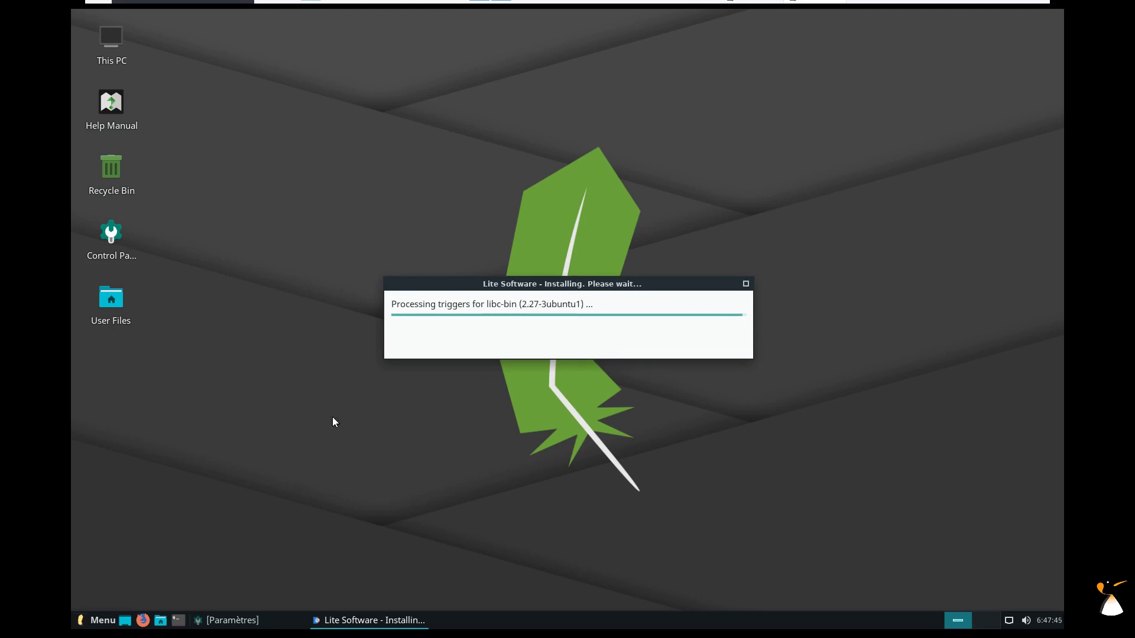
{"action": "left_click", "coordinate": [92, 622]}
{"action": "type", "text": "sy"}
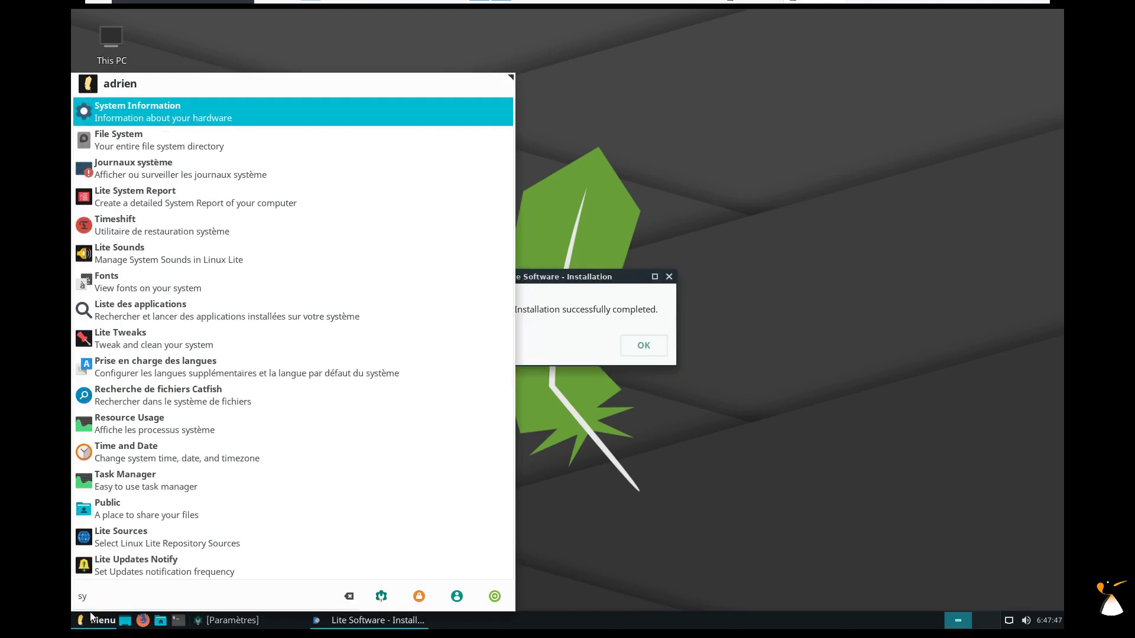
{"action": "left_click", "coordinate": [632, 350]}
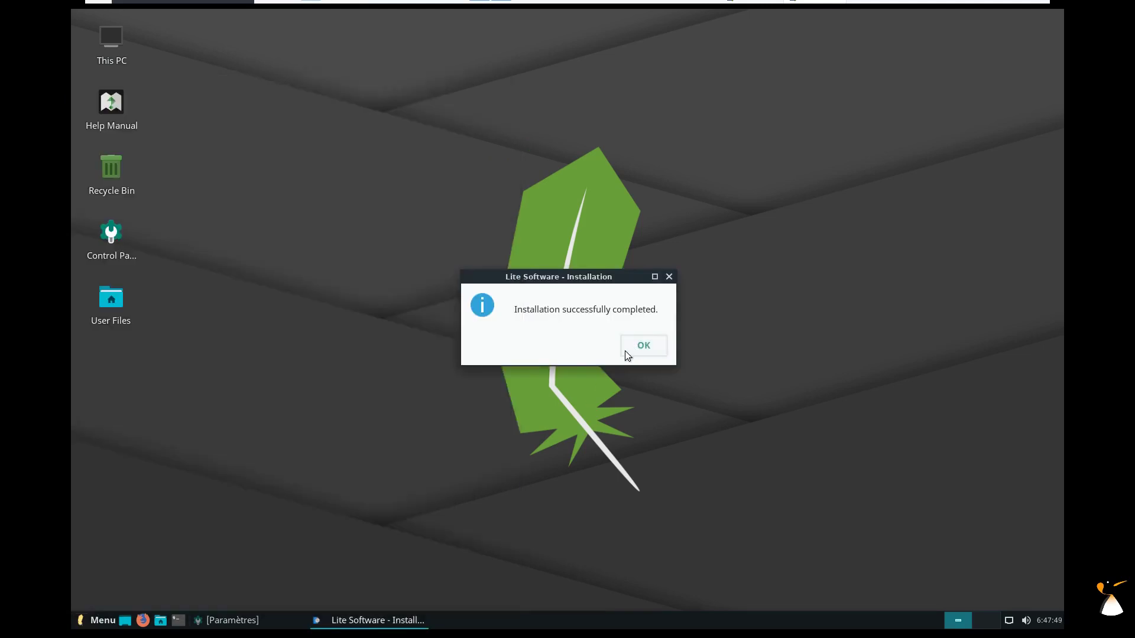
{"action": "left_click", "coordinate": [641, 347]}
{"action": "left_click", "coordinate": [563, 328]}
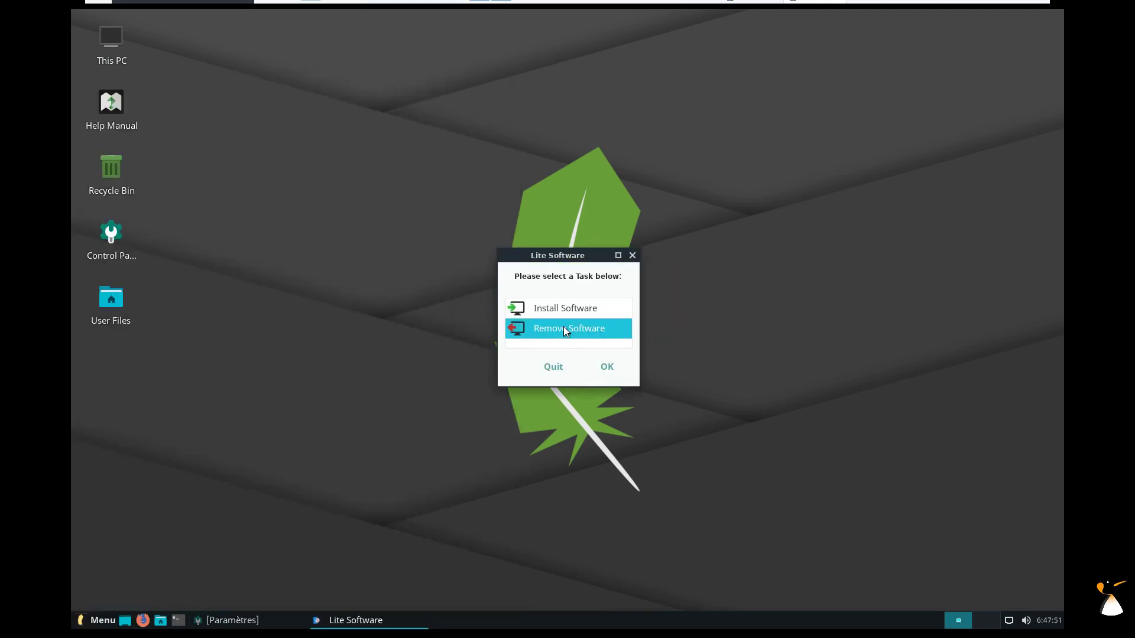
Open the Remove Software task, go back, and quit Lite Software.
{"action": "left_click", "coordinate": [608, 367]}
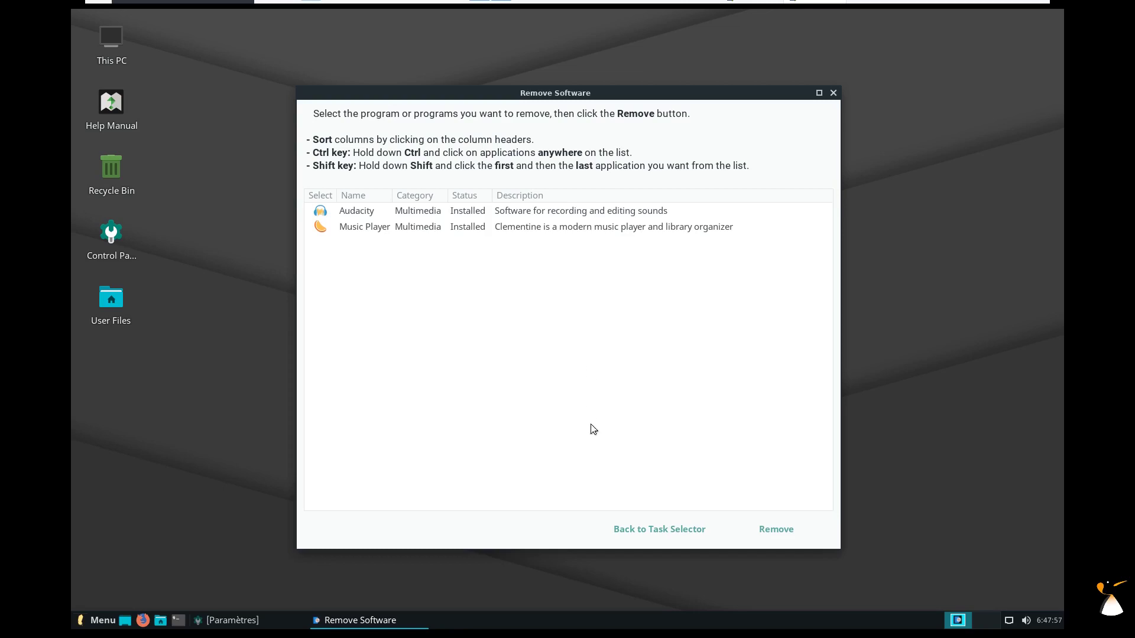
{"action": "left_click", "coordinate": [832, 92]}
{"action": "left_click", "coordinate": [545, 366]}
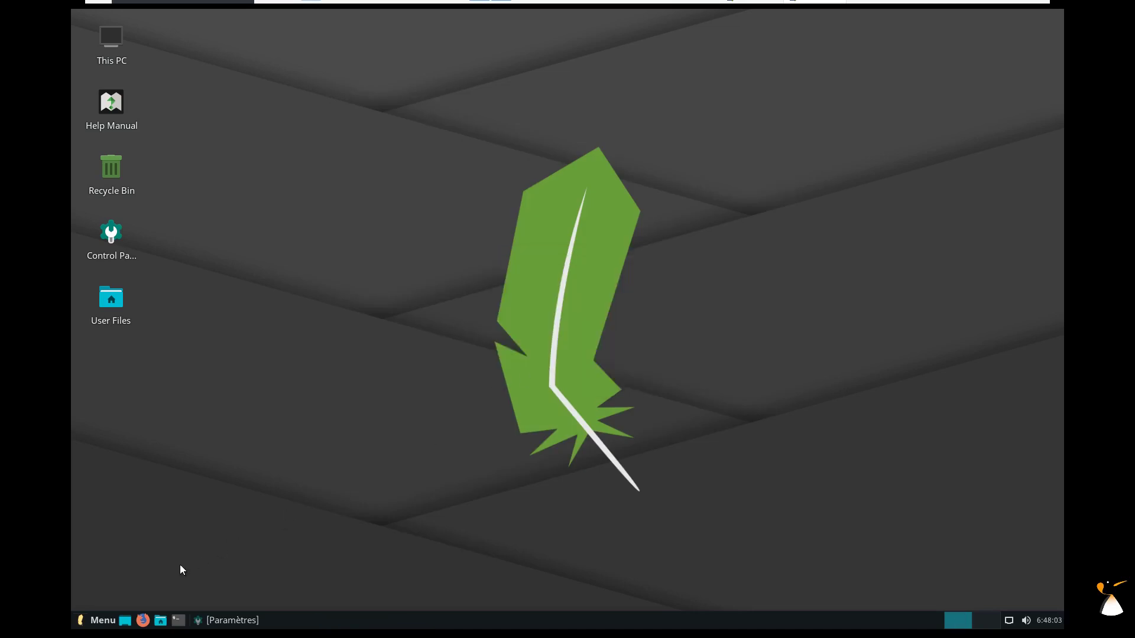
Launch Synaptic Package Manager from the Système menu with the admin password, then close it.
{"action": "left_click", "coordinate": [98, 620]}
{"action": "left_click", "coordinate": [183, 372]}
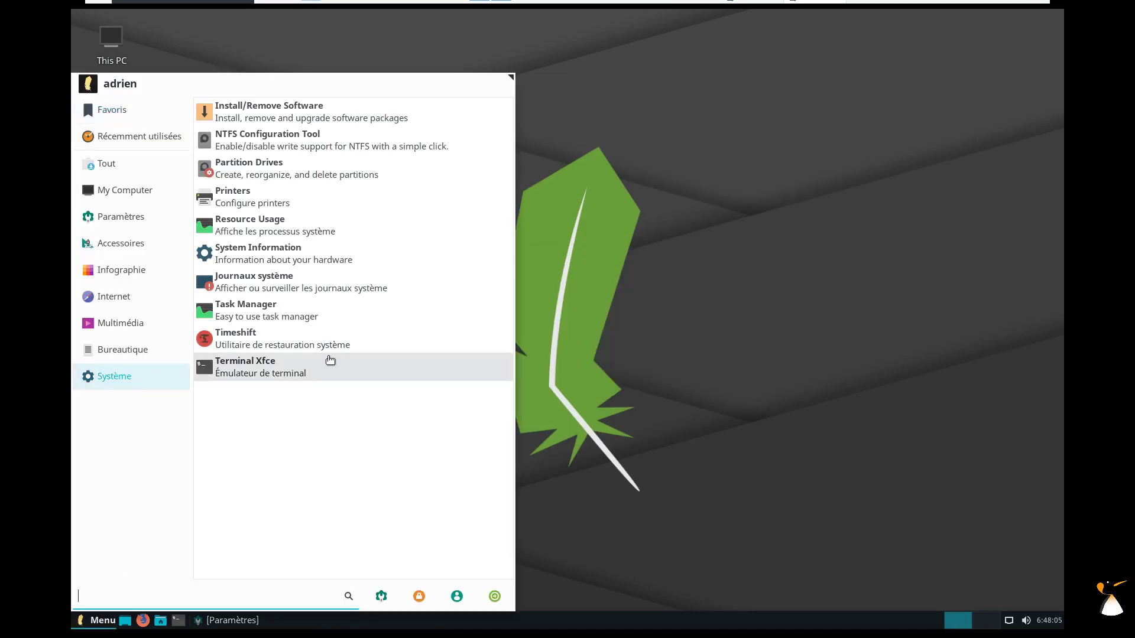
{"action": "left_click", "coordinate": [283, 107]}
{"action": "key", "text": "Return"}
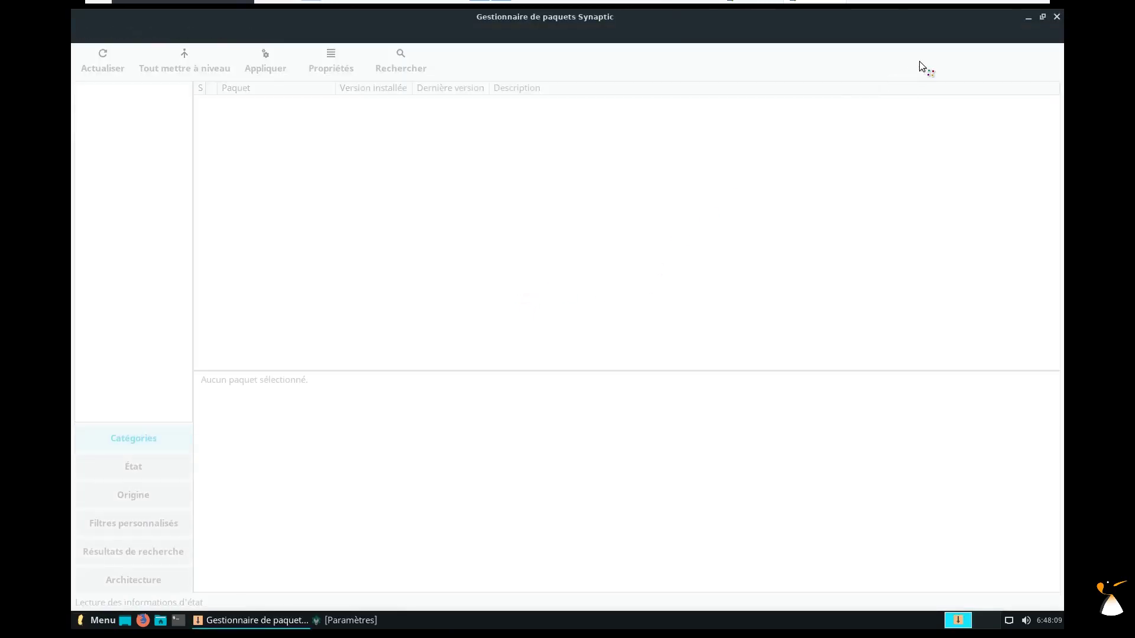
{"action": "left_click", "coordinate": [1057, 17]}
Browse the application menu and dismiss it without launching anything.
{"action": "left_click", "coordinate": [97, 620]}
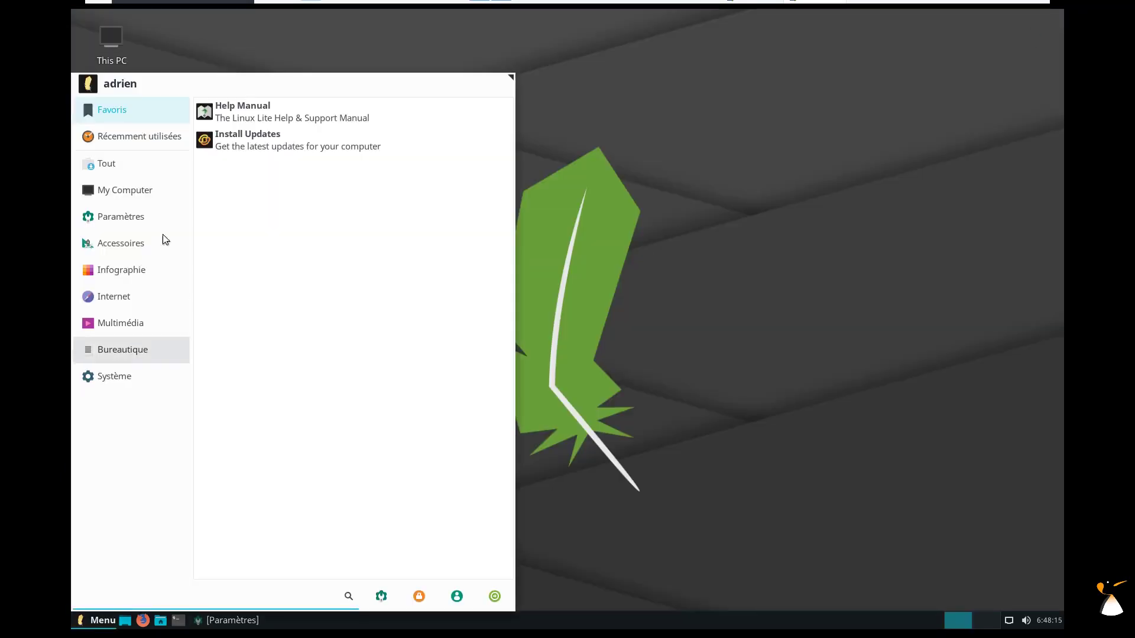
{"action": "mouse_move", "coordinate": [117, 278]}
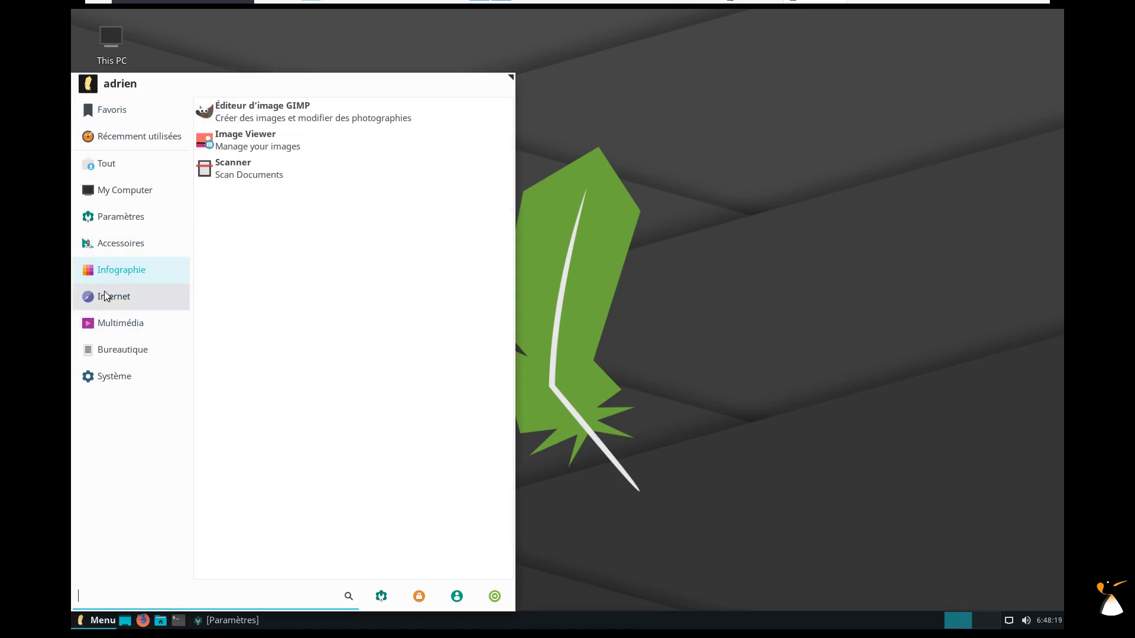
{"action": "mouse_move", "coordinate": [105, 321]}
{"action": "key", "text": "Escape"}
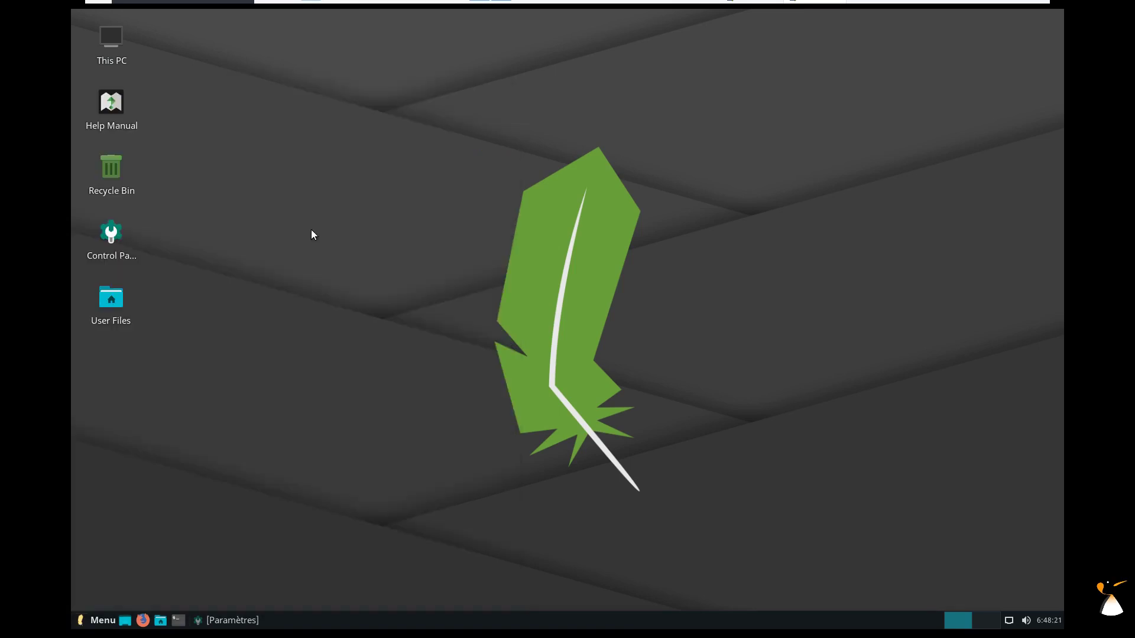
{"action": "left_click", "coordinate": [97, 620]}
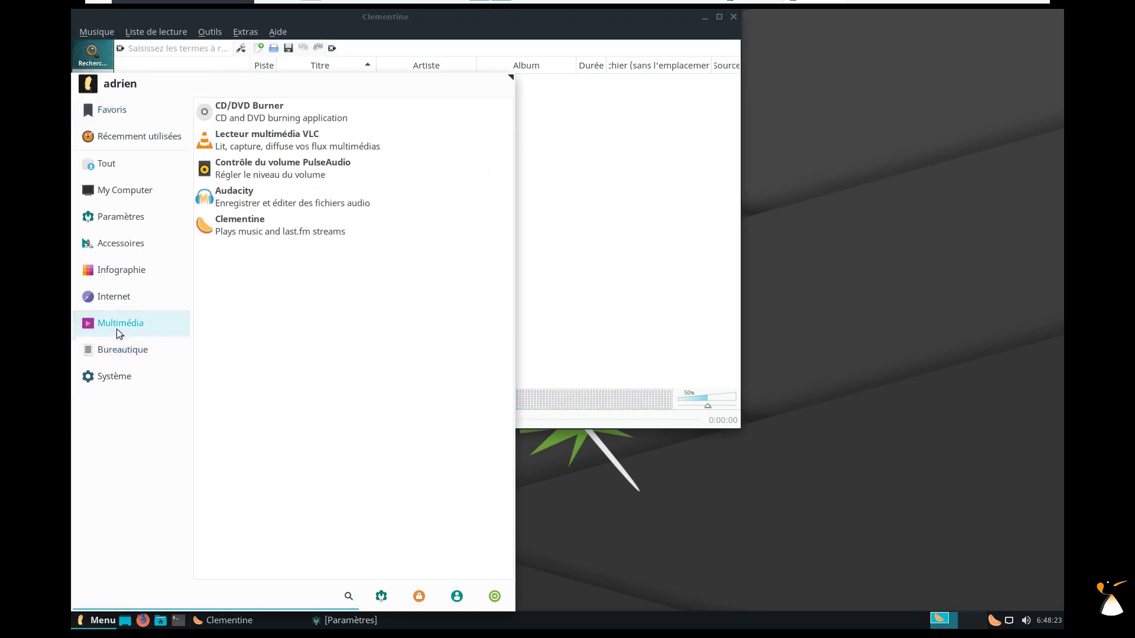
{"action": "mouse_move", "coordinate": [122, 330]}
{"action": "left_click", "coordinate": [337, 204]}
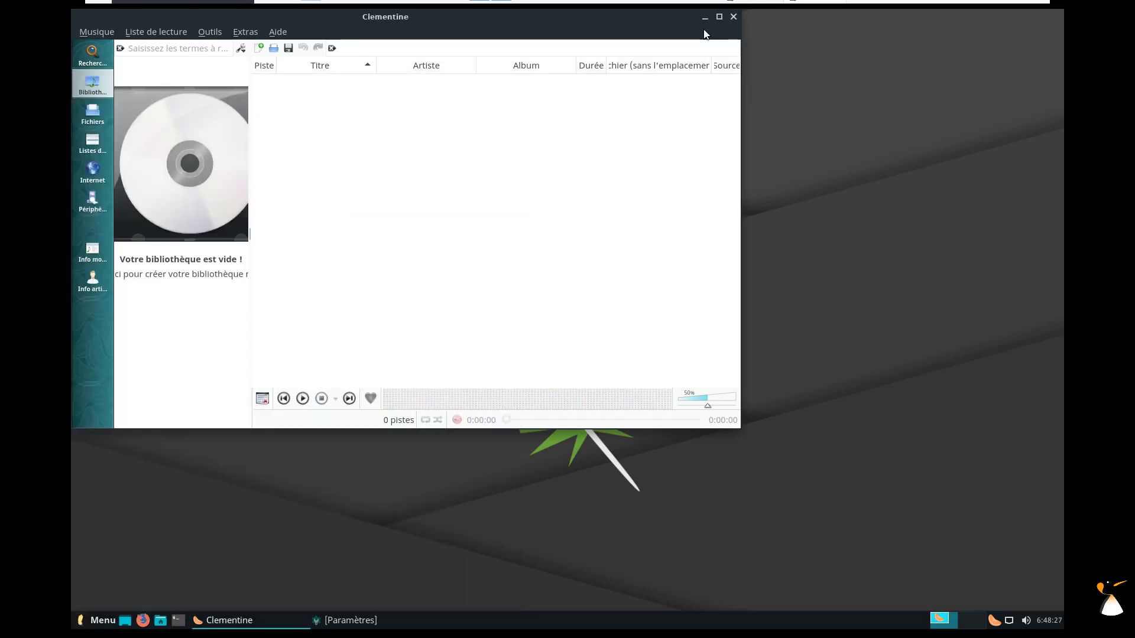
{"action": "left_click", "coordinate": [687, 304]}
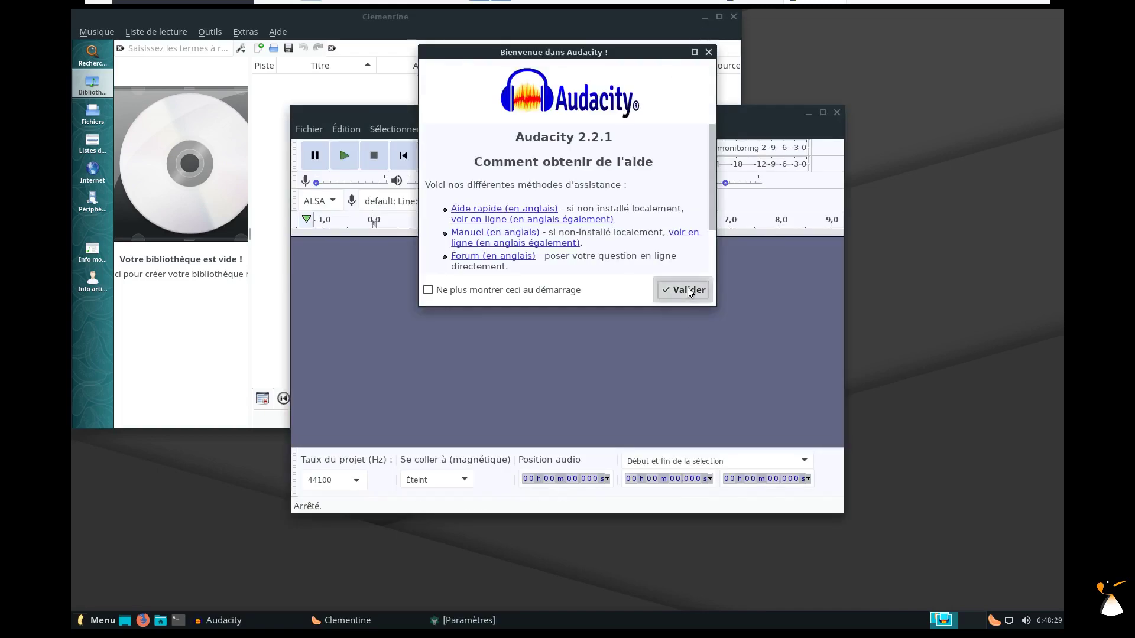
{"action": "left_click_drag", "start_coordinate": [612, 111], "coordinate": [763, 130]}
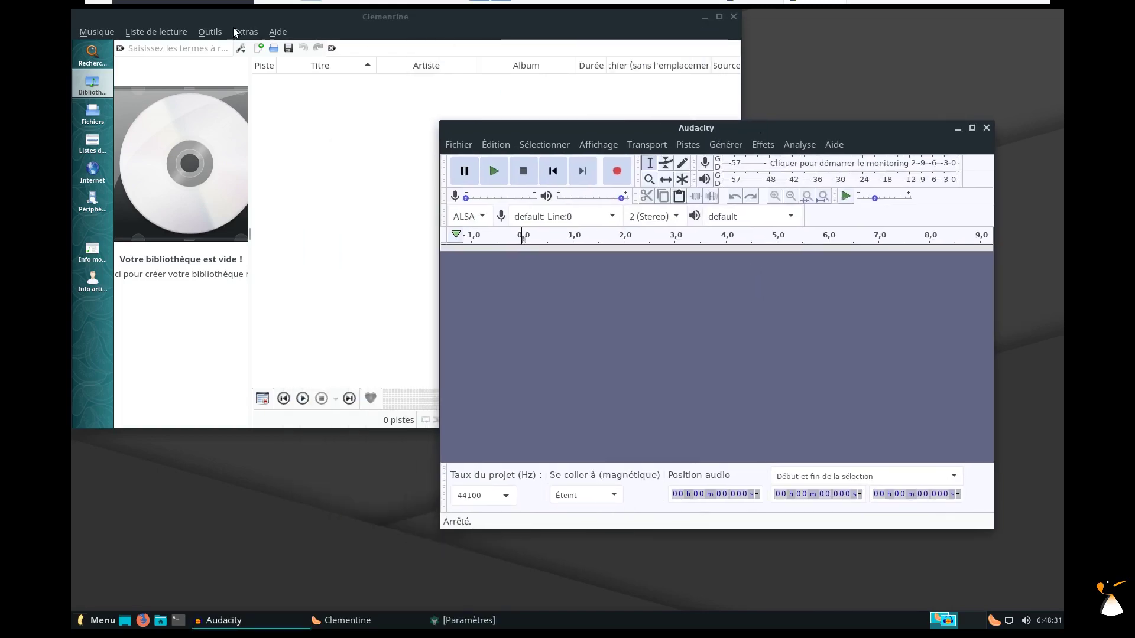
{"action": "left_click", "coordinate": [210, 32]}
{"action": "mouse_move", "coordinate": [272, 37]}
{"action": "left_click", "coordinate": [789, 130]}
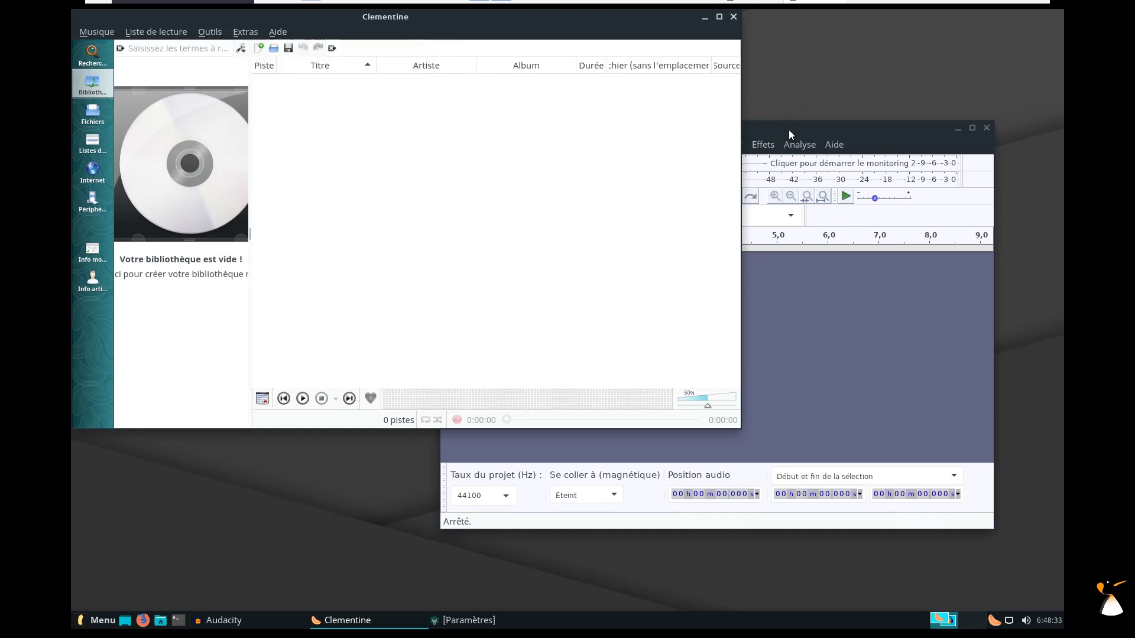
{"action": "left_click", "coordinate": [761, 129]}
{"action": "left_click", "coordinate": [557, 147]}
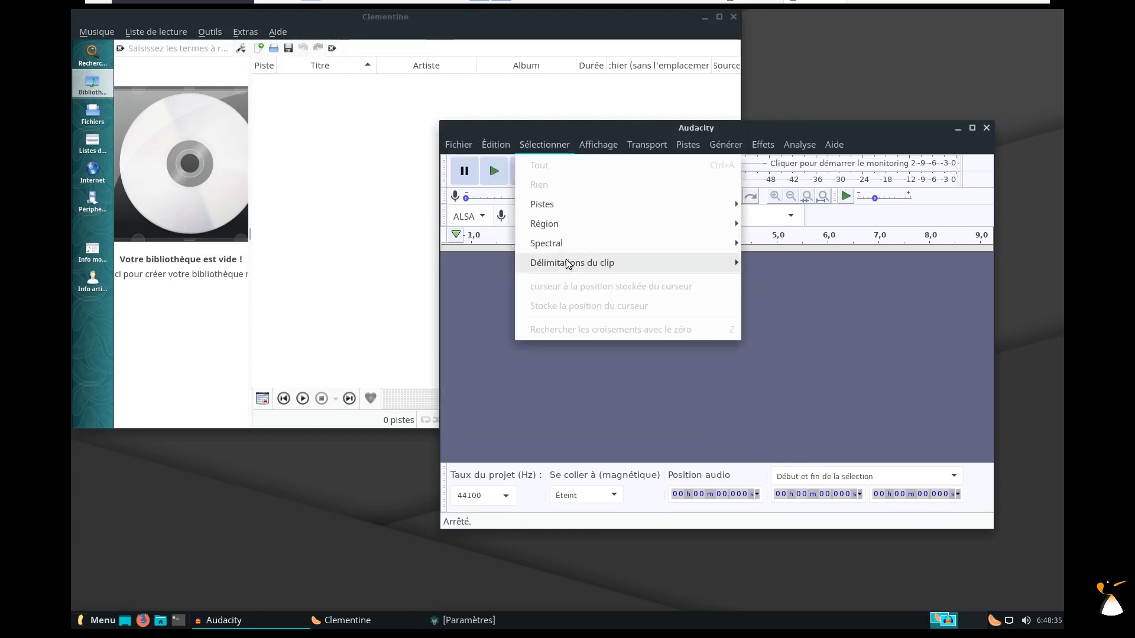
{"action": "mouse_move", "coordinate": [647, 146]}
{"action": "mouse_move", "coordinate": [646, 179]}
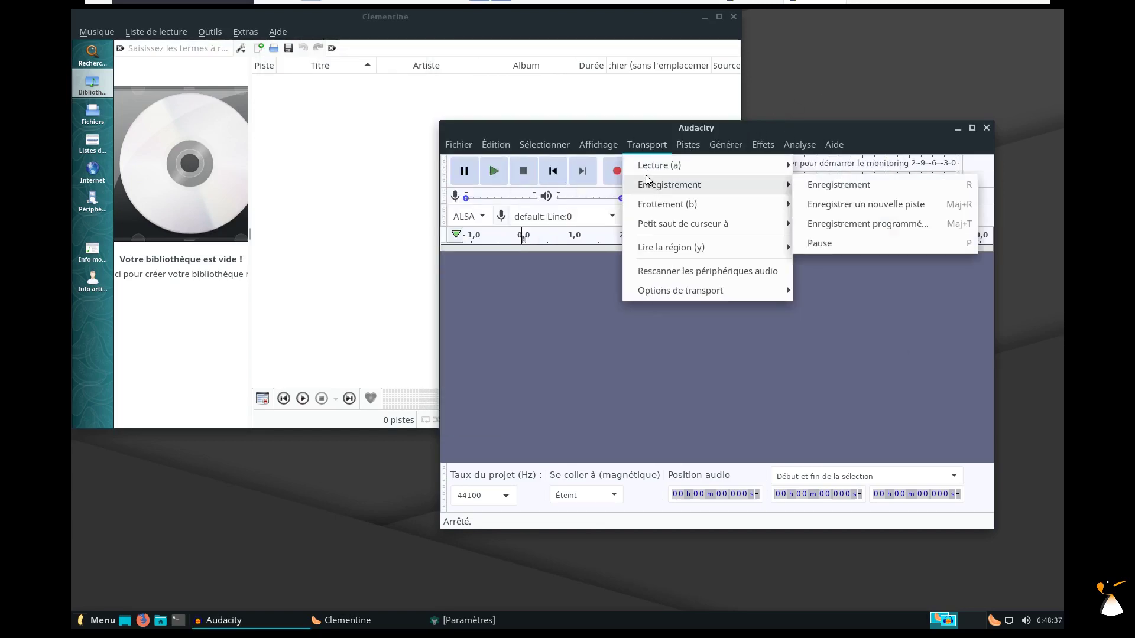
{"action": "mouse_move", "coordinate": [687, 145]}
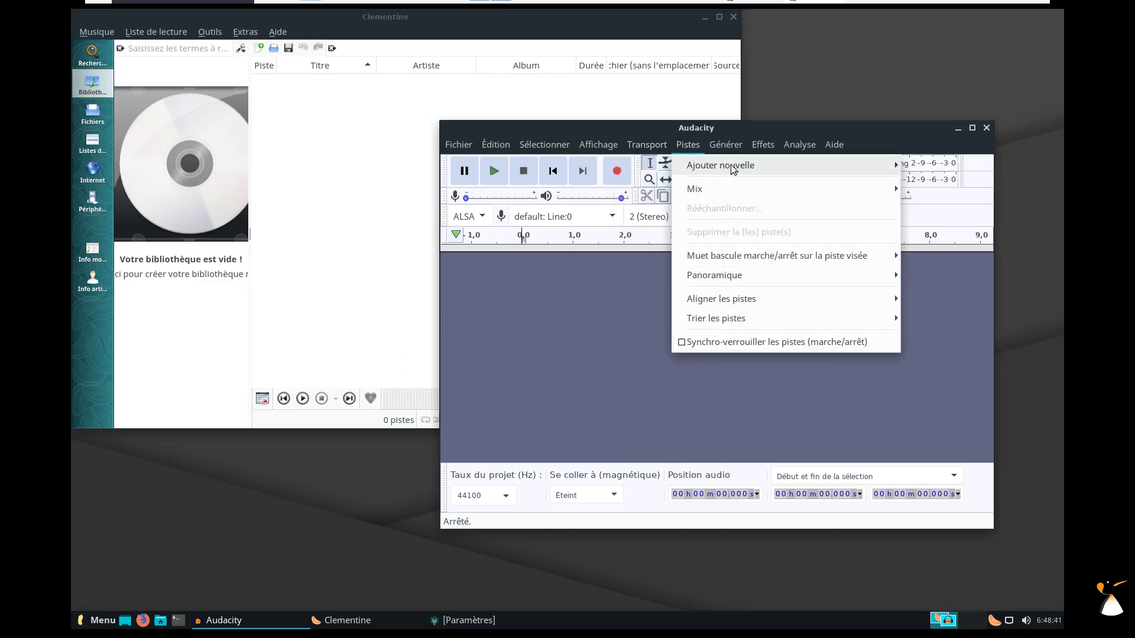
{"action": "left_click", "coordinate": [239, 32]}
{"action": "left_click", "coordinate": [240, 34]}
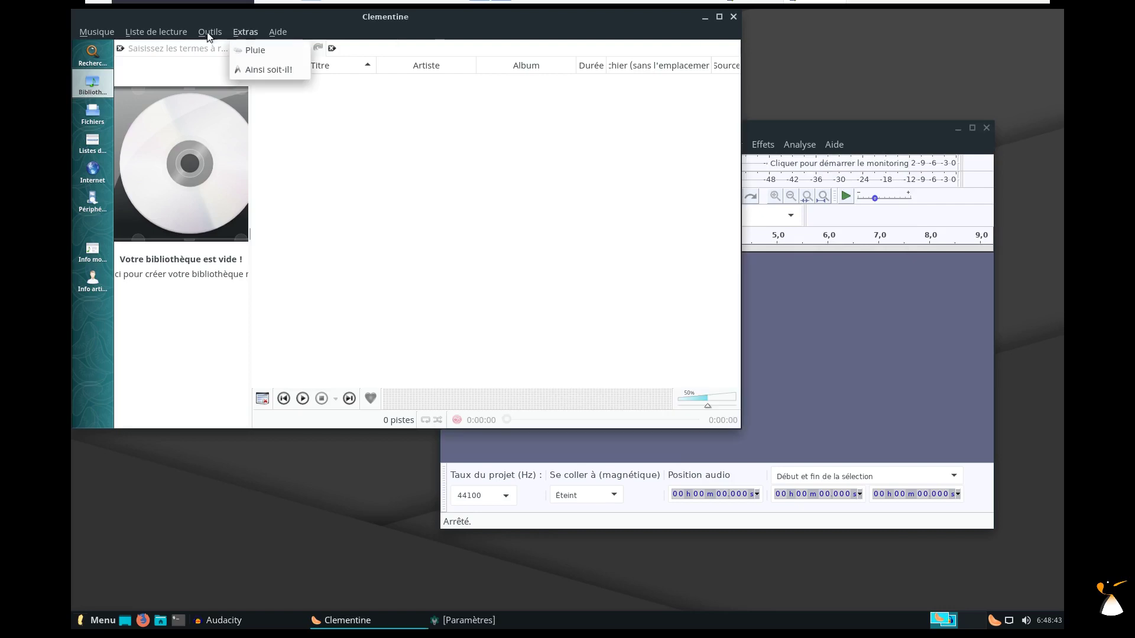
{"action": "mouse_move", "coordinate": [157, 31]}
{"action": "mouse_move", "coordinate": [193, 118]}
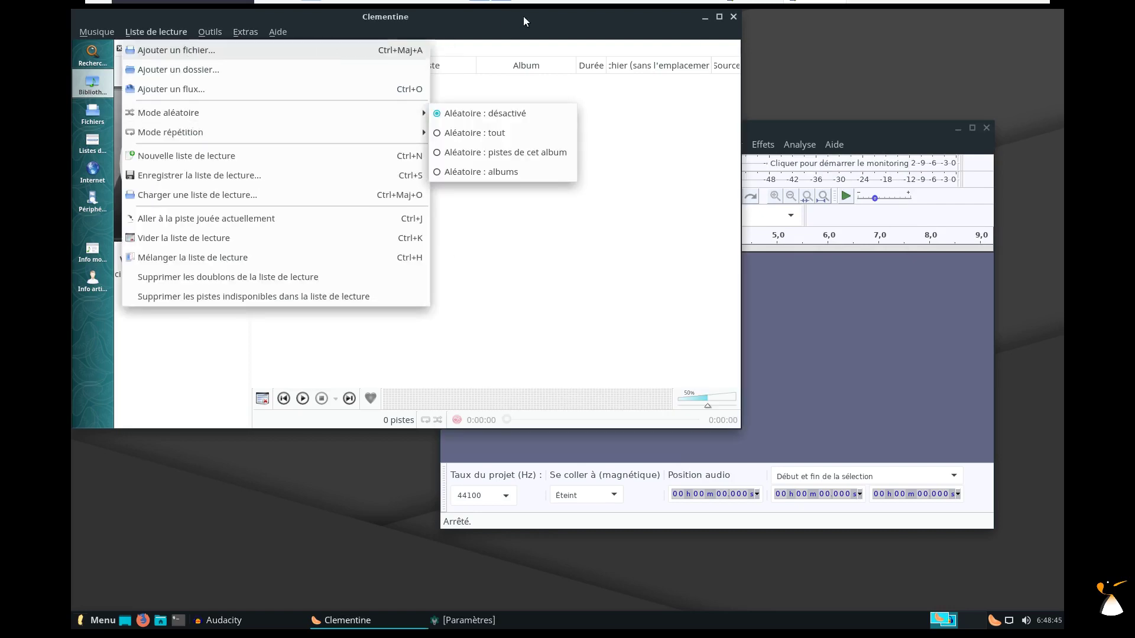
{"action": "left_click", "coordinate": [734, 16]}
{"action": "left_click", "coordinate": [734, 16]}
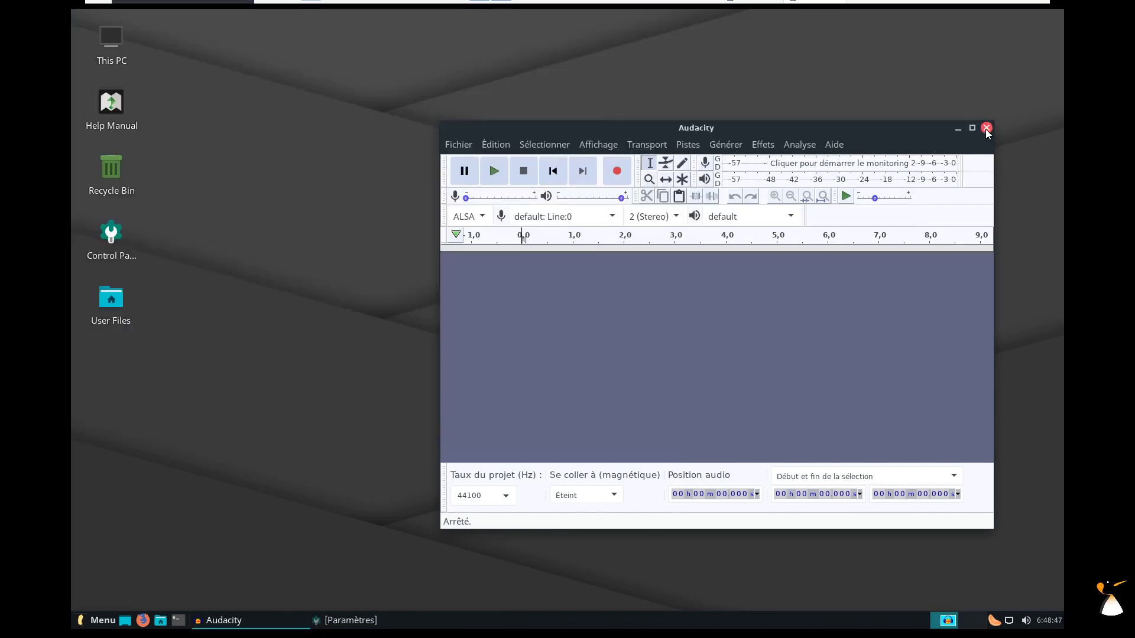
{"action": "left_click", "coordinate": [985, 129]}
Enable the login sound in Lite Sounds, close it, and launch Lite Sources.
{"action": "left_click", "coordinate": [220, 615]}
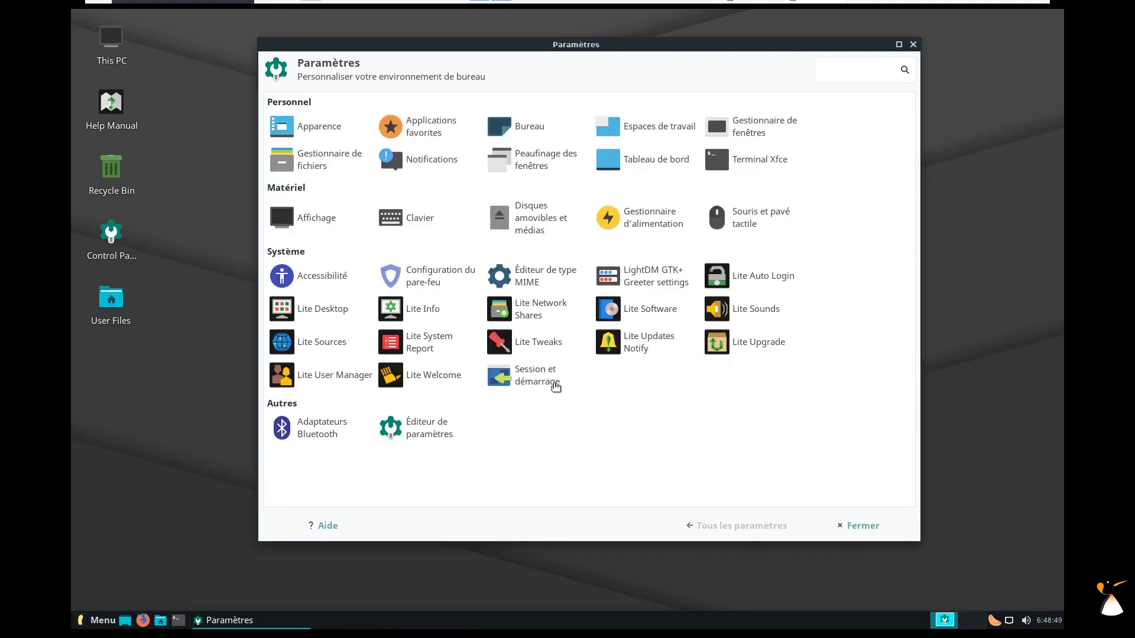
{"action": "left_click", "coordinate": [755, 313]}
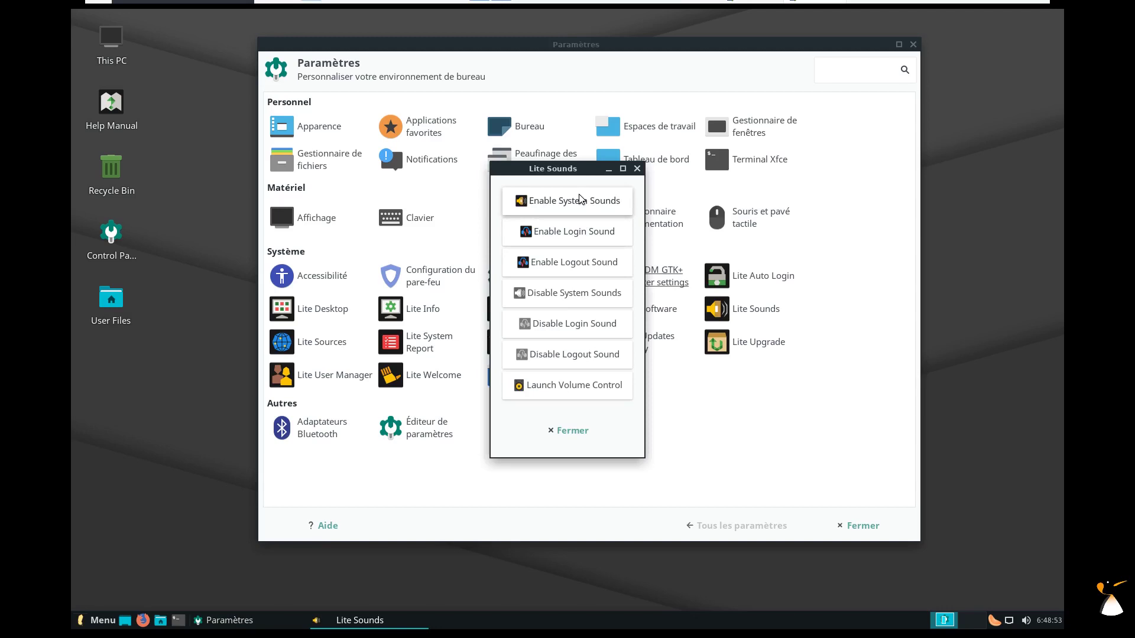
{"action": "left_click", "coordinate": [569, 242]}
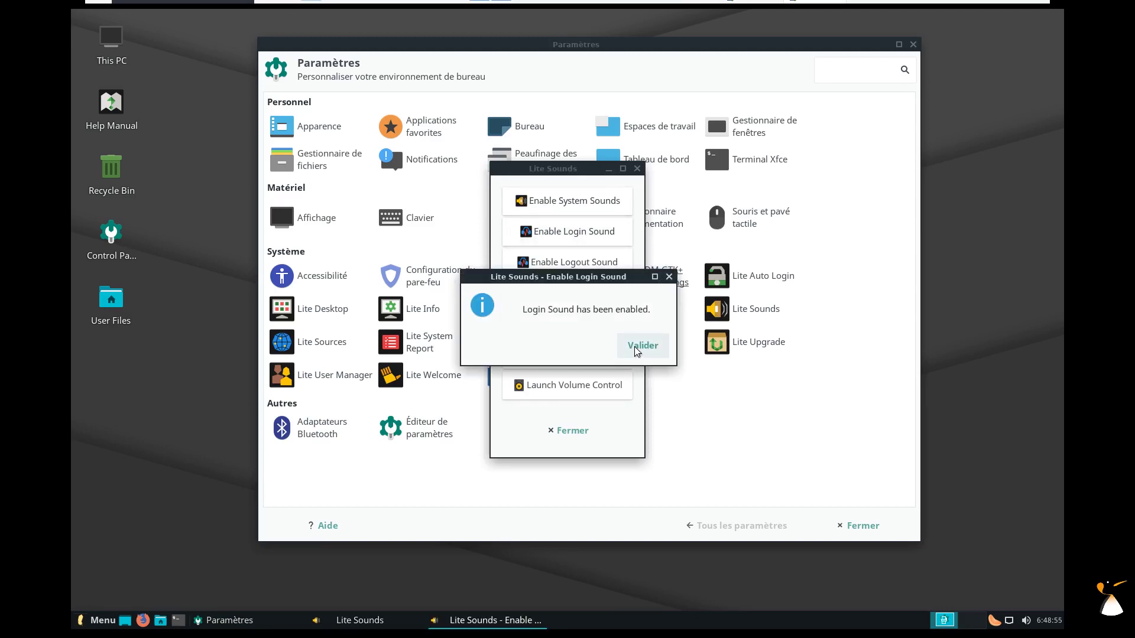
{"action": "left_click", "coordinate": [640, 348]}
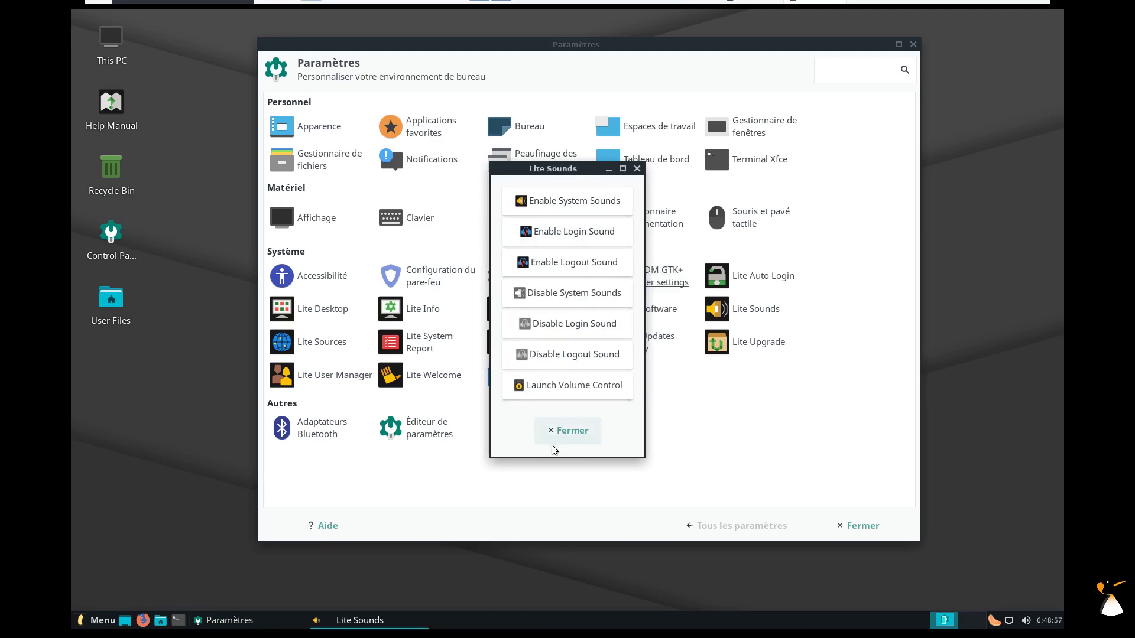
{"action": "left_click", "coordinate": [572, 436]}
{"action": "left_click", "coordinate": [319, 346]}
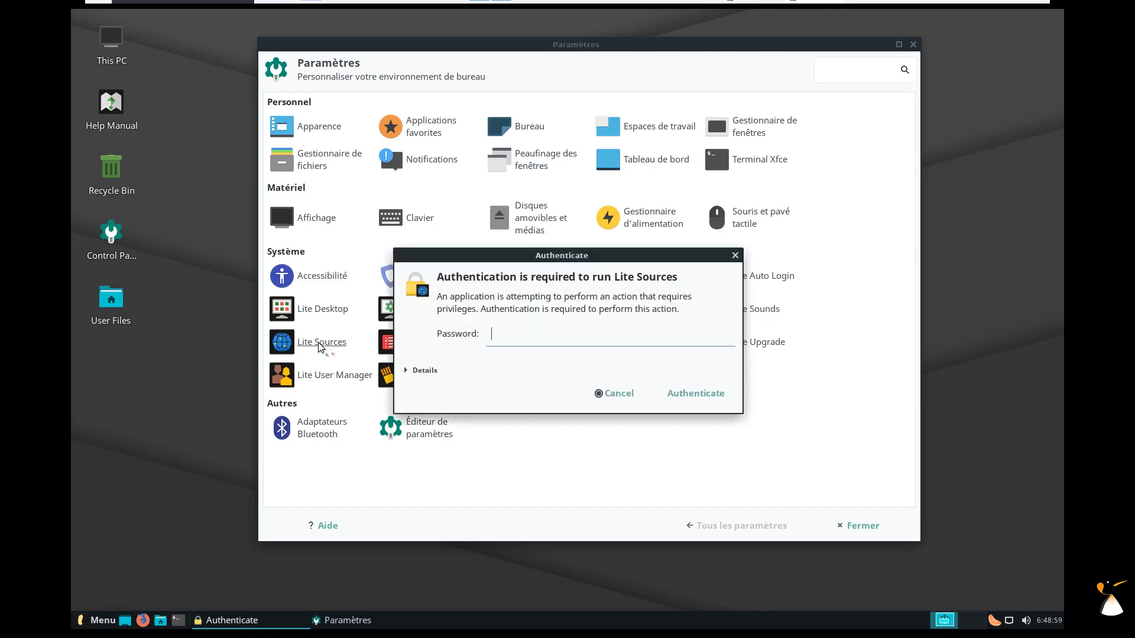
Authenticate Lite Sources and run the repository mirror status check with France selected.
{"action": "key", "text": "Return"}
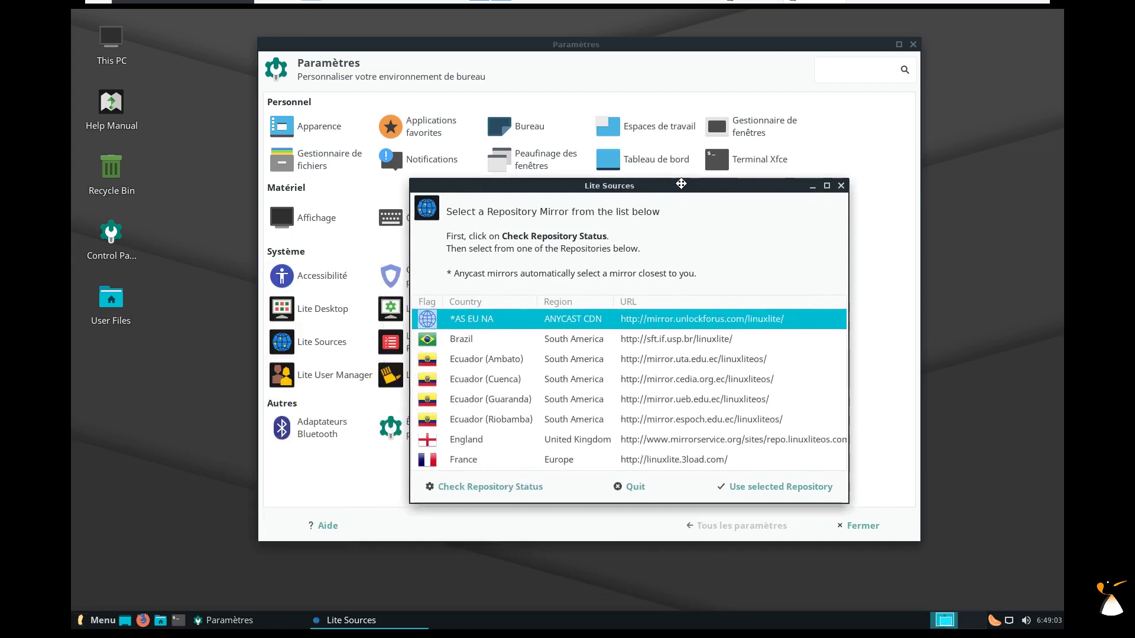
{"action": "scroll", "coordinate": [833, 310], "scroll_direction": "down", "scroll_amount": 2}
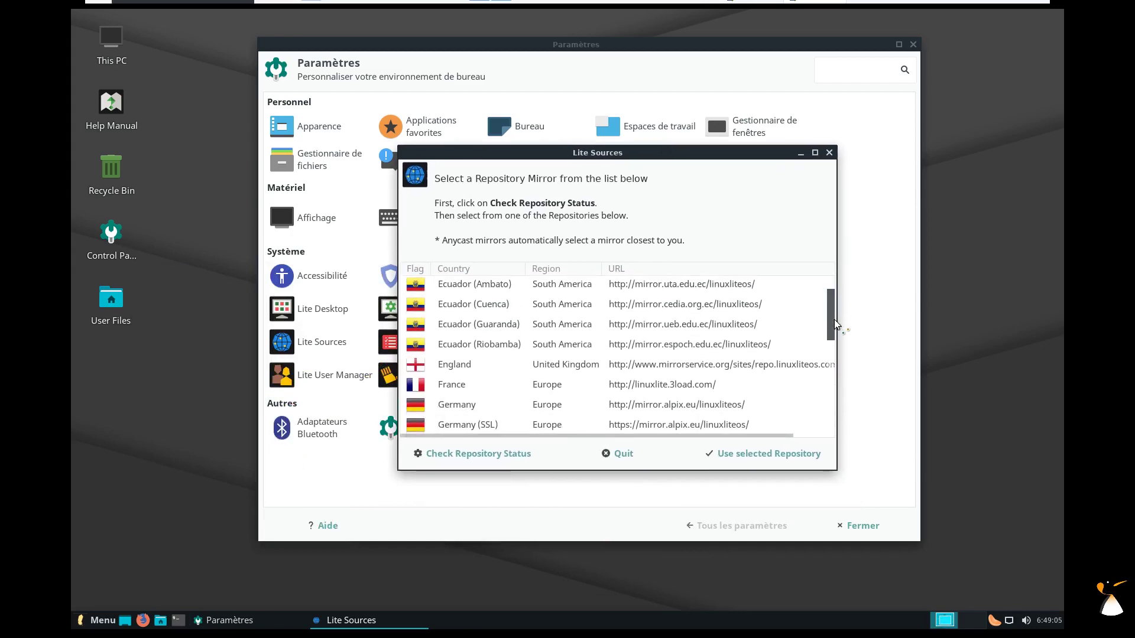
{"action": "left_click", "coordinate": [604, 378]}
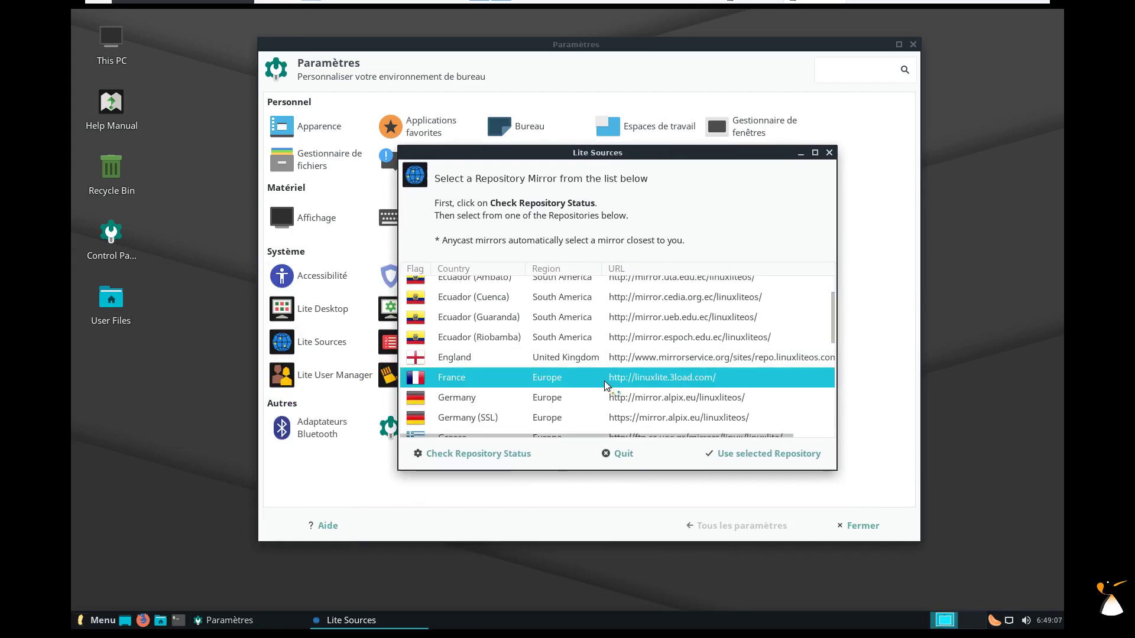
{"action": "left_click", "coordinate": [502, 454]}
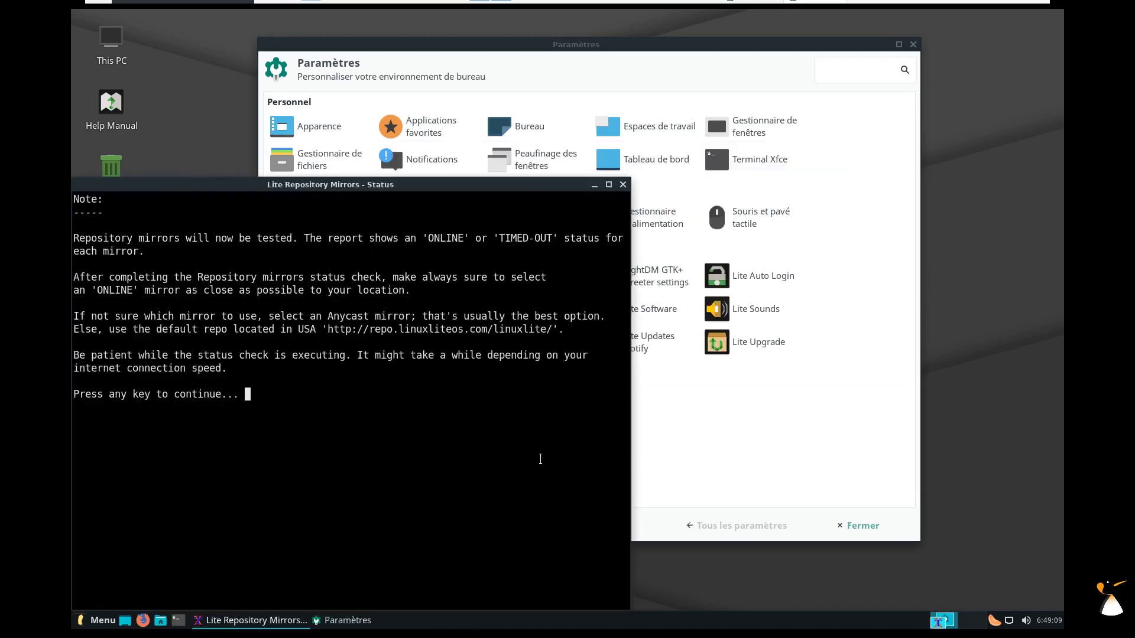
{"action": "key", "text": "Return"}
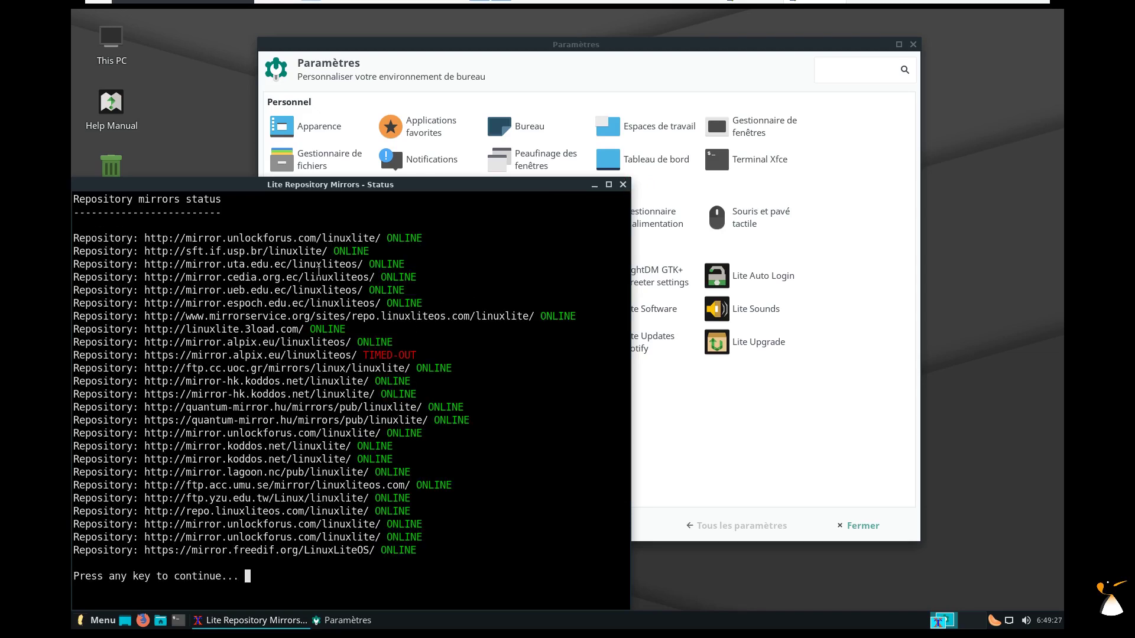
{"action": "key", "text": "Return"}
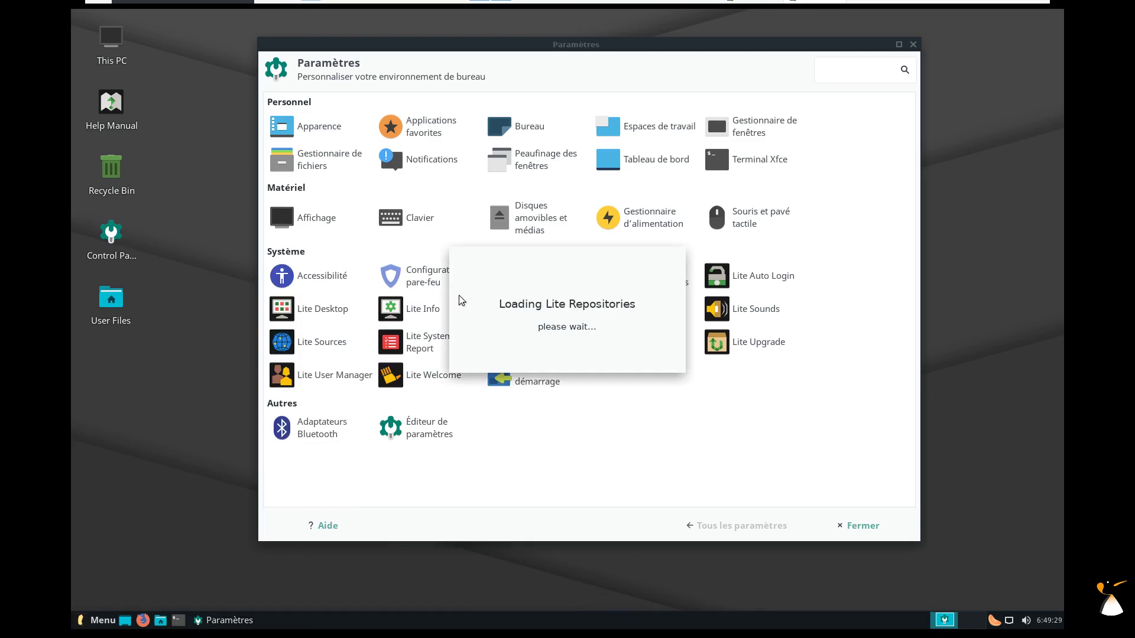
Switch the repository mirror to France (linuxlite.3load.com) and reopen Lite Sources.
{"action": "scroll", "coordinate": [427, 389], "scroll_direction": "down", "scroll_amount": 3}
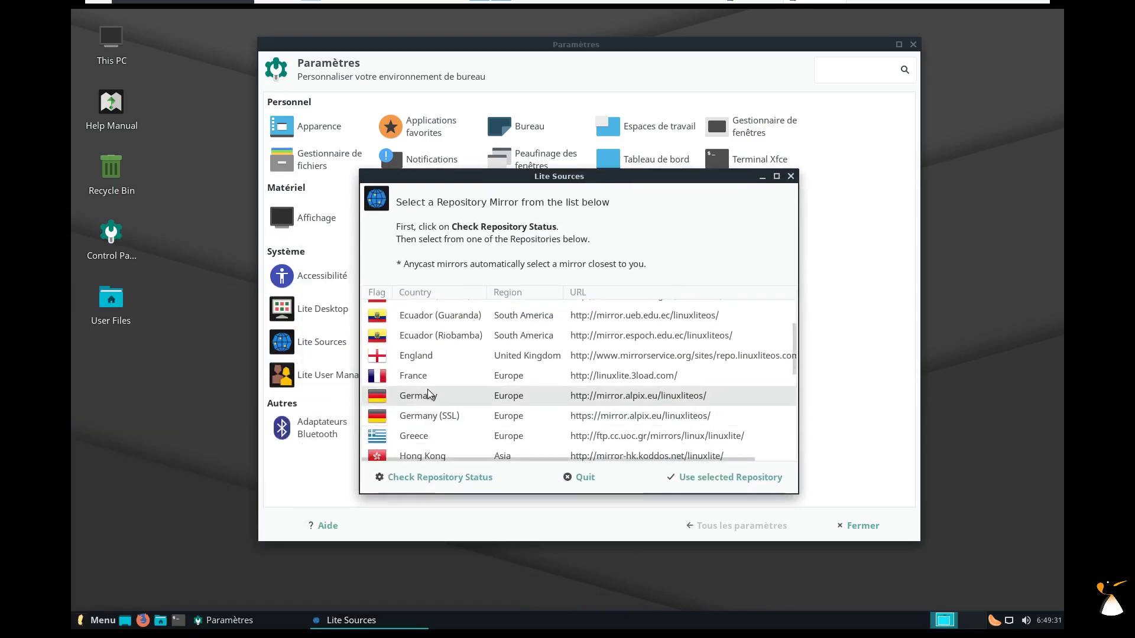
{"action": "left_click", "coordinate": [431, 376]}
{"action": "left_click", "coordinate": [753, 482]}
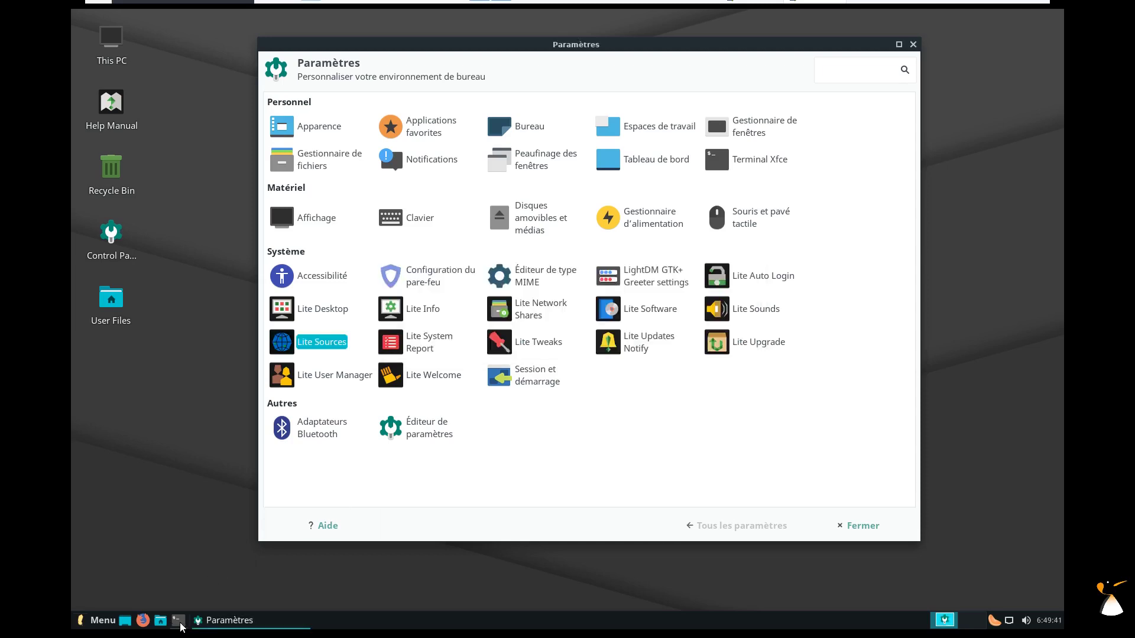
{"action": "left_click", "coordinate": [660, 367]}
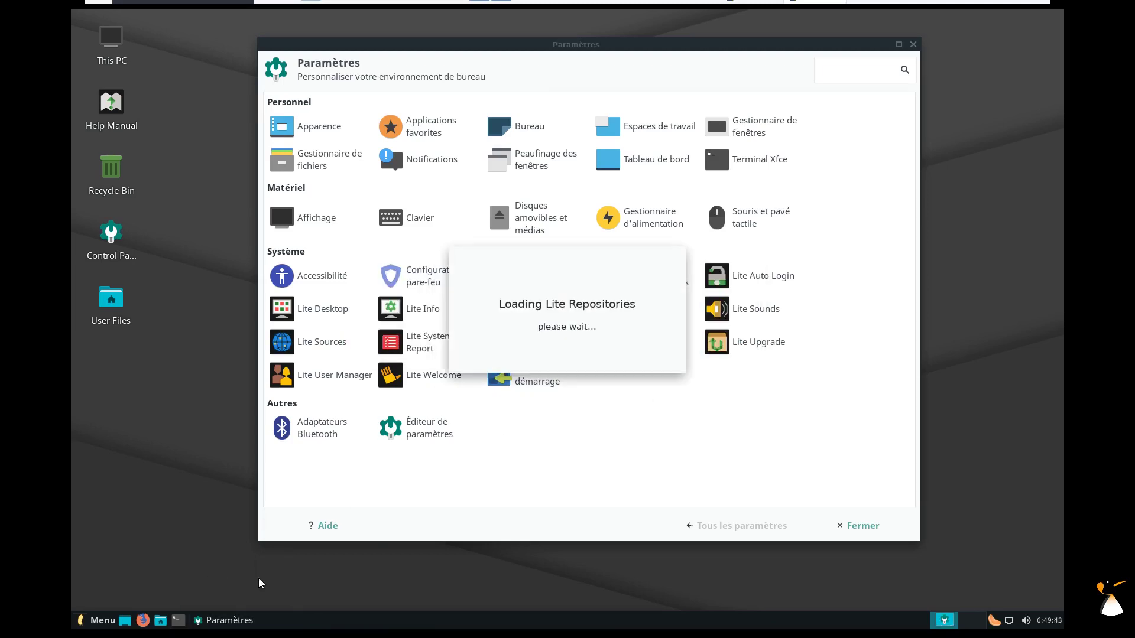
Close Lite Sources and read /etc/apt/sources.list with less in a terminal, then exit.
{"action": "left_click", "coordinate": [179, 624]}
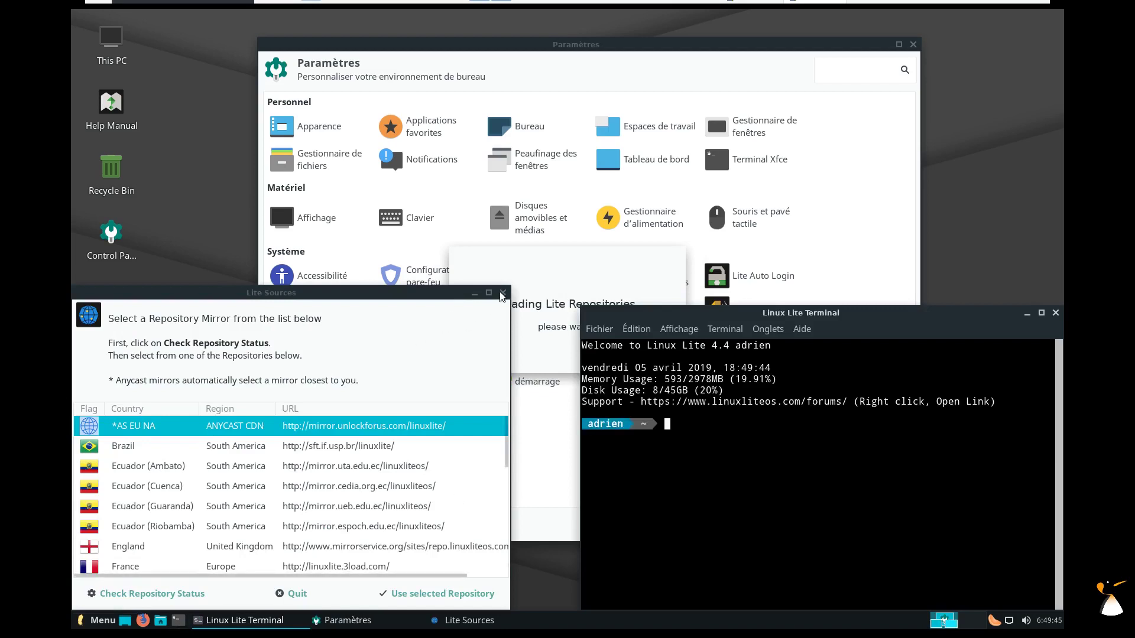
{"action": "left_click", "coordinate": [503, 293]}
{"action": "left_click_drag", "start_coordinate": [699, 320], "coordinate": [446, 156]}
{"action": "type", "text": "less /etc/apt/sources.list"}
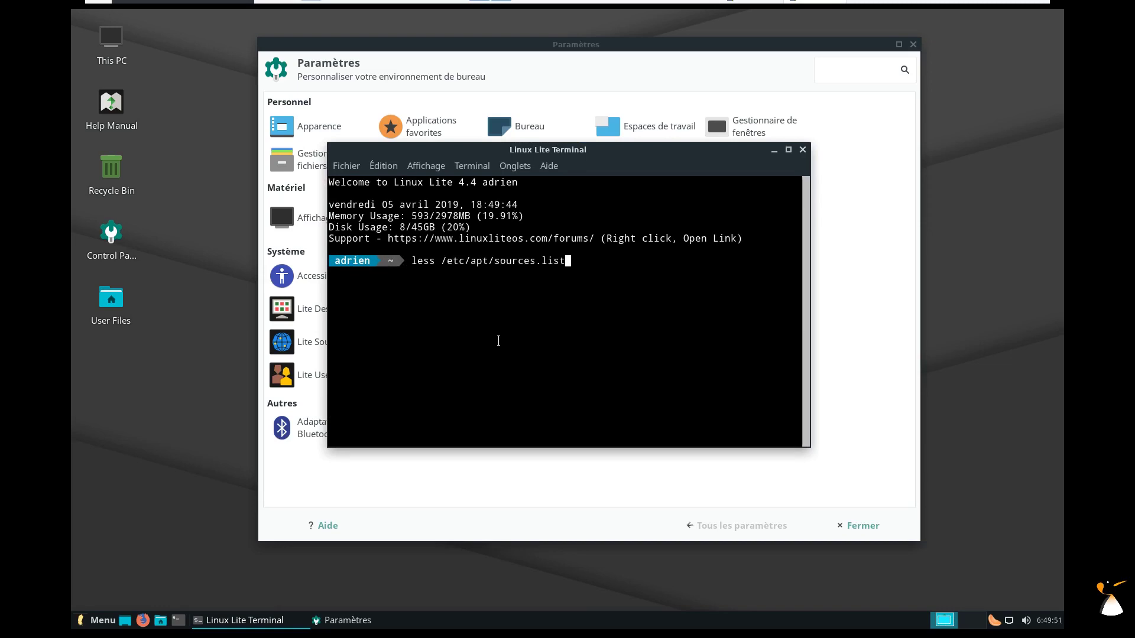
{"action": "key", "text": "Return"}
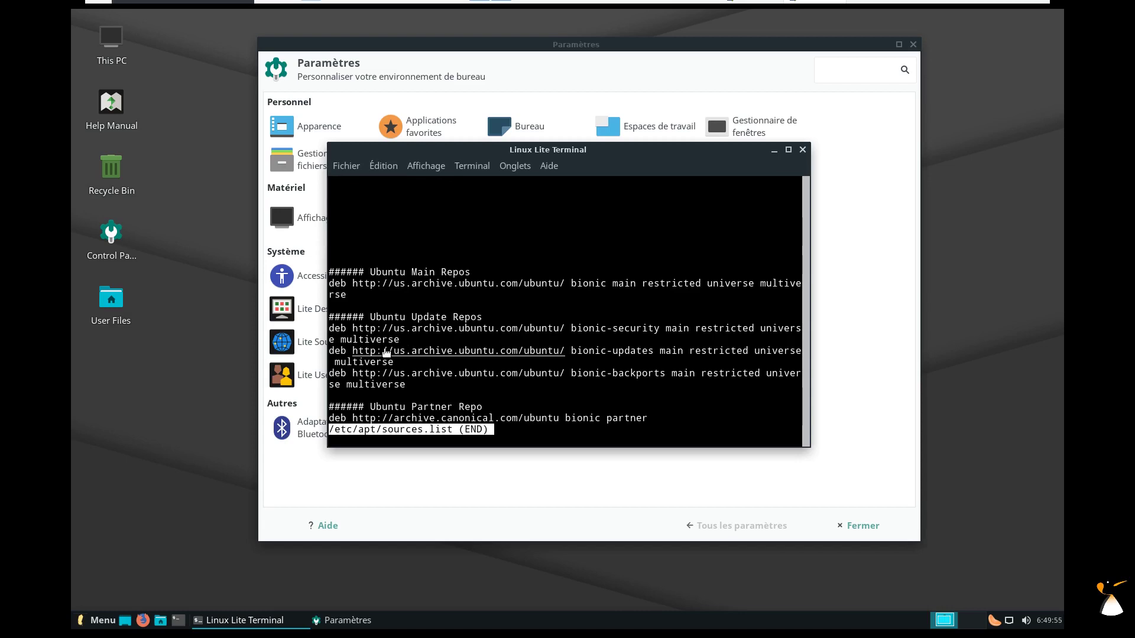
{"action": "key", "text": "q"}
{"action": "key", "text": "ctrl+d"}
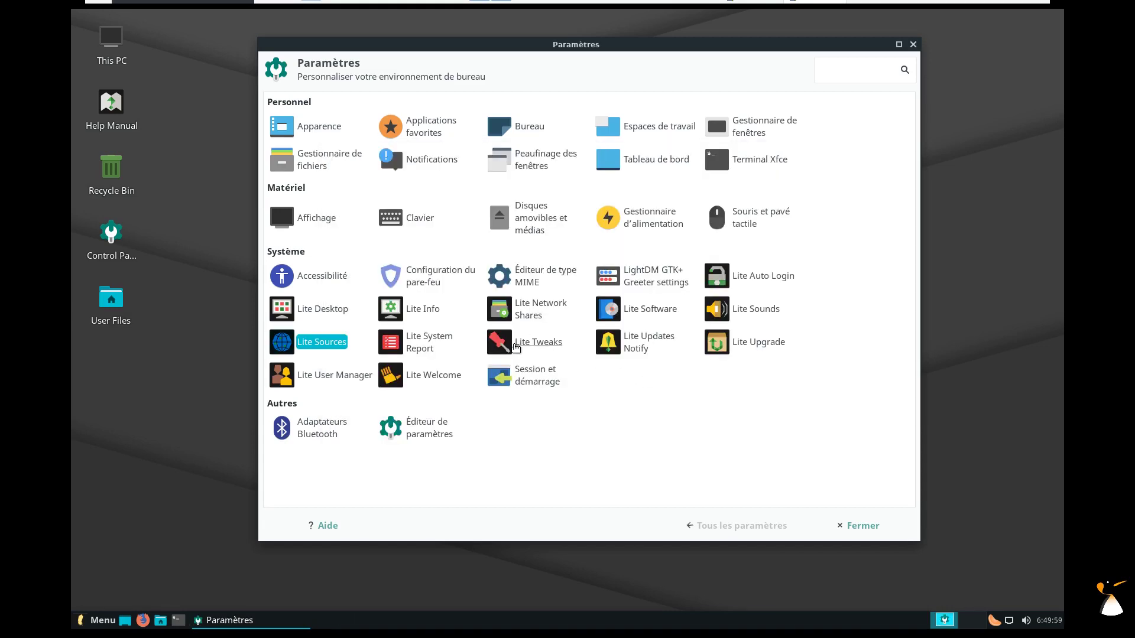
Launch Lite System Report, authenticate, and generate a report with all sections.
{"action": "left_click", "coordinate": [424, 349]}
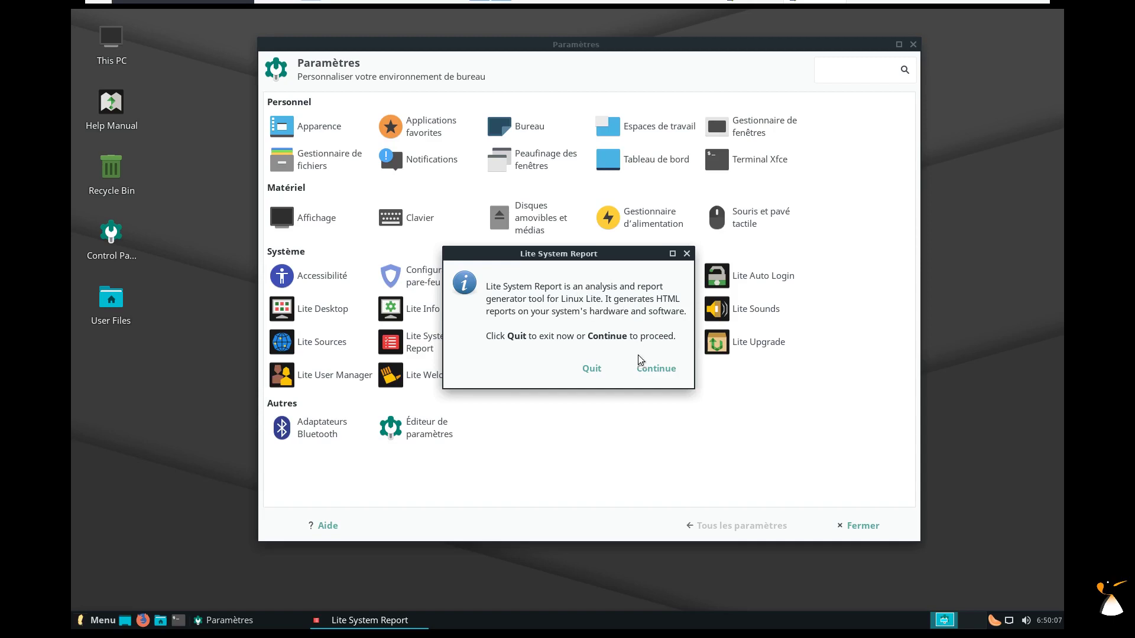
{"action": "left_click", "coordinate": [657, 369]}
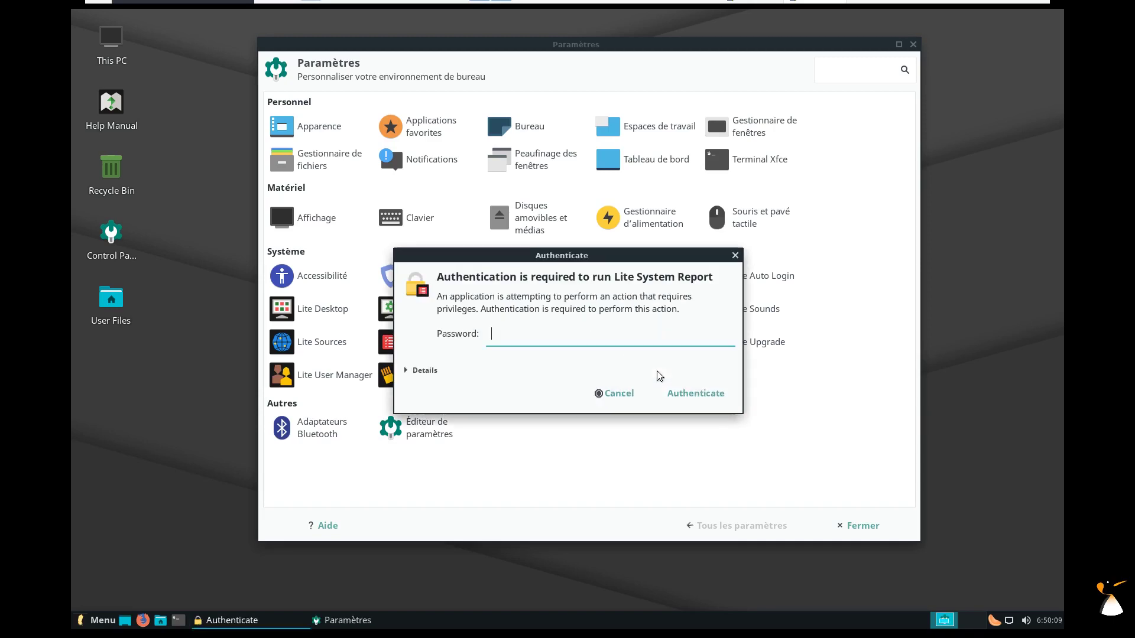
{"action": "left_click", "coordinate": [686, 396]}
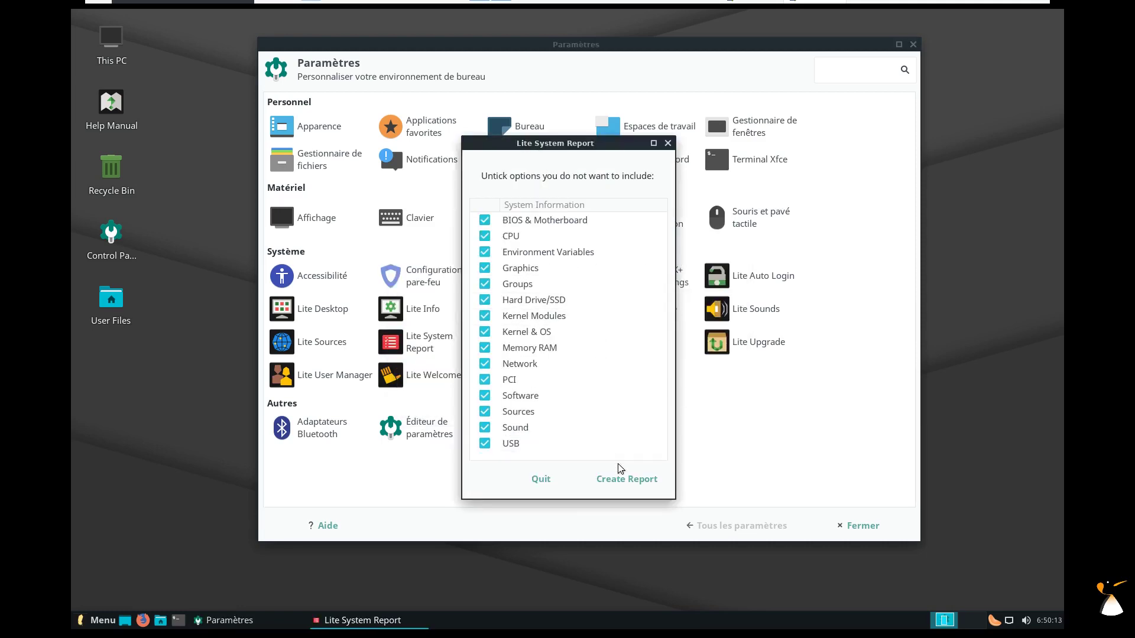
{"action": "left_click", "coordinate": [621, 480]}
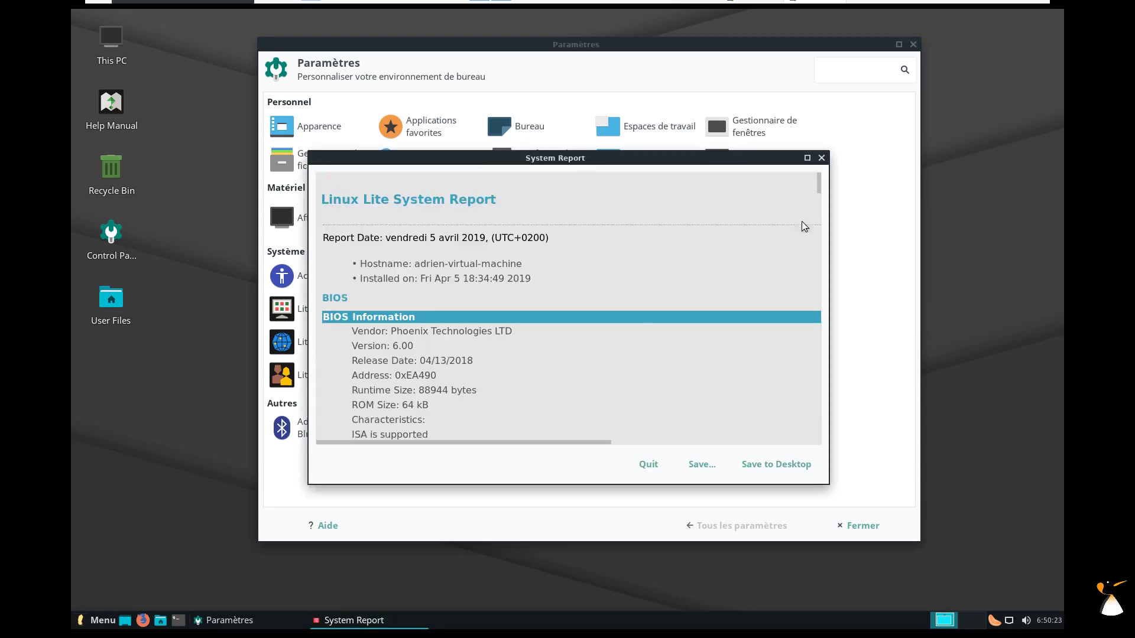
Maximize and scroll through the report, then quit it and launch Lite Tweaks.
{"action": "left_click_drag", "start_coordinate": [821, 179], "coordinate": [818, 198]}
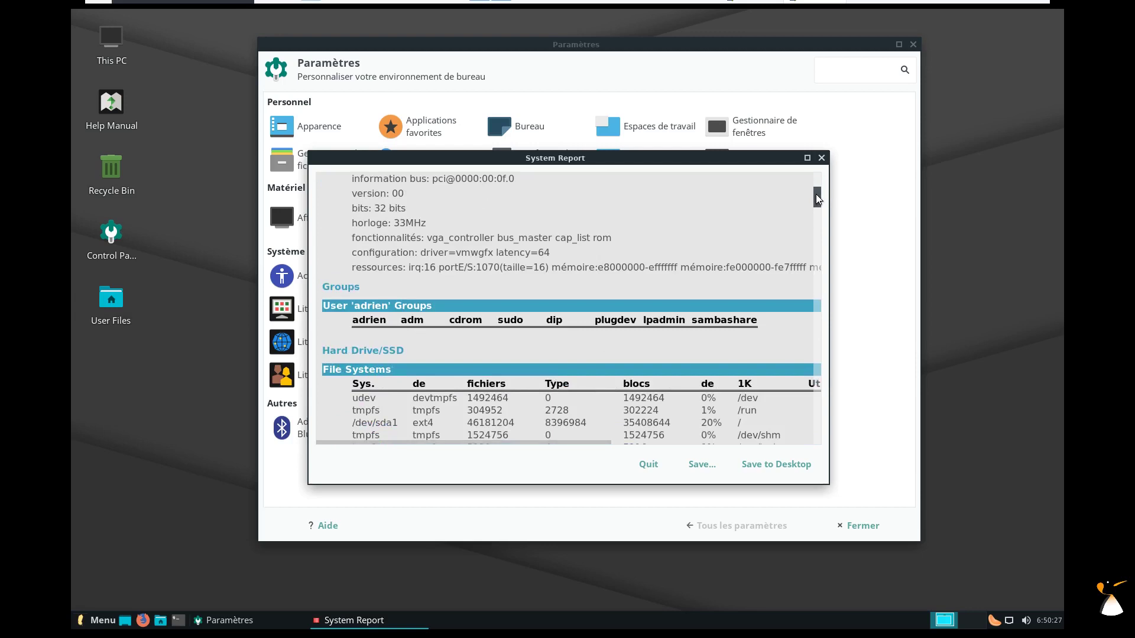
{"action": "left_click_drag", "start_coordinate": [815, 195], "coordinate": [806, 214]}
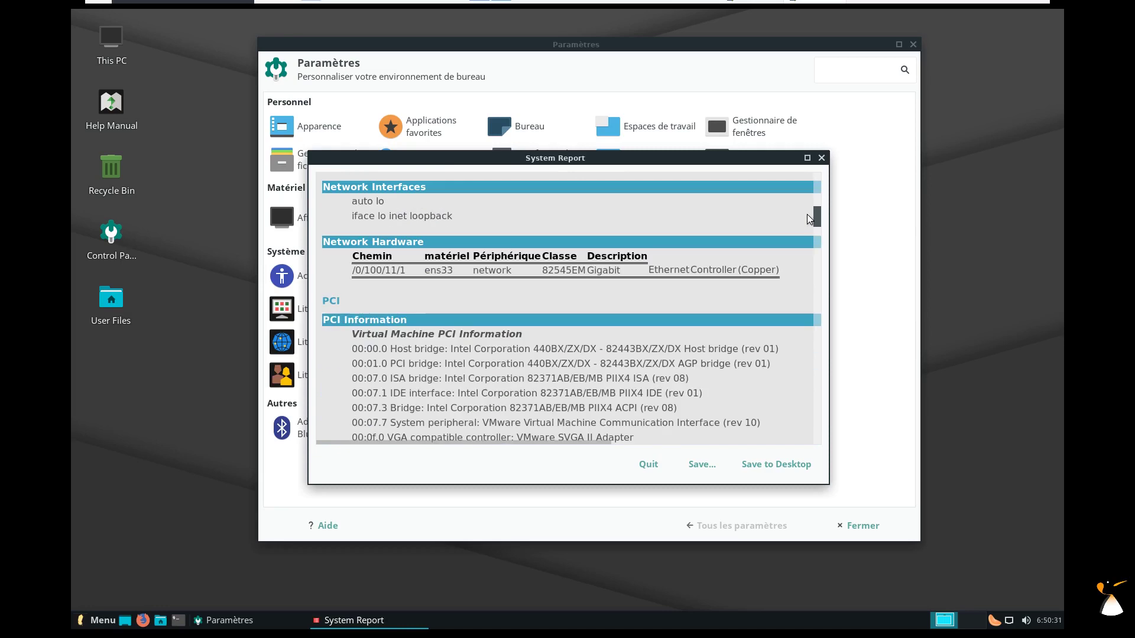
{"action": "left_click", "coordinate": [806, 157]}
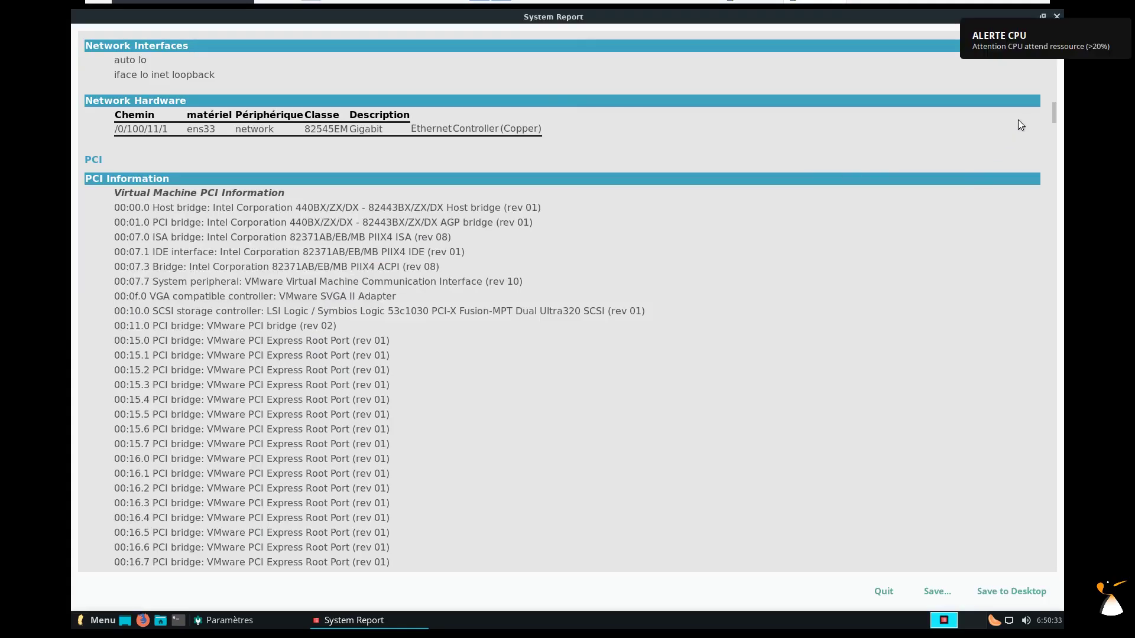
{"action": "left_click_drag", "start_coordinate": [1052, 112], "coordinate": [1015, 572]}
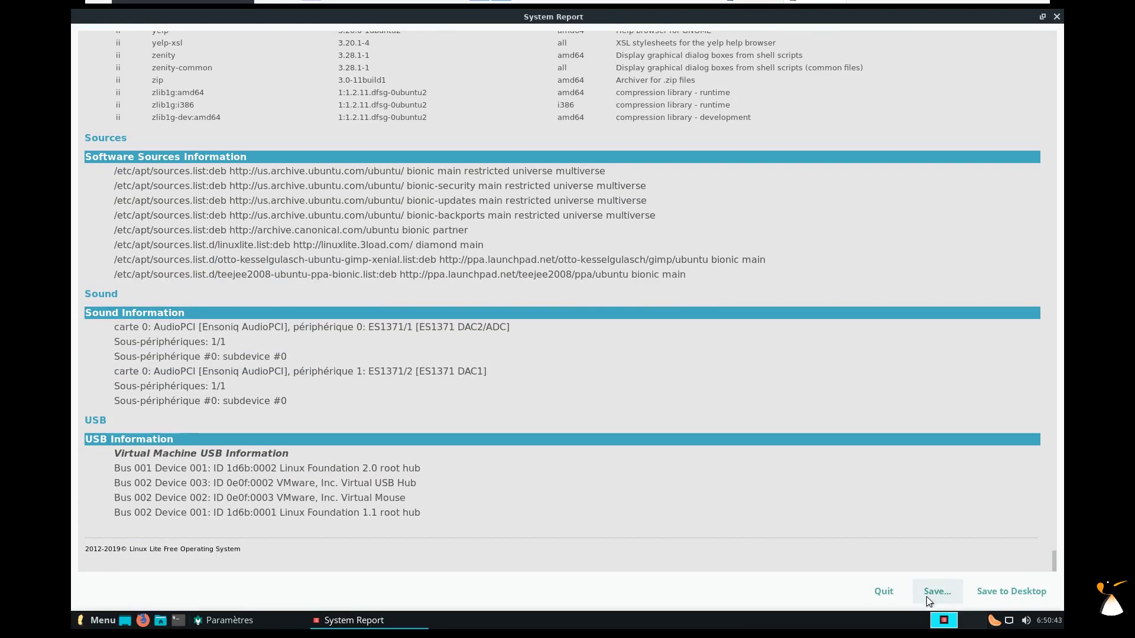
{"action": "left_click", "coordinate": [884, 591]}
{"action": "left_click", "coordinate": [528, 344]}
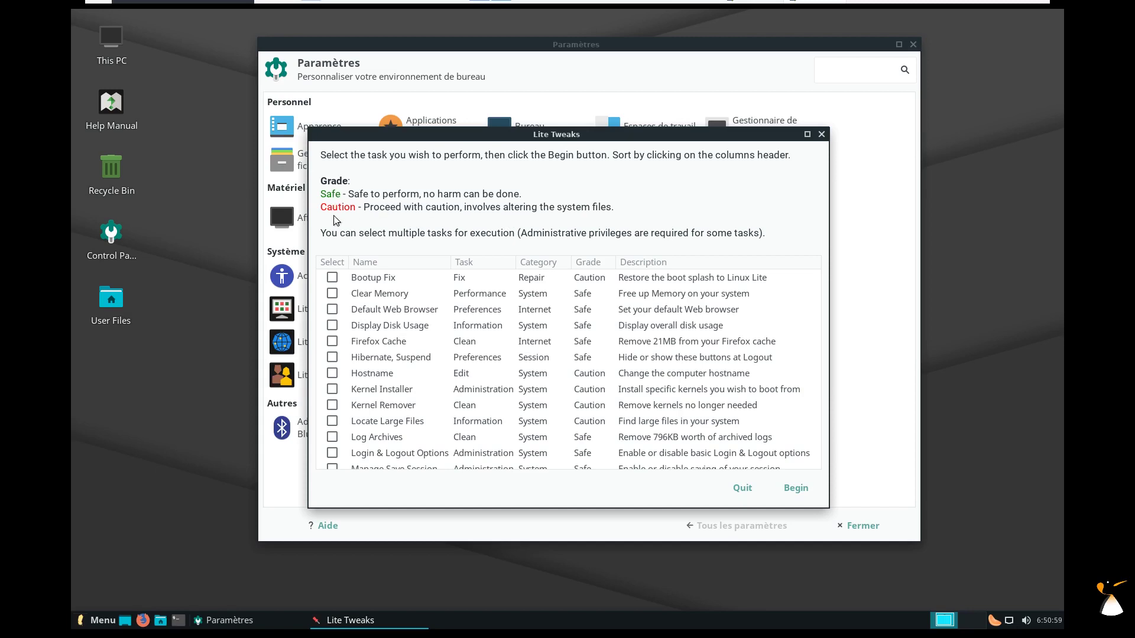
Reposition the Lite Tweaks window and launch Firefox from the taskbar.
{"action": "left_click_drag", "start_coordinate": [528, 140], "coordinate": [549, 114]}
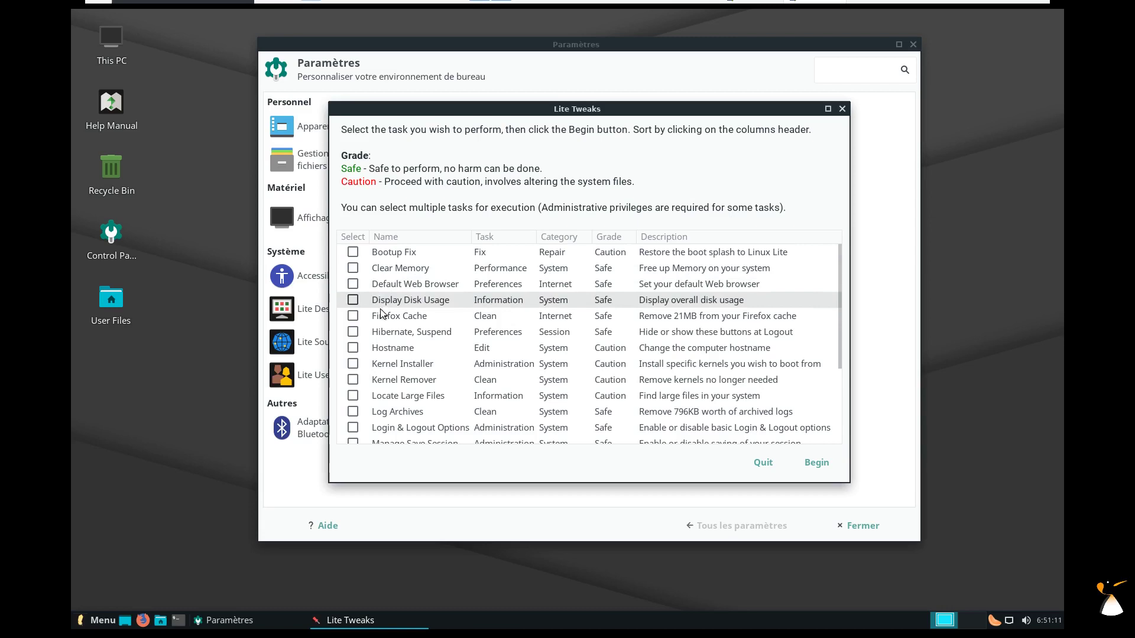
{"action": "left_click", "coordinate": [142, 621]}
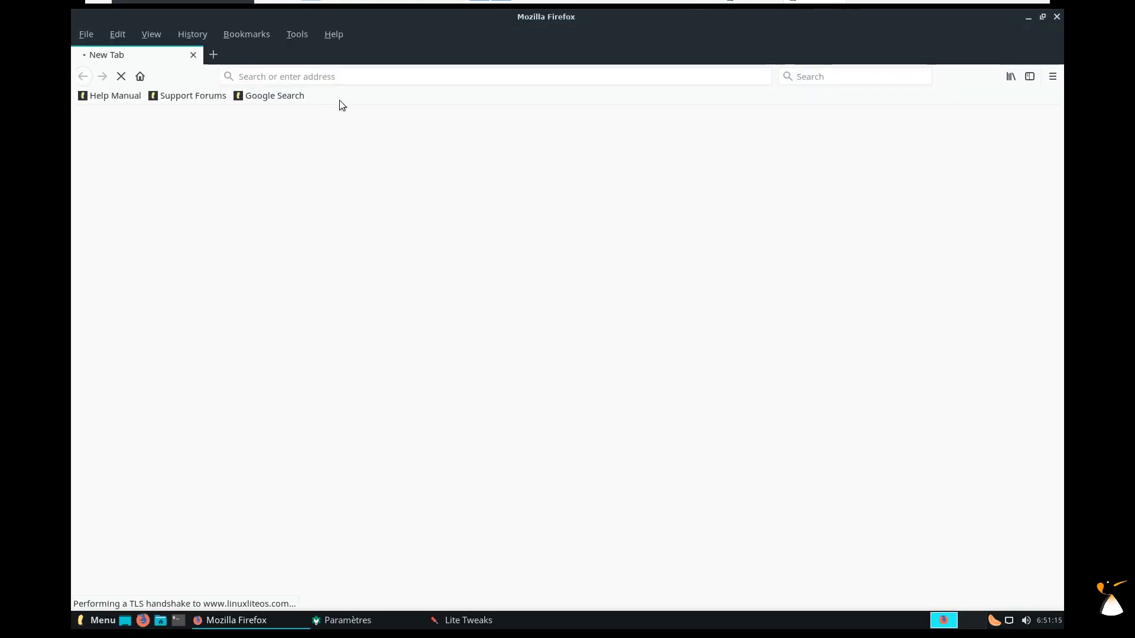
Search for 'vivaldi' and go to the vivaldi.com download page.
{"action": "left_click", "coordinate": [816, 75]}
{"action": "type", "text": "vivaldi"}
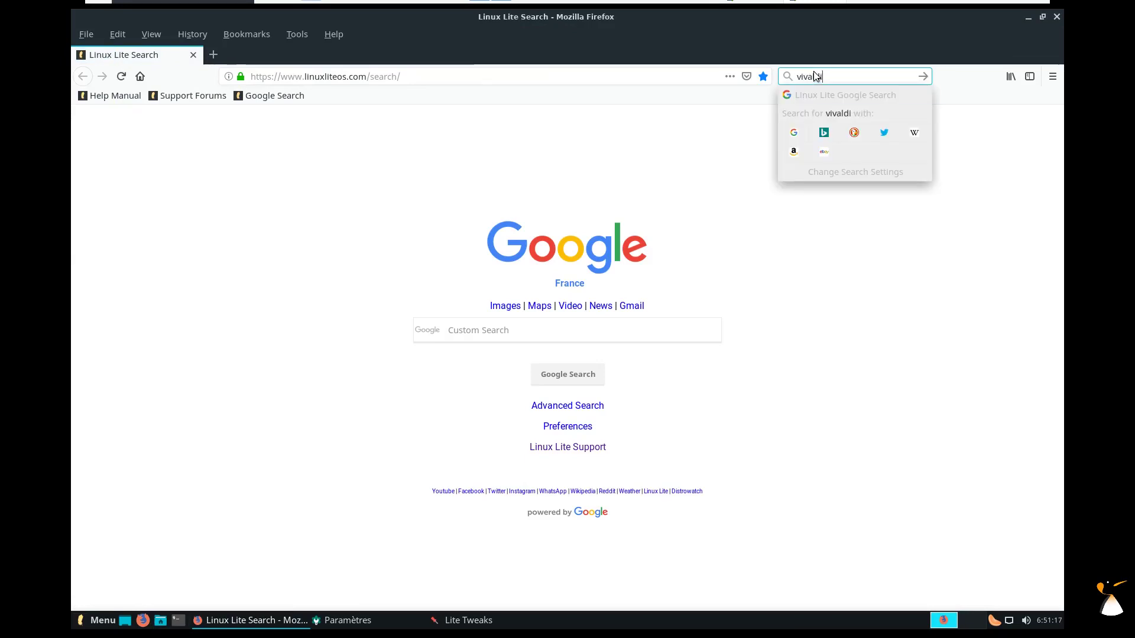
{"action": "key", "text": "Return"}
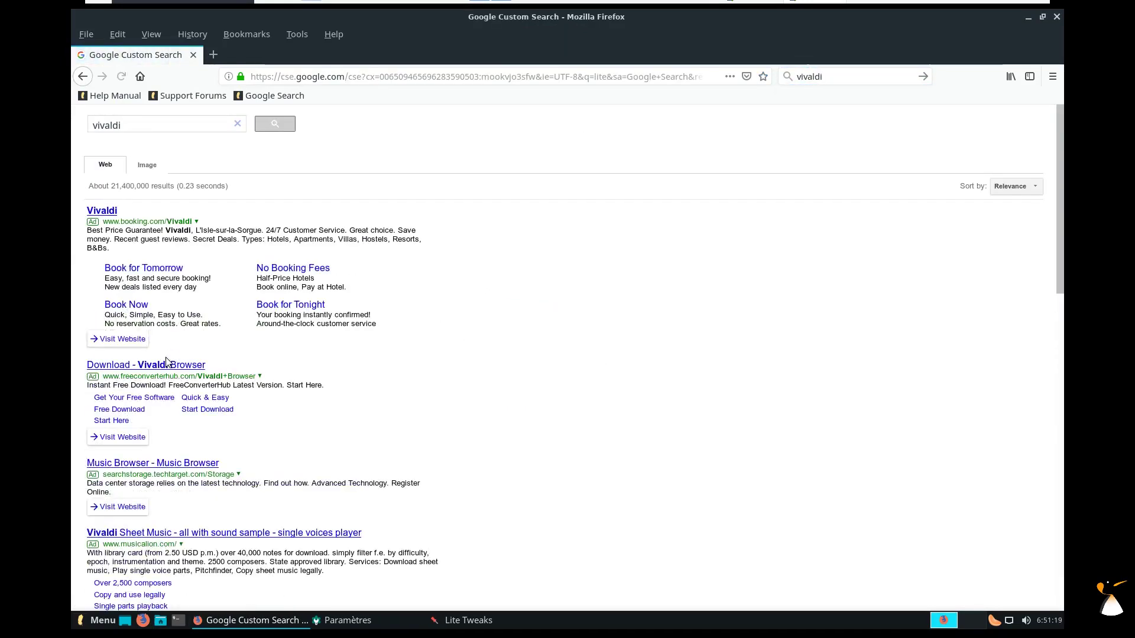
{"action": "scroll", "coordinate": [161, 538], "scroll_direction": "down", "scroll_amount": 2}
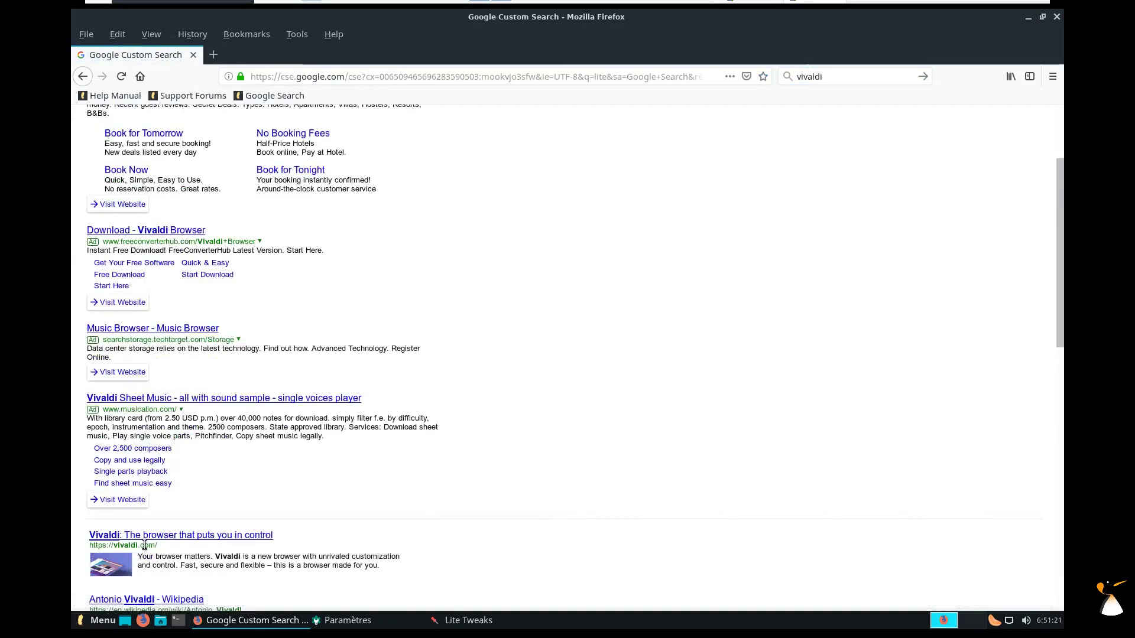
{"action": "left_click", "coordinate": [160, 536]}
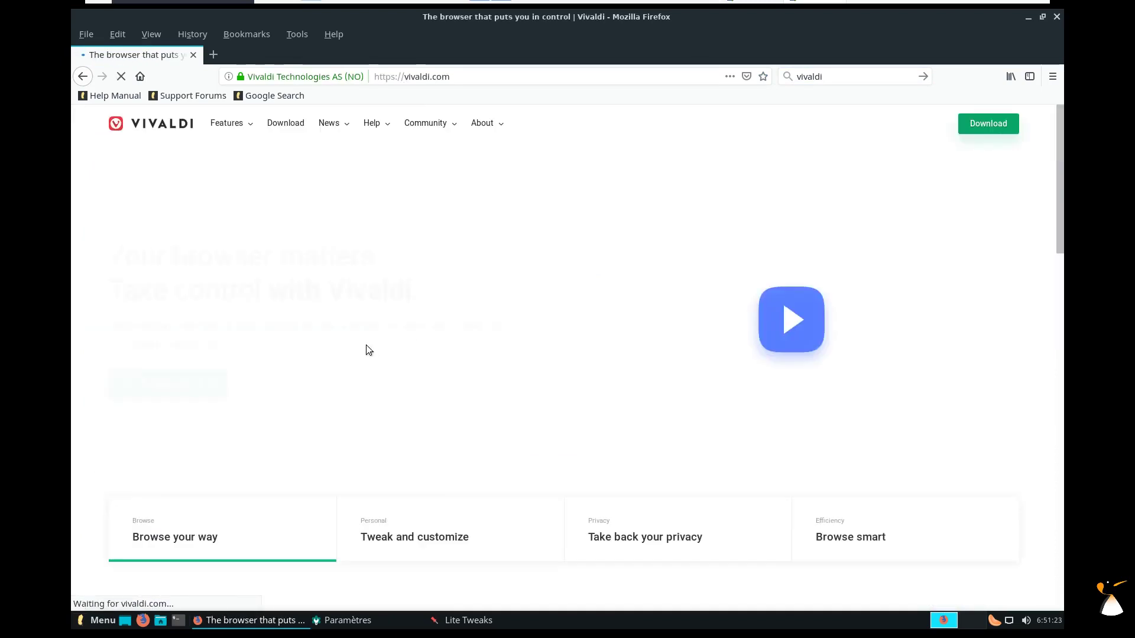
{"action": "left_click", "coordinate": [159, 385]}
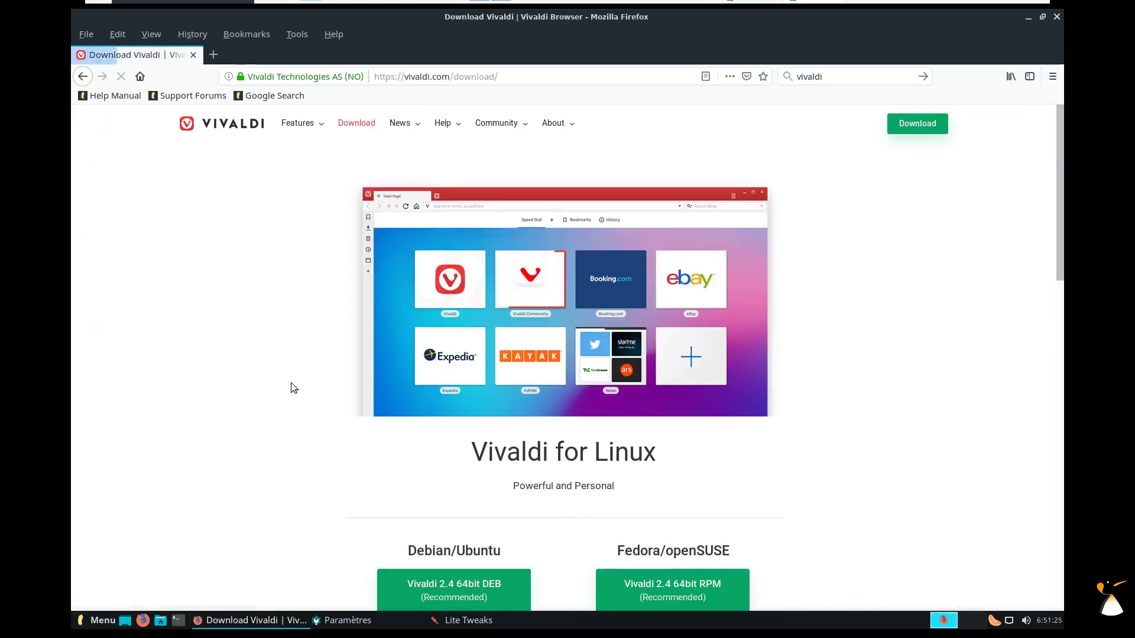
Save the Vivaldi 2.4 64-bit DEB package to disk.
{"action": "left_click", "coordinate": [478, 600]}
{"action": "left_click", "coordinate": [361, 338]}
{"action": "left_click", "coordinate": [585, 393]}
{"action": "left_click", "coordinate": [886, 582]}
Open the downloaded package with the admin password and quit Firefox.
{"action": "left_click", "coordinate": [653, 281]}
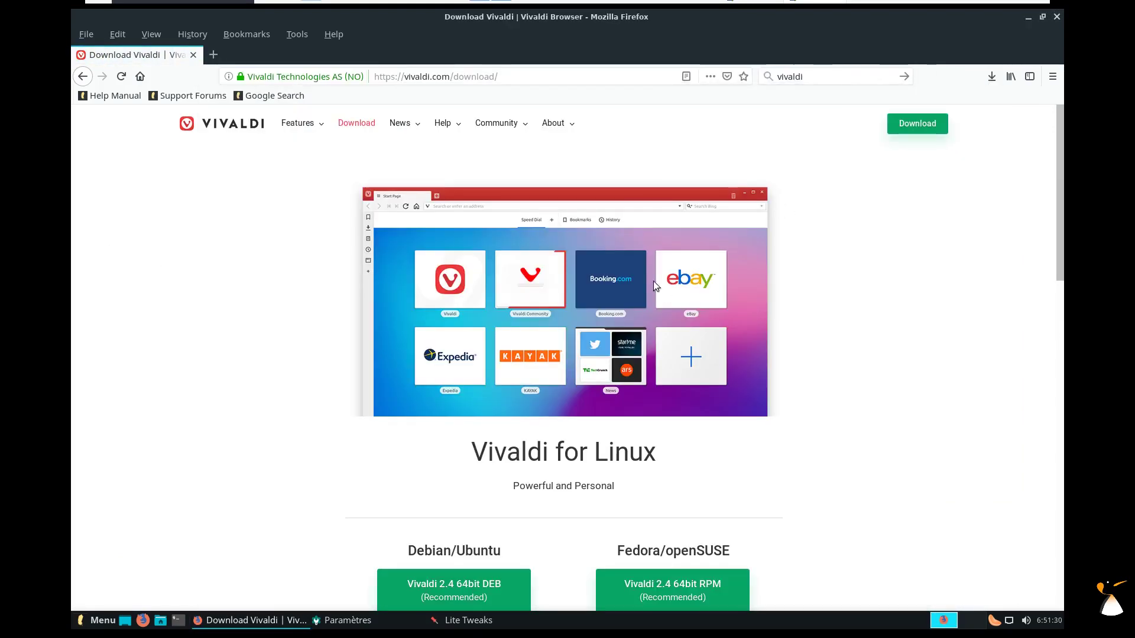
{"action": "type", "text": "•"}
{"action": "key", "text": "Return"}
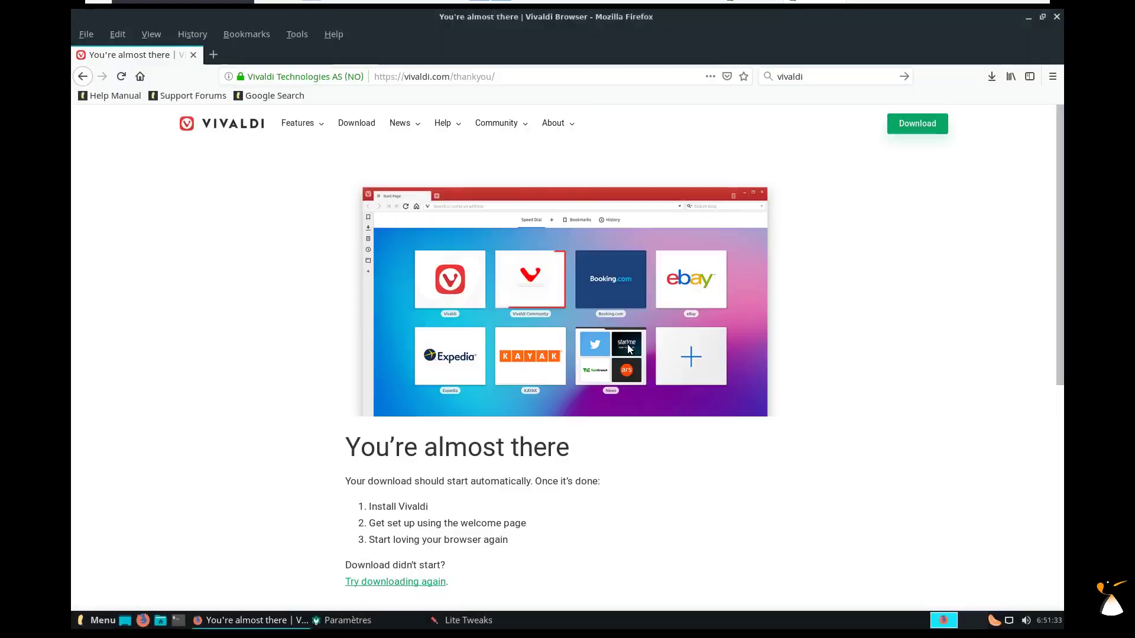
{"action": "left_click", "coordinate": [849, 126]}
{"action": "key", "text": "ctrl+q"}
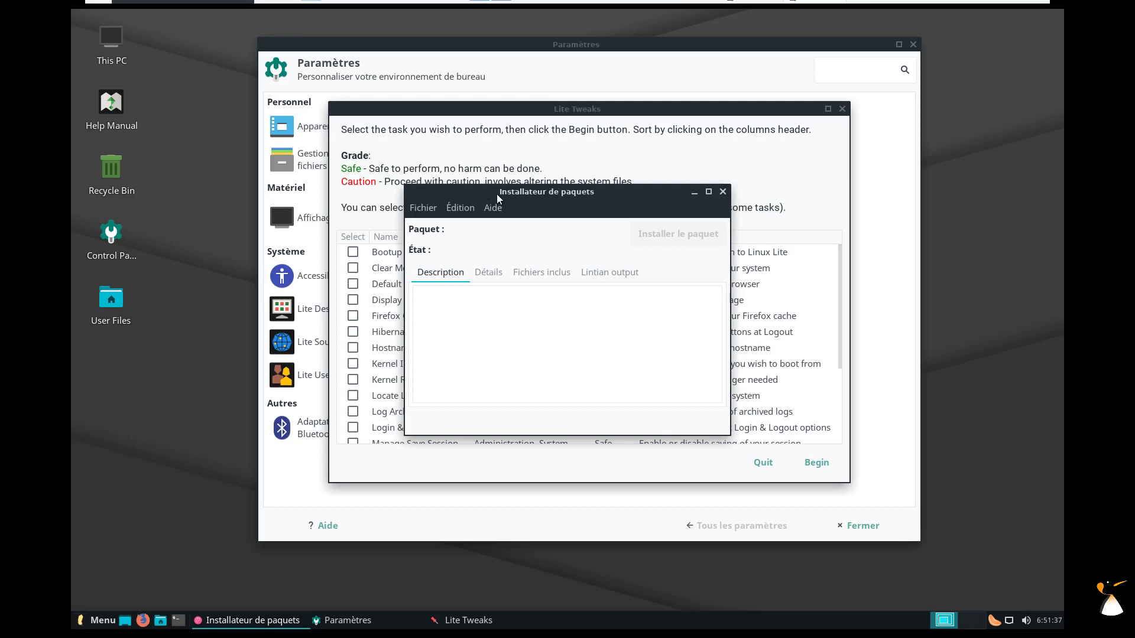
Arrange the GDebi and Lite Tweaks windows and start installing vivaldi-stable.
{"action": "left_click_drag", "start_coordinate": [496, 194], "coordinate": [820, 137]}
{"action": "left_click_drag", "start_coordinate": [769, 109], "coordinate": [624, 101]}
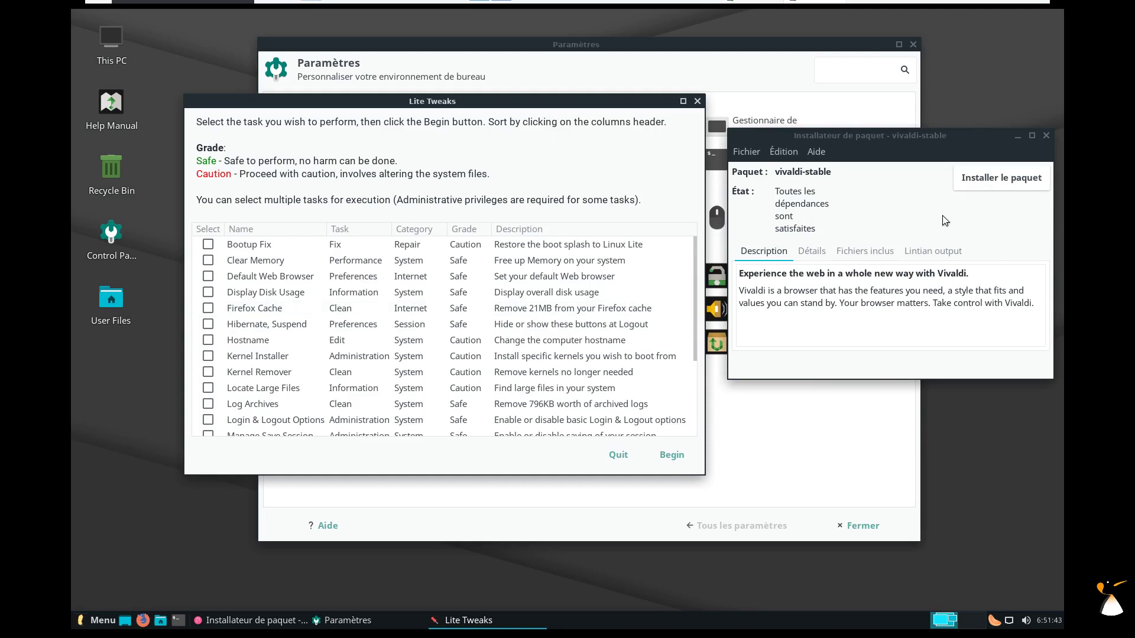
{"action": "left_click", "coordinate": [984, 180]}
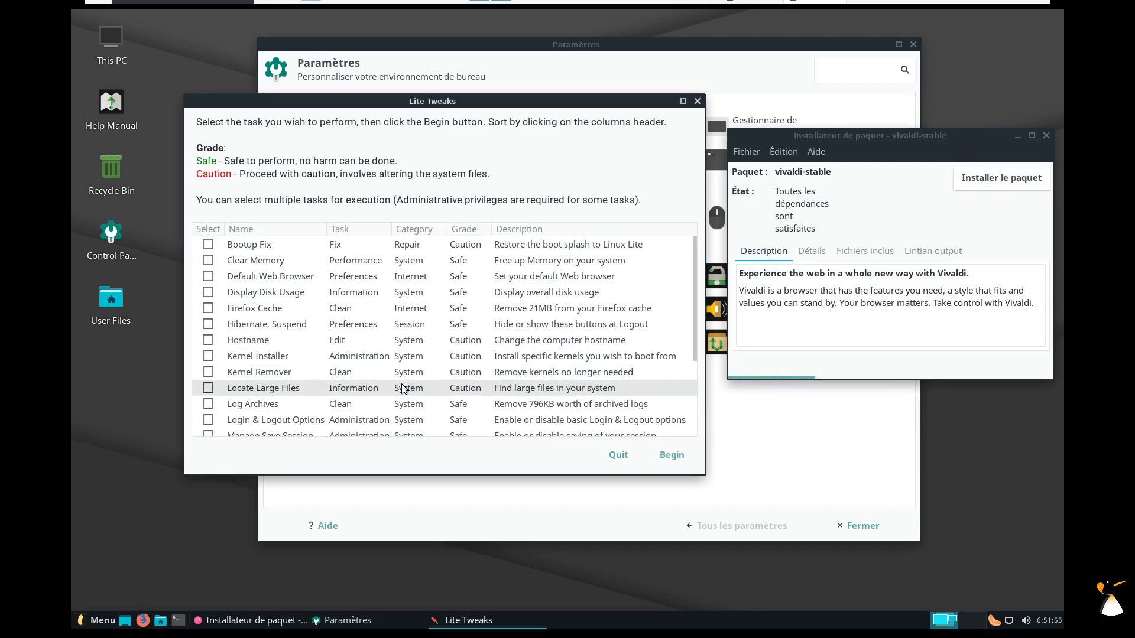
Tick Locate Large Files in Lite Tweaks and start it with the admin password.
{"action": "left_click_drag", "start_coordinate": [691, 313], "coordinate": [684, 338]}
{"action": "left_click", "coordinate": [208, 345]}
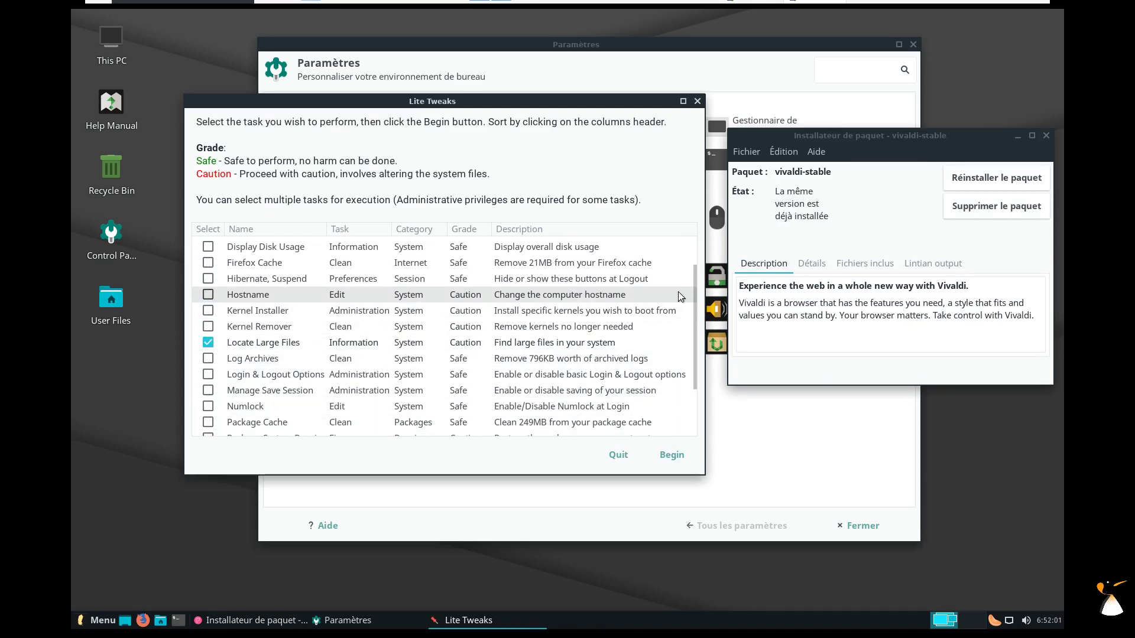
{"action": "left_click_drag", "start_coordinate": [694, 294], "coordinate": [693, 320]}
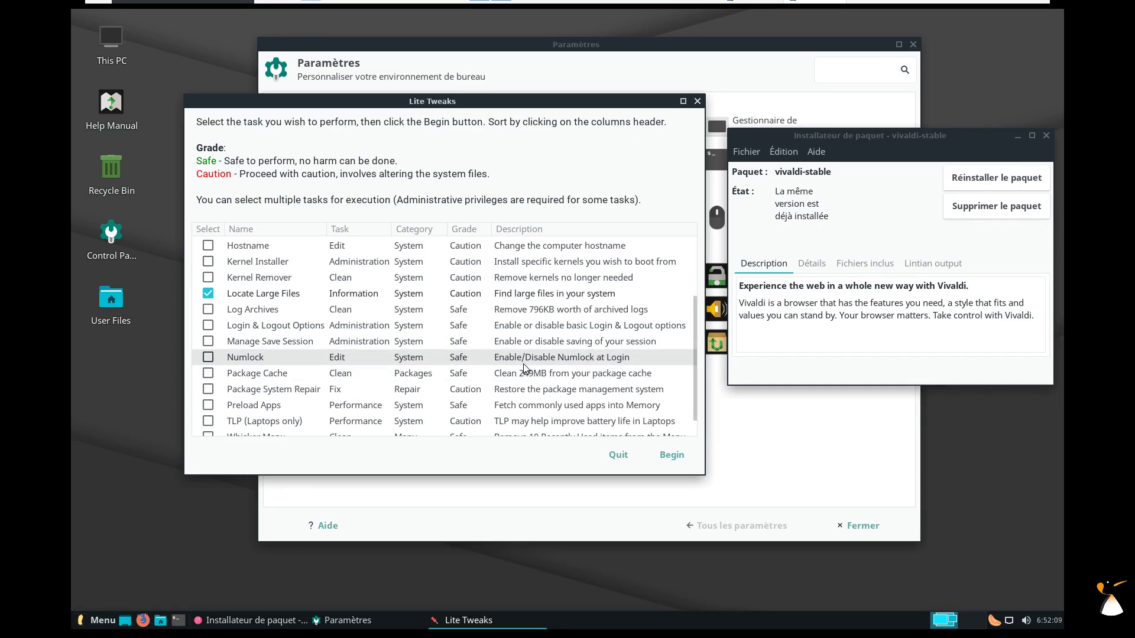
{"action": "left_click_drag", "start_coordinate": [691, 351], "coordinate": [688, 367]}
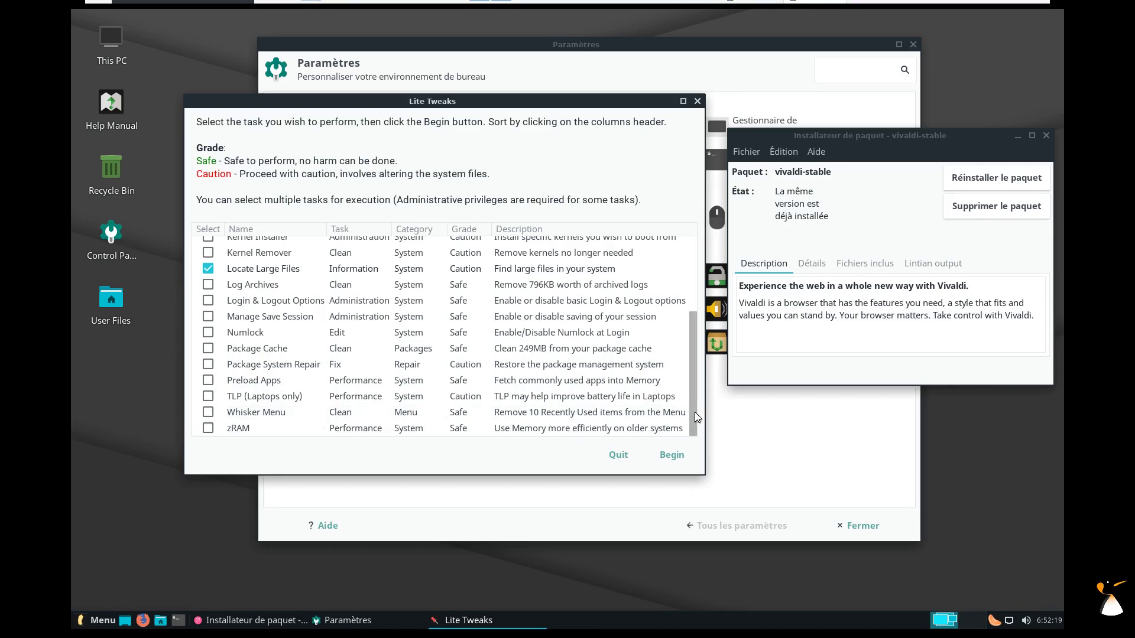
{"action": "left_click_drag", "start_coordinate": [694, 413], "coordinate": [693, 331]}
{"action": "left_click", "coordinate": [661, 458]}
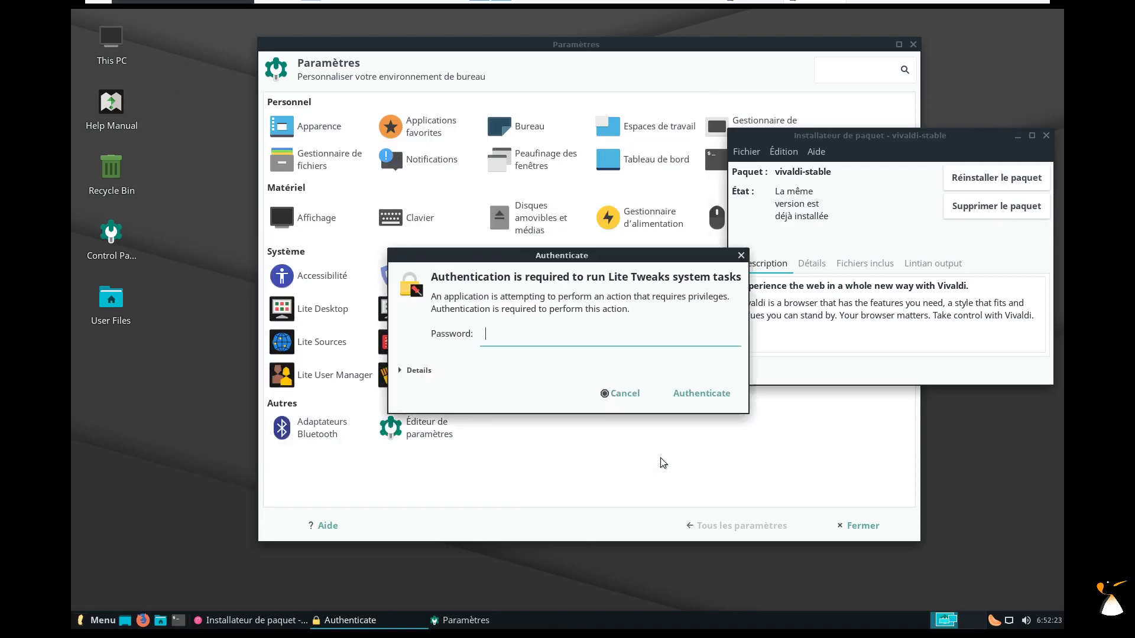
{"action": "type", "text": "*"}
{"action": "key", "text": "Return"}
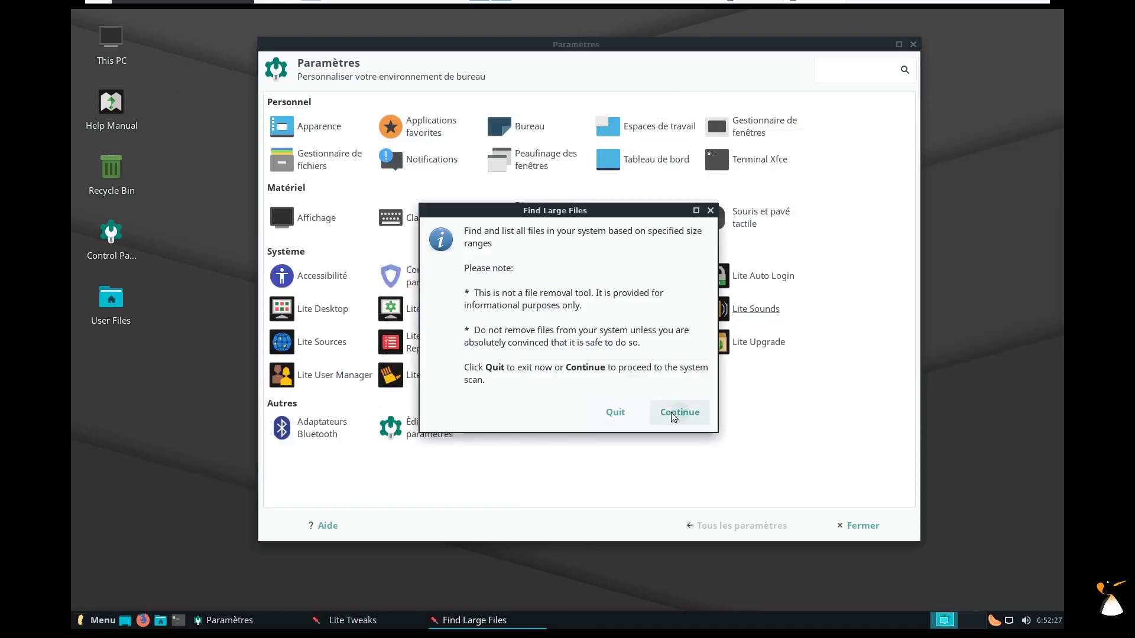
{"action": "left_click", "coordinate": [673, 414]}
Set the scan range to 745–4782 MB and start the scan.
{"action": "mouse_move", "coordinate": [488, 317]}
{"action": "left_mouse_down"}
{"action": "mouse_move", "coordinate": [562, 317]}
{"action": "mouse_move", "coordinate": [509, 317]}
{"action": "left_mouse_up"}
{"action": "left_click", "coordinate": [630, 341]}
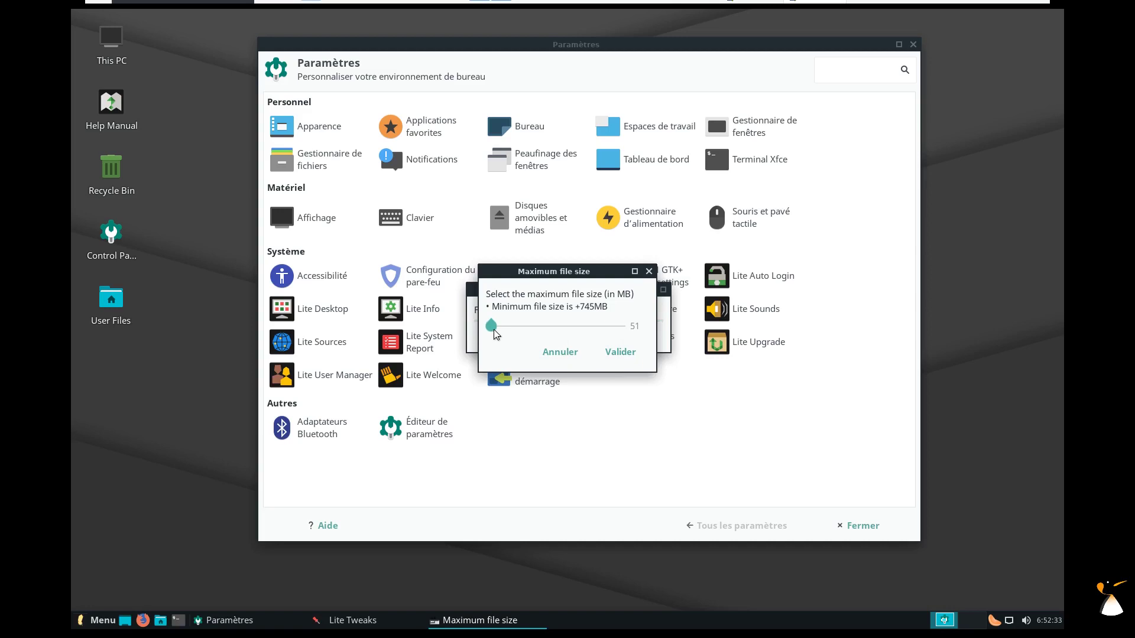
{"action": "left_click_drag", "start_coordinate": [494, 329], "coordinate": [550, 335]}
{"action": "left_click", "coordinate": [615, 353]}
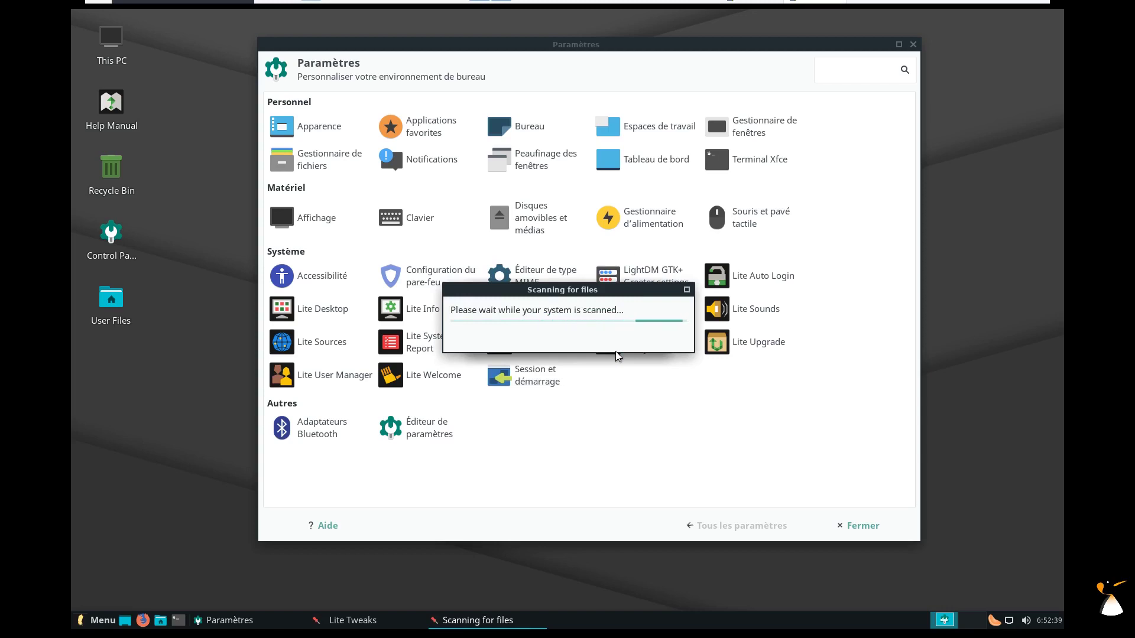
List running find processes with 'ps -ef | grep find' in a terminal.
{"action": "left_click", "coordinate": [176, 622]}
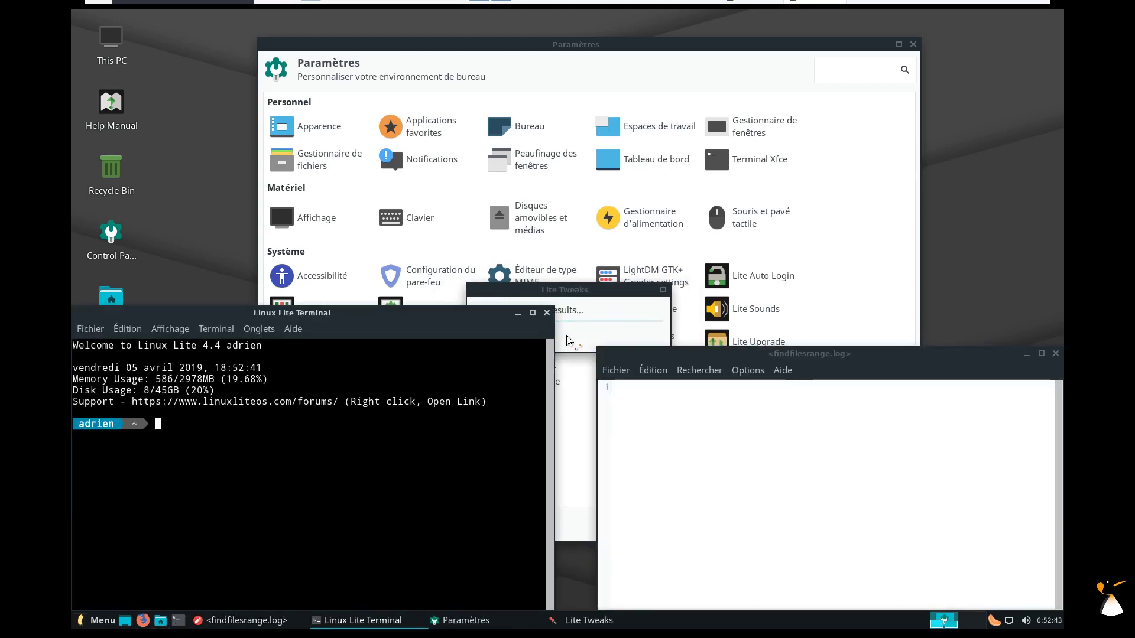
{"action": "key", "text": "alt+F4"}
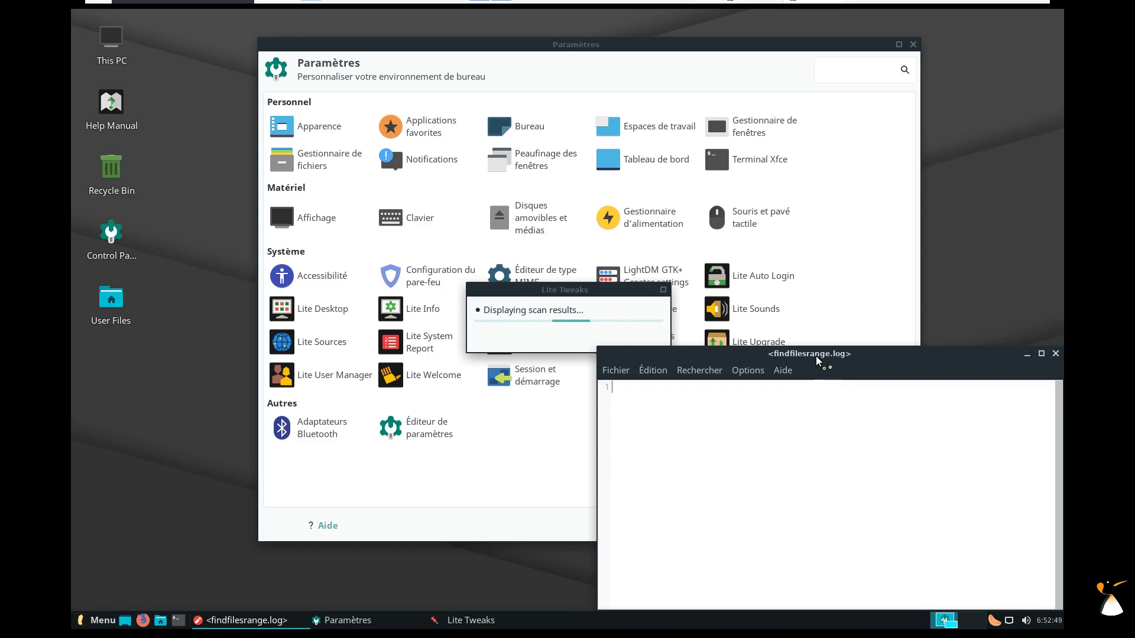
{"action": "left_click", "coordinate": [178, 622]}
{"action": "type", "text": "ps -ef | grep find"}
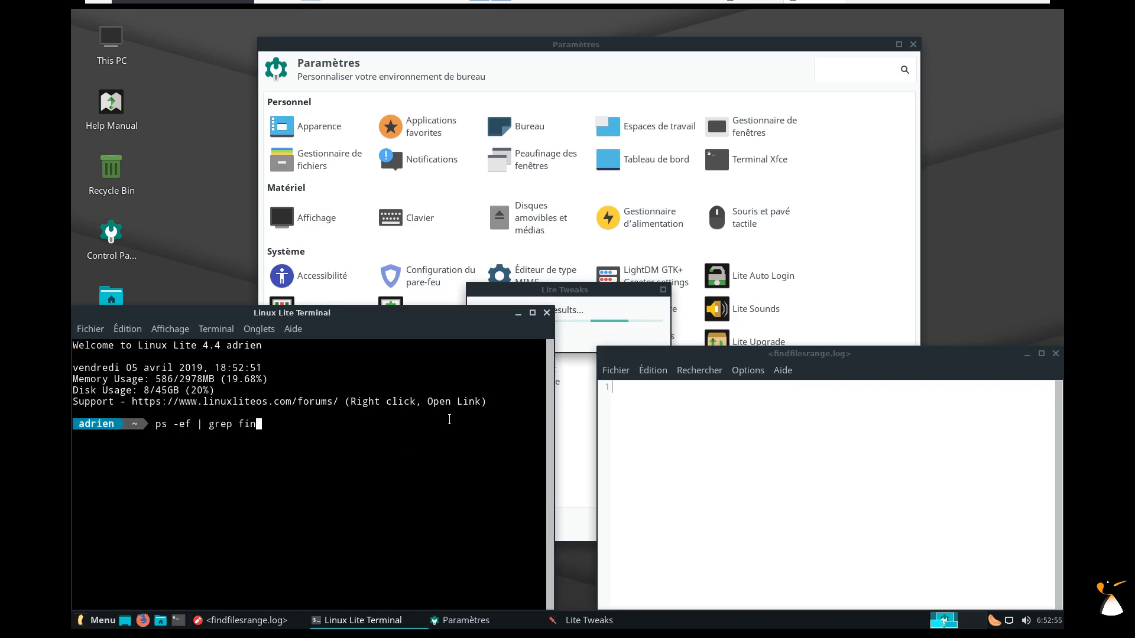
{"action": "key", "text": "Return"}
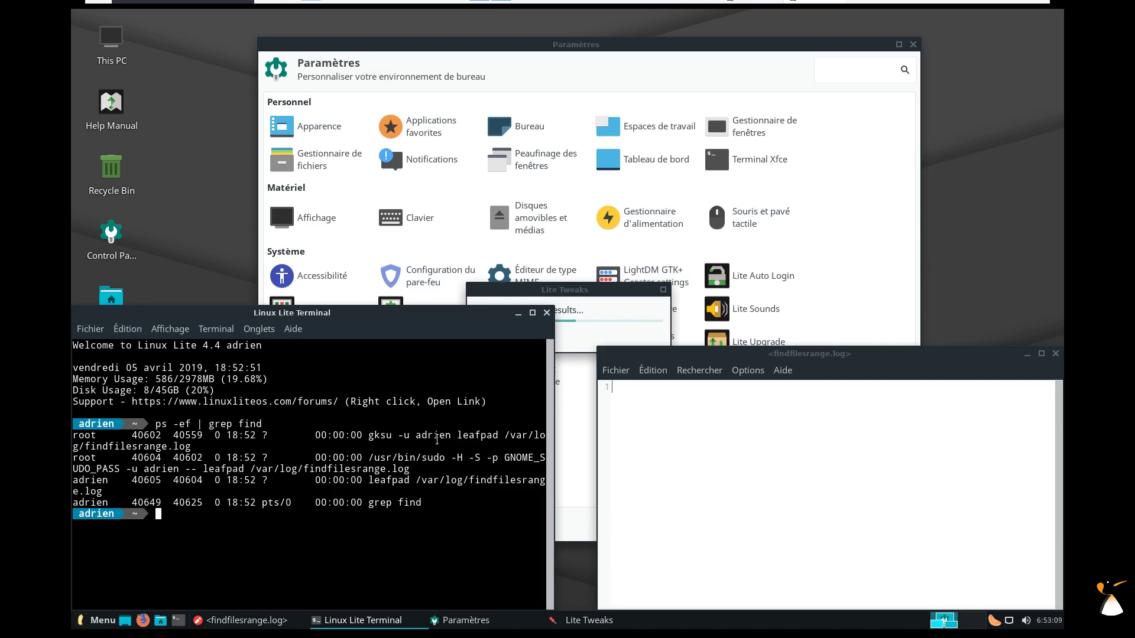
Close the terminal and the findfilesrange.log editor, declining another scan.
{"action": "left_click", "coordinate": [546, 313]}
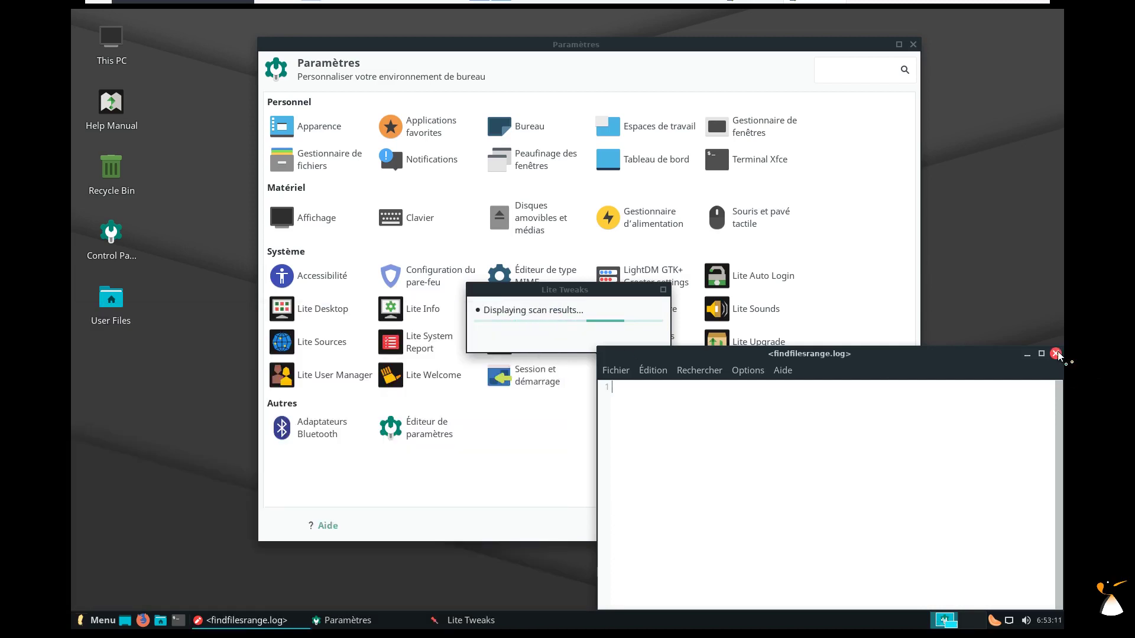
{"action": "left_click", "coordinate": [1056, 354]}
{"action": "left_click", "coordinate": [584, 347]}
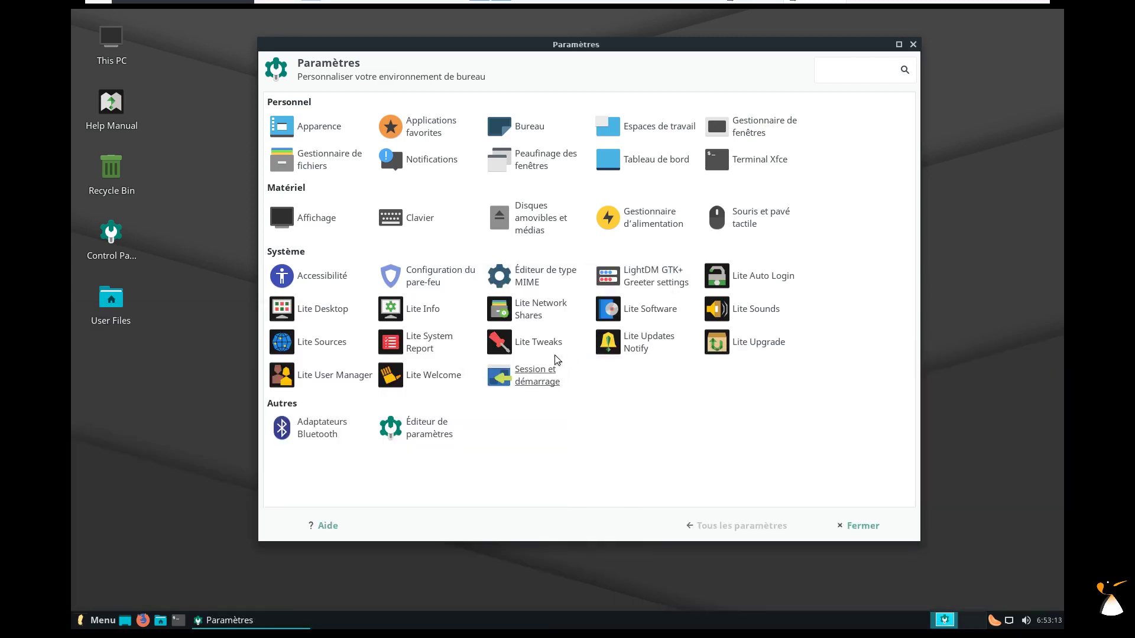
Start the Kernel Installer task in Lite Tweaks and let it fetch the updates list.
{"action": "left_click", "coordinate": [545, 347]}
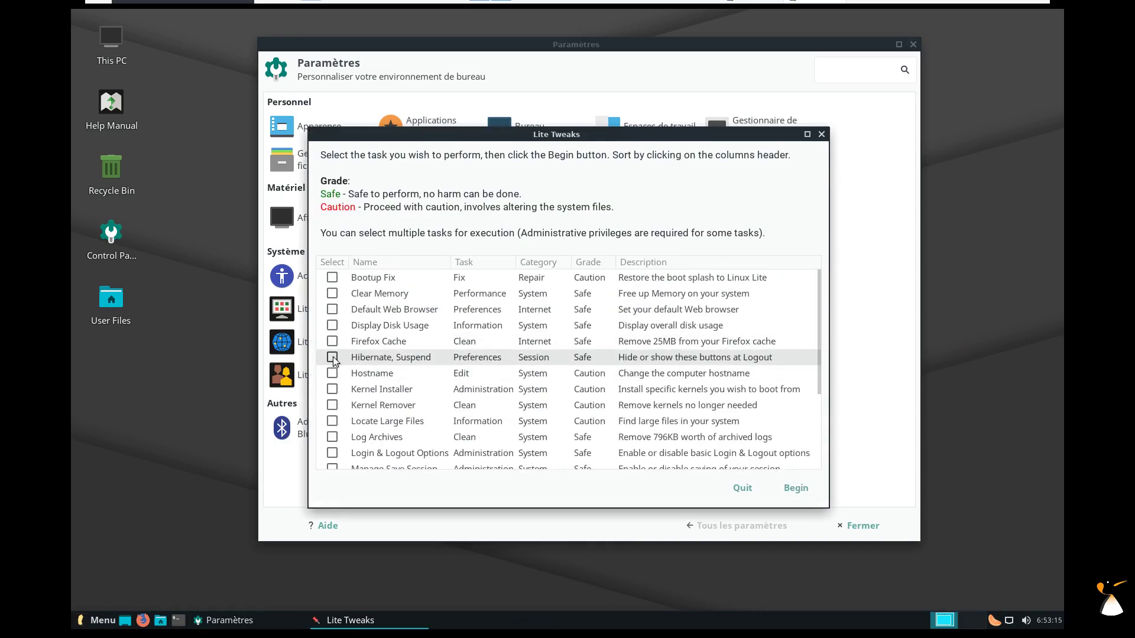
{"action": "left_click", "coordinate": [332, 389]}
{"action": "left_click", "coordinate": [792, 488]}
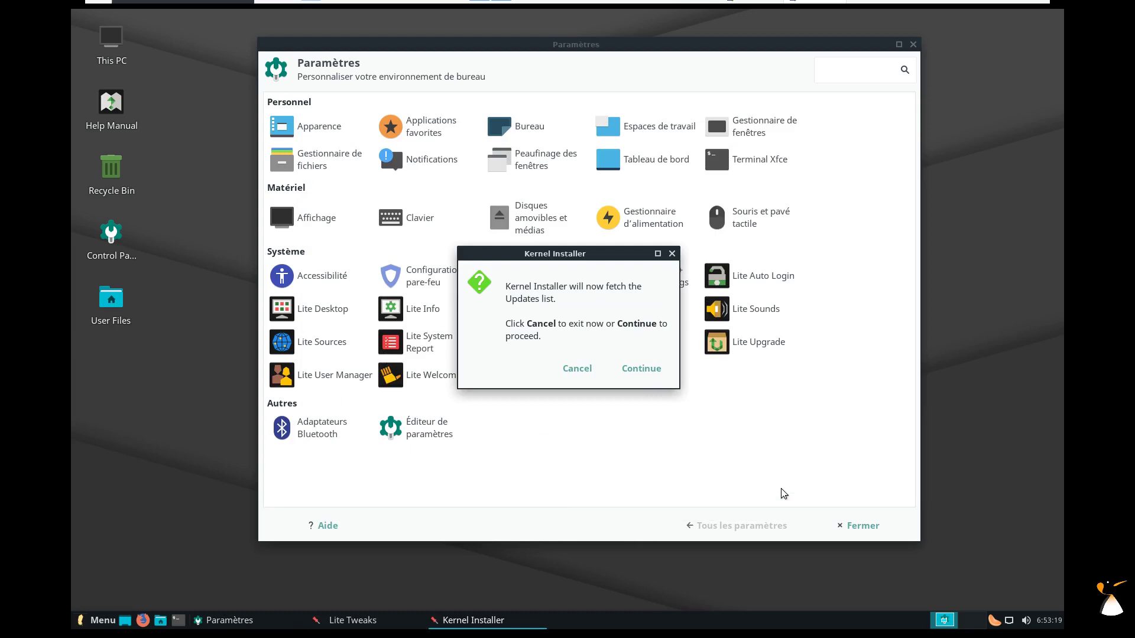
{"action": "left_click", "coordinate": [643, 373]}
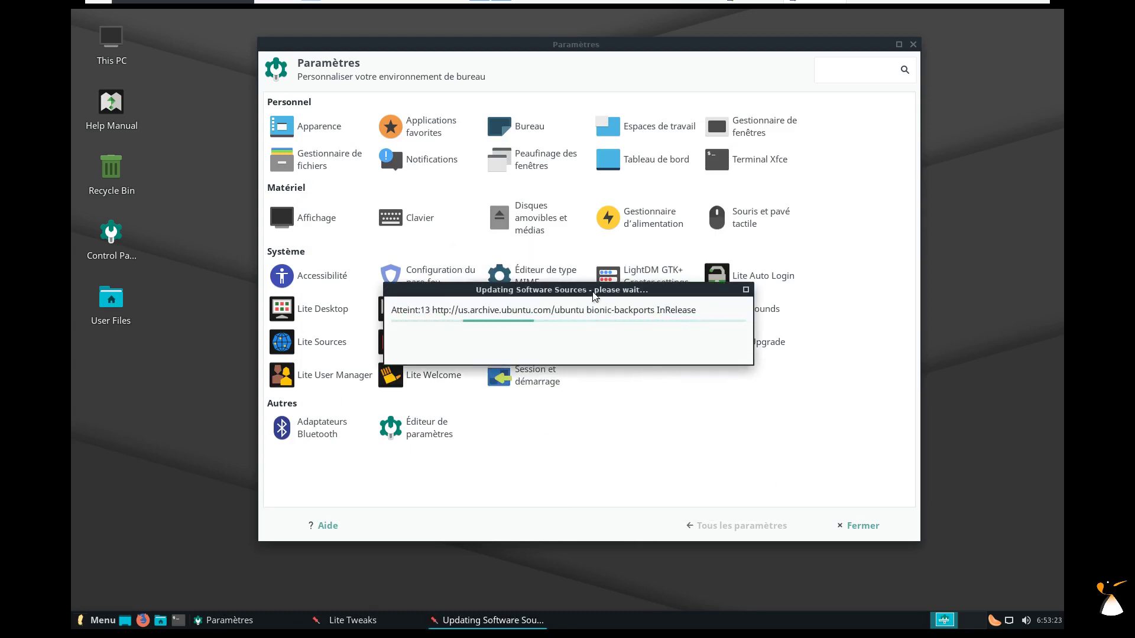
Select Linux Lite kernel 5.0.0 and start installing it.
{"action": "left_click_drag", "start_coordinate": [595, 295], "coordinate": [357, 121]}
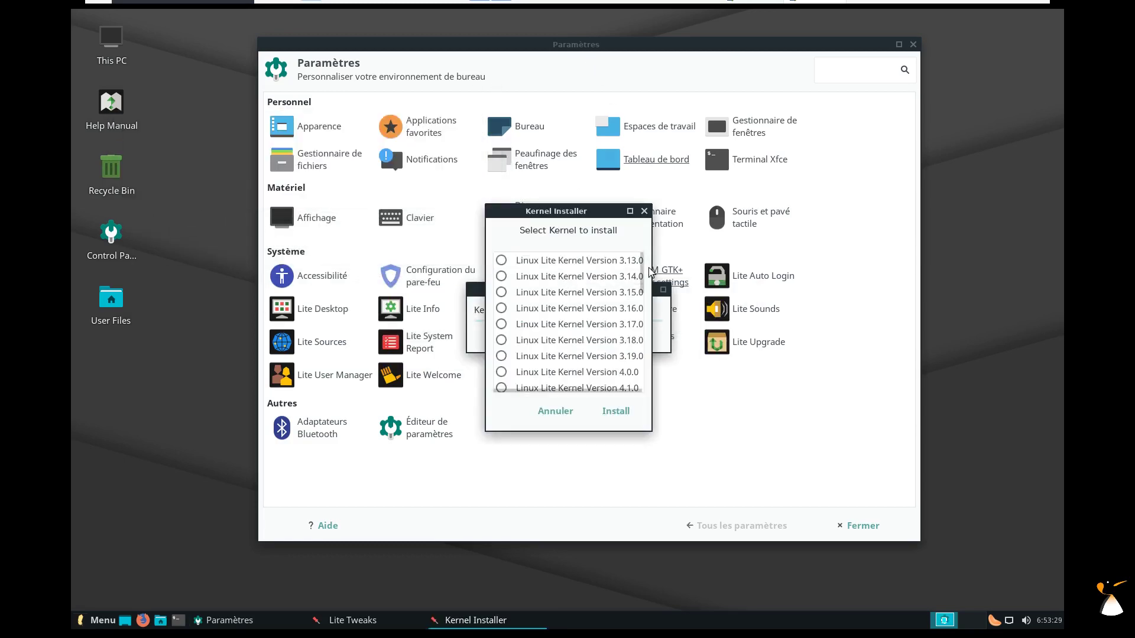
{"action": "left_click_drag", "start_coordinate": [642, 266], "coordinate": [634, 374]}
{"action": "scroll", "coordinate": [640, 322], "scroll_direction": "down", "scroll_amount": 1}
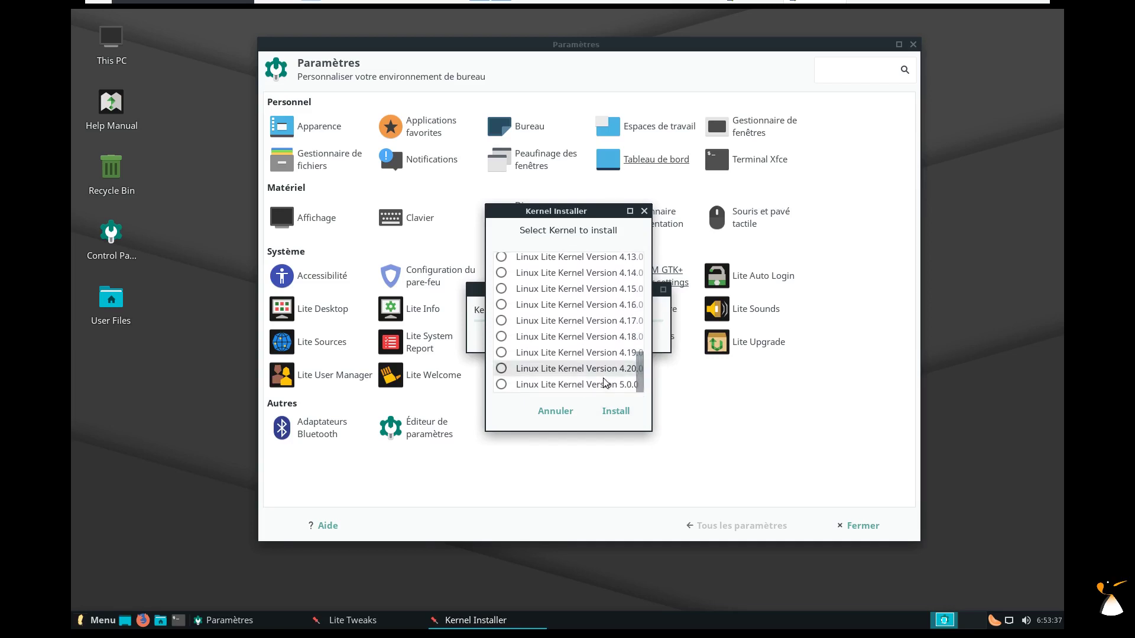
{"action": "left_click", "coordinate": [501, 385]}
{"action": "left_click", "coordinate": [615, 411]}
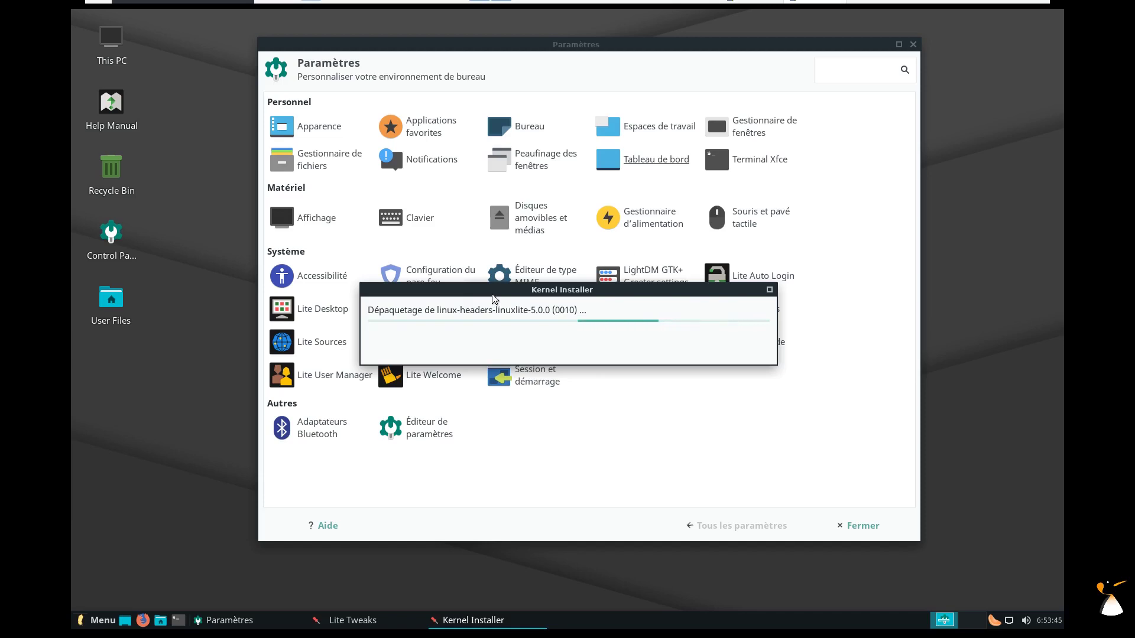
Move the installer progress window down, then maximize and restore the Paramètres window.
{"action": "left_click_drag", "start_coordinate": [492, 300], "coordinate": [490, 504]}
{"action": "mouse_move", "coordinate": [551, 45]}
{"action": "left_mouse_down"}
{"action": "mouse_move", "coordinate": [536, 19]}
{"action": "mouse_move", "coordinate": [536, 45]}
{"action": "left_mouse_up"}
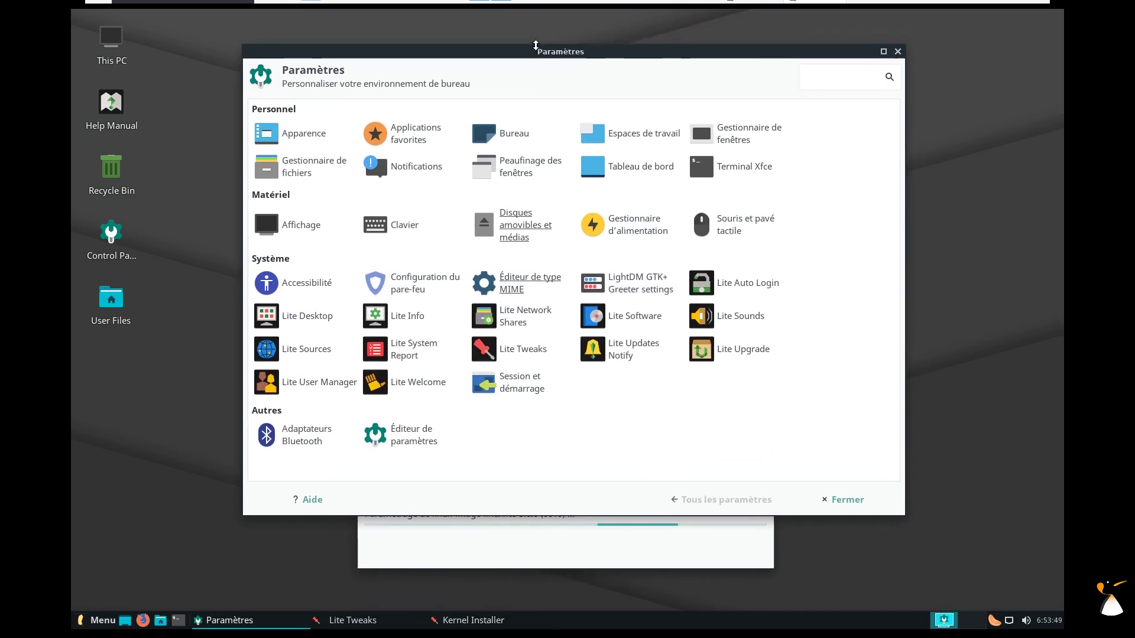
{"action": "double_click", "coordinate": [536, 38]}
{"action": "double_click", "coordinate": [532, 18]}
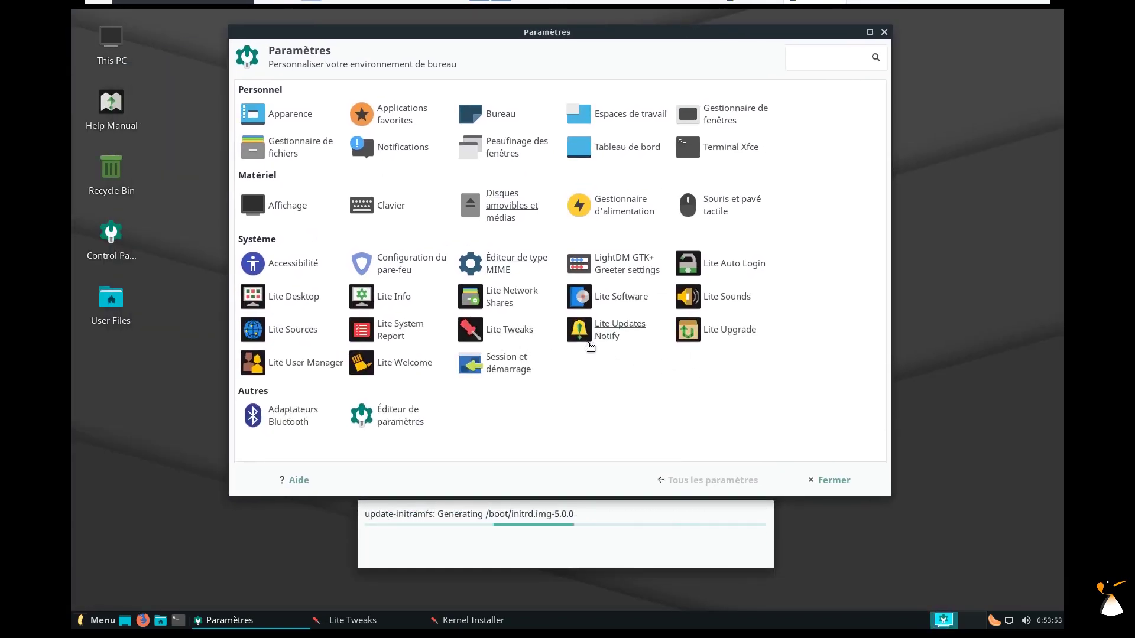
Authorise Lite Updates Notify and quit it unchanged, acknowledge the kernel 5.0.0 install, and close Lite Tweaks.
{"action": "left_click", "coordinate": [612, 342]}
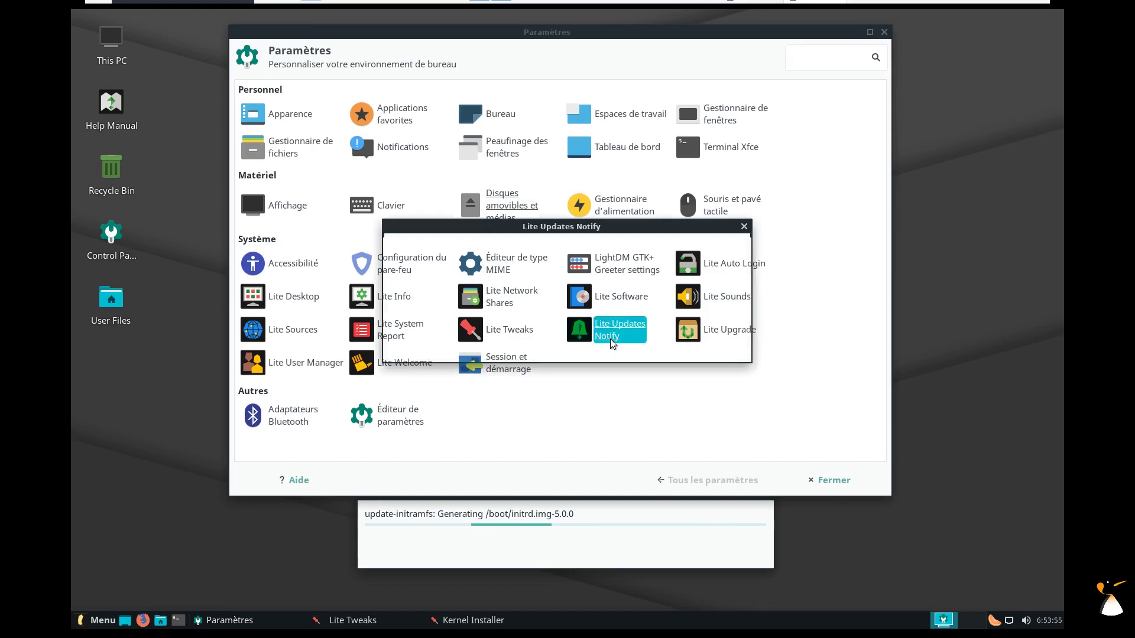
{"action": "left_click", "coordinate": [700, 342]}
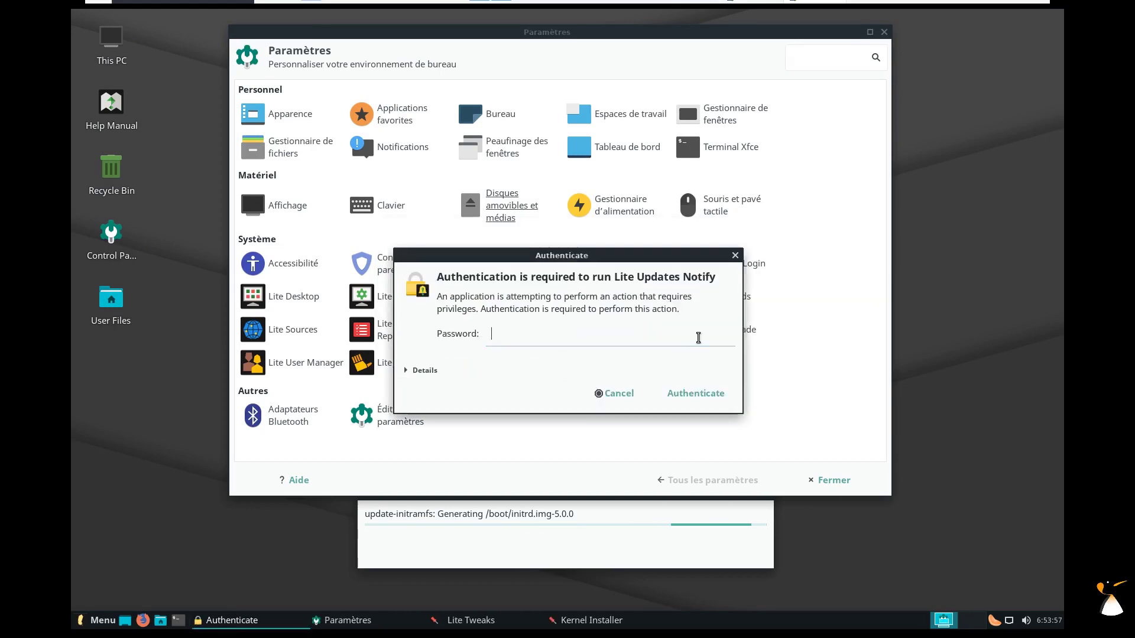
{"action": "left_click", "coordinate": [713, 393]}
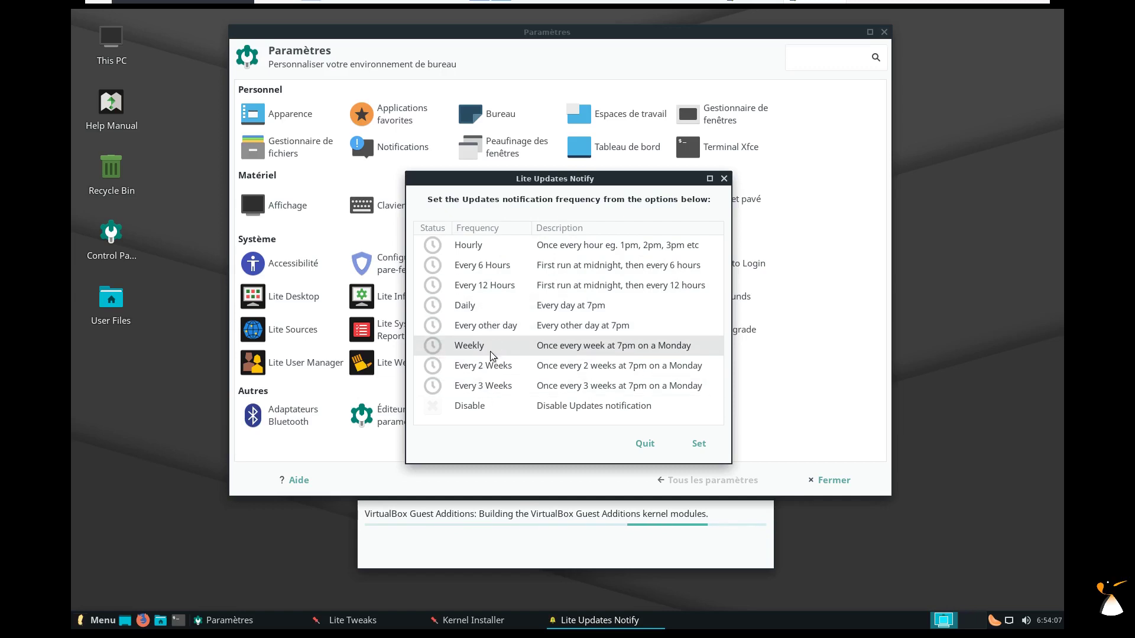
{"action": "left_click", "coordinate": [645, 443]}
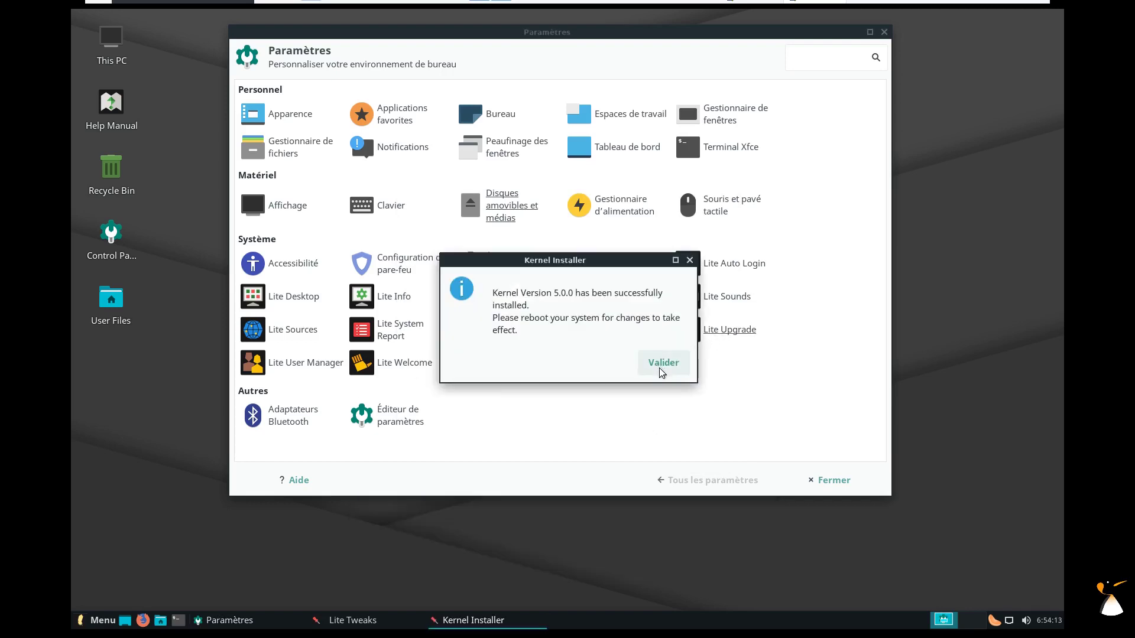
{"action": "left_click", "coordinate": [662, 370]}
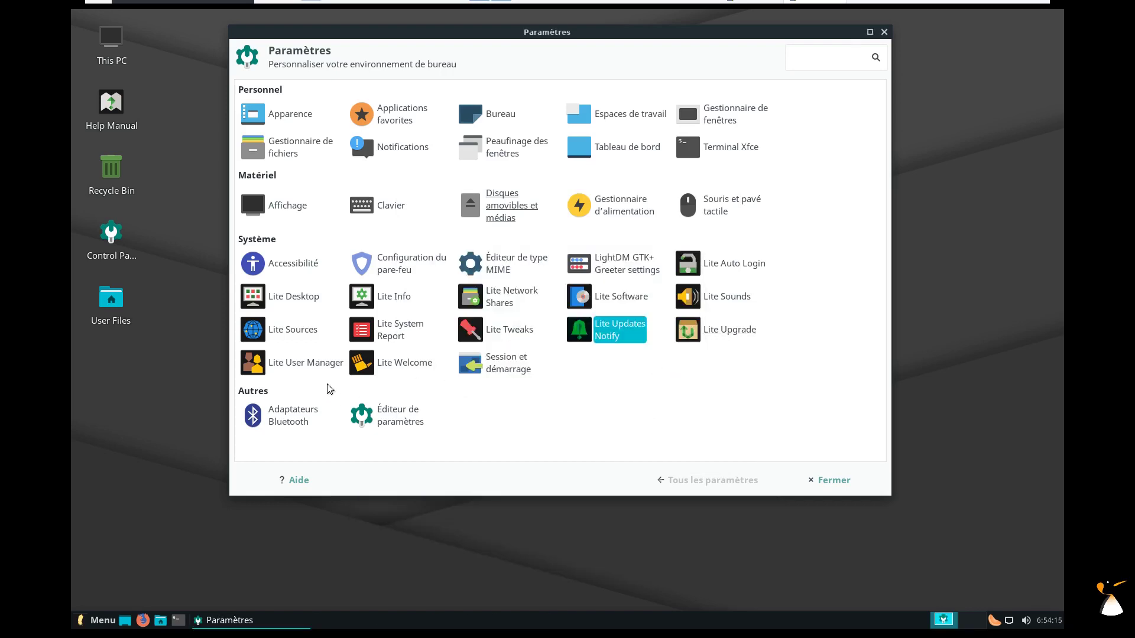
{"action": "left_click", "coordinate": [742, 488]}
Run Lite Upgrade twice to confirm no newer release exists, then launch the User Manager.
{"action": "left_click", "coordinate": [730, 331]}
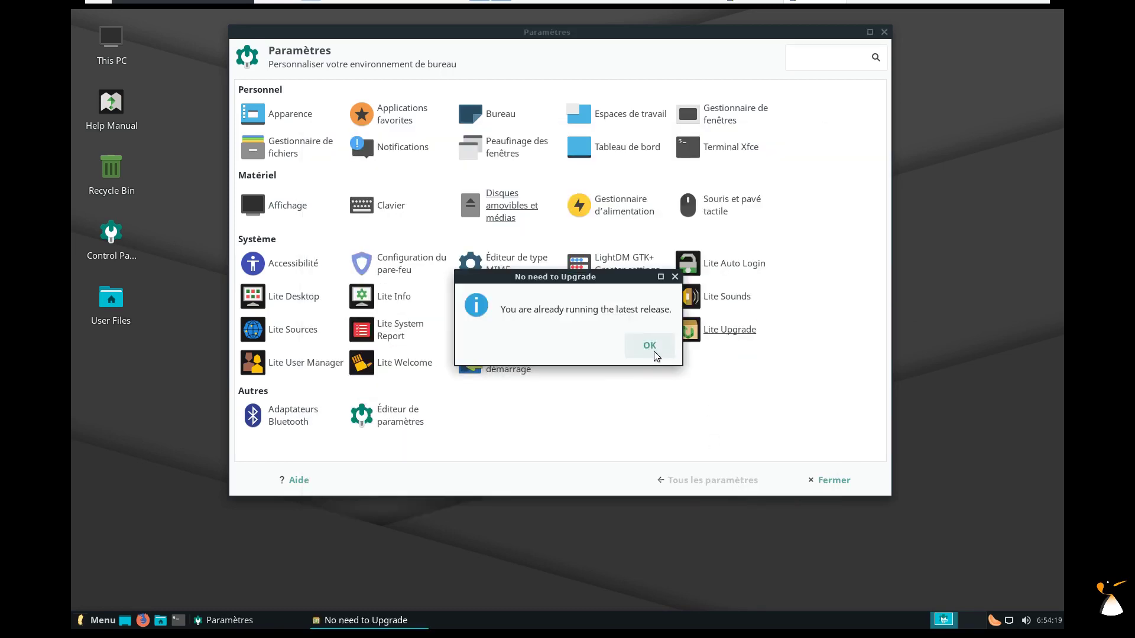
{"action": "left_click", "coordinate": [649, 347]}
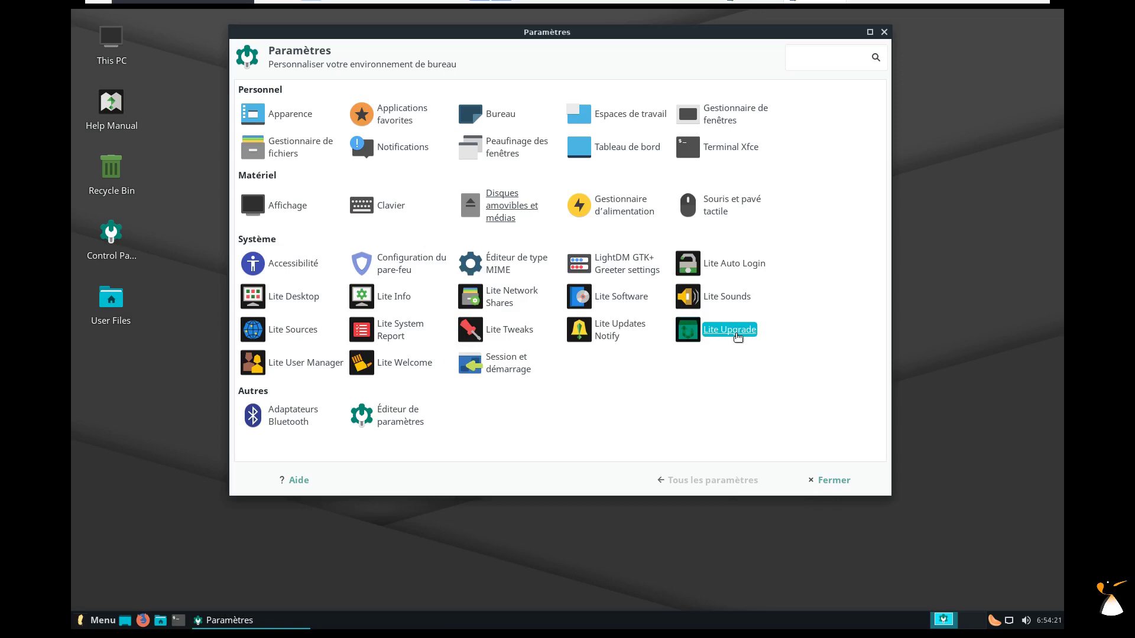
{"action": "left_click", "coordinate": [733, 333]}
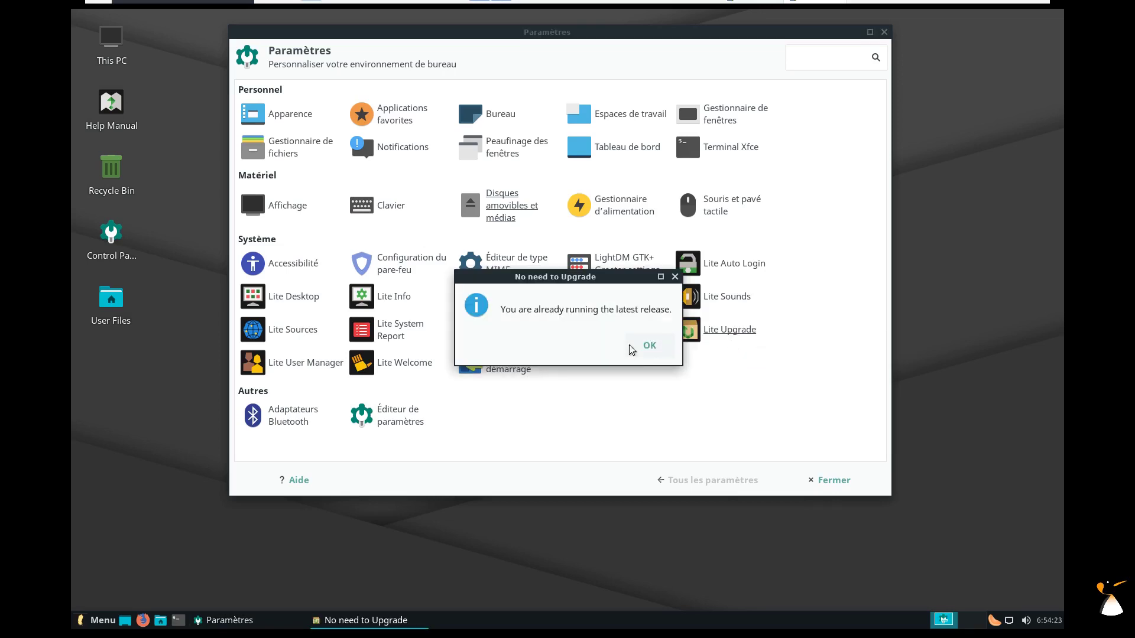
{"action": "left_click", "coordinate": [643, 347]}
{"action": "left_click", "coordinate": [289, 366]}
Move the User Manager aside, then open and close the Linux Lite welcome screen.
{"action": "left_click_drag", "start_coordinate": [736, 309], "coordinate": [338, 109]}
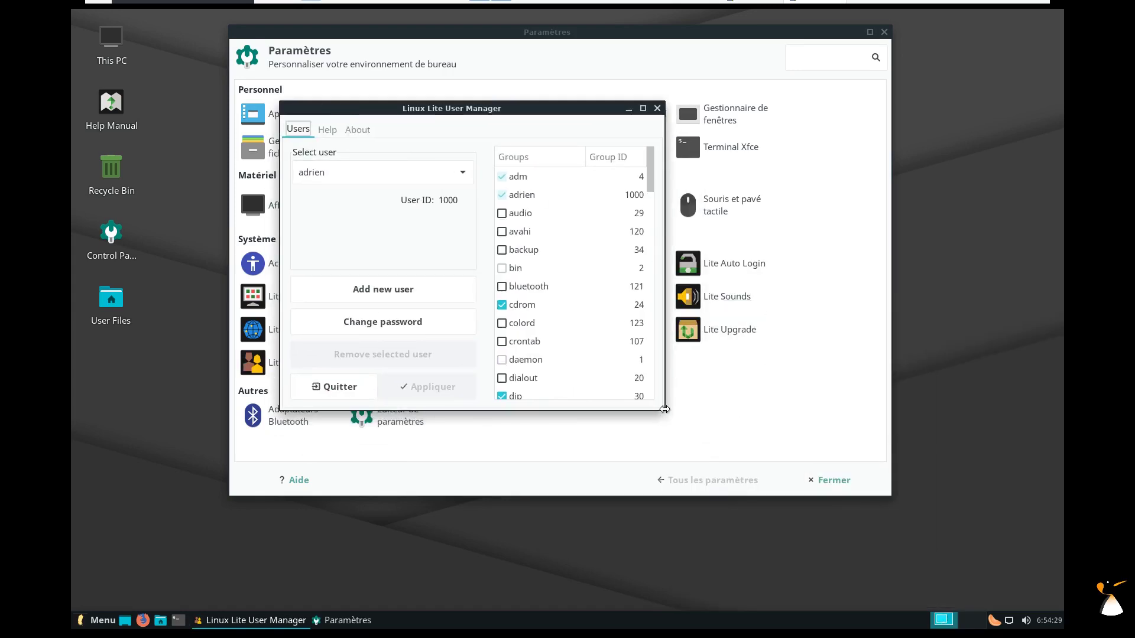
{"action": "left_click", "coordinate": [667, 417]}
{"action": "left_click", "coordinate": [406, 369]}
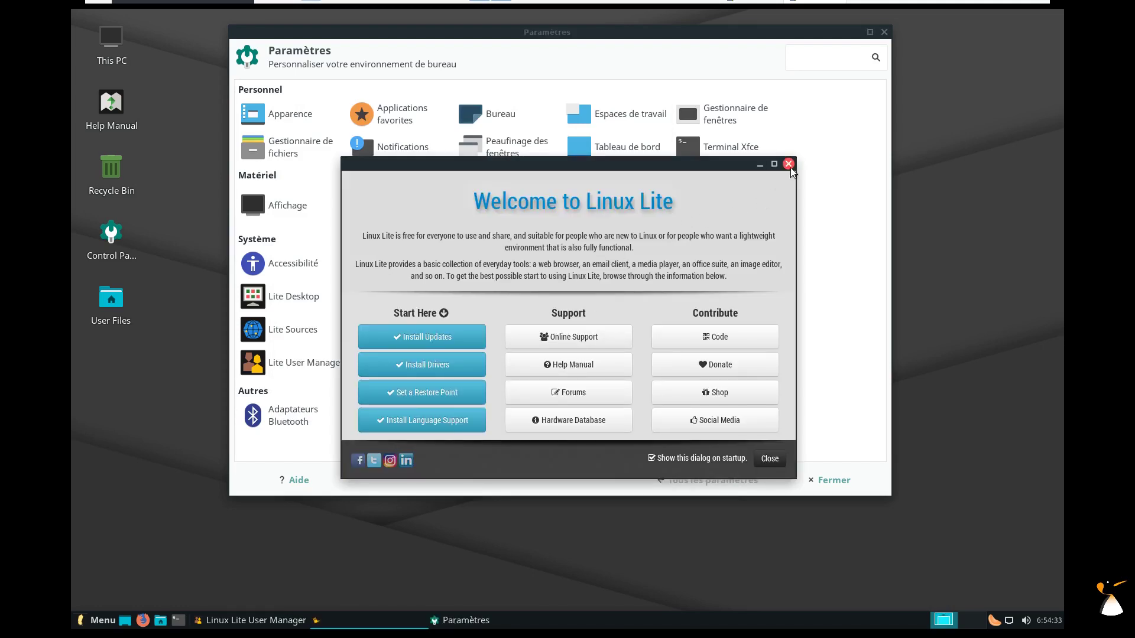
{"action": "left_click", "coordinate": [788, 164]}
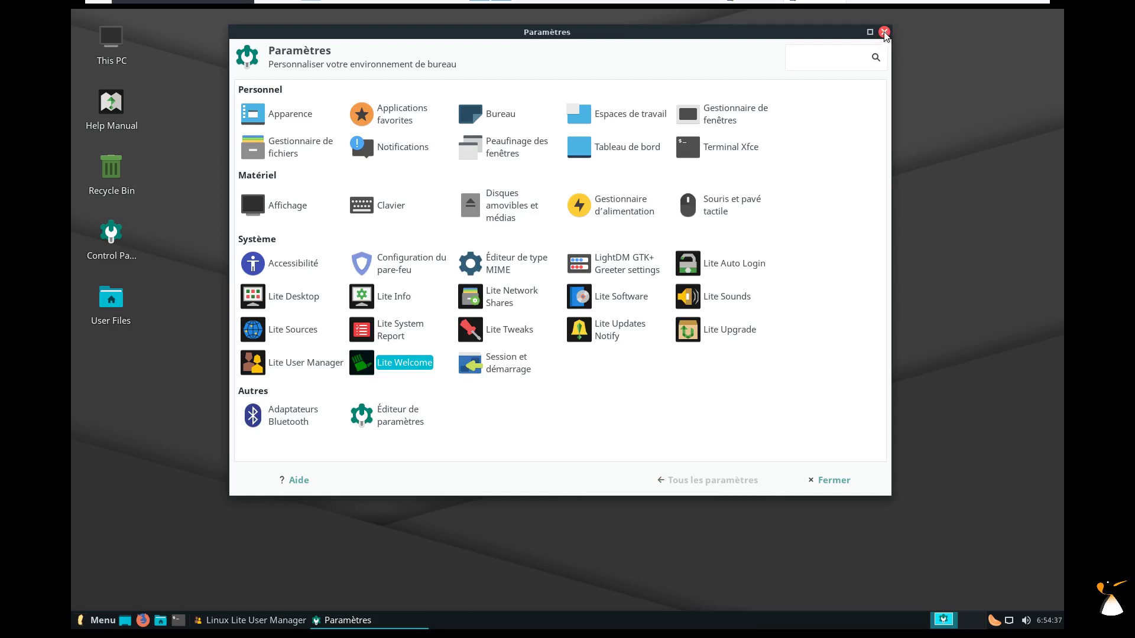
Review Appearance icon themes and Window Manager settings, then close Paramètres and User Manager.
{"action": "left_click", "coordinate": [291, 118]}
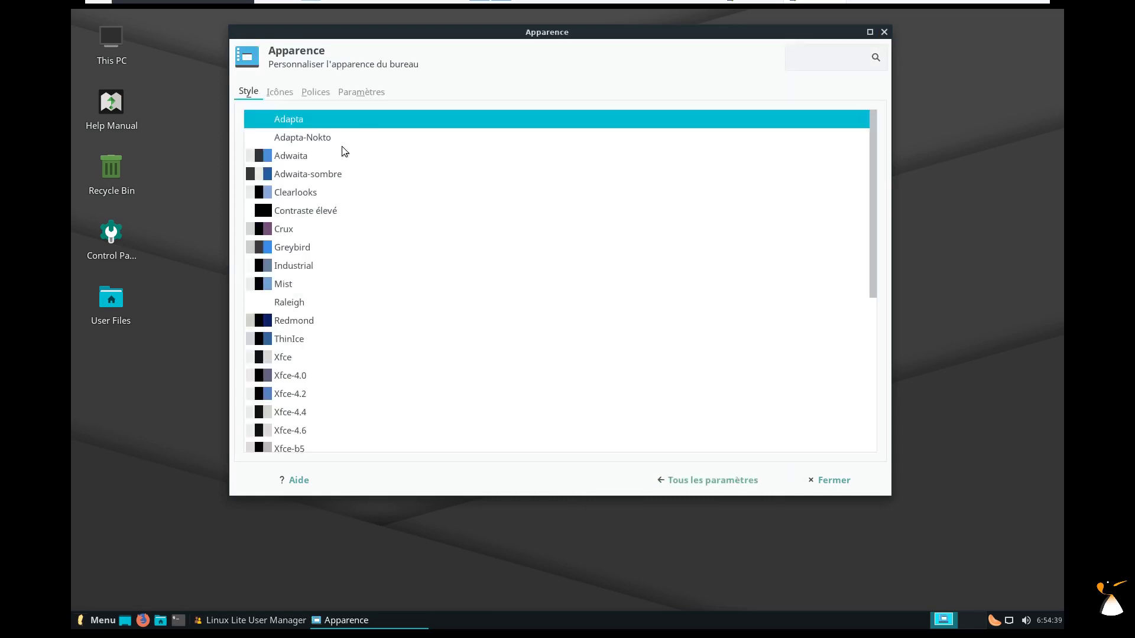
{"action": "left_click", "coordinate": [285, 92]}
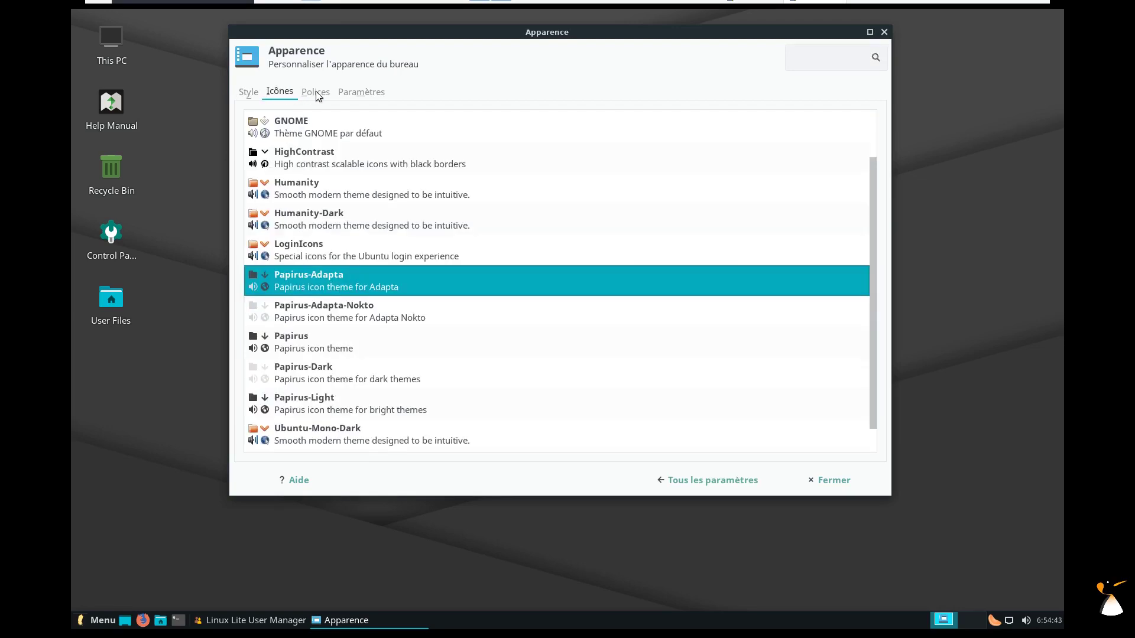
{"action": "left_click", "coordinate": [726, 482]}
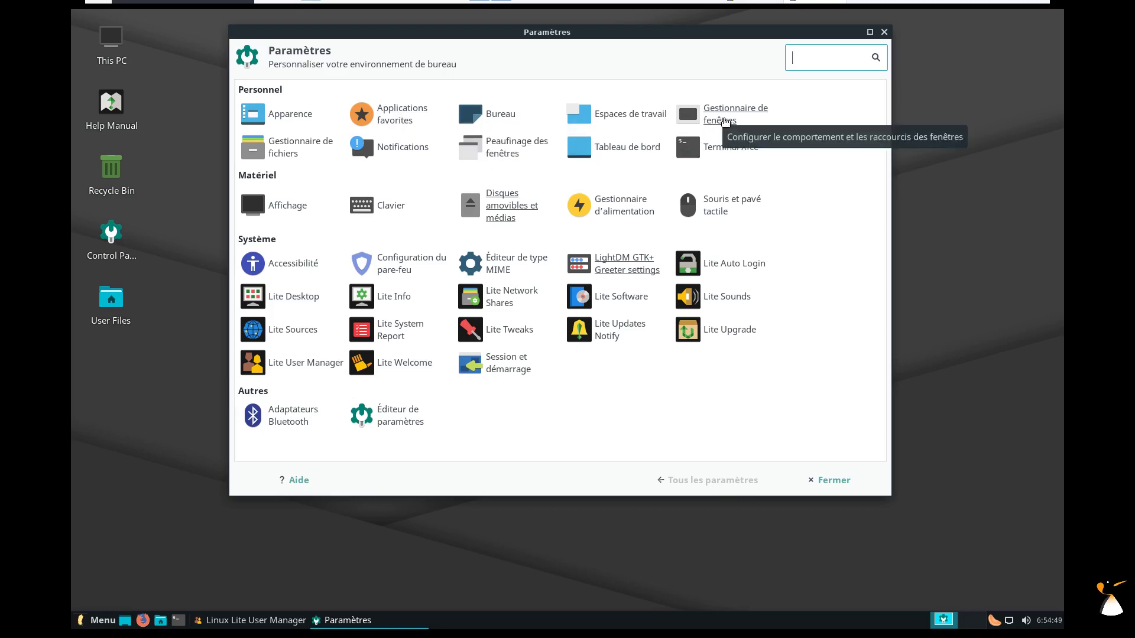
{"action": "left_click", "coordinate": [726, 122]}
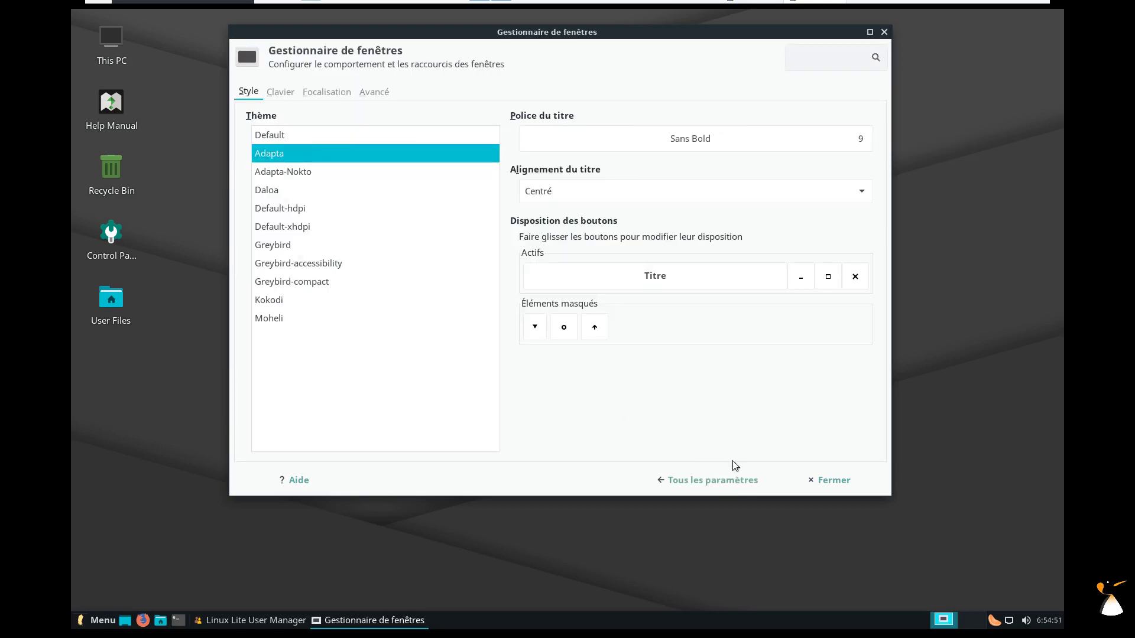
{"action": "left_click", "coordinate": [724, 480]}
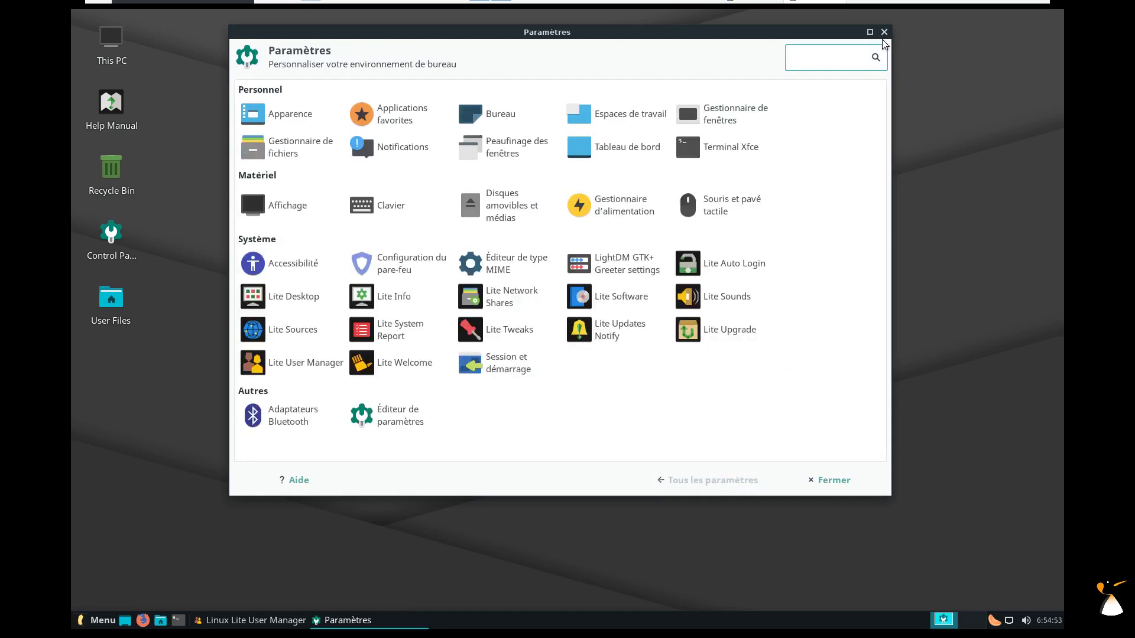
{"action": "left_click", "coordinate": [884, 32]}
{"action": "left_click", "coordinate": [657, 110]}
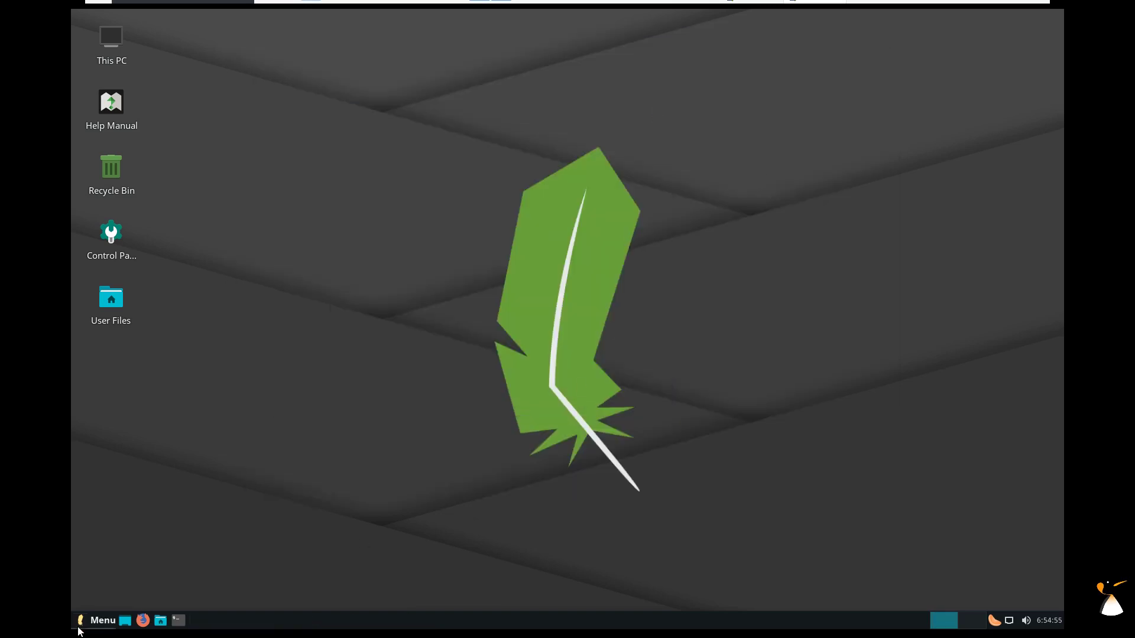
Restart Linux Lite with Redémarrer from the Whisker Menu and log back in with the password.
{"action": "left_click", "coordinate": [90, 626]}
{"action": "left_click", "coordinate": [133, 137]}
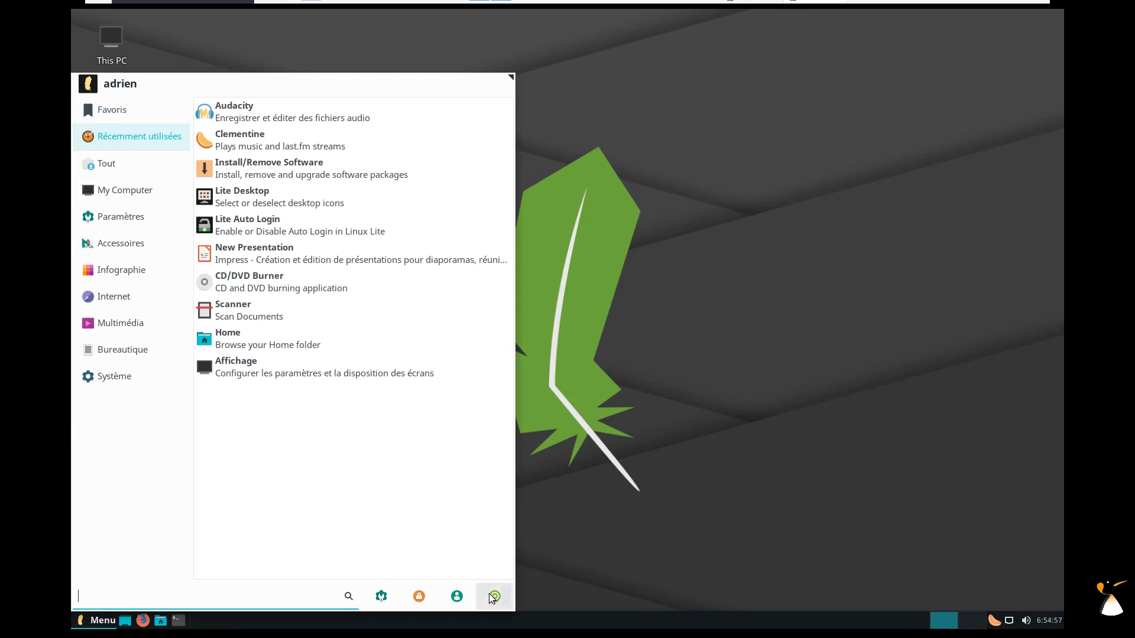
{"action": "left_click", "coordinate": [494, 597]}
{"action": "left_click", "coordinate": [568, 261]}
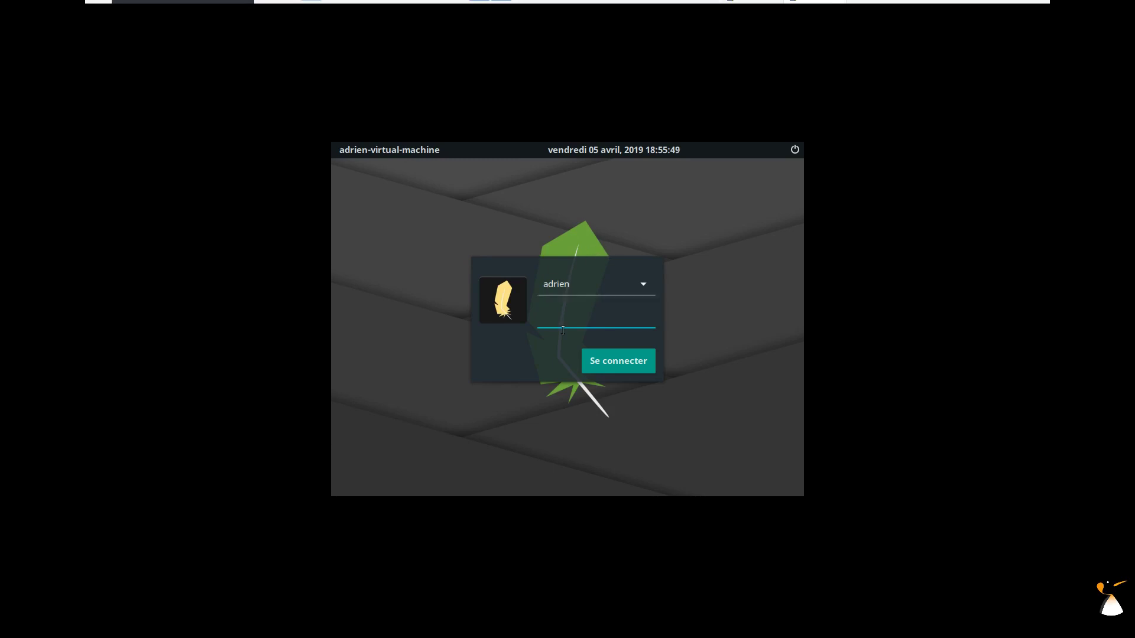
{"action": "key", "text": "Return"}
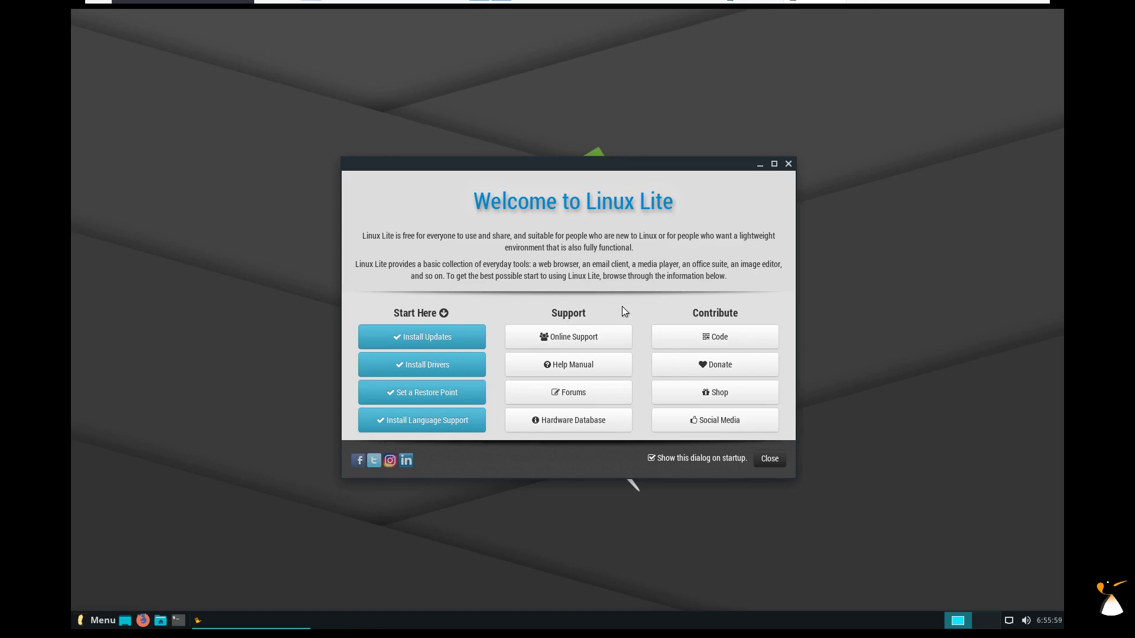
Dismiss the Welcome dialog, view Firefox Preferences and language pack add-ons, then close Firefox and its tabs.
{"action": "left_click", "coordinate": [769, 465]}
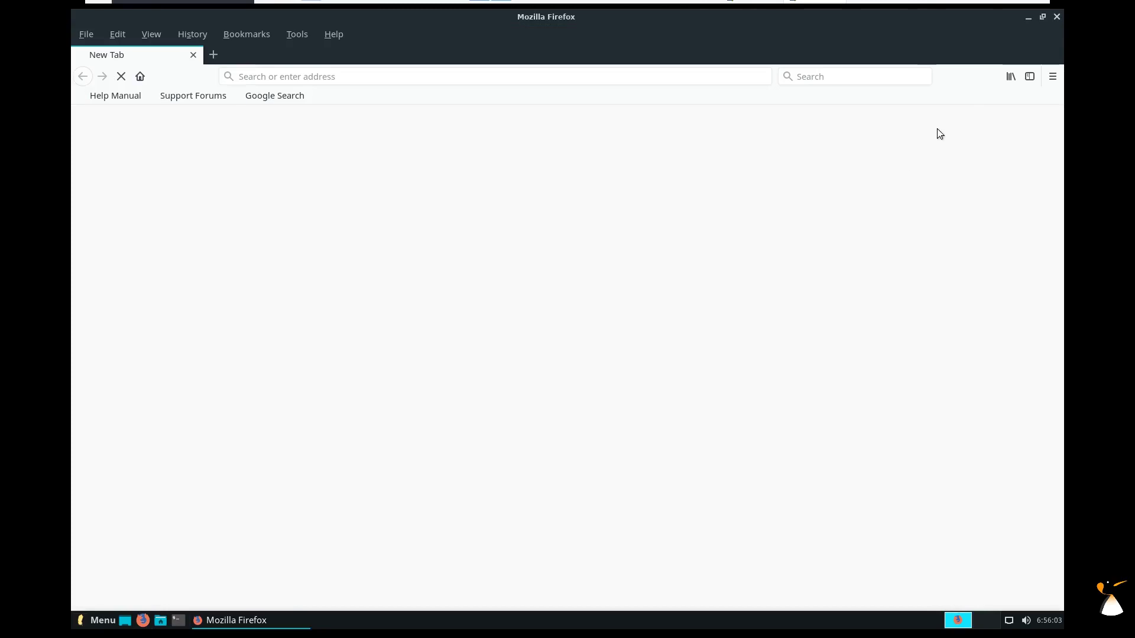
{"action": "left_click", "coordinate": [1050, 78]}
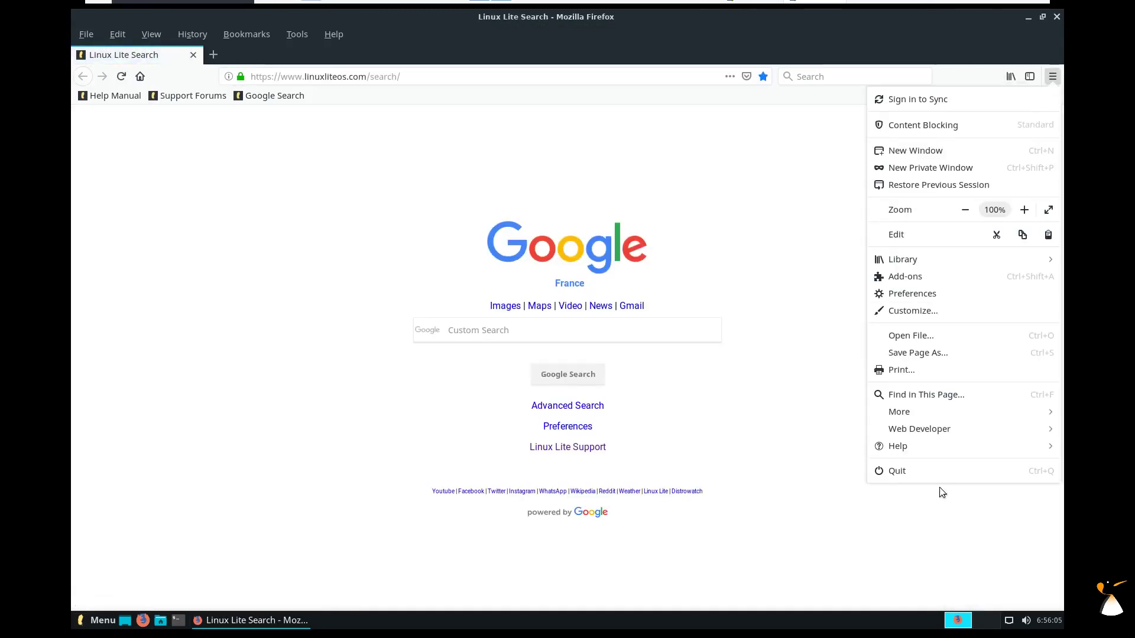
{"action": "left_click", "coordinate": [912, 294]}
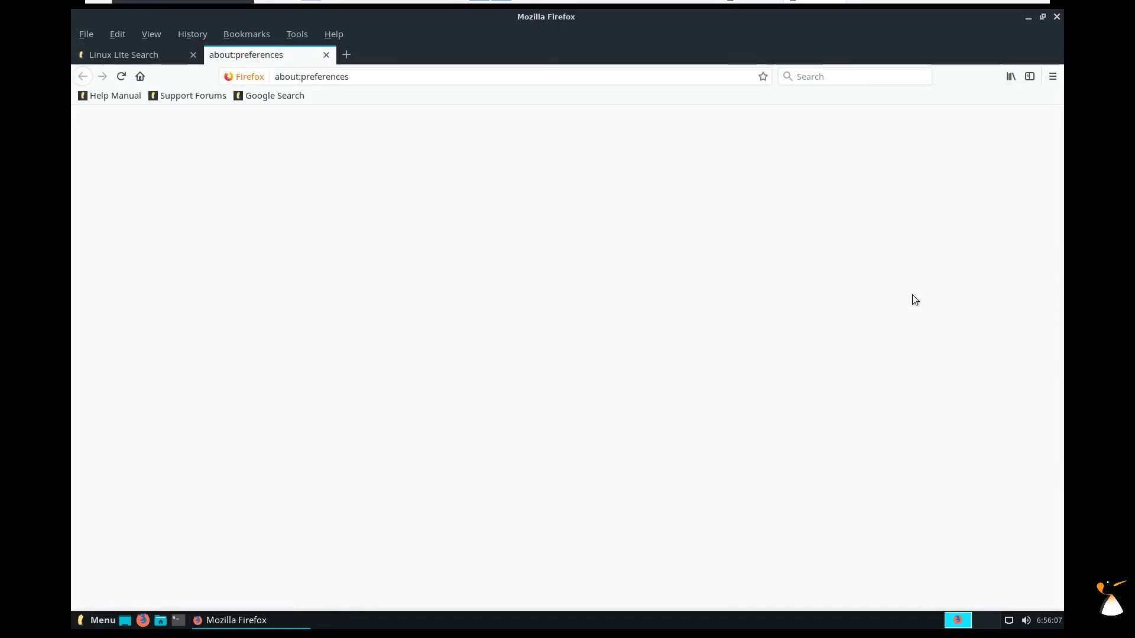
{"action": "left_click", "coordinate": [151, 556]}
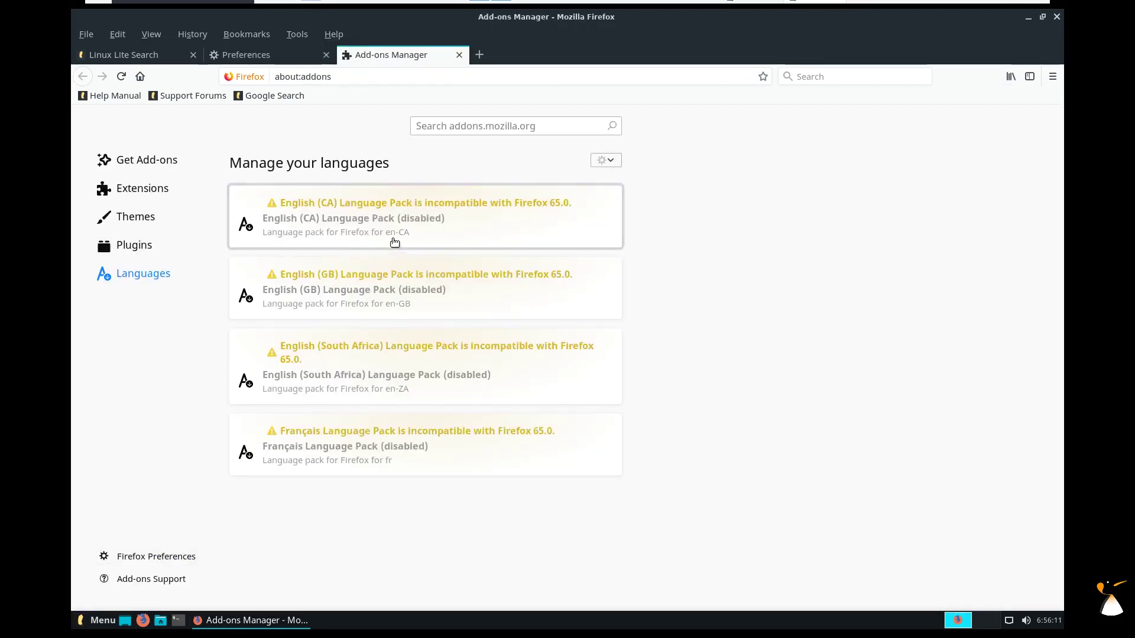
{"action": "left_click", "coordinate": [1057, 18]}
{"action": "left_click", "coordinate": [688, 338]}
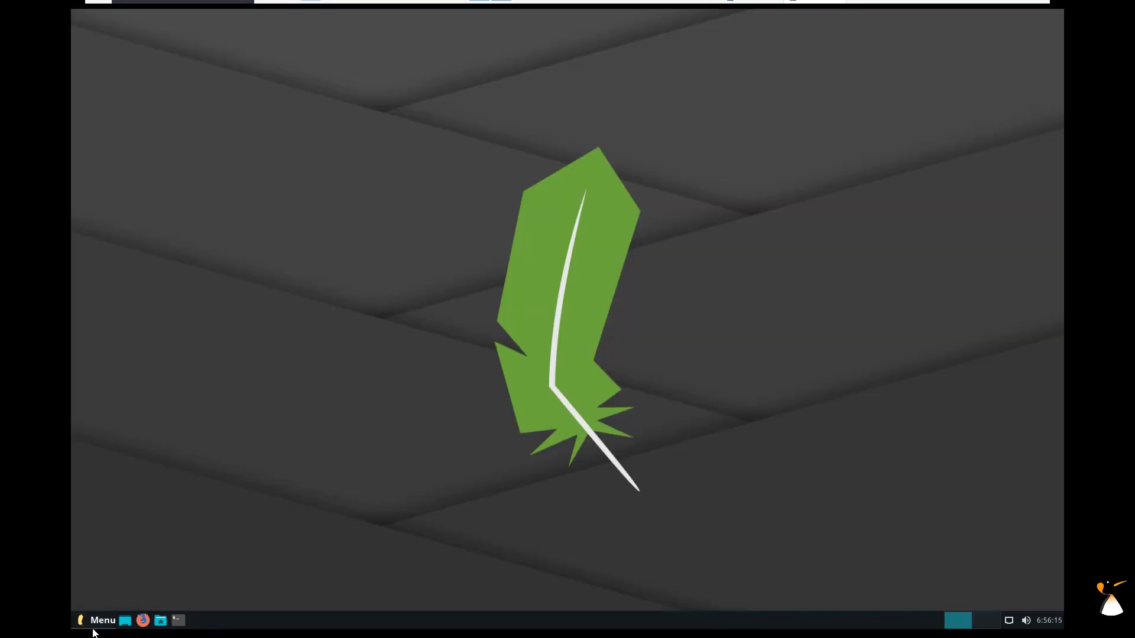
{"action": "left_click", "coordinate": [93, 631]}
Launch Install Updates from the menu, authenticate, and start installing the 188 updates.
{"action": "left_click", "coordinate": [164, 160]}
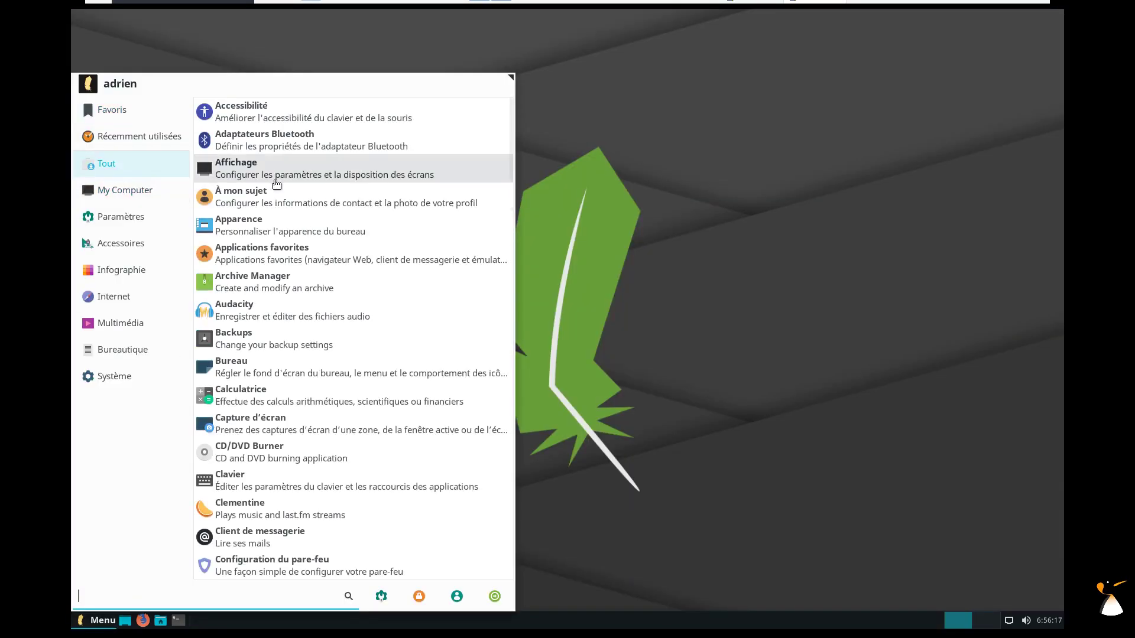
{"action": "type", "text": "udate"}
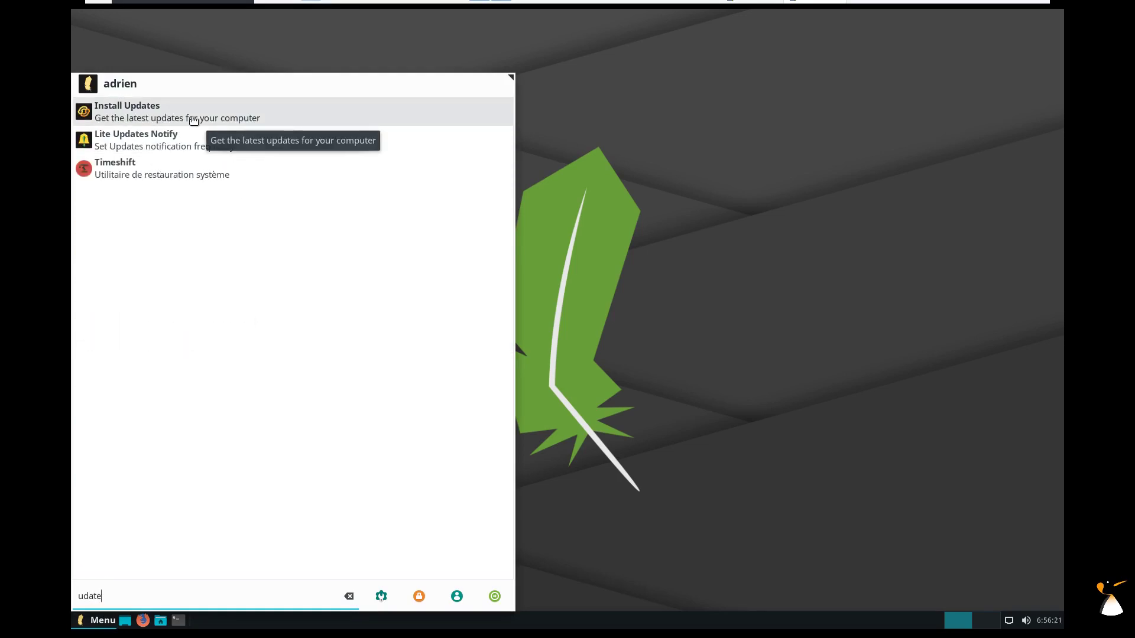
{"action": "left_click", "coordinate": [192, 118]}
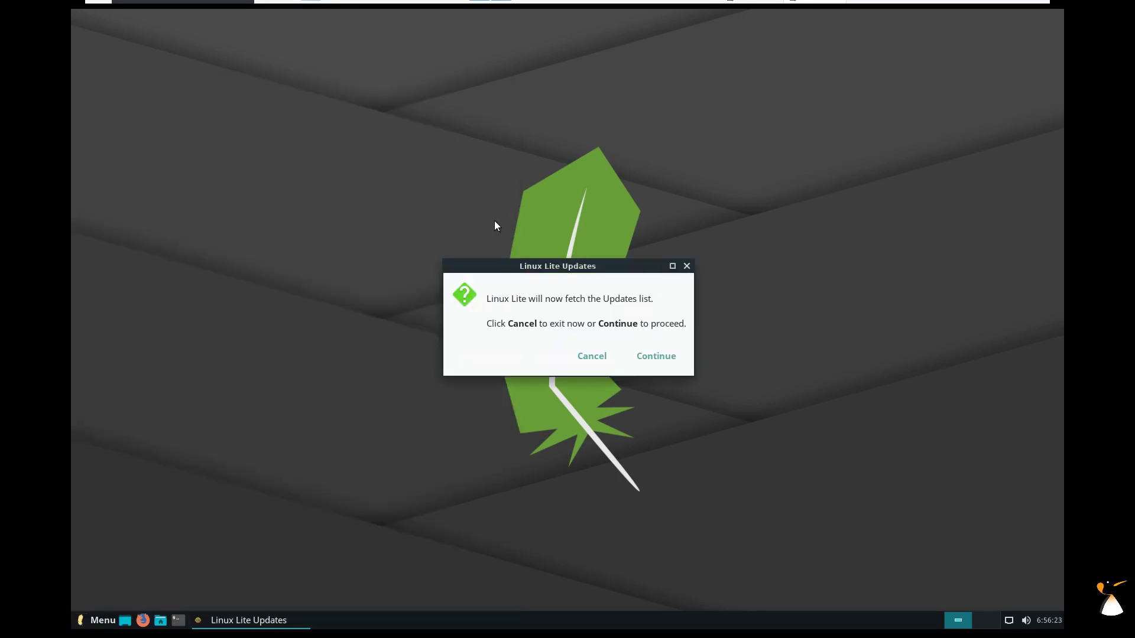
{"action": "left_click", "coordinate": [654, 361]}
{"action": "type", "text": "*"}
{"action": "key", "text": "Return"}
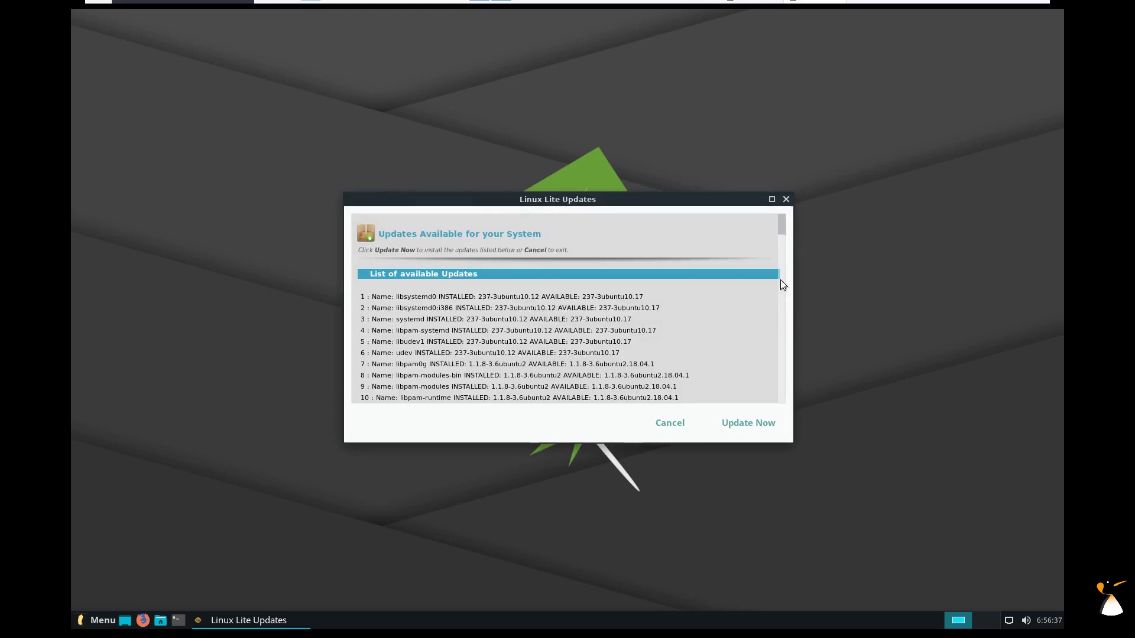
{"action": "left_click_drag", "start_coordinate": [785, 230], "coordinate": [782, 401]}
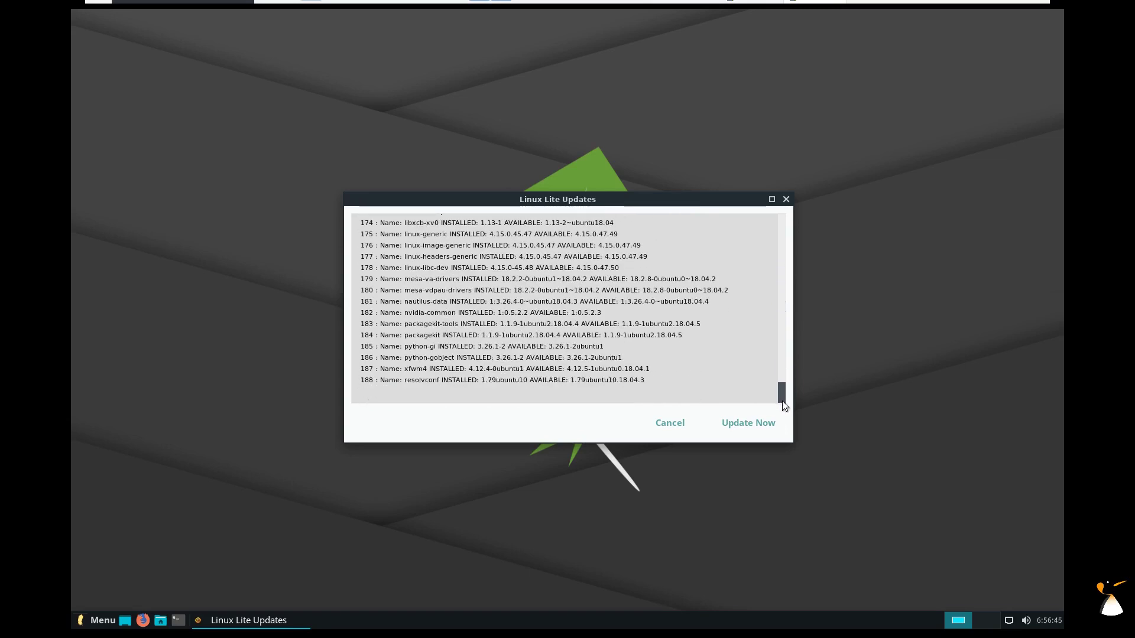
{"action": "left_click", "coordinate": [772, 424]}
{"action": "left_click_drag", "start_coordinate": [502, 285], "coordinate": [754, 99]}
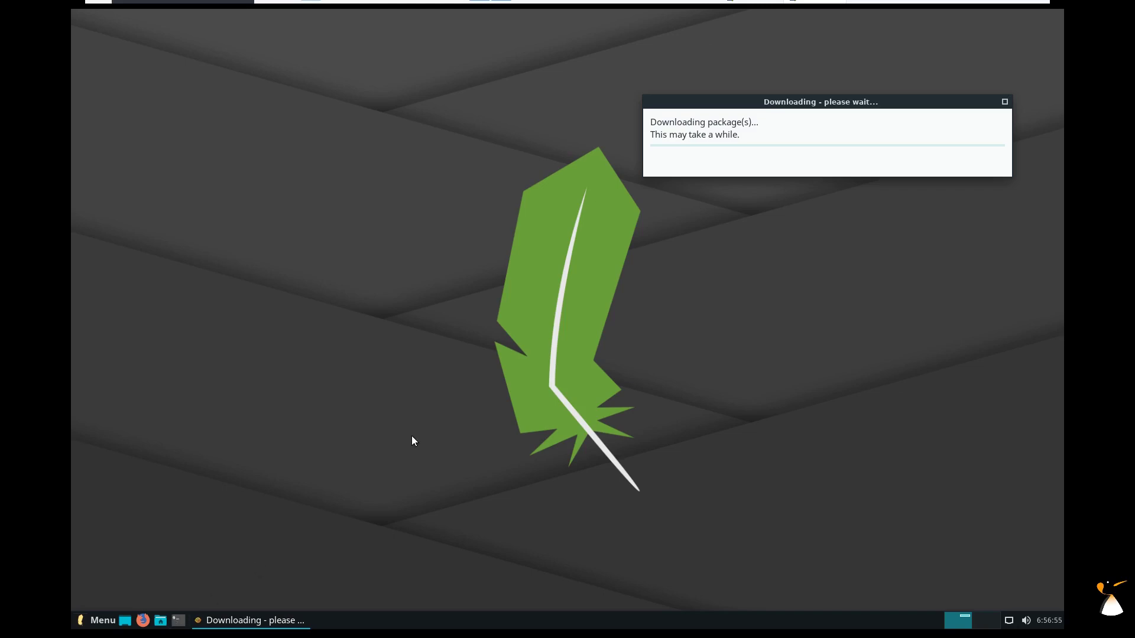
Log out and back in, dismiss the Welcome dialog, and open a terminal from the panel.
{"action": "left_click", "coordinate": [101, 620]}
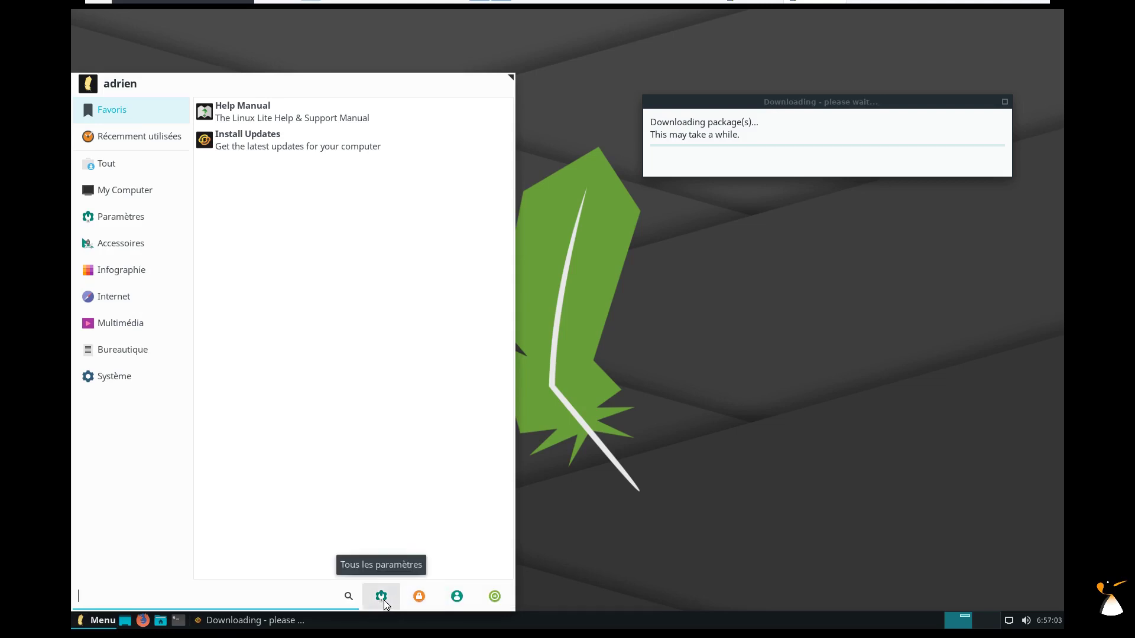
{"action": "left_click", "coordinate": [498, 598]}
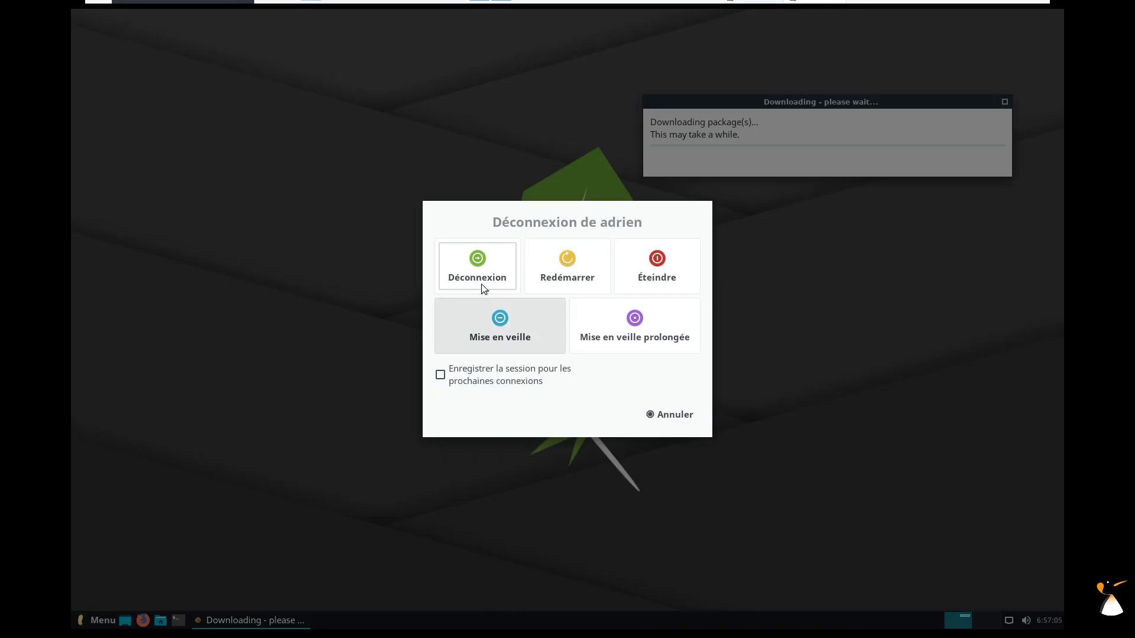
{"action": "left_click", "coordinate": [481, 286]}
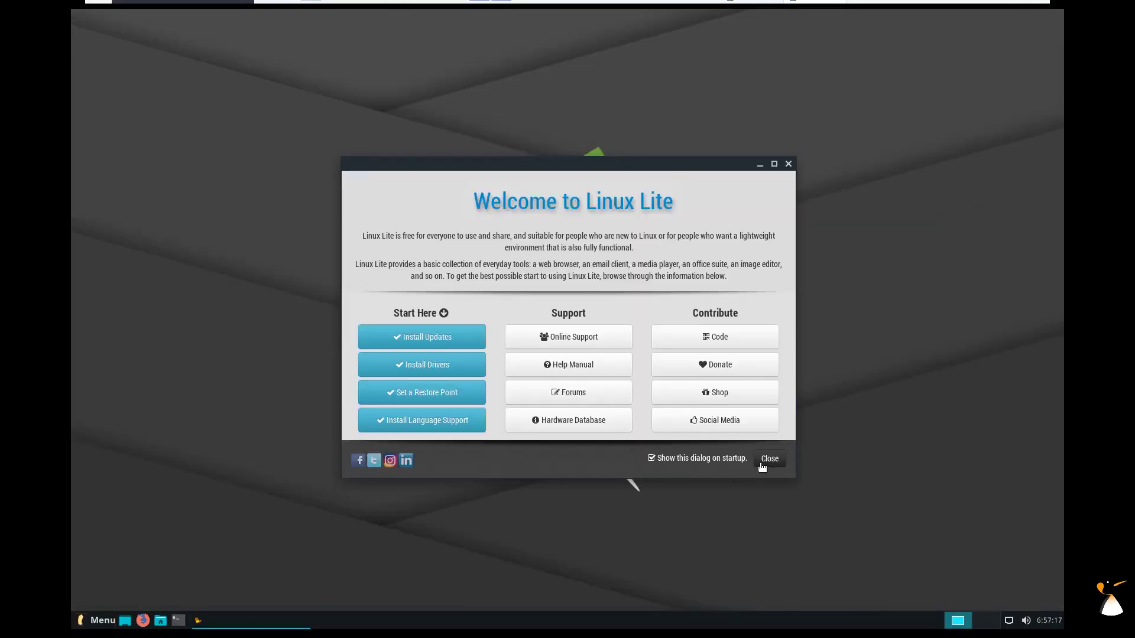
{"action": "left_click", "coordinate": [769, 460]}
{"action": "left_click", "coordinate": [177, 620]}
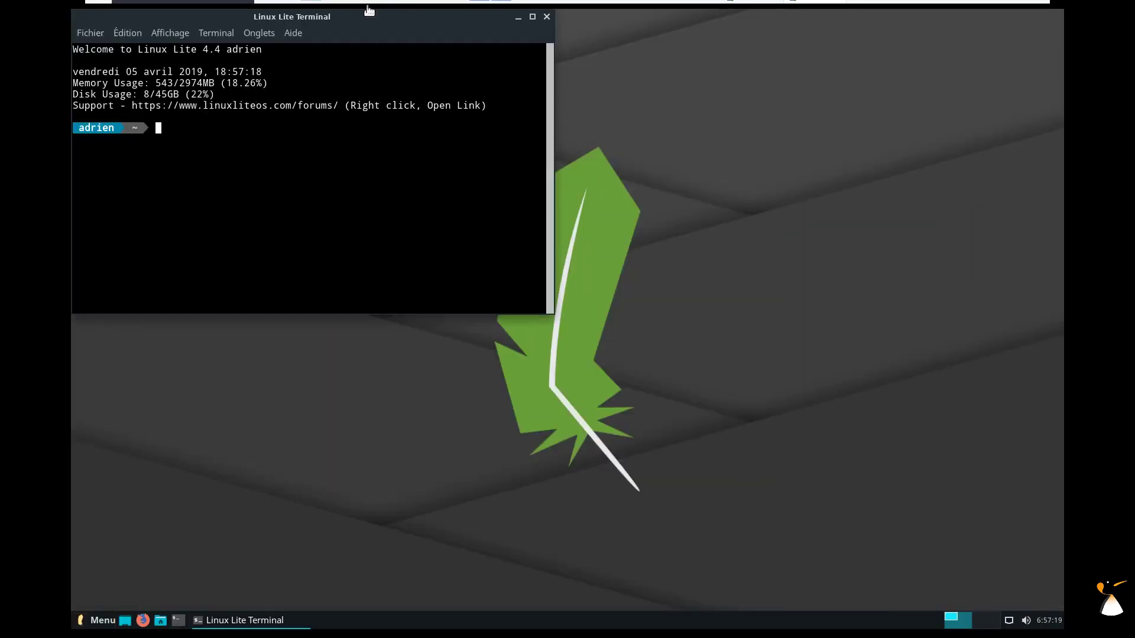
In htop, send SIGTERM to the root dpkg process (PID 5809), then close the terminal.
{"action": "left_click_drag", "start_coordinate": [371, 16], "coordinate": [572, 80]}
{"action": "type", "text": "htop"}
{"action": "key", "text": "Return"}
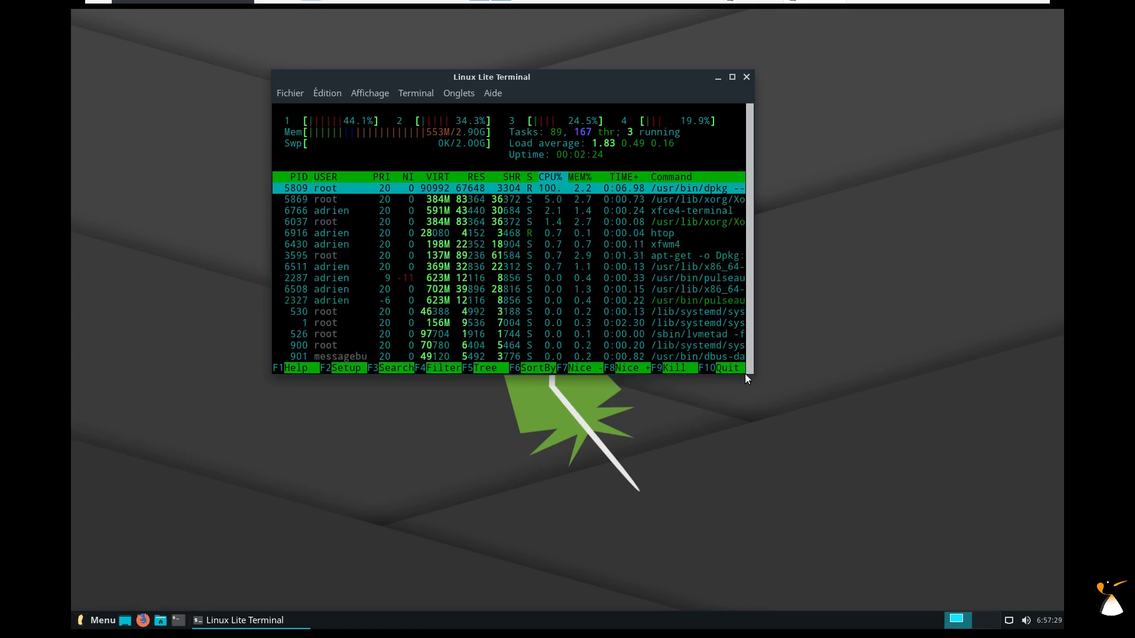
{"action": "left_click", "coordinate": [679, 366]}
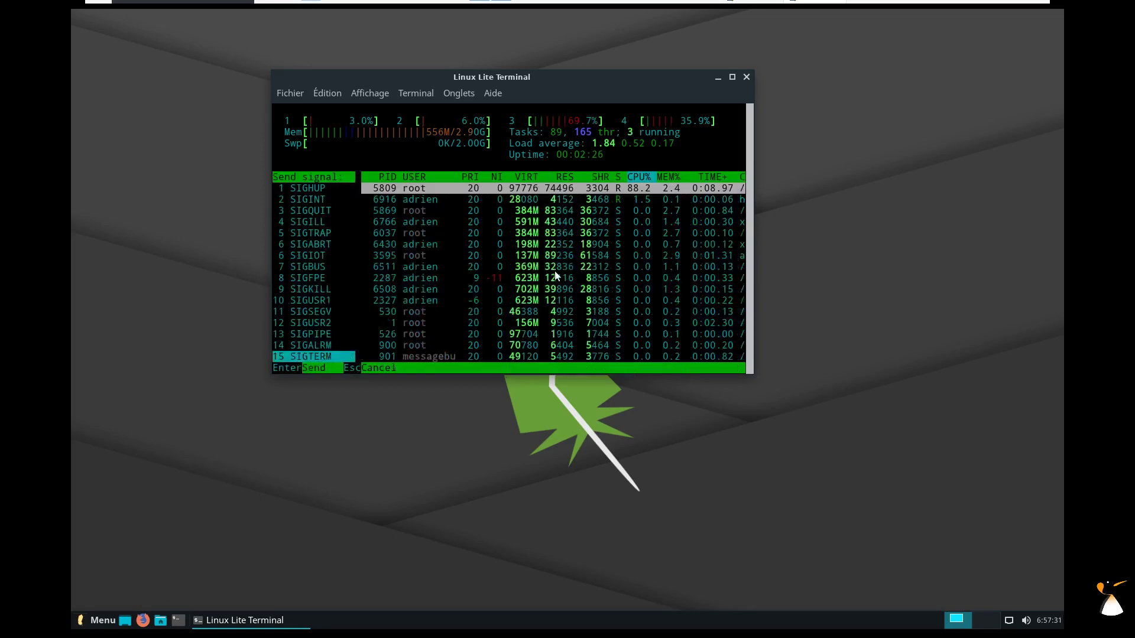
{"action": "left_click", "coordinate": [324, 367]}
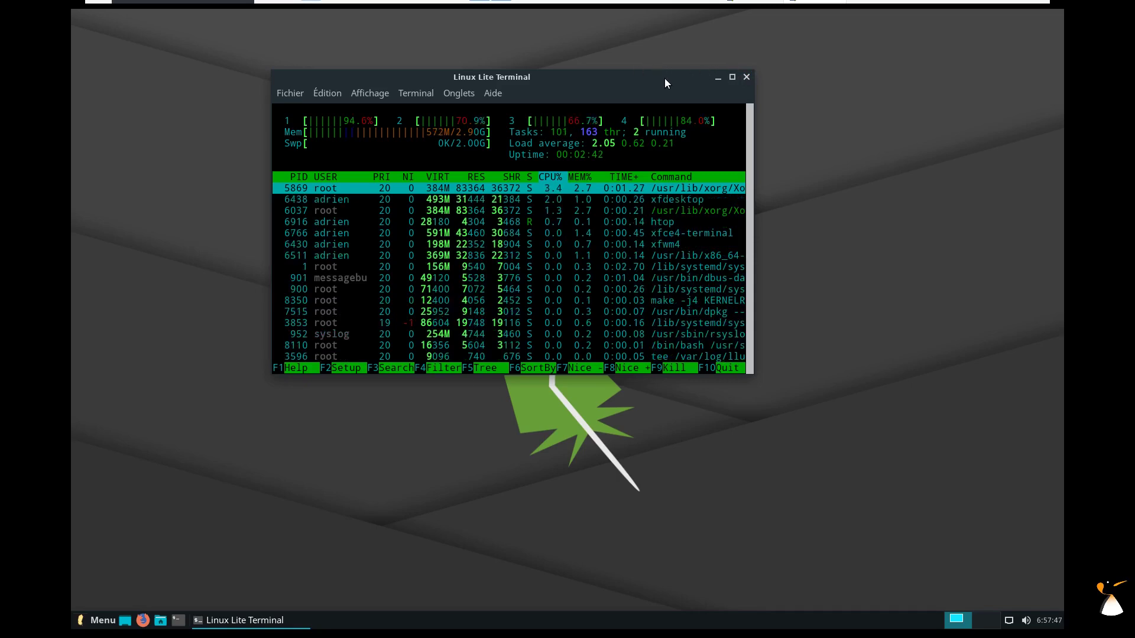
{"action": "left_click", "coordinate": [746, 79]}
{"action": "left_click", "coordinate": [617, 292]}
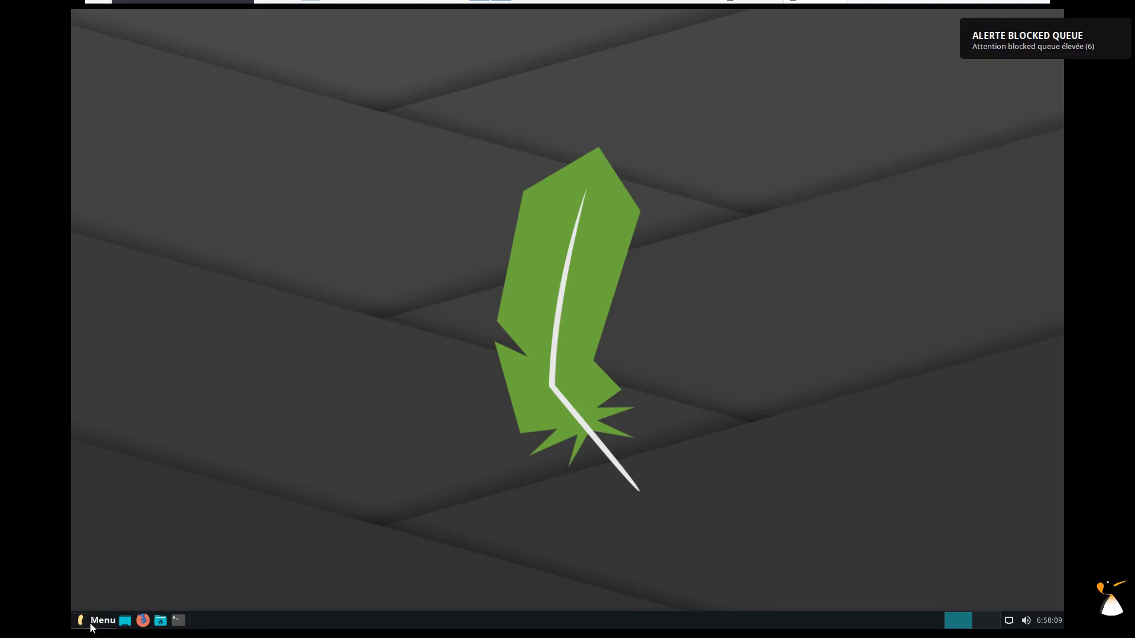
Shut down Linux Lite with Éteindre in the Whisker Menu's Déconnexion dialog.
{"action": "left_click", "coordinate": [93, 623]}
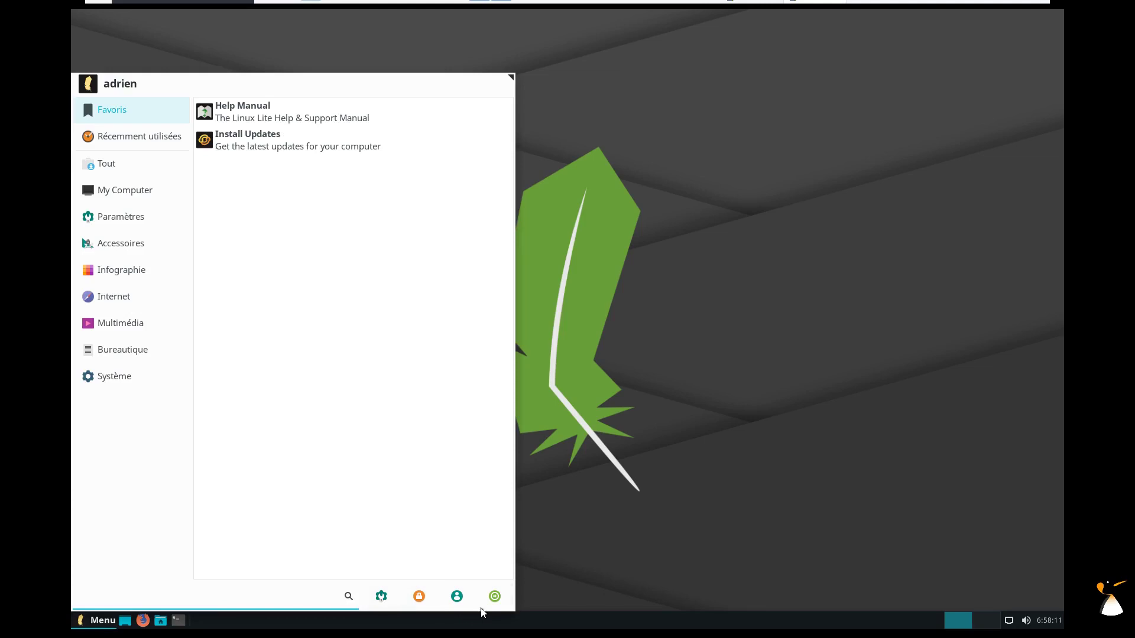
{"action": "left_click", "coordinate": [495, 601]}
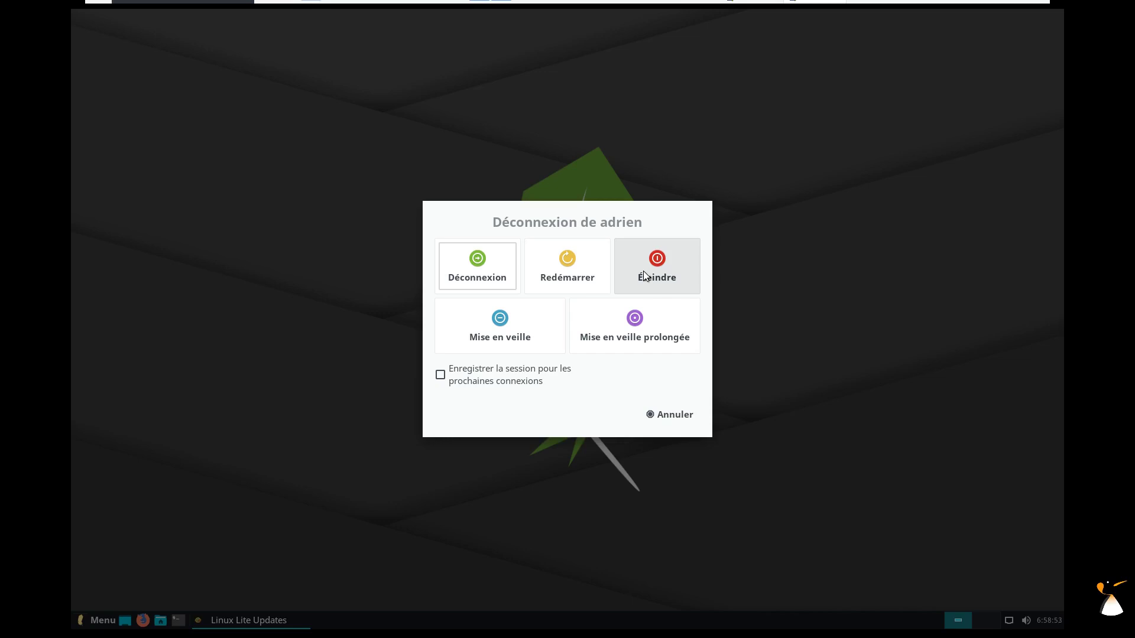
{"action": "left_click", "coordinate": [645, 275]}
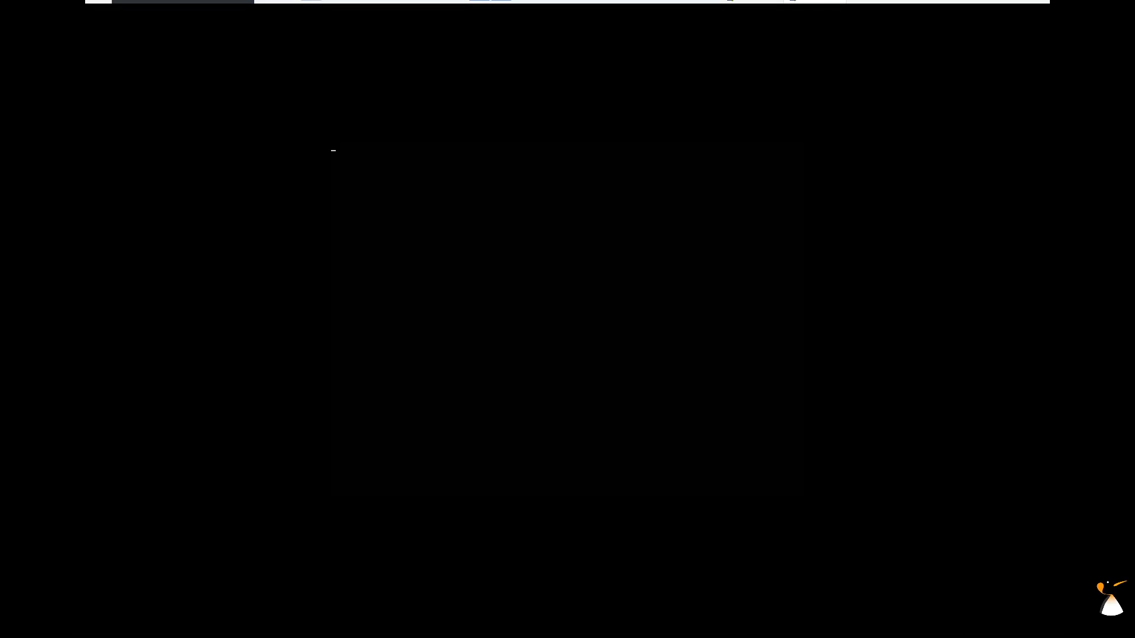